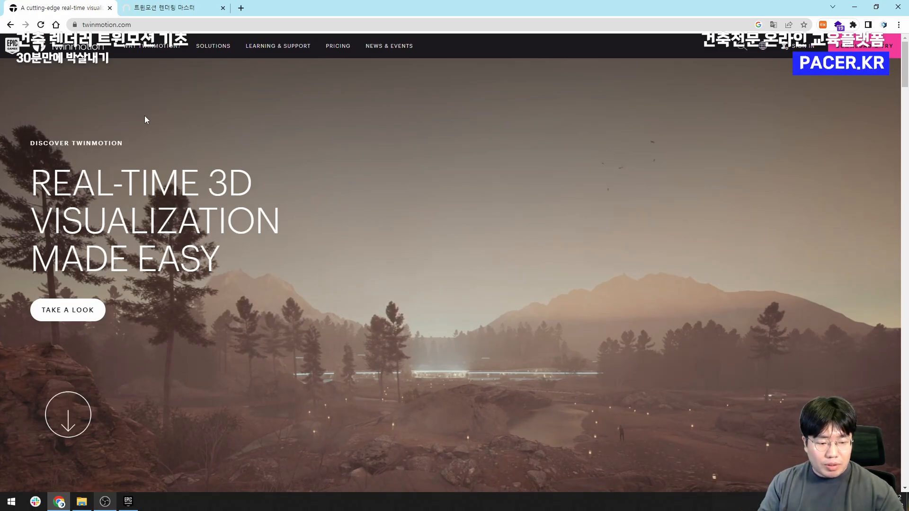
Look over the 트윈모션 렌더링 마스터 course page, including its price and chapter overview, and return to the Twinmotion homepage
click(175, 4)
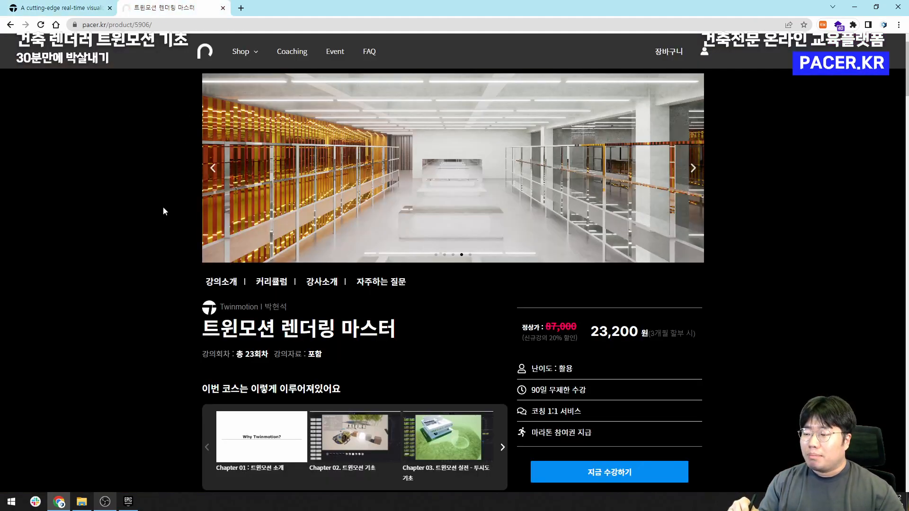
scroll(162, 208, down, 4)
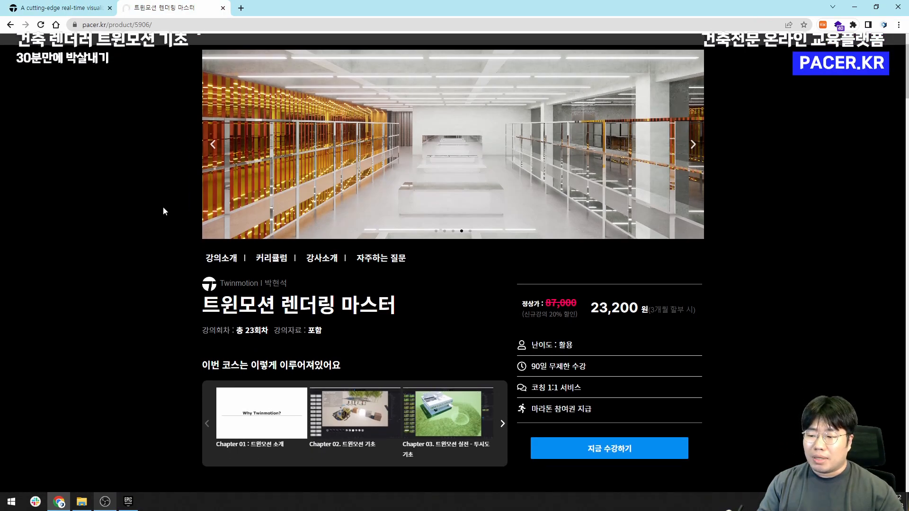
scroll(156, 242, up, 4)
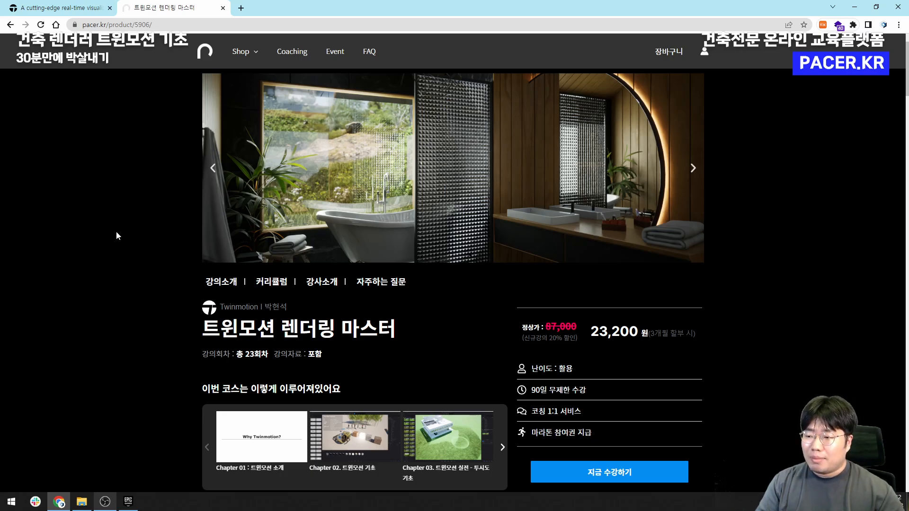
scroll(147, 294, down, 10)
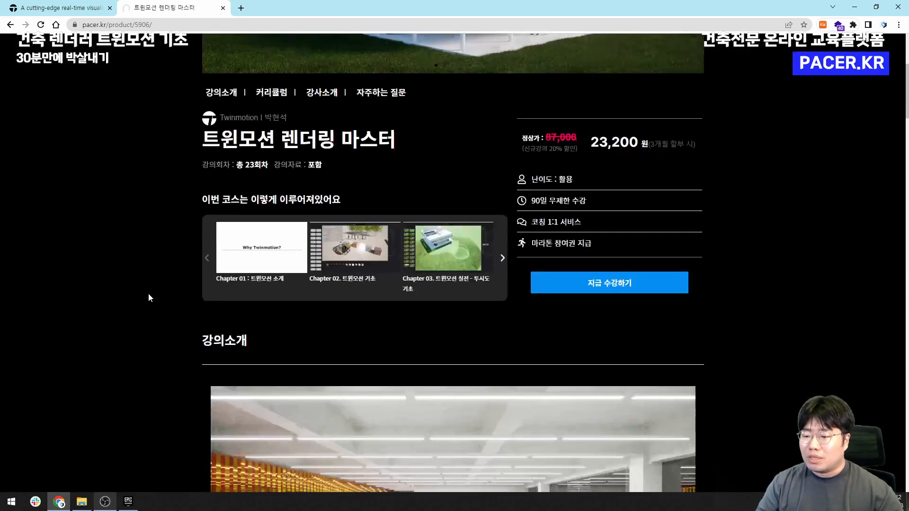
scroll(149, 293, up, 10)
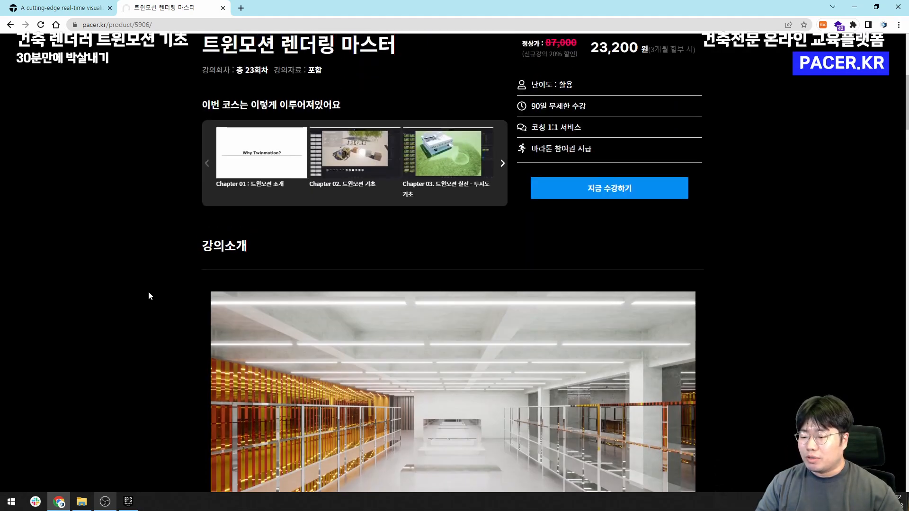
click(74, 7)
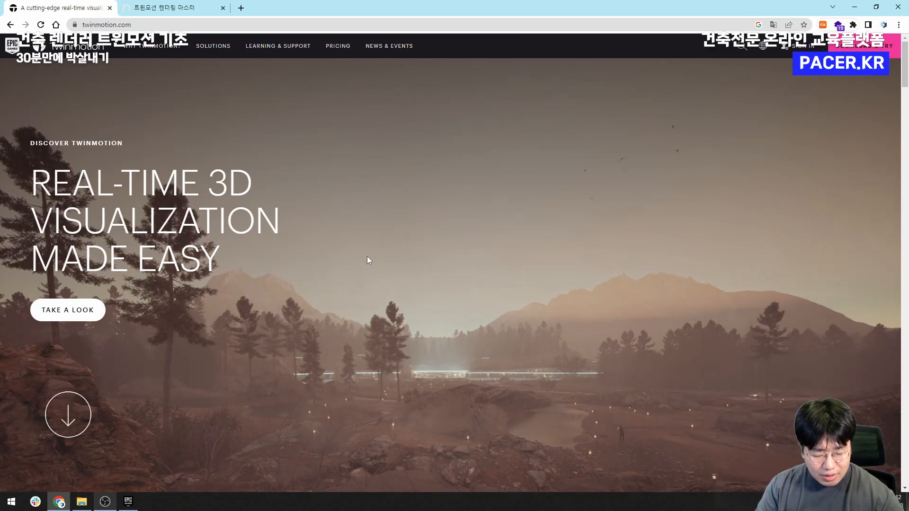
Draw an arrow to the Epic Games logo with the screen pen and handwrite "Epic Games" over the page
key(ctrl+shift+3)
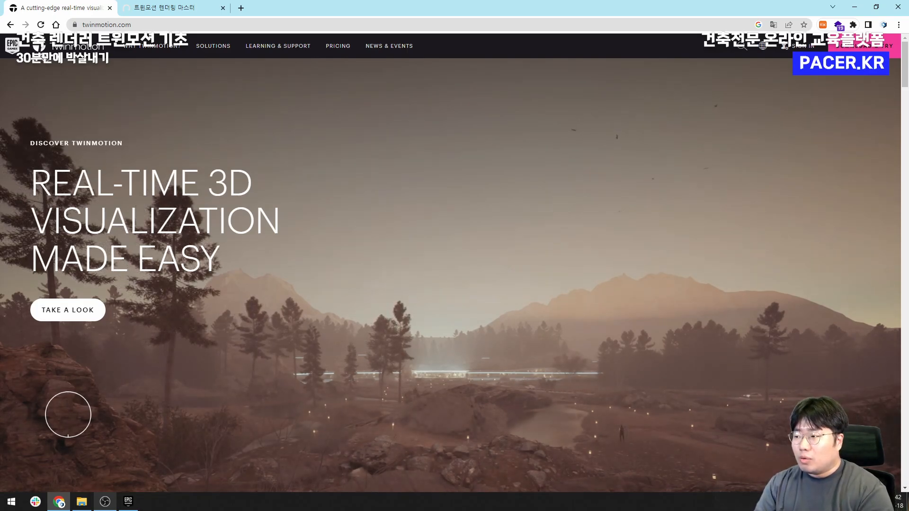
drag(27, 84, 8, 58)
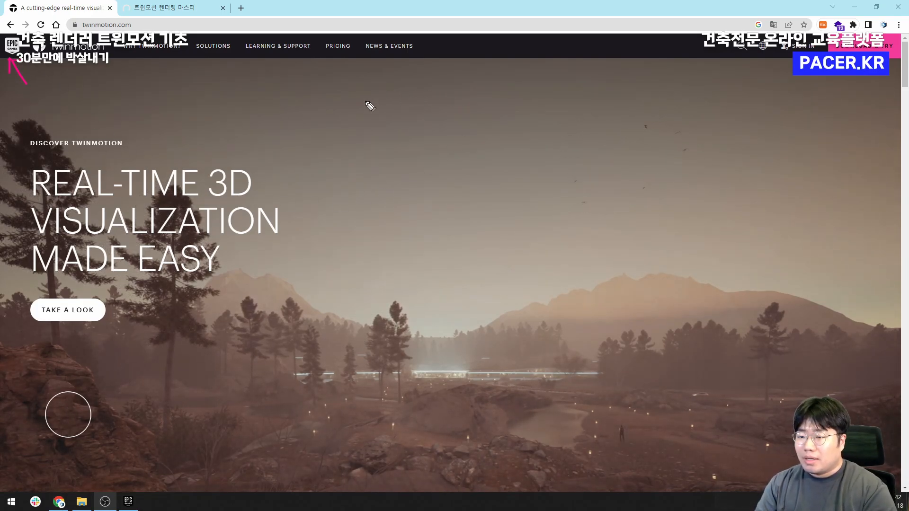
drag(369, 94, 398, 166)
mouse_move(392, 113)
mouse_down()
mouse_move(402, 107)
mouse_move(430, 120)
mouse_up()
mouse_move(480, 86)
mouse_down()
mouse_move(497, 111)
mouse_move(524, 112)
mouse_move(539, 100)
mouse_move(531, 115)
mouse_up()
Handwrite bulleted entries "포트나이트" and "Unreal Engine" under the Epic Games heading and underline both
click(414, 157)
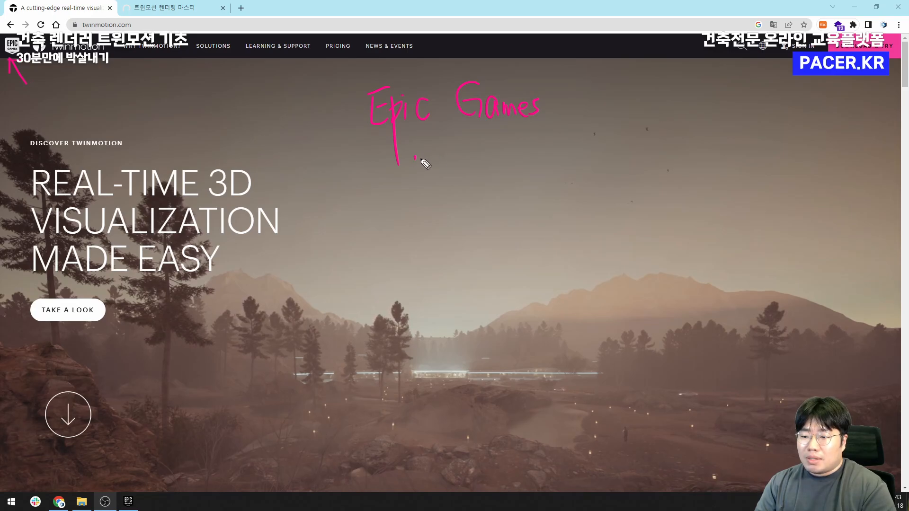
mouse_move(433, 144)
mouse_down()
mouse_move(446, 142)
mouse_move(438, 154)
mouse_up()
drag(445, 148, 439, 155)
mouse_move(435, 160)
mouse_down()
mouse_move(446, 170)
mouse_move(459, 150)
mouse_move(499, 152)
mouse_move(526, 175)
mouse_up()
mouse_move(431, 193)
mouse_down()
mouse_move(463, 220)
mouse_move(513, 201)
mouse_move(570, 214)
mouse_up()
drag(435, 220, 562, 227)
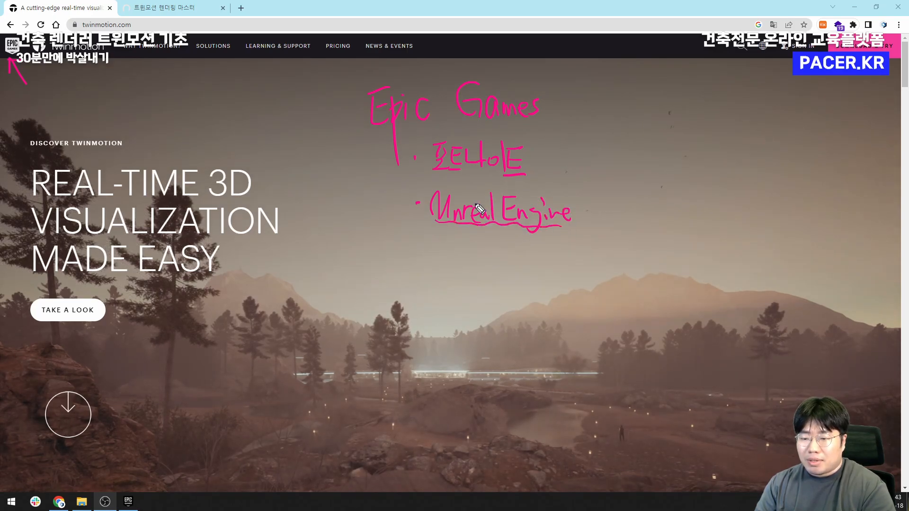
drag(471, 184, 530, 183)
Draw an arrow from Unreal Engine to the handwritten word "TwinMotion" and underline it
drag(587, 205, 627, 193)
mouse_move(617, 195)
mouse_down()
mouse_move(611, 226)
mouse_move(642, 219)
mouse_move(721, 228)
mouse_up()
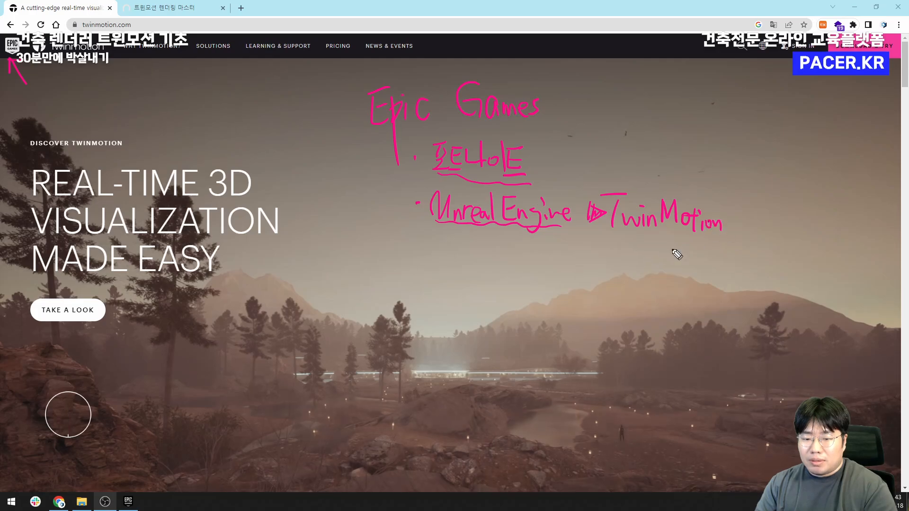
drag(611, 234, 717, 243)
Handwrite "Abvent" below TwinMotion, circle and box it, and link it with an arrow to TwinMotion and a dashed arrow from Unreal Engine
mouse_move(636, 310)
mouse_down()
mouse_move(652, 274)
mouse_move(660, 301)
mouse_up()
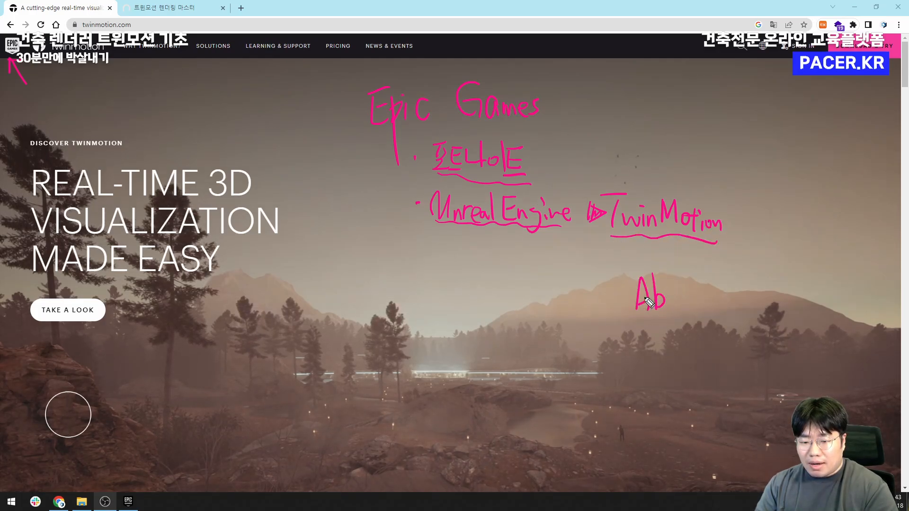
mouse_move(672, 302)
mouse_down()
mouse_move(699, 307)
mouse_move(707, 296)
mouse_move(708, 319)
mouse_up()
mouse_move(634, 318)
mouse_down()
mouse_move(710, 308)
mouse_move(694, 301)
mouse_move(712, 300)
mouse_move(720, 255)
mouse_move(736, 264)
mouse_up()
drag(547, 237, 547, 242)
drag(551, 254, 566, 280)
drag(581, 288, 586, 292)
mouse_move(596, 292)
mouse_down()
mouse_move(609, 295)
mouse_move(610, 316)
mouse_up()
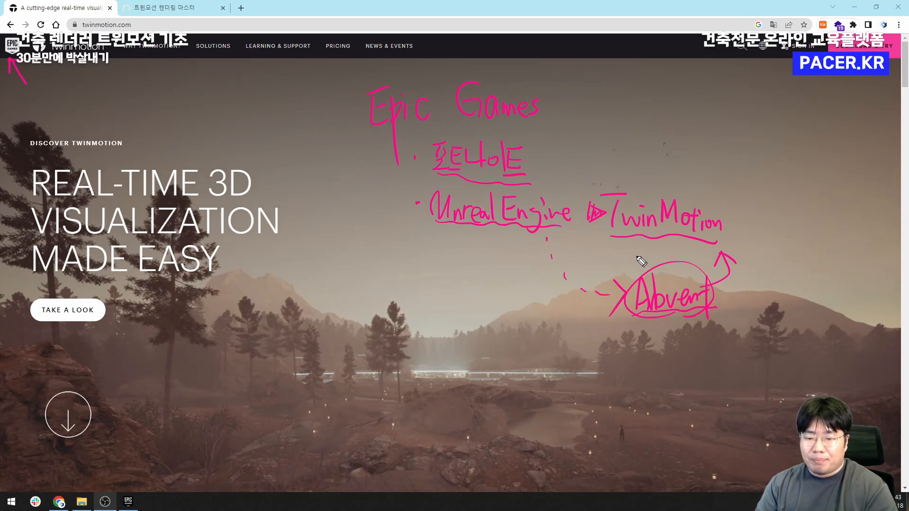
mouse_move(624, 265)
mouse_down()
mouse_move(712, 322)
mouse_move(705, 277)
mouse_move(705, 319)
mouse_up()
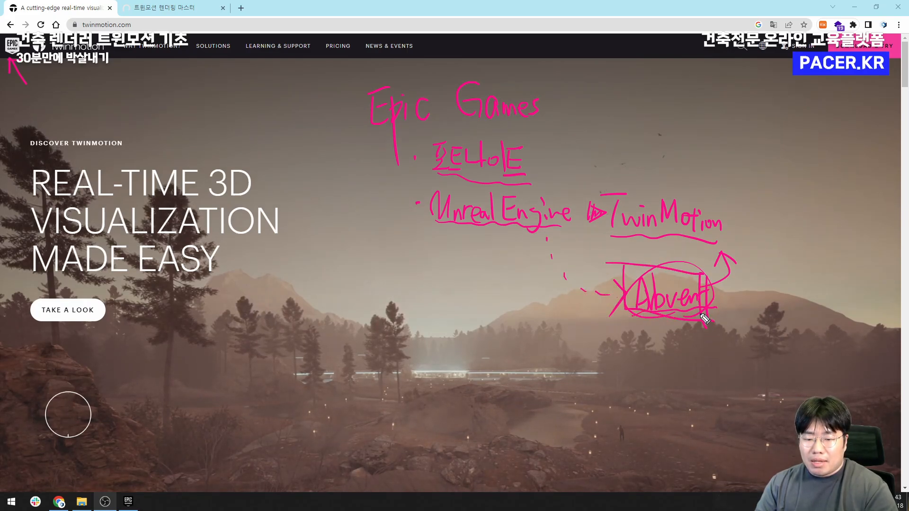
Draw an arrow from Epic Games to TwinMotion and emphasize the handwritten product names with underlines and circles
drag(611, 229, 715, 241)
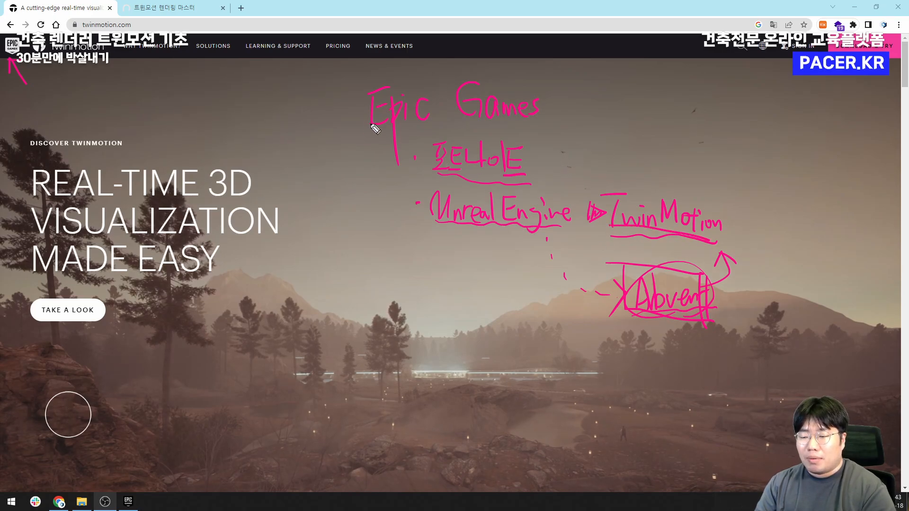
mouse_move(374, 124)
mouse_down()
mouse_move(533, 126)
mouse_move(648, 168)
mouse_up()
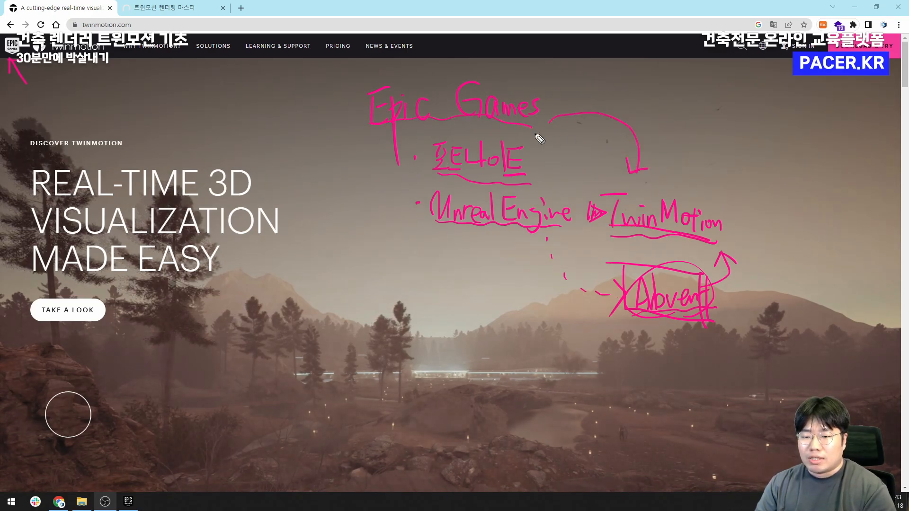
mouse_move(457, 128)
mouse_down()
mouse_move(510, 187)
mouse_move(445, 124)
mouse_up()
drag(490, 190, 471, 194)
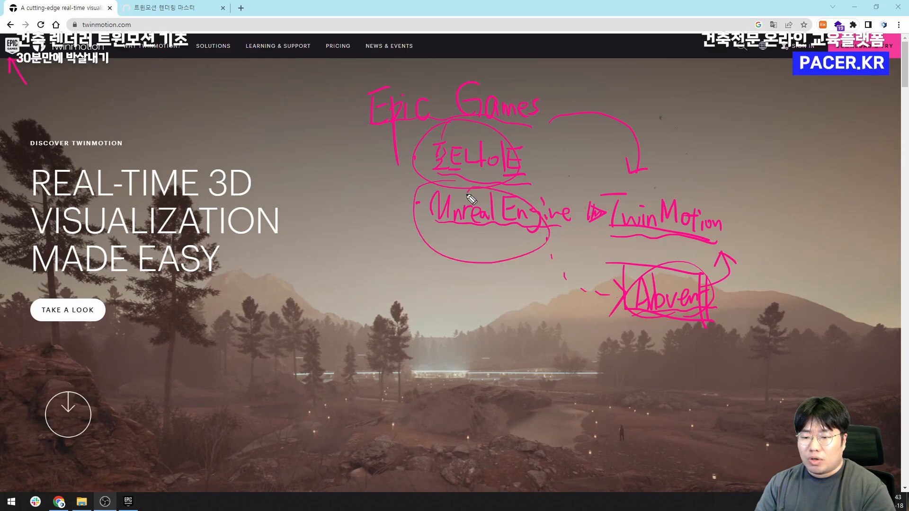
drag(655, 166, 639, 194)
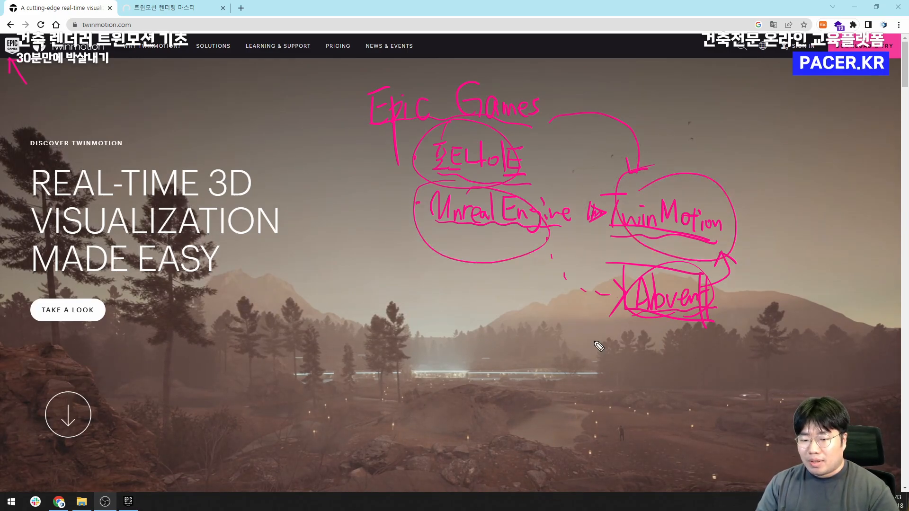
mouse_move(619, 260)
mouse_down()
mouse_move(710, 316)
mouse_move(607, 254)
mouse_move(698, 241)
mouse_move(732, 249)
mouse_move(710, 256)
mouse_up()
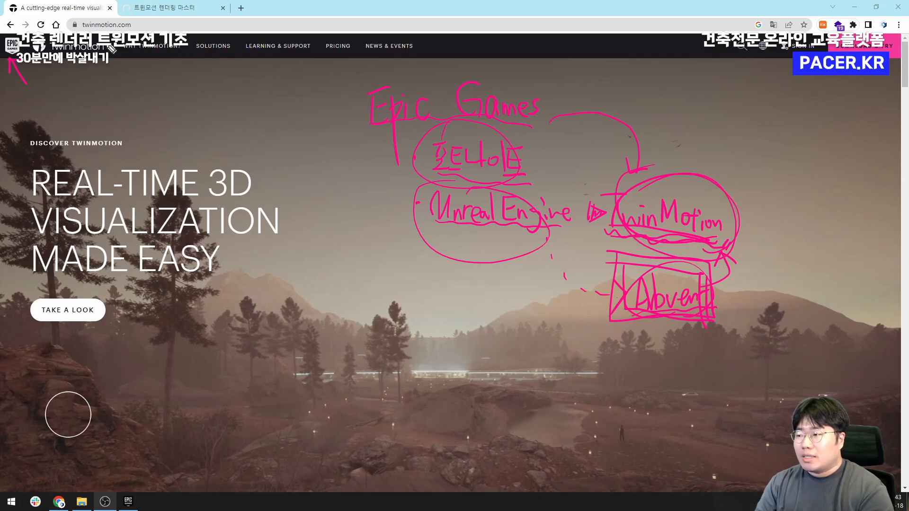
Circle the Epic Games logo and underline the twinmotion.com address, then clear all pen annotations
mouse_move(5, 69)
mouse_down()
mouse_move(9, 14)
mouse_move(12, 52)
mouse_up()
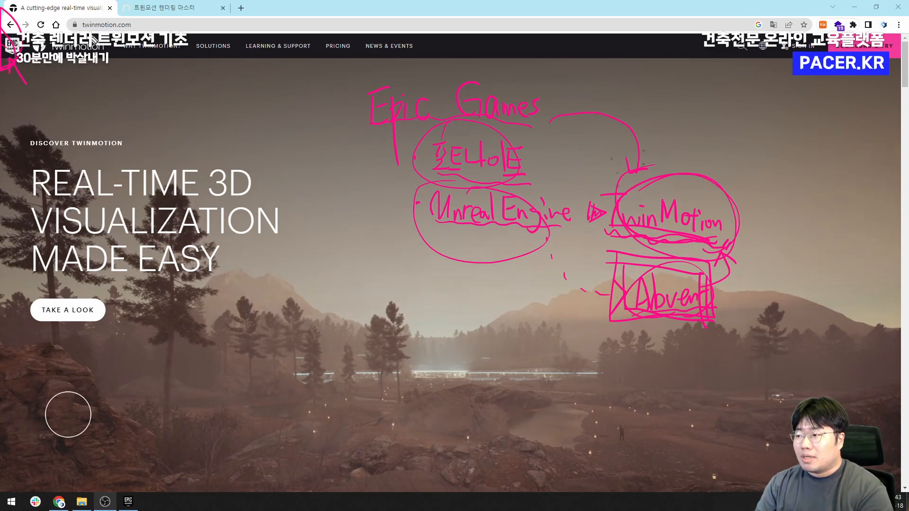
drag(80, 33, 135, 30)
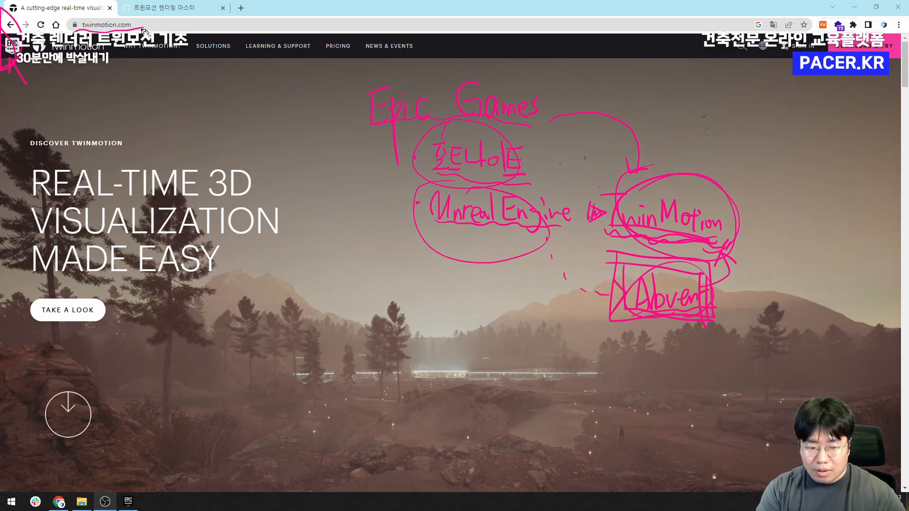
key(Escape)
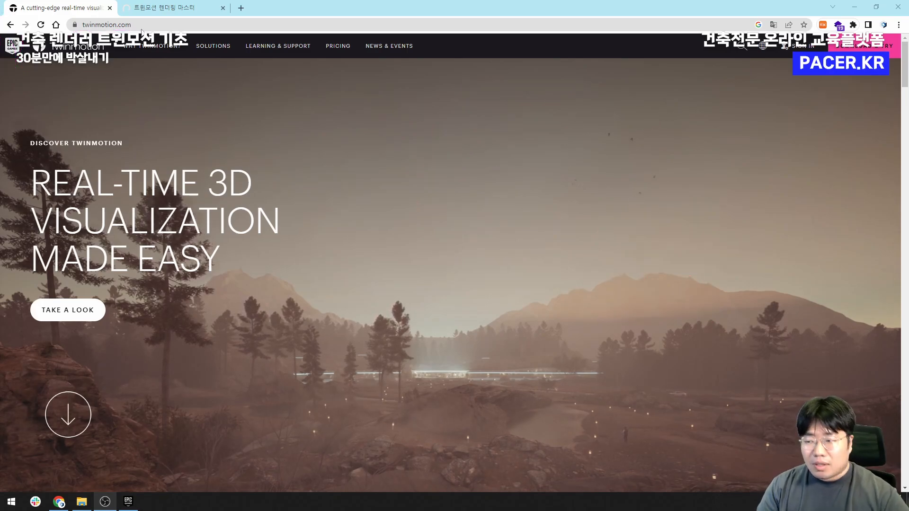
Search the web for "twinmotion download" and open the official Download Twinmotion page
mouse_move(142, 53)
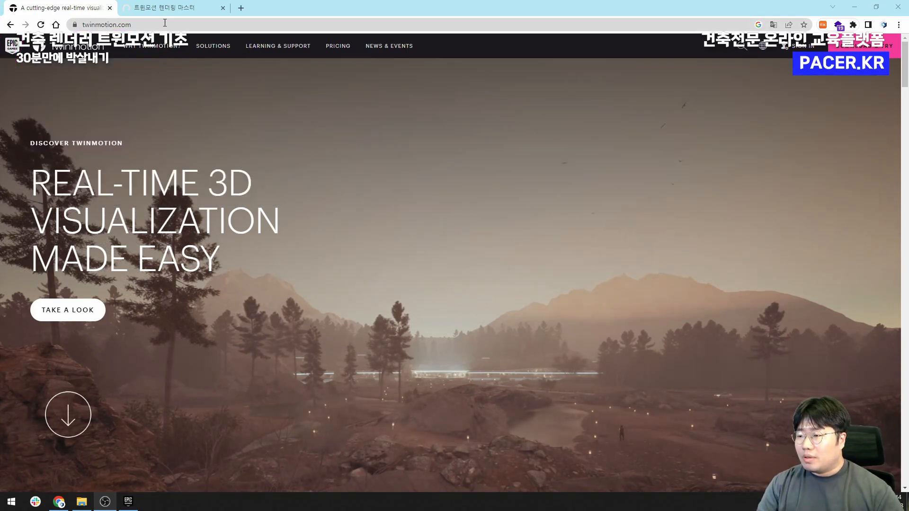
click(164, 23)
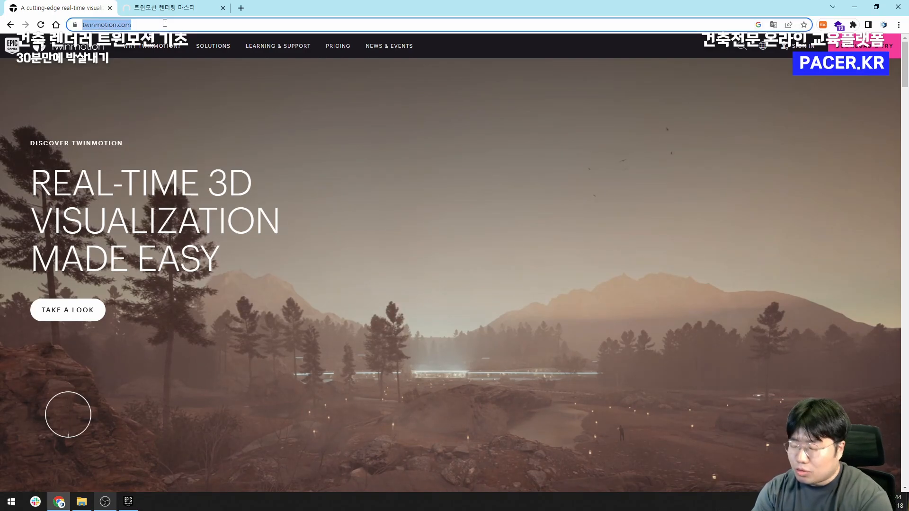
text(twinmotion )
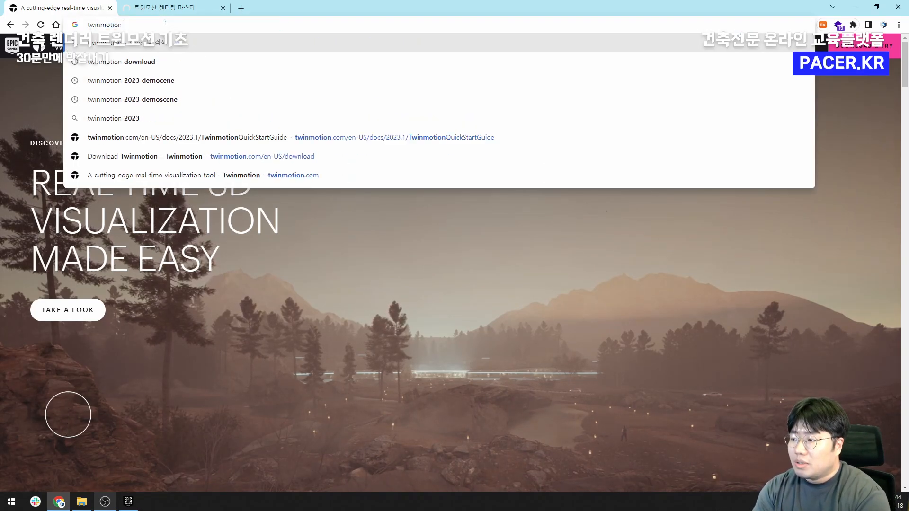
text(download)
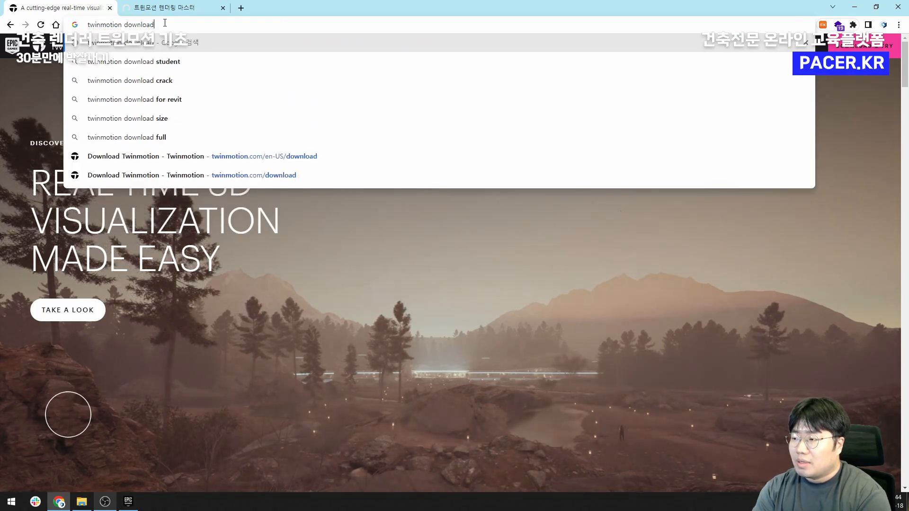
key(Return)
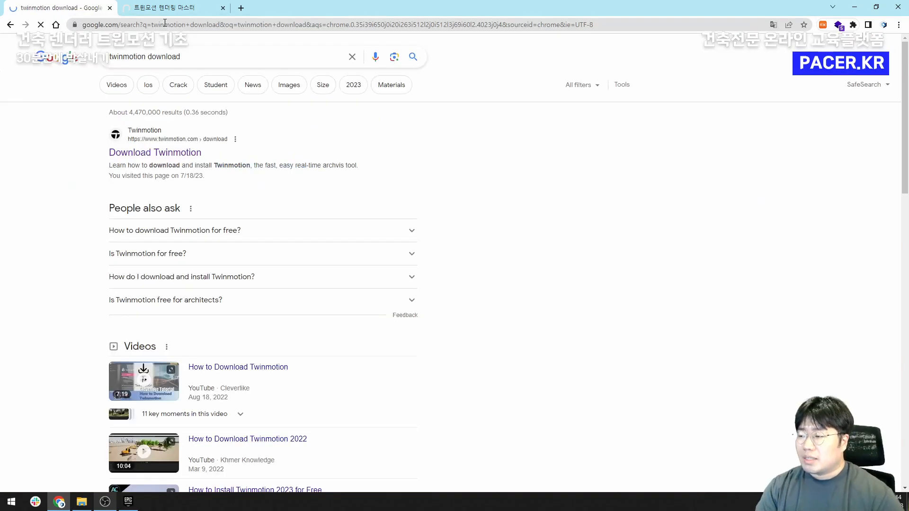
click(134, 156)
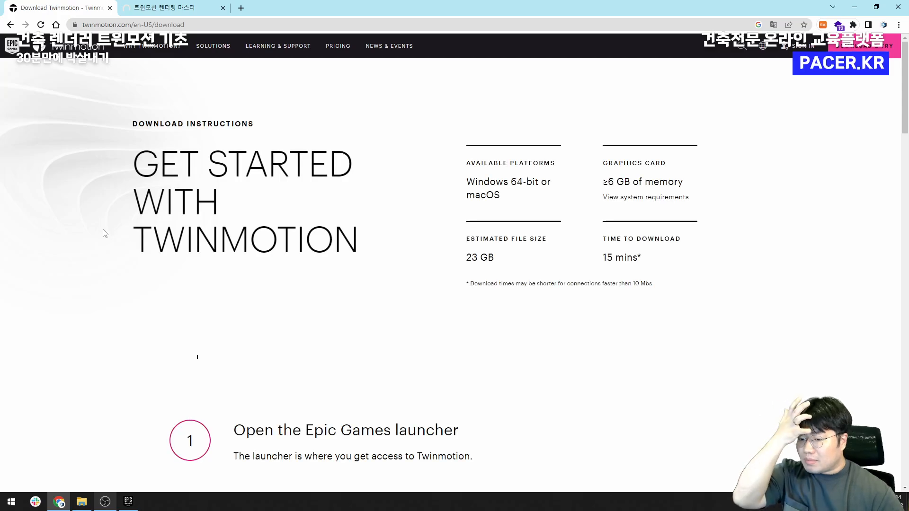
Examine the download instructions for opening the Epic Games launcher, highlighting the launcher name in the first heading
scroll(197, 249, down, 4)
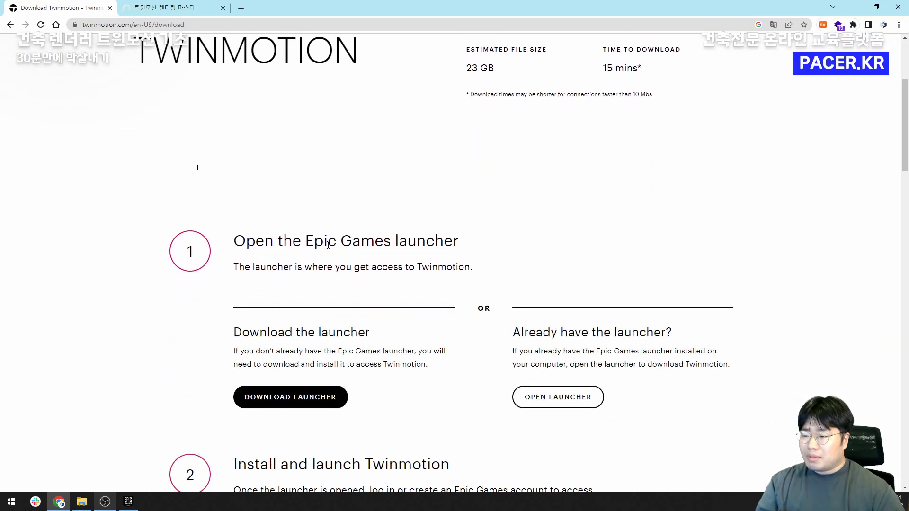
drag(305, 242, 458, 245)
click(464, 246)
scroll(463, 245, down, 2)
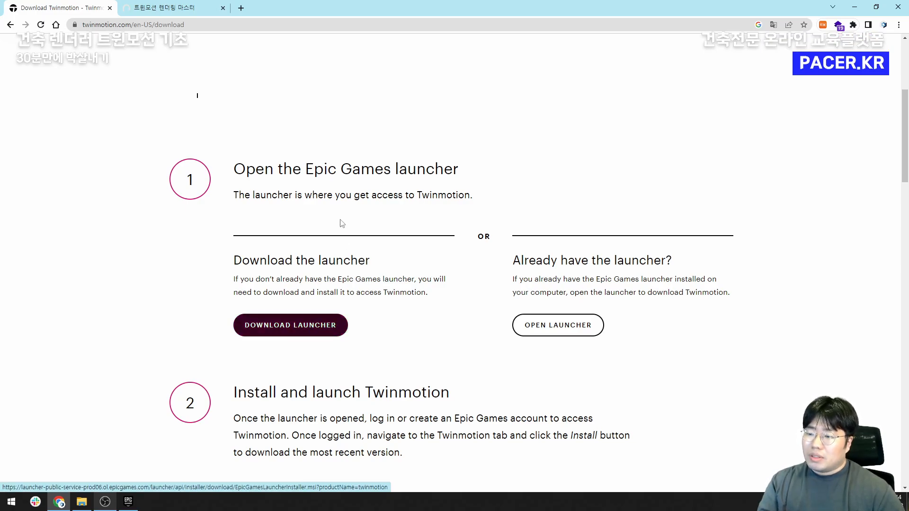
drag(283, 169, 438, 172)
click(438, 172)
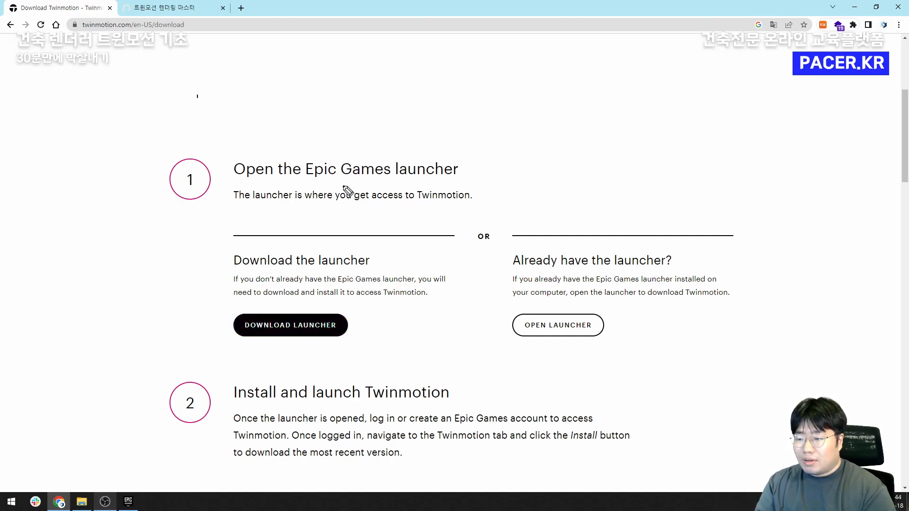
Underline "Games launcher" with the screen pen, draw an arrow to handwritten "설치 / 제거", and underline both words
mouse_move(336, 177)
mouse_down()
mouse_move(450, 179)
mouse_move(521, 109)
mouse_move(538, 101)
mouse_move(549, 114)
mouse_move(605, 89)
mouse_move(615, 123)
mouse_move(633, 106)
mouse_move(660, 142)
mouse_up()
drag(591, 159, 660, 157)
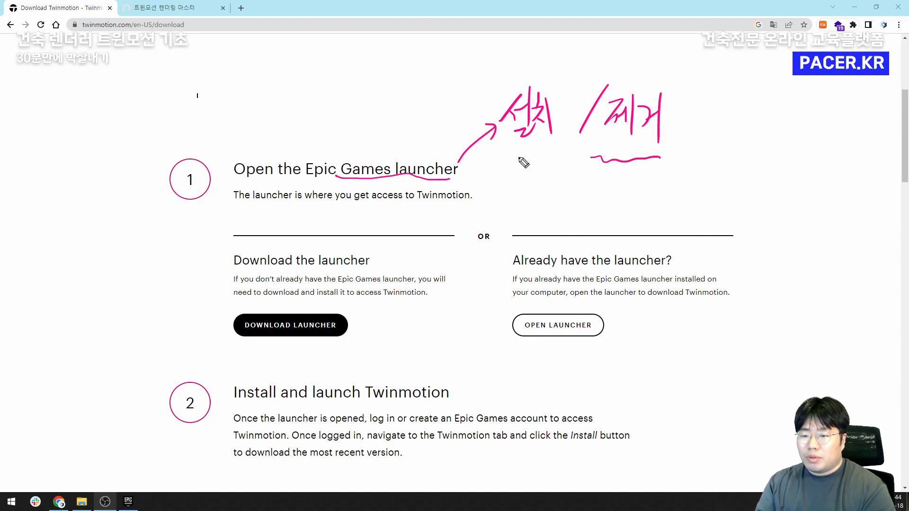
drag(498, 152, 542, 152)
Handwrite "17.xx GB, 20↑" below the 설치 / 제거 note, underline both parts, and enclose them in angle brackets
mouse_move(580, 187)
mouse_down()
mouse_move(573, 216)
mouse_move(672, 194)
mouse_move(679, 214)
mouse_move(715, 212)
mouse_move(749, 188)
mouse_up()
drag(699, 219, 751, 218)
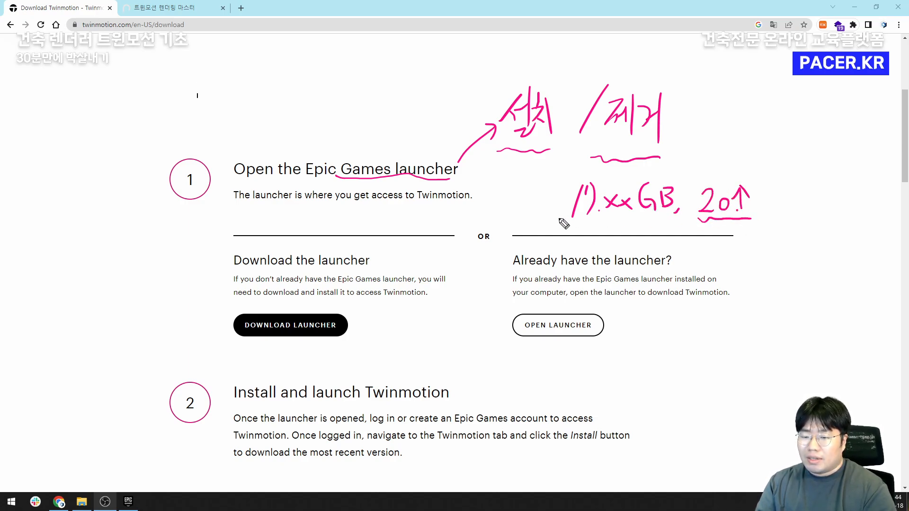
drag(563, 221, 663, 226)
drag(547, 202, 564, 225)
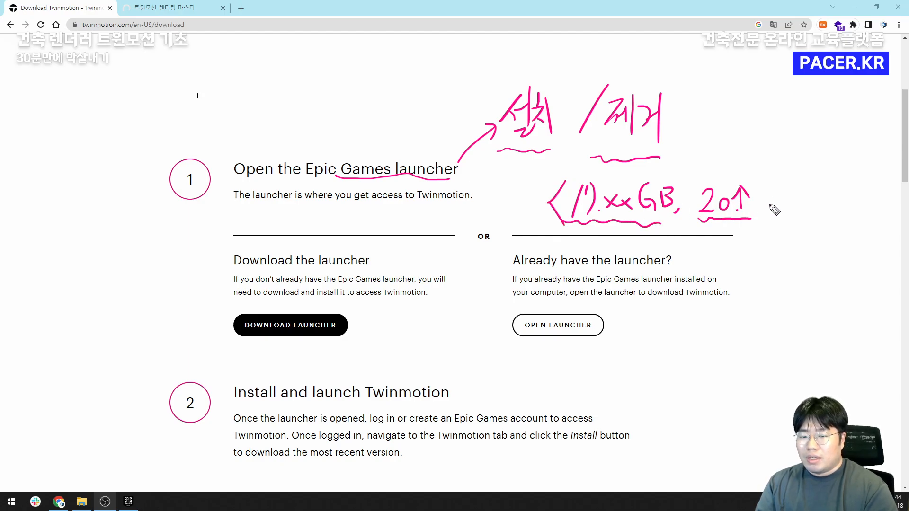
drag(760, 180, 761, 231)
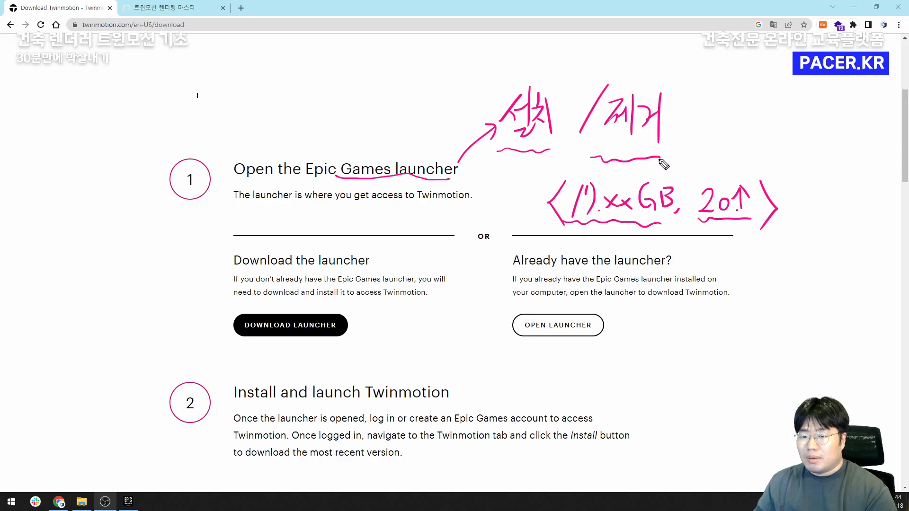
Circle the handwritten 제거 and the words "Games launcher" in pen, and add check marks above 설치 and 제거
mouse_move(660, 162)
mouse_down()
mouse_move(616, 160)
mouse_move(651, 160)
mouse_up()
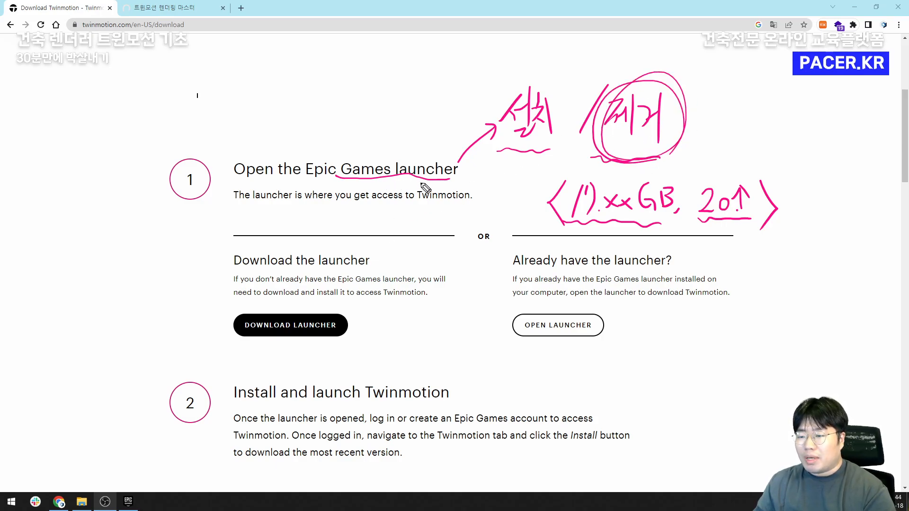
drag(422, 186, 417, 190)
drag(497, 76, 515, 75)
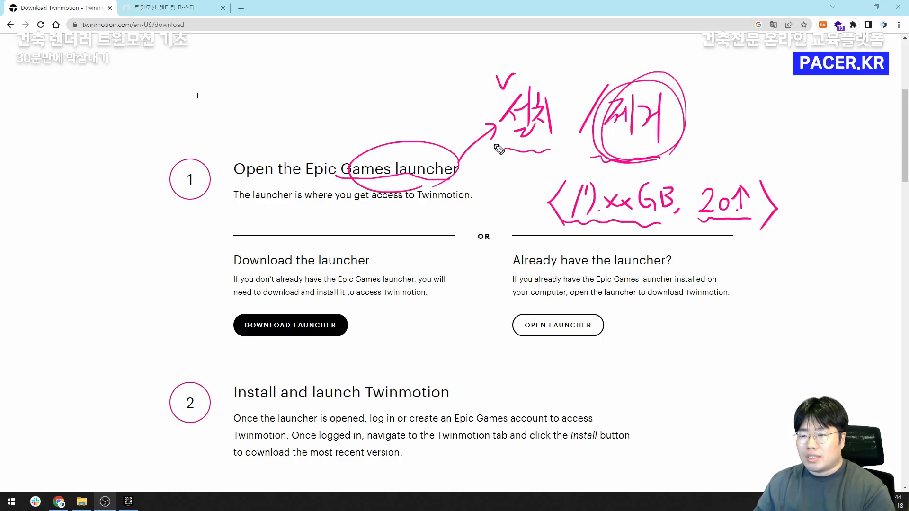
mouse_move(431, 190)
mouse_down()
mouse_move(356, 199)
mouse_move(435, 181)
mouse_up()
drag(609, 72, 631, 64)
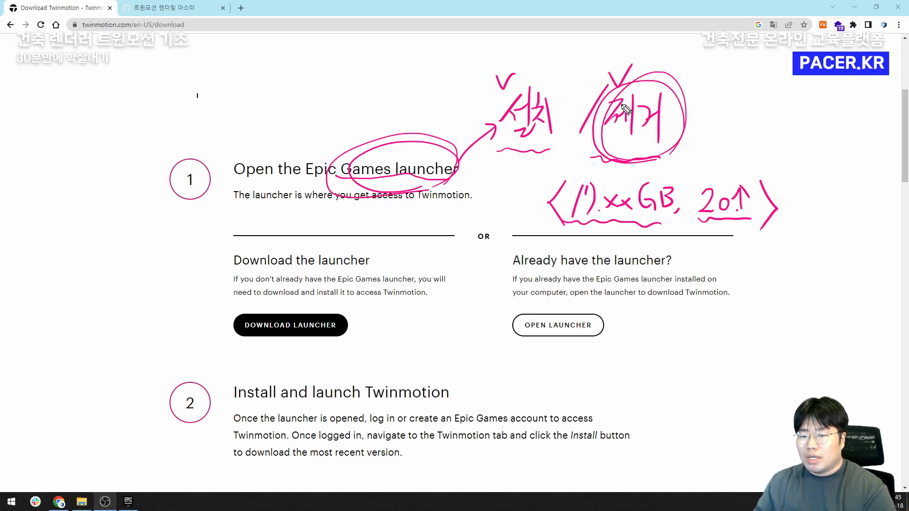
Mark the Download Launcher button with an arrow, underline and check mark, handwrite "회원가입" below it, and clear all pen annotations
drag(389, 318, 363, 323)
drag(377, 312, 374, 332)
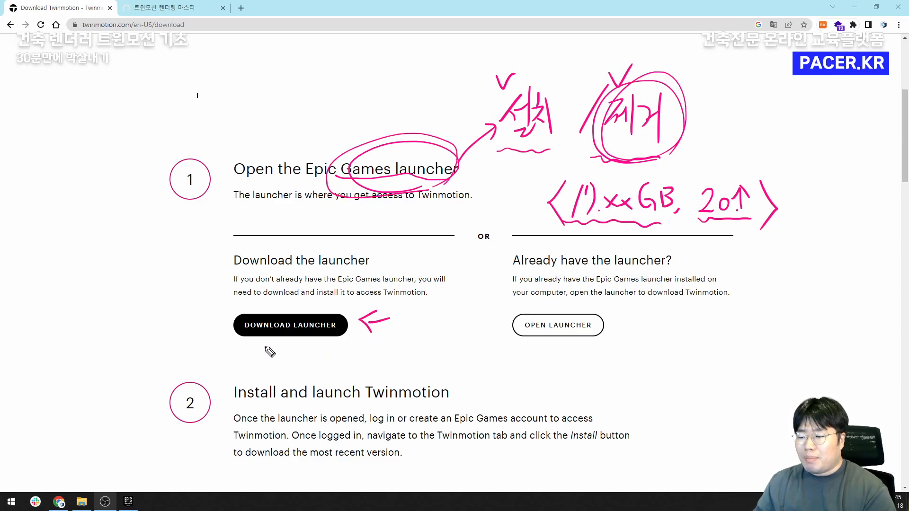
drag(236, 335, 352, 336)
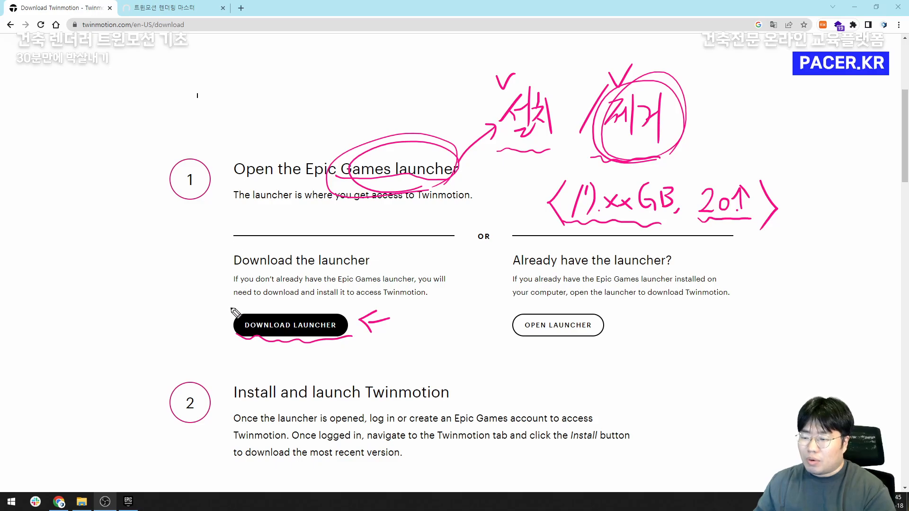
mouse_move(213, 313)
mouse_down()
mouse_move(235, 307)
mouse_move(237, 338)
mouse_move(280, 362)
mouse_up()
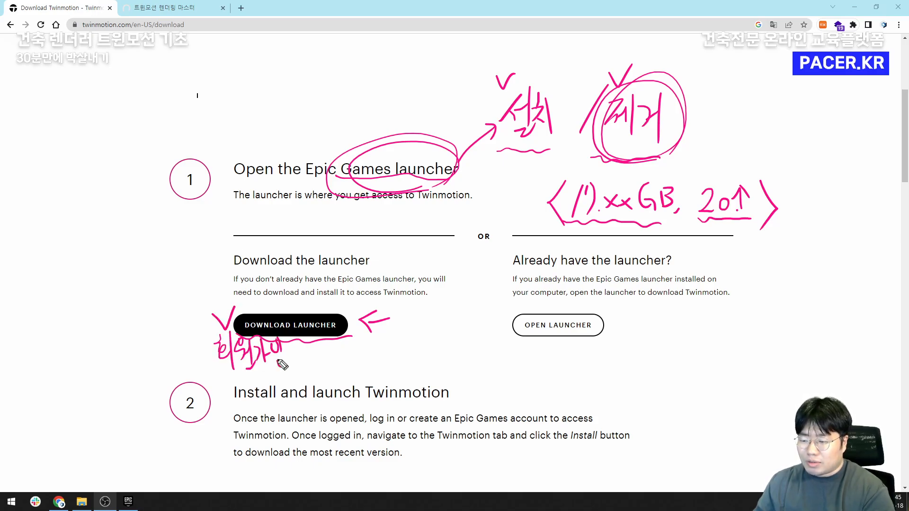
key(ctrl+shift+7)
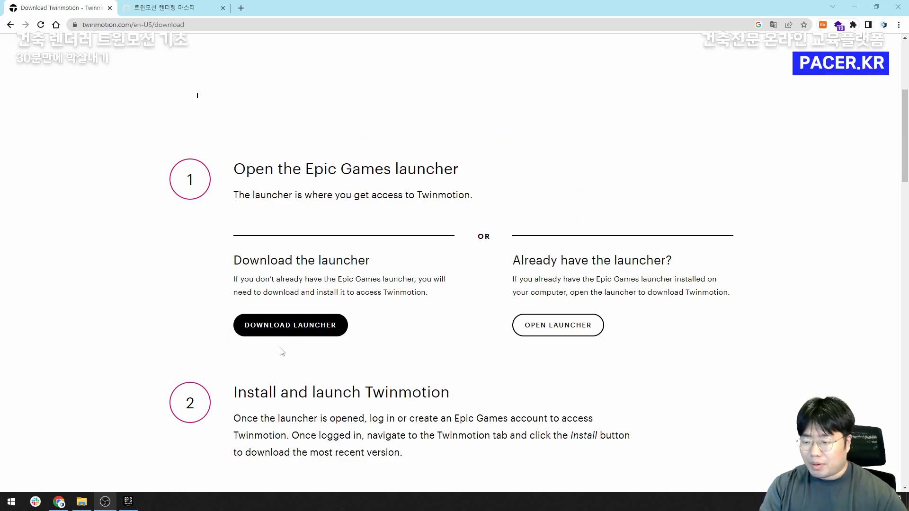
Switch to the Epic Games launcher and browse the marketplace's showcase, free, discounted and new content
click(128, 501)
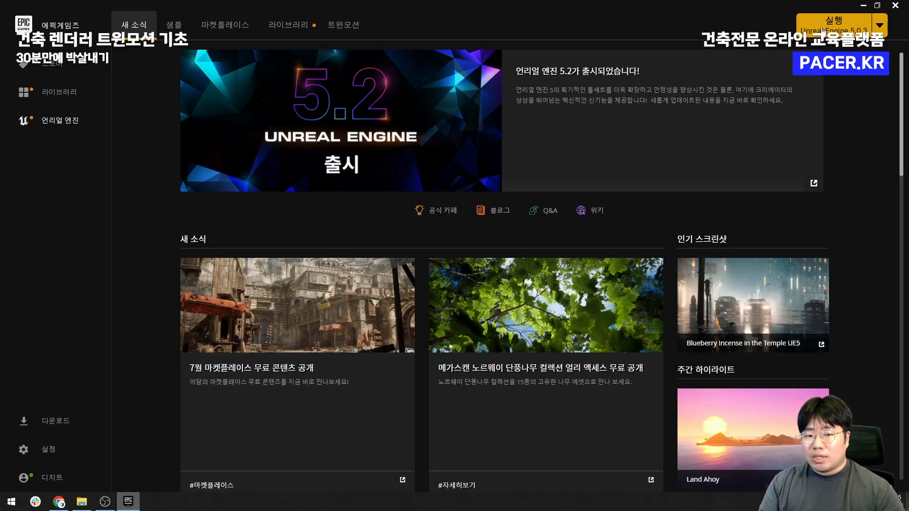
click(214, 31)
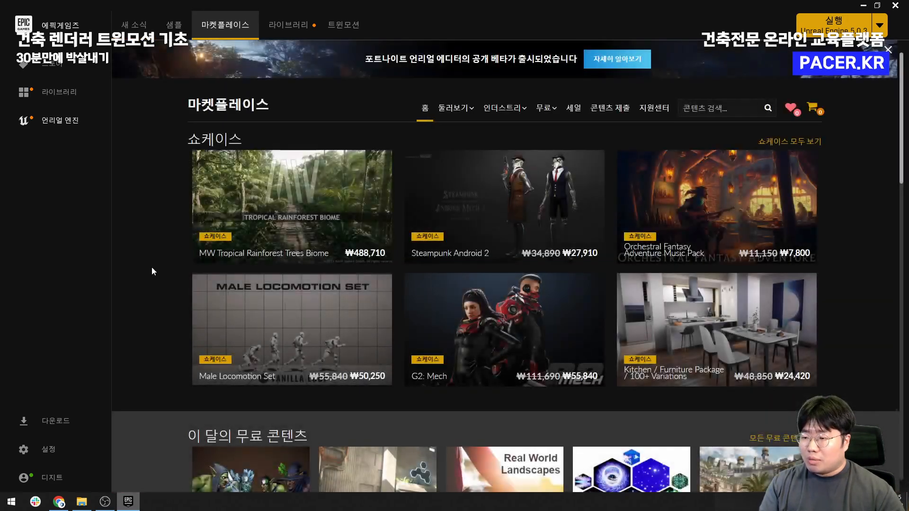
scroll(152, 268, down, 3)
scroll(152, 267, down, 3)
scroll(153, 267, down, 5)
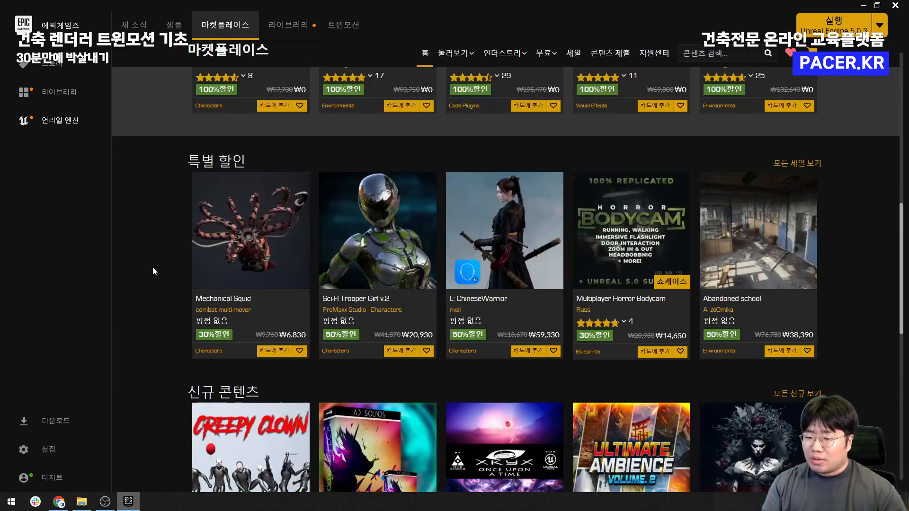
scroll(152, 267, up, 6)
scroll(152, 267, up, 5)
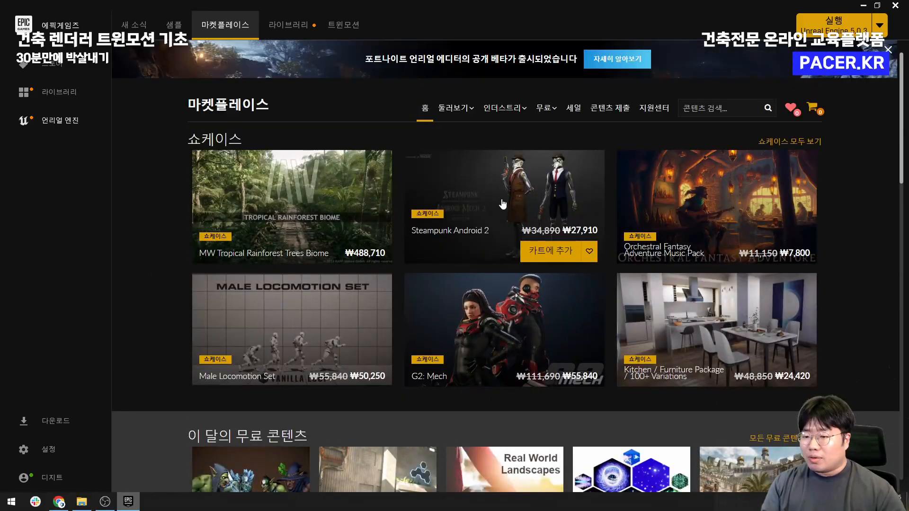
scroll(492, 204, down, 10)
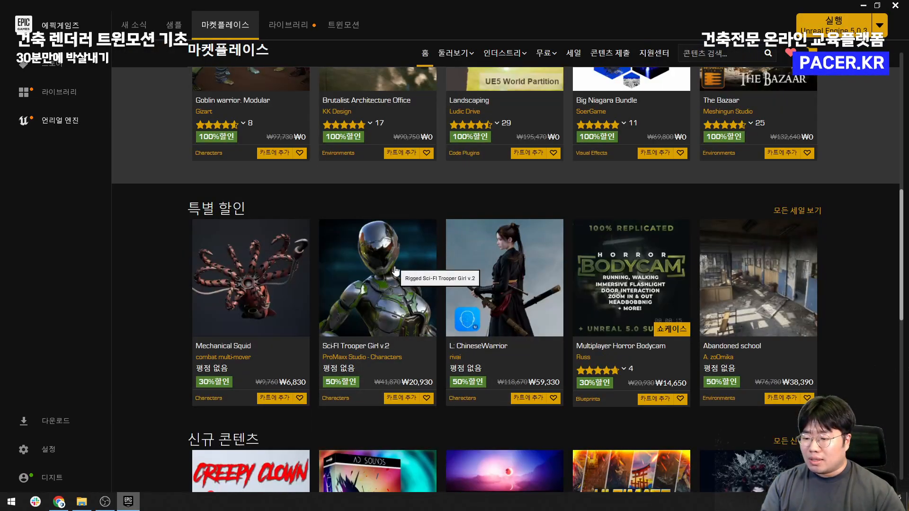
scroll(292, 290, down, 10)
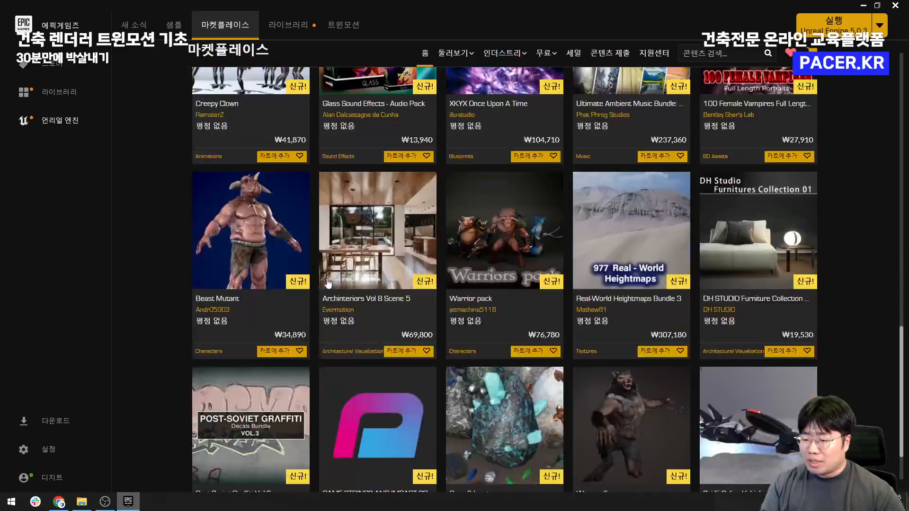
scroll(299, 308, down, 2)
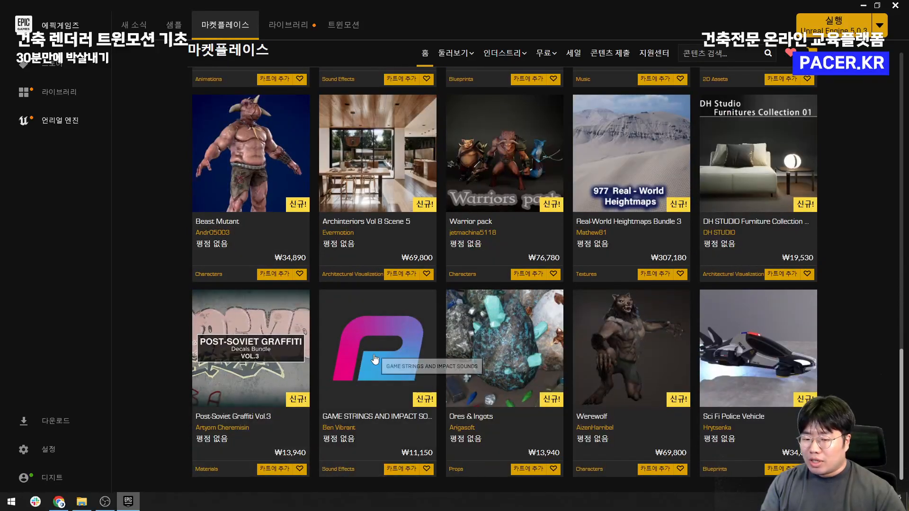
scroll(164, 303, up, 10)
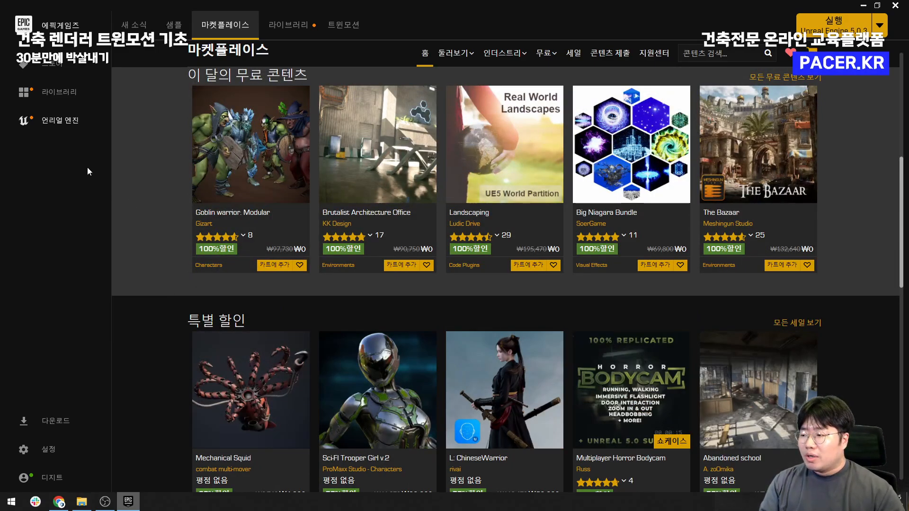
Open the Twinmotion page in the Unreal Engine section and inspect the management options for 트윈모션 교육용 2023.1.2
click(51, 124)
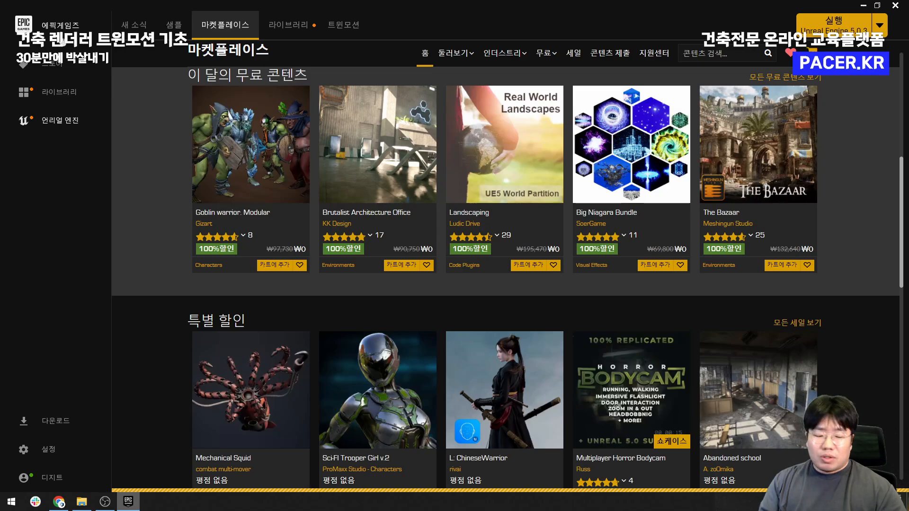
click(65, 120)
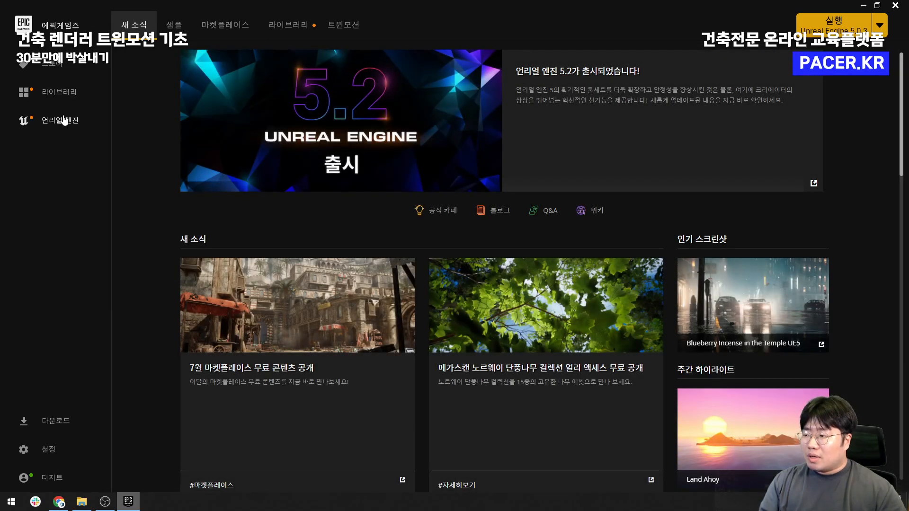
click(364, 28)
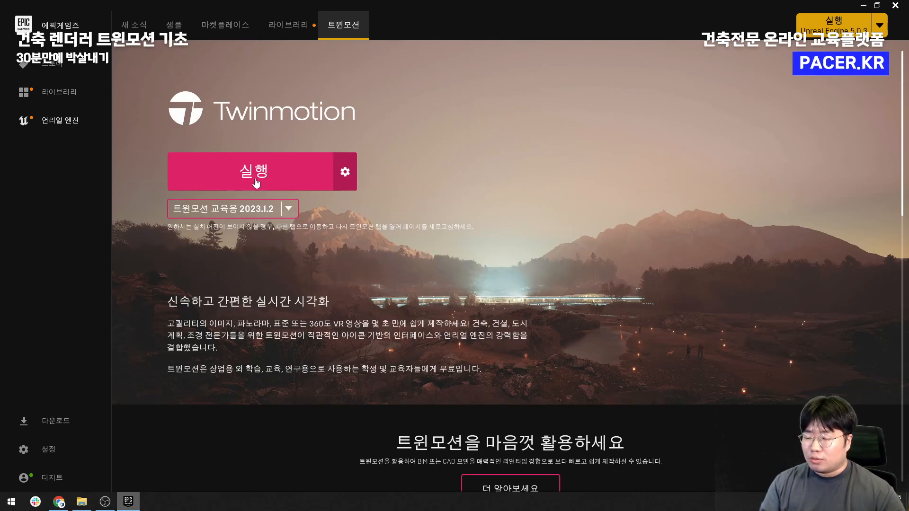
click(345, 173)
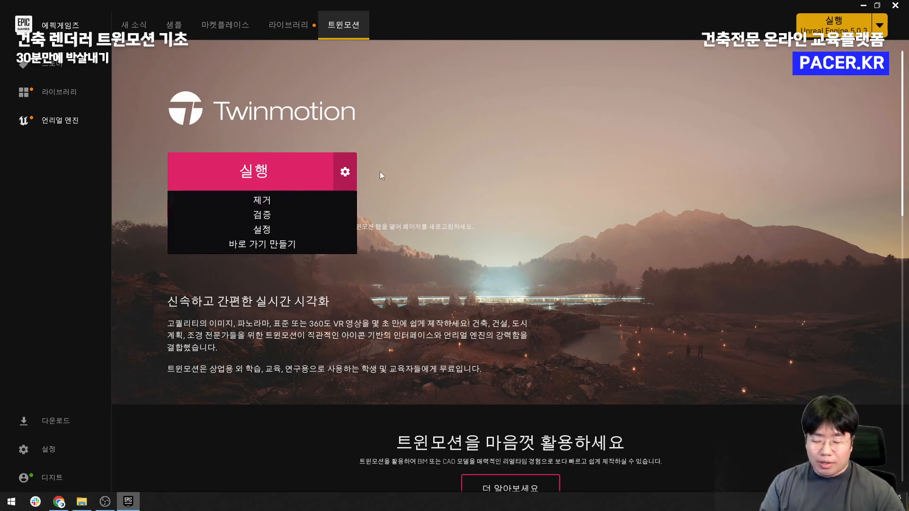
click(395, 163)
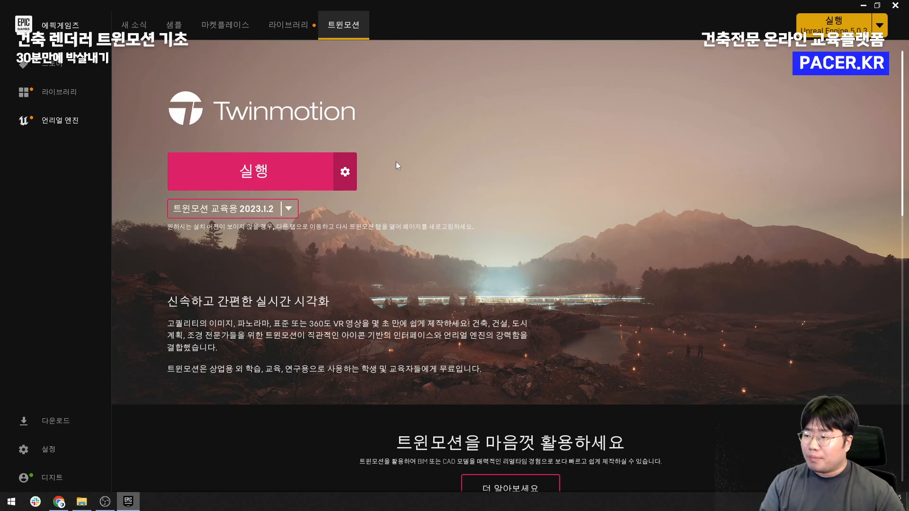
Examine the launcher library's Twinmotion versions, checking the options of 트윈모션 교육용 2022.2.3 and 트윈모션 체험판 2023.1.2
click(72, 103)
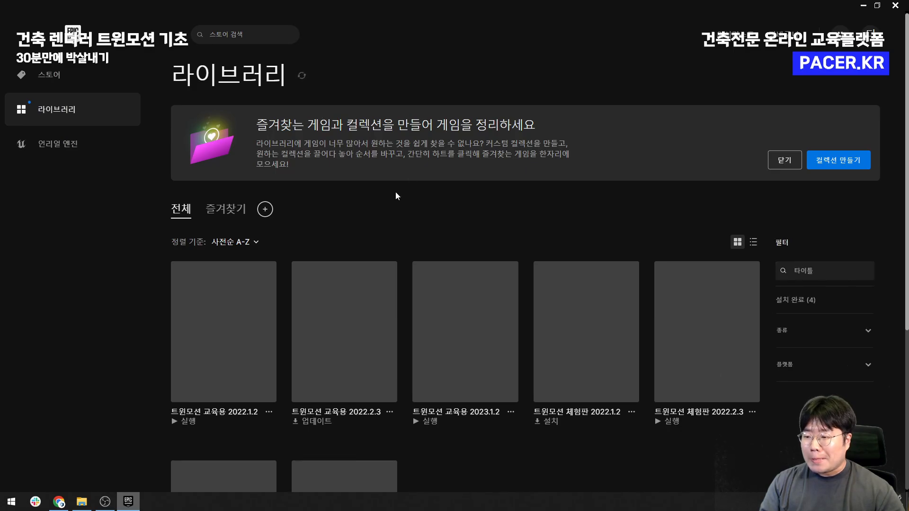
scroll(396, 196, down, 3)
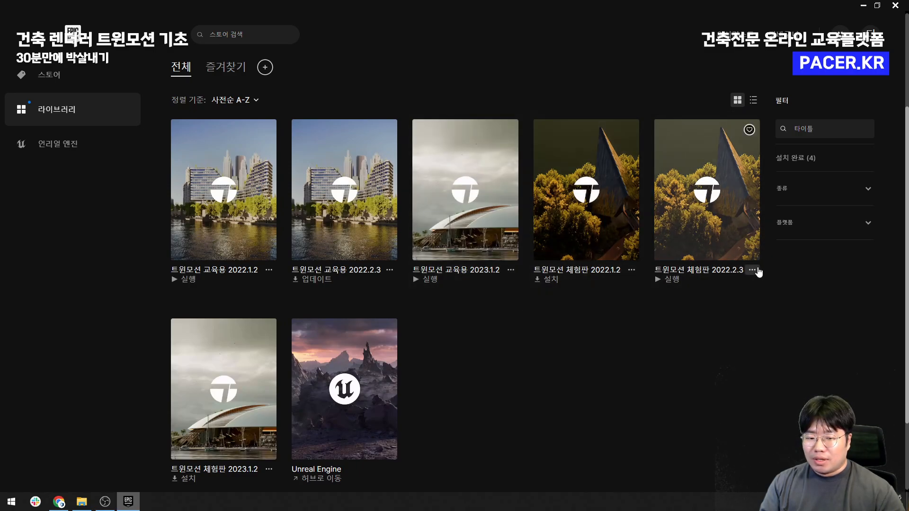
click(389, 270)
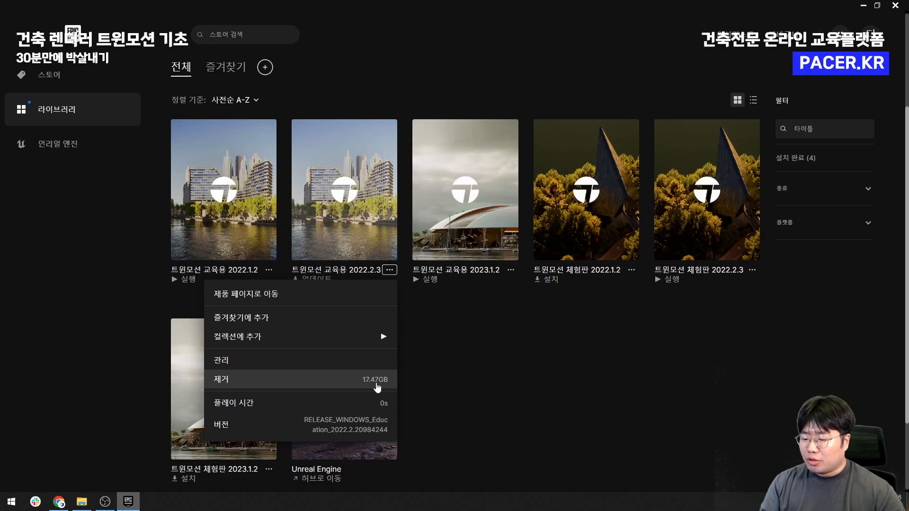
click(450, 384)
scroll(440, 388, down, 3)
click(269, 373)
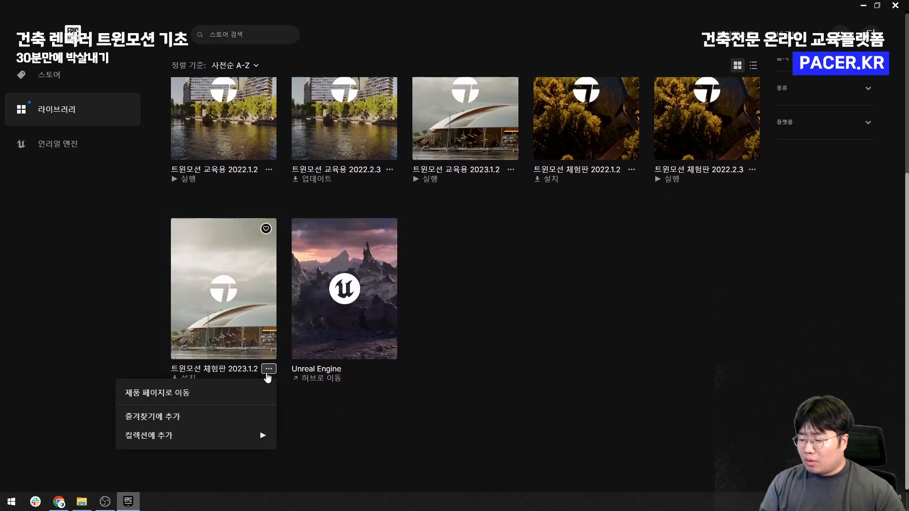
click(511, 392)
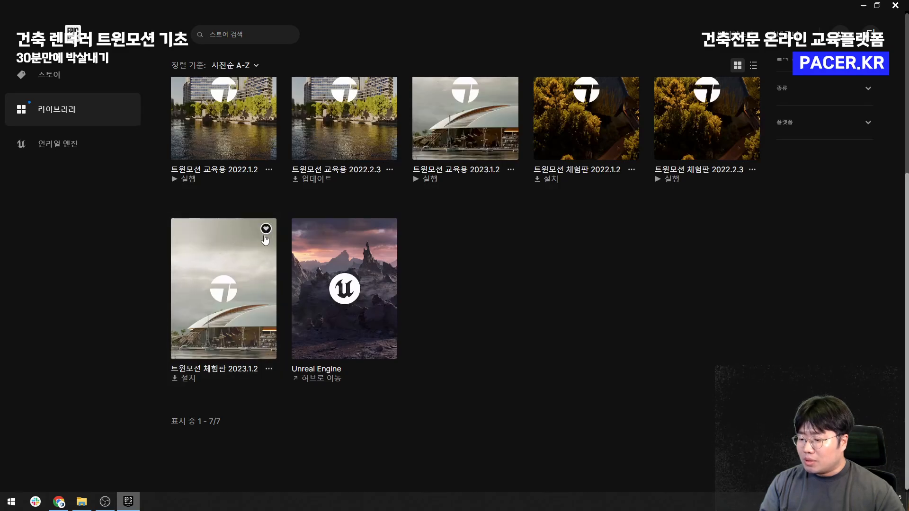
scroll(238, 302, up, 3)
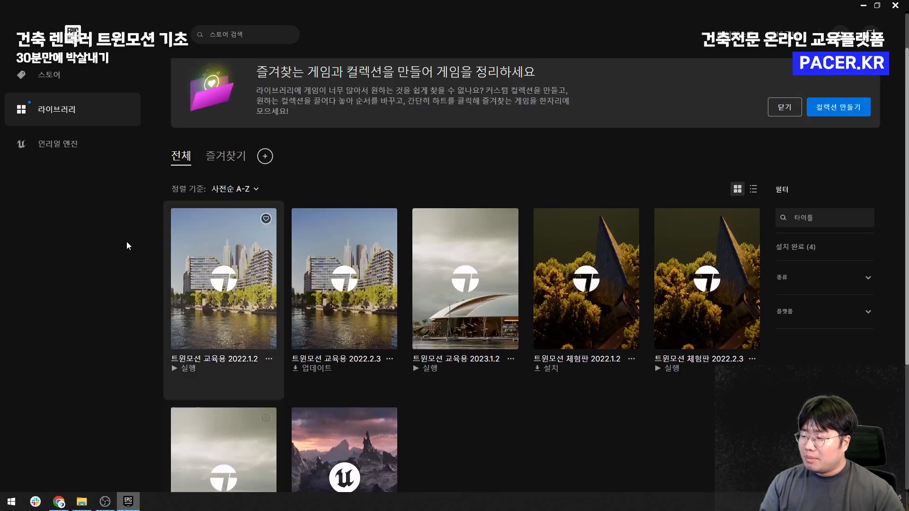
Return to the Twinmotion page, review the version list, launch 트윈모션 교육용 2023.1.2, and close its startup Home panel
click(71, 145)
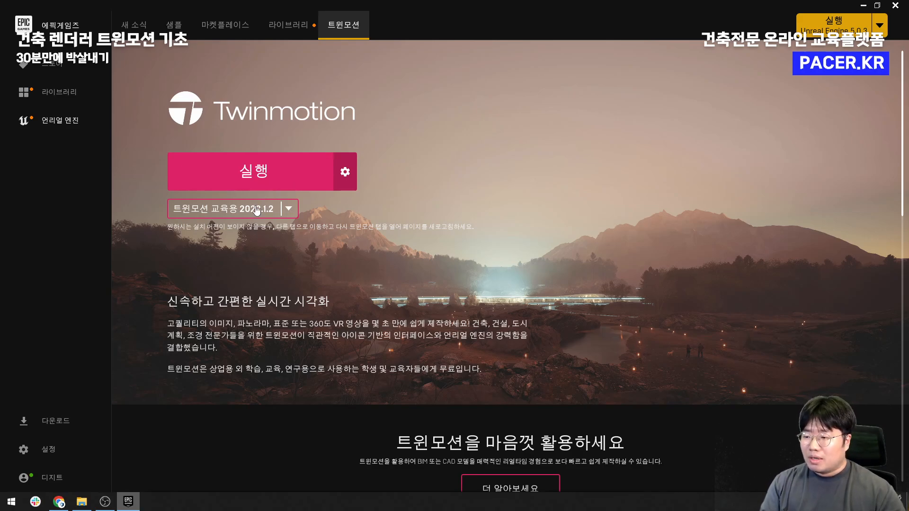
click(253, 208)
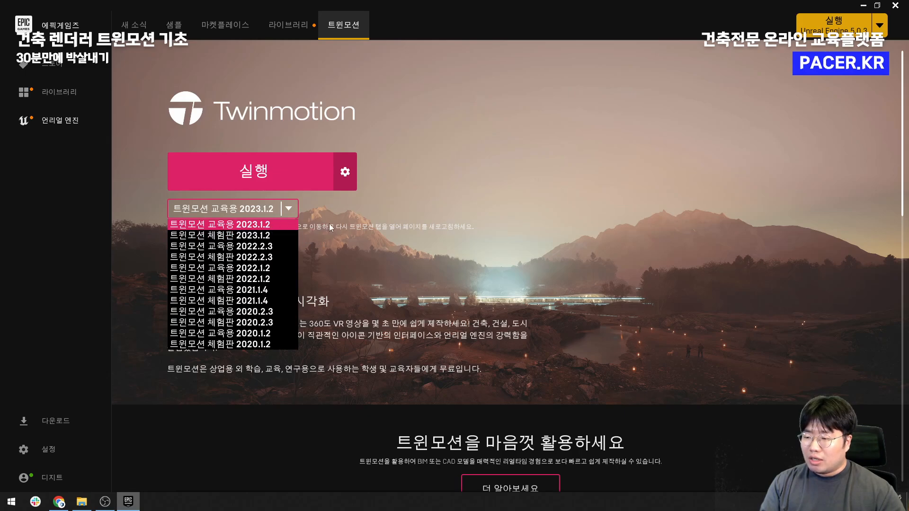
click(280, 176)
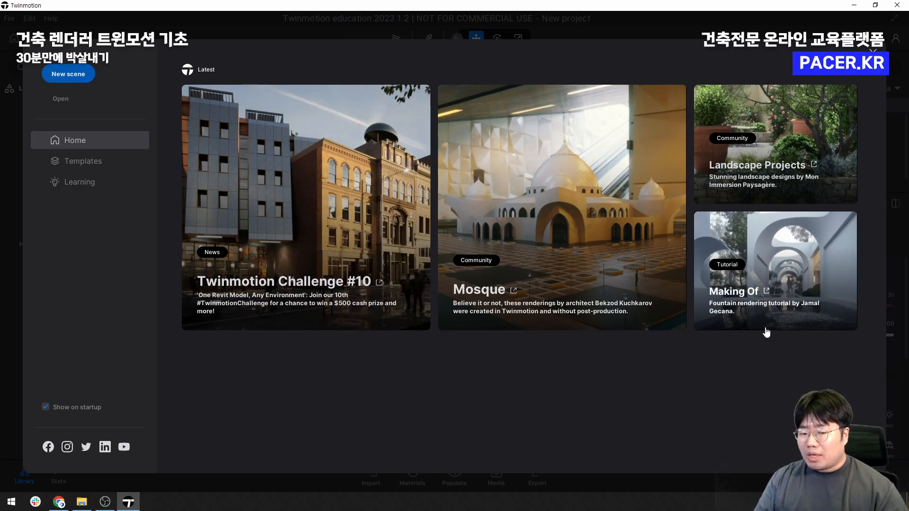
click(873, 50)
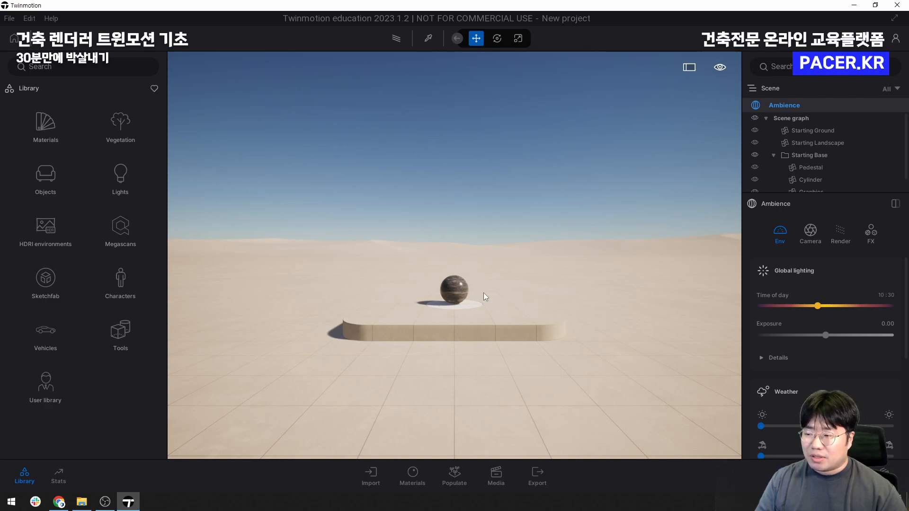
Check the File menu's commands, reopen the Home panel, and examine the tutorials and demo scenes in its Learning section
click(9, 20)
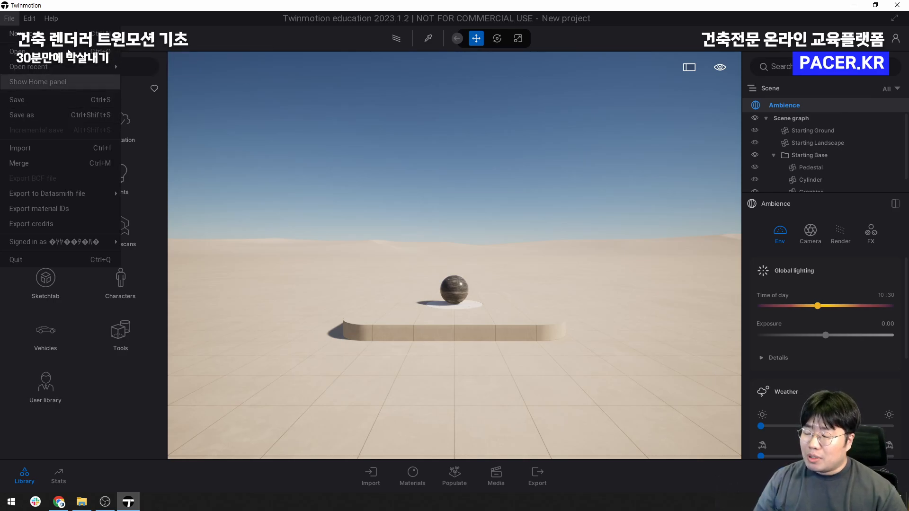
click(204, 43)
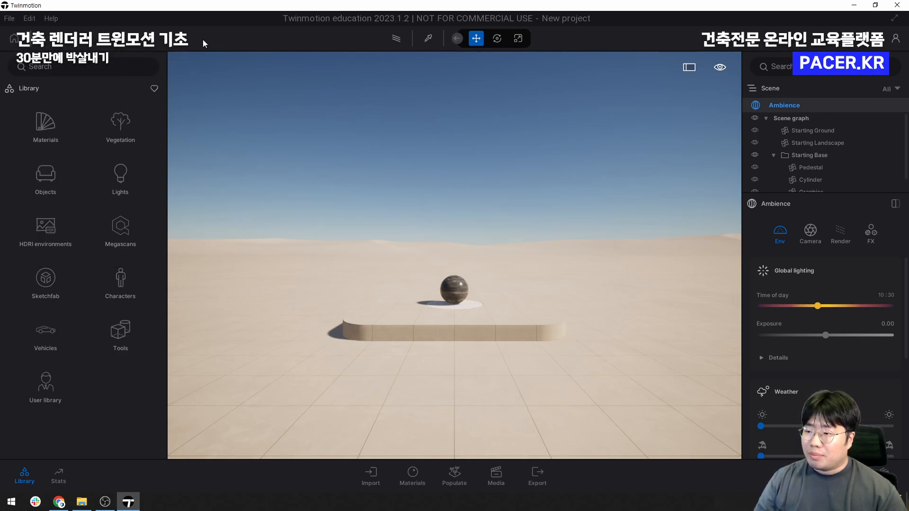
click(14, 39)
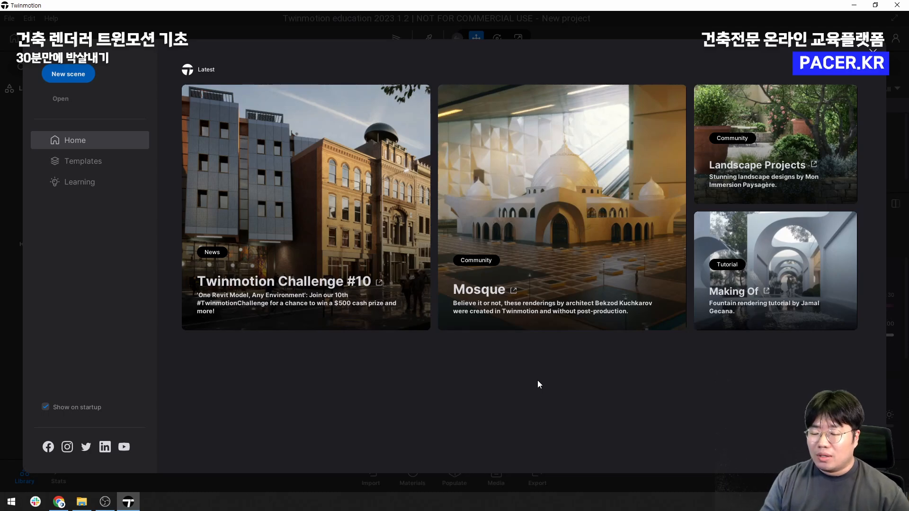
click(94, 185)
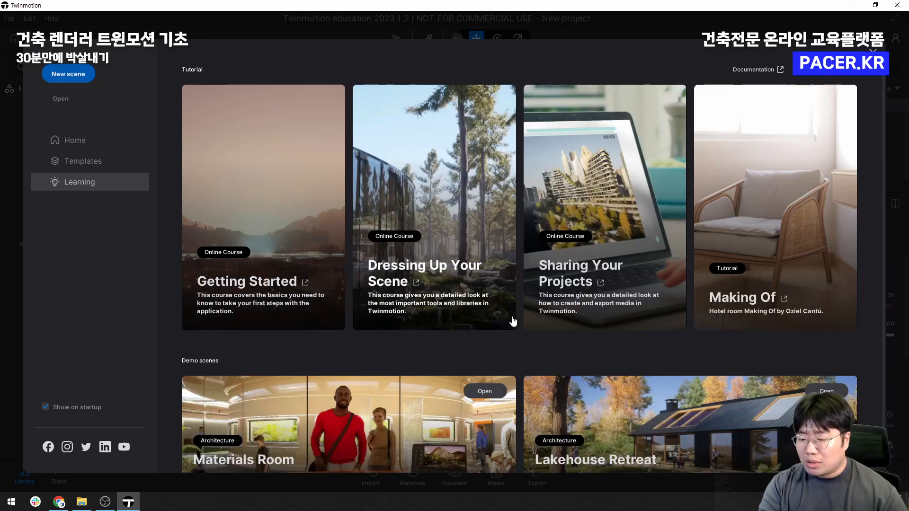
scroll(511, 319, down, 1)
scroll(513, 321, down, 1)
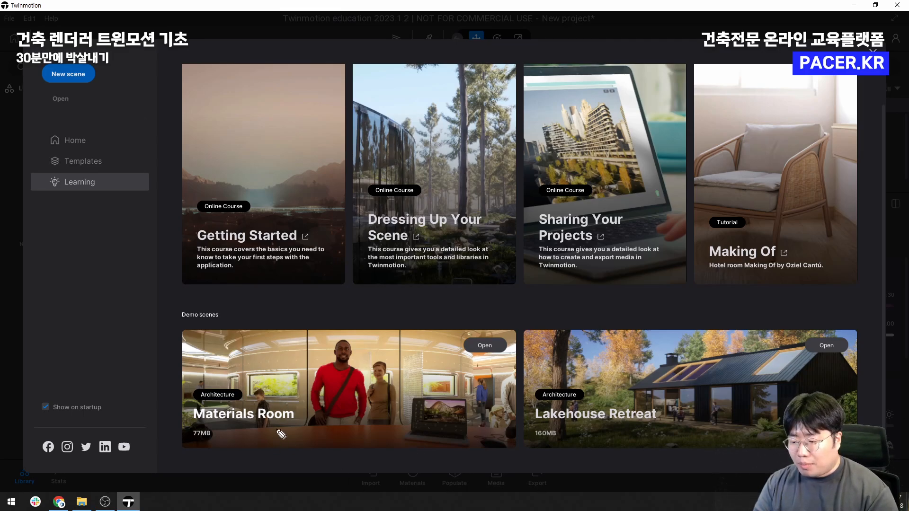
Mark the names, file sizes and Open options of the Materials Room and Lakehouse Retreat demo scenes, and clear the marks
drag(194, 423, 290, 421)
drag(210, 448, 209, 438)
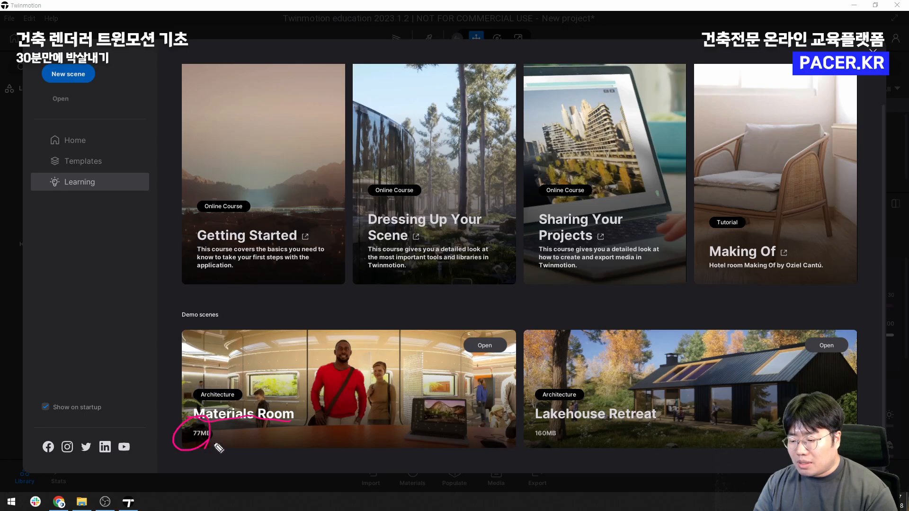
drag(535, 420, 659, 419)
drag(575, 445, 559, 442)
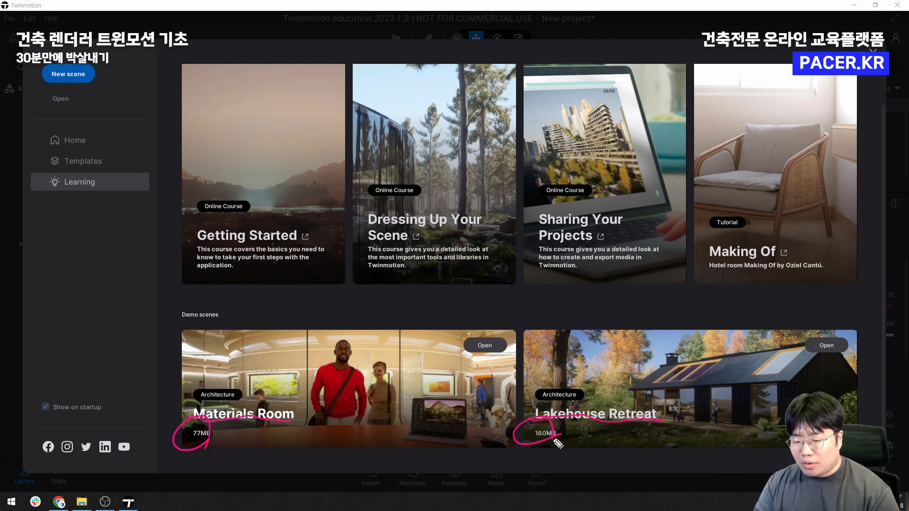
drag(501, 346, 496, 345)
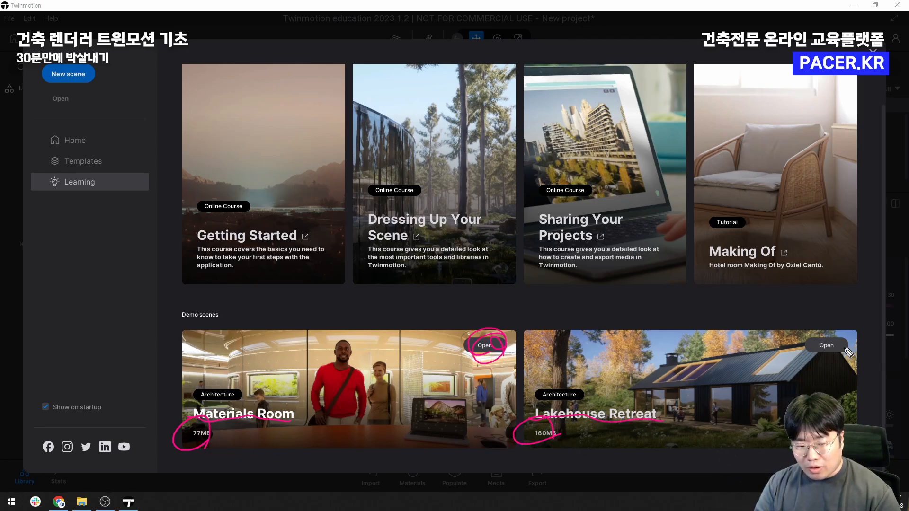
drag(843, 326, 837, 350)
drag(847, 307, 842, 332)
mouse_move(832, 323)
mouse_down()
mouse_move(855, 321)
mouse_move(853, 342)
mouse_up()
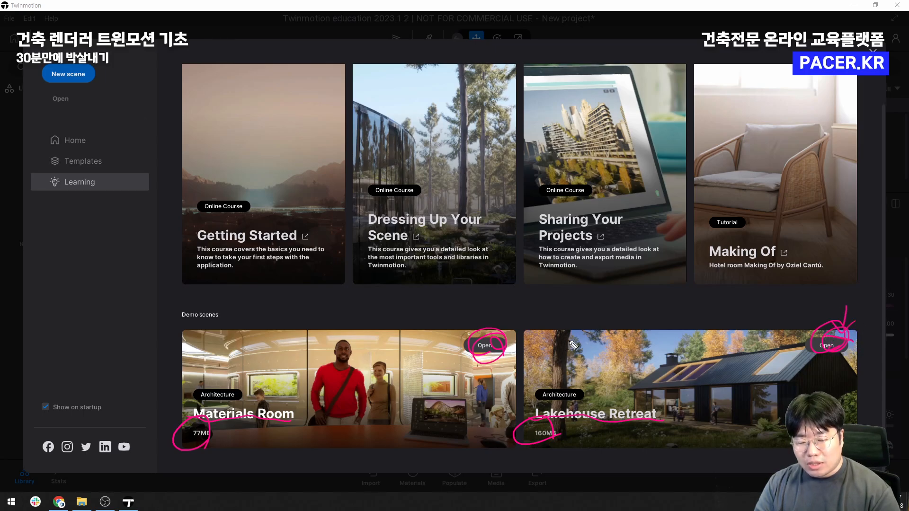
drag(501, 302, 499, 323)
mouse_move(493, 316)
mouse_down()
mouse_move(509, 317)
mouse_move(509, 298)
mouse_up()
mouse_move(504, 358)
mouse_down()
mouse_move(490, 334)
mouse_move(505, 362)
mouse_up()
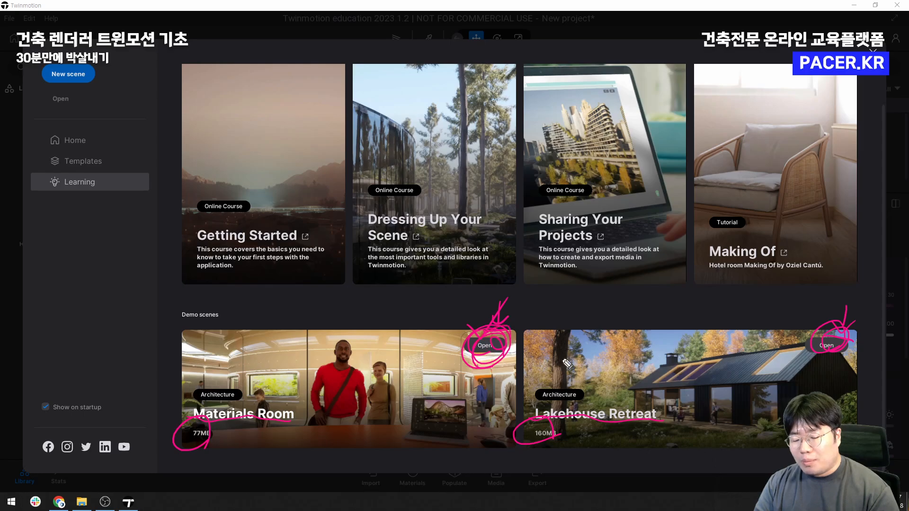
drag(849, 352, 852, 329)
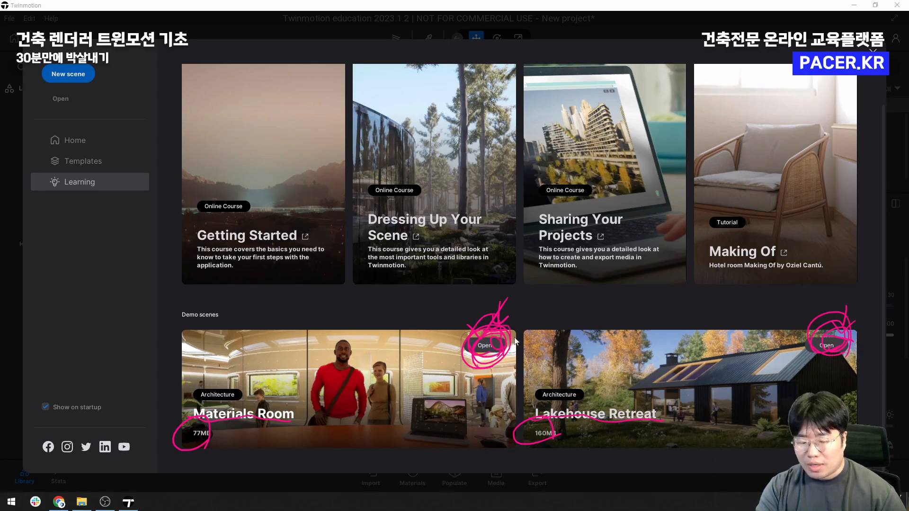
key(Escape)
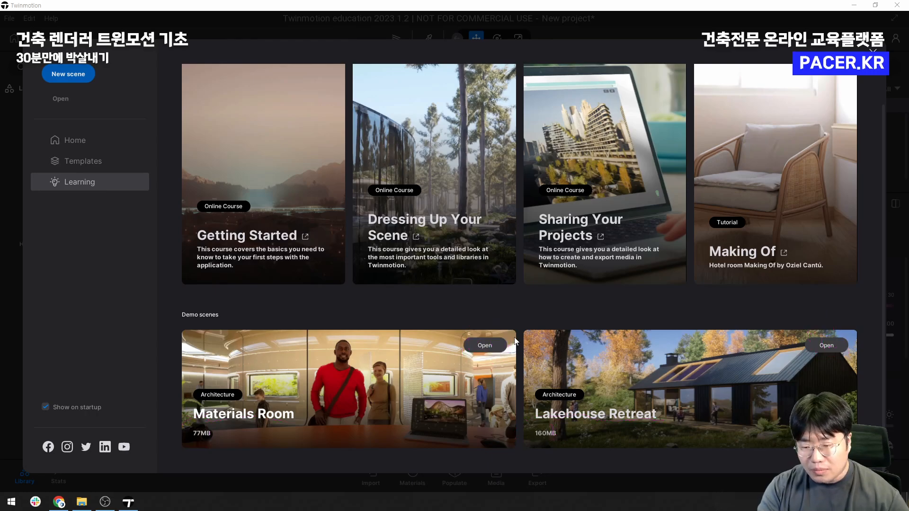
Open the Materials Room demo scene without saving the current project
click(483, 349)
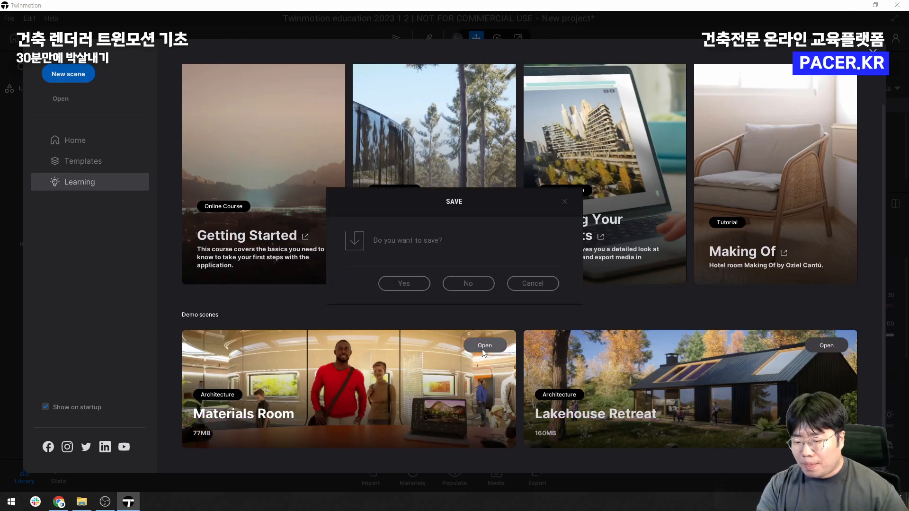
click(470, 284)
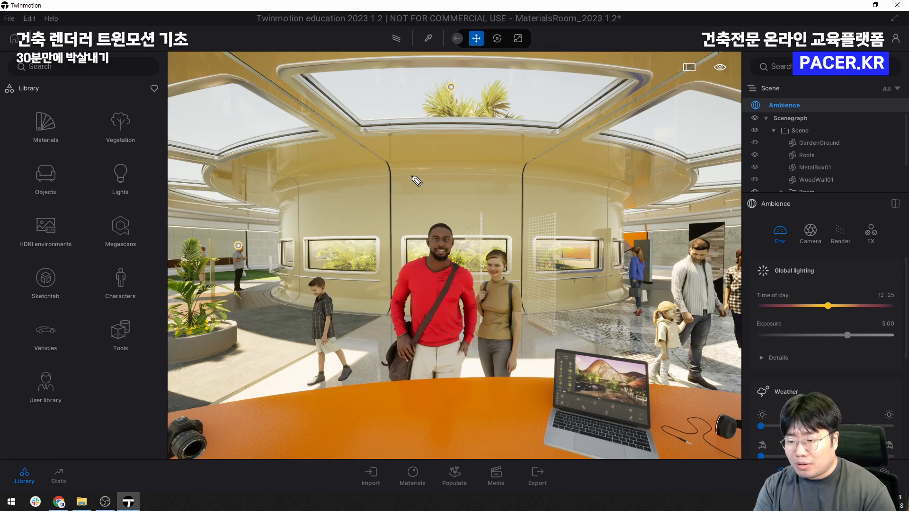
Write the navigation notes "좌: orbit" and "우: Look Around" over the viewport, add underlines and direction arrows, and clear the annotations
mouse_move(413, 150)
mouse_down()
mouse_move(429, 160)
mouse_move(440, 138)
mouse_move(458, 151)
mouse_move(467, 181)
mouse_move(428, 197)
mouse_move(431, 216)
mouse_move(466, 206)
mouse_move(487, 159)
mouse_move(528, 154)
mouse_move(539, 176)
mouse_up()
drag(525, 156, 541, 151)
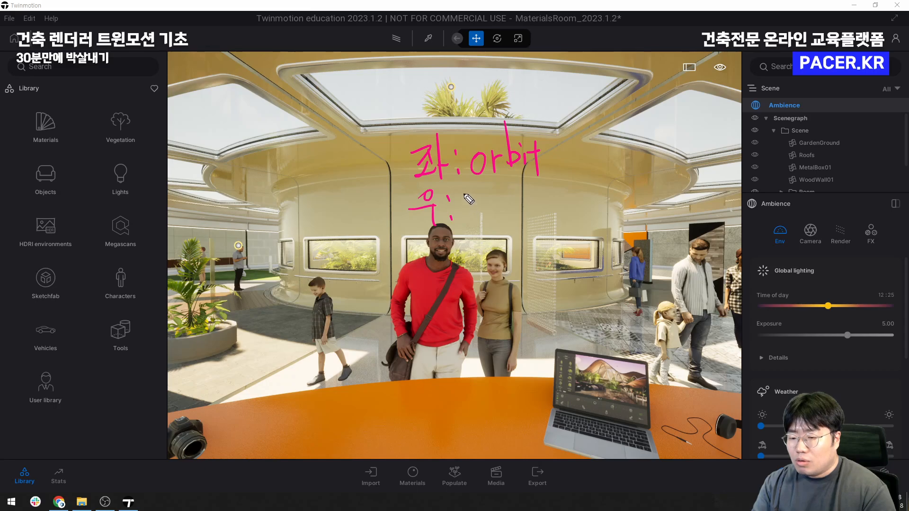
mouse_move(463, 193)
mouse_down()
mouse_move(476, 217)
mouse_move(482, 209)
mouse_up()
mouse_move(494, 208)
mouse_down()
mouse_move(509, 218)
mouse_move(578, 208)
mouse_move(582, 217)
mouse_up()
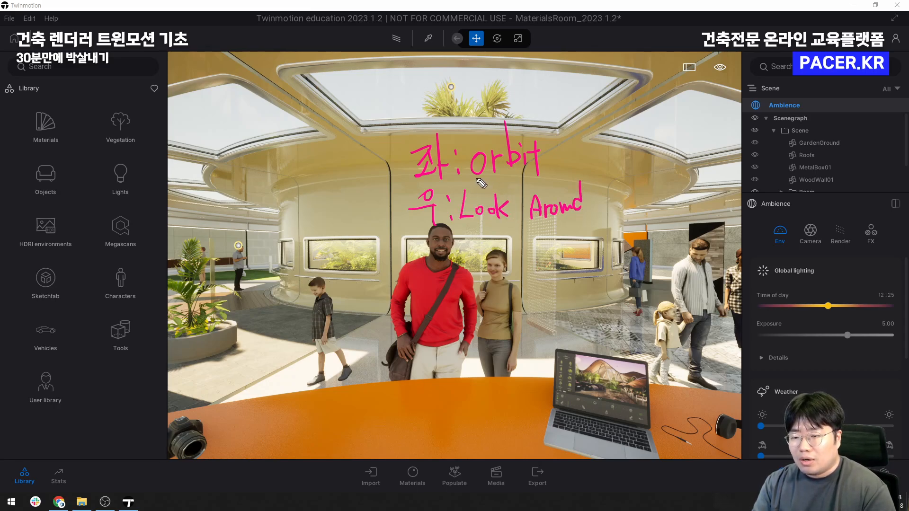
drag(476, 181, 544, 176)
drag(464, 226, 577, 212)
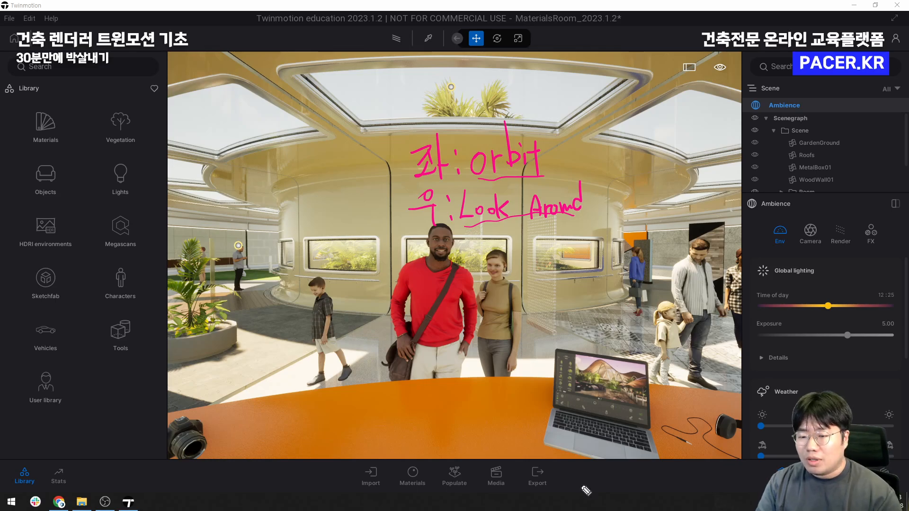
mouse_move(356, 241)
mouse_down()
mouse_move(283, 248)
mouse_move(304, 256)
mouse_up()
mouse_move(596, 232)
mouse_down()
mouse_move(638, 230)
mouse_move(631, 240)
mouse_up()
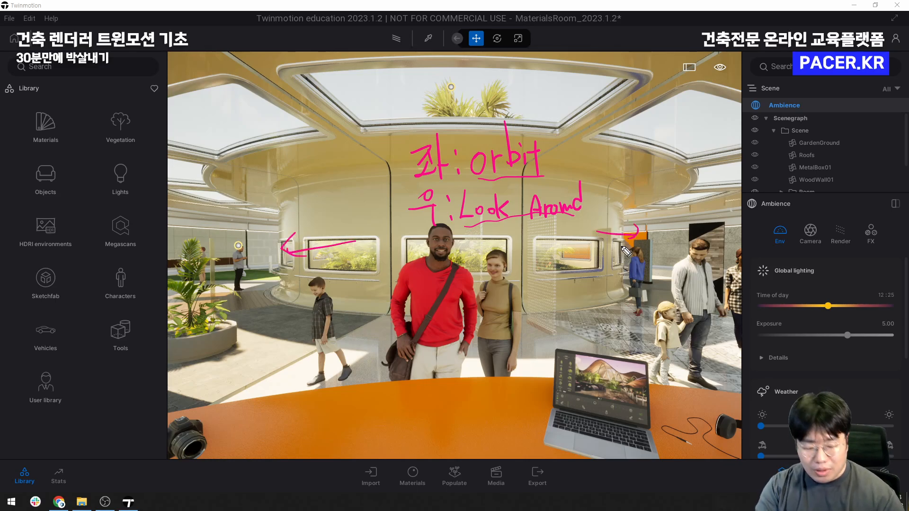
key(e)
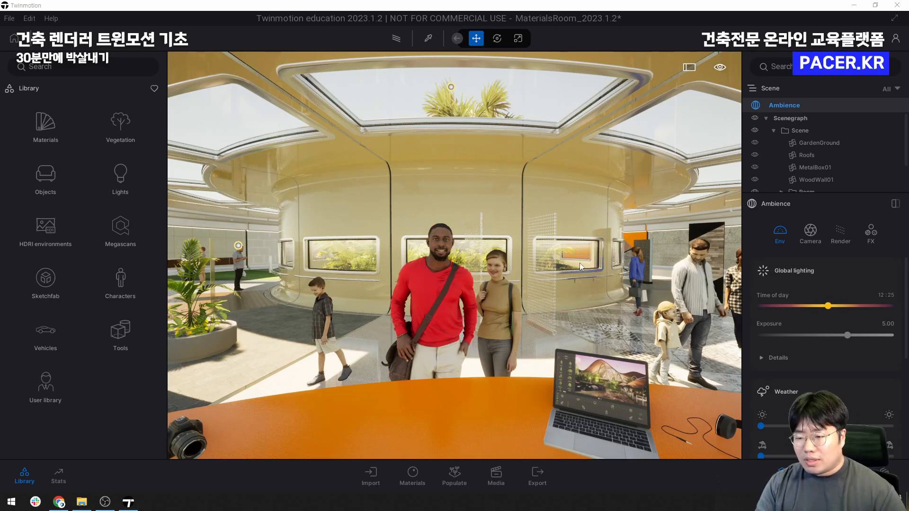
Orbit the Materials Room view around the man in the red sweater, the laptop and the walking boy
click(440, 244)
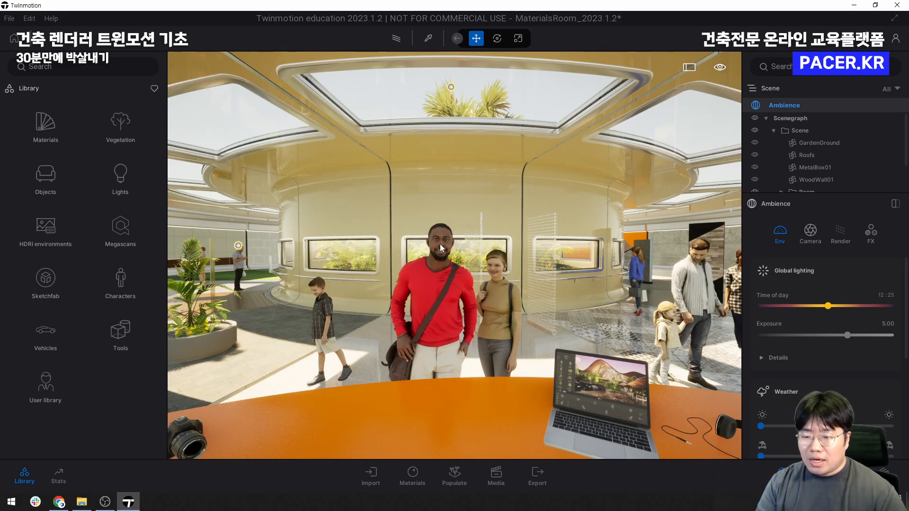
shift+middle_drag(439, 243, 471, 262)
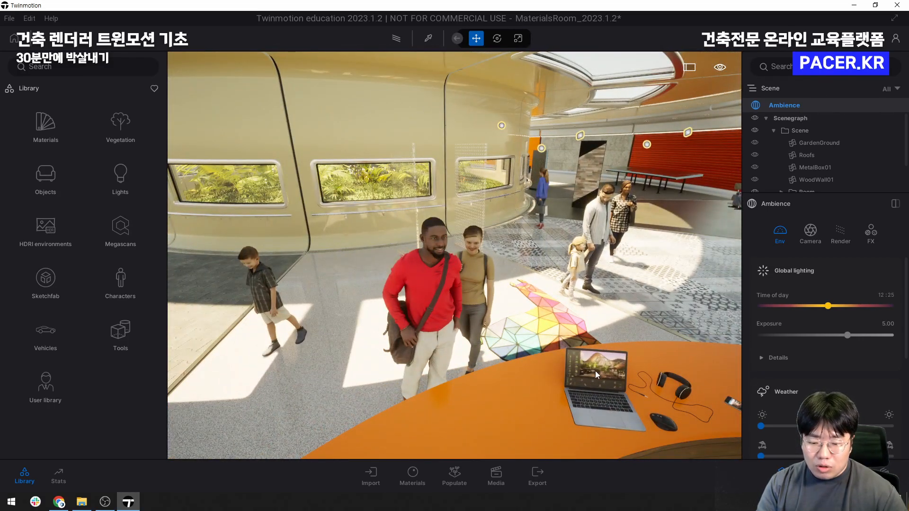
mouse_move(596, 371)
shift+middle_down()
mouse_move(528, 363)
mouse_move(520, 334)
mouse_move(598, 358)
mouse_move(568, 364)
mouse_move(598, 375)
shift+middle_up()
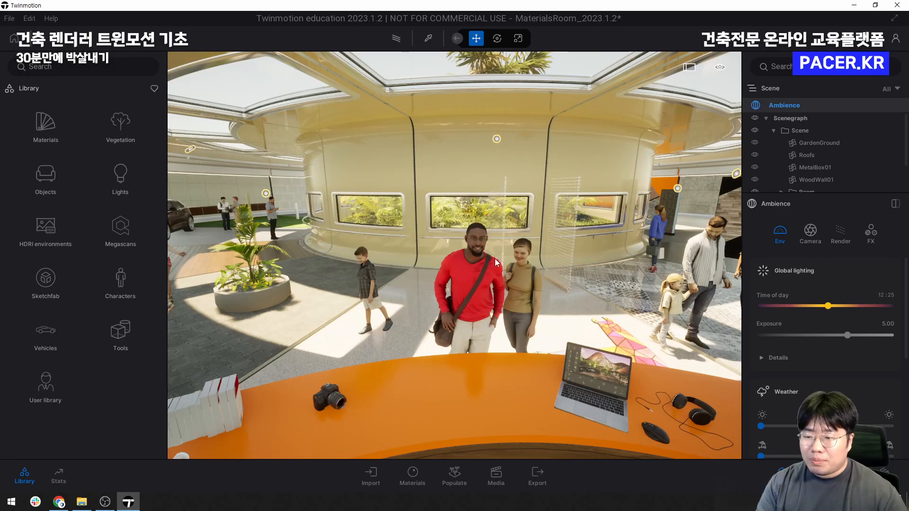
shift+middle_drag(365, 258, 385, 253)
scroll(360, 256, up, 2)
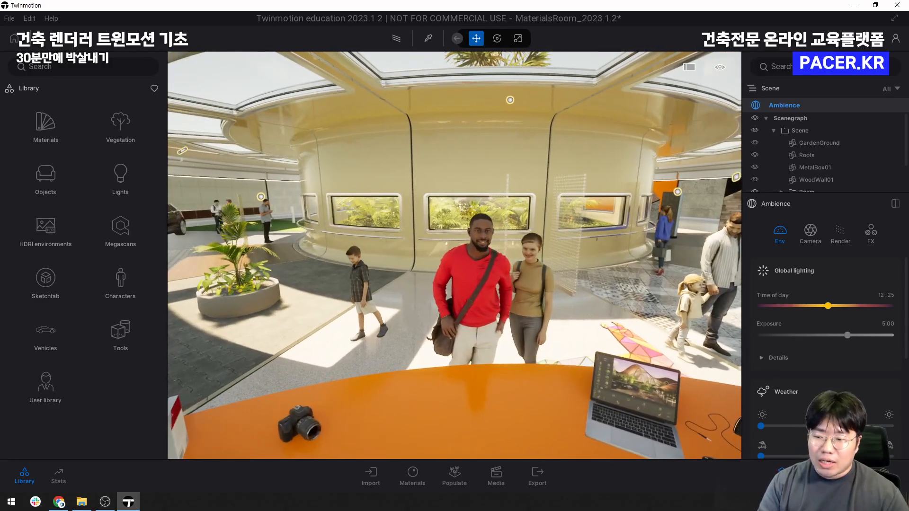
shift+middle_drag(357, 261, 409, 258)
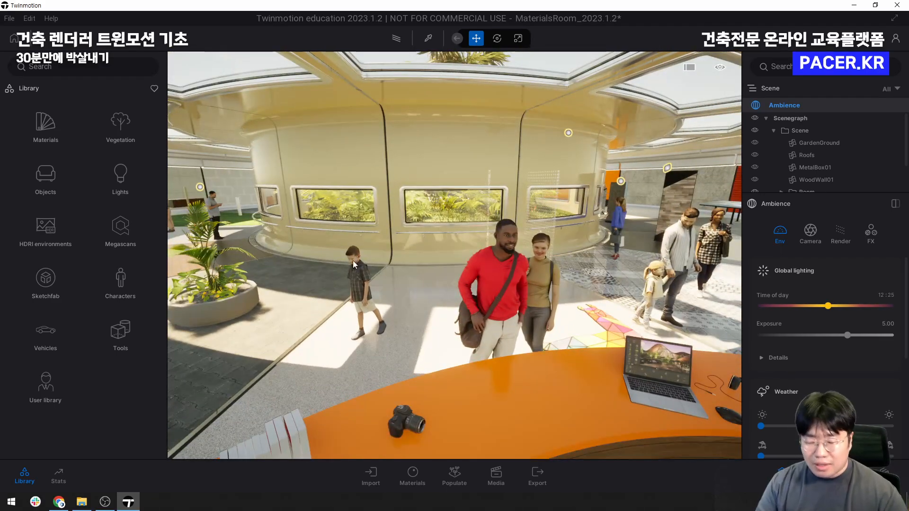
shift+middle_drag(352, 277, 451, 273)
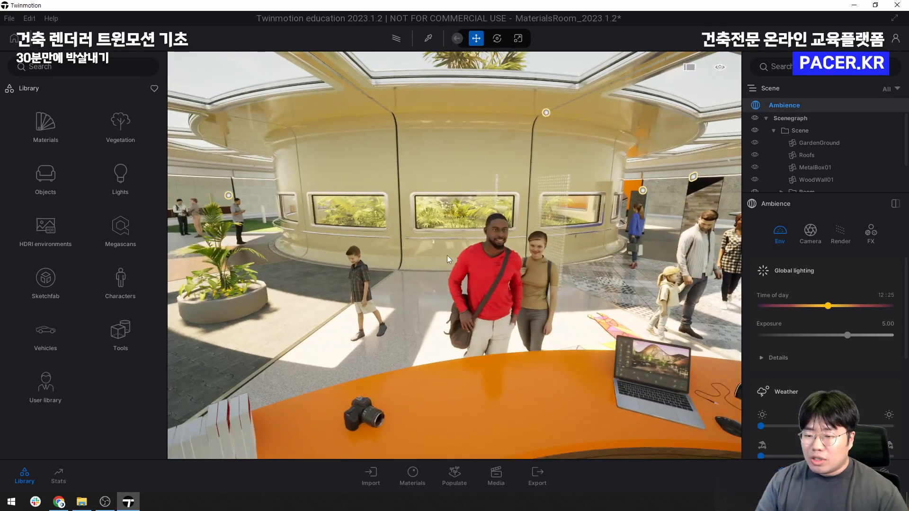
Look around the room toward the parked car, and move the camera sideways, forward and backward
mouse_move(449, 259)
right_down()
mouse_move(379, 263)
mouse_move(512, 254)
mouse_move(294, 255)
mouse_move(483, 256)
mouse_move(445, 262)
right_up()
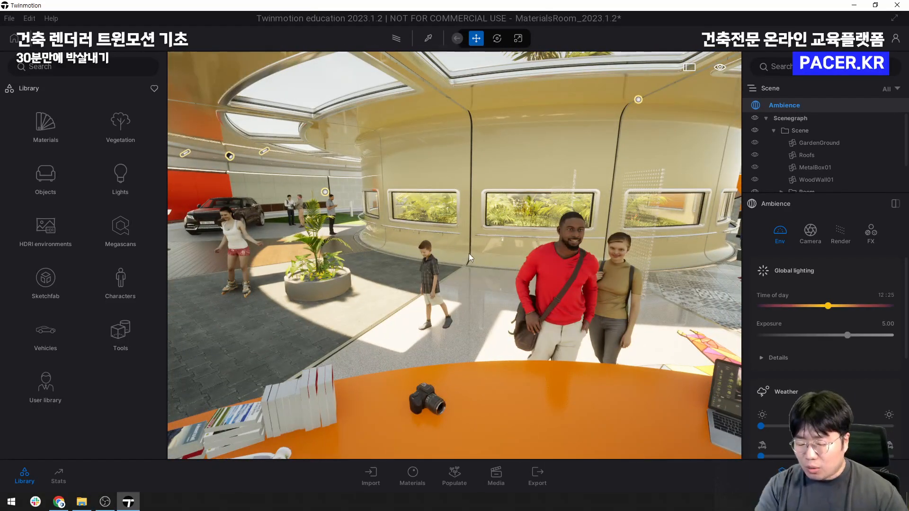
right_drag(500, 282, 550, 298)
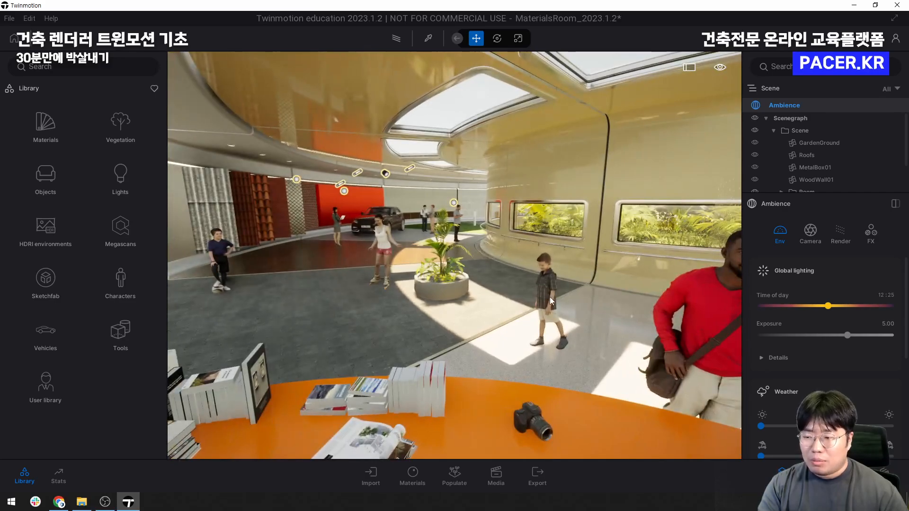
key(a)
key(d)
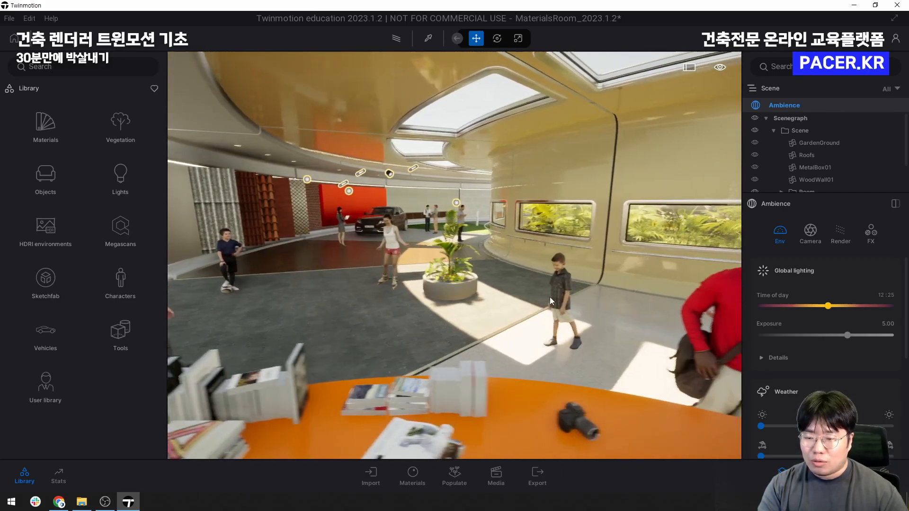
key(w)
key(s)
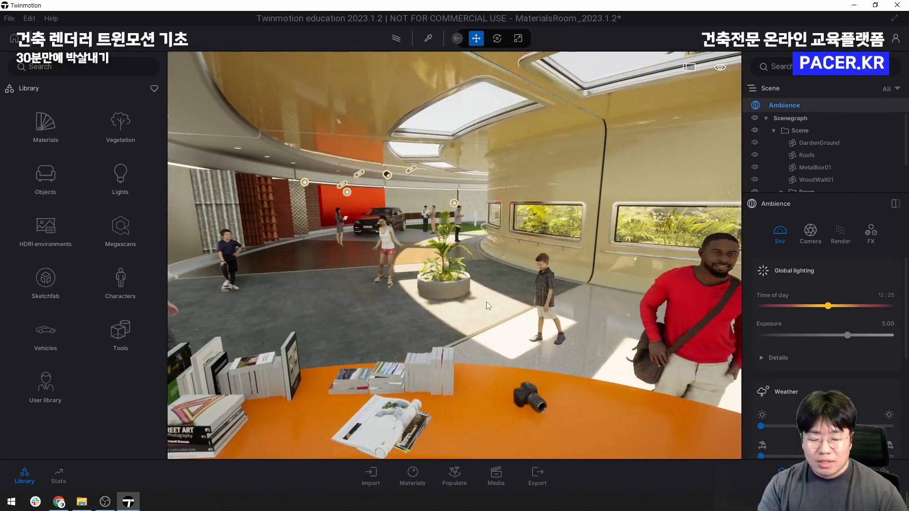
Zoom the view in and out repeatedly between the orange desk and the round planter
scroll(404, 270, up, 5)
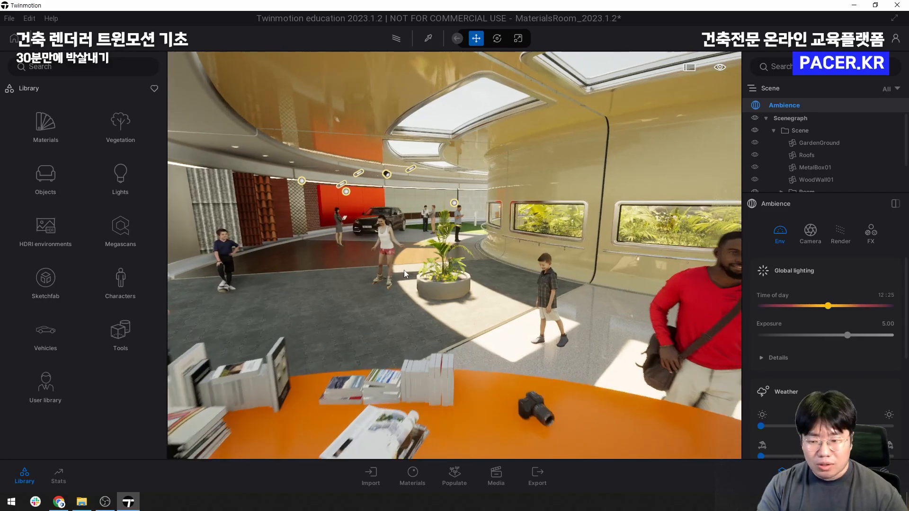
scroll(421, 259, down, 5)
scroll(439, 228, up, 4)
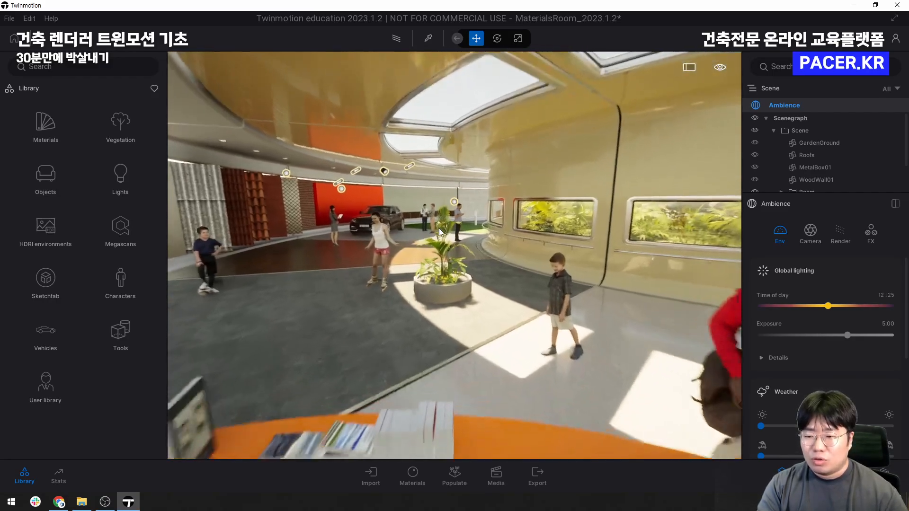
scroll(436, 229, down, 4)
scroll(435, 234, up, 3)
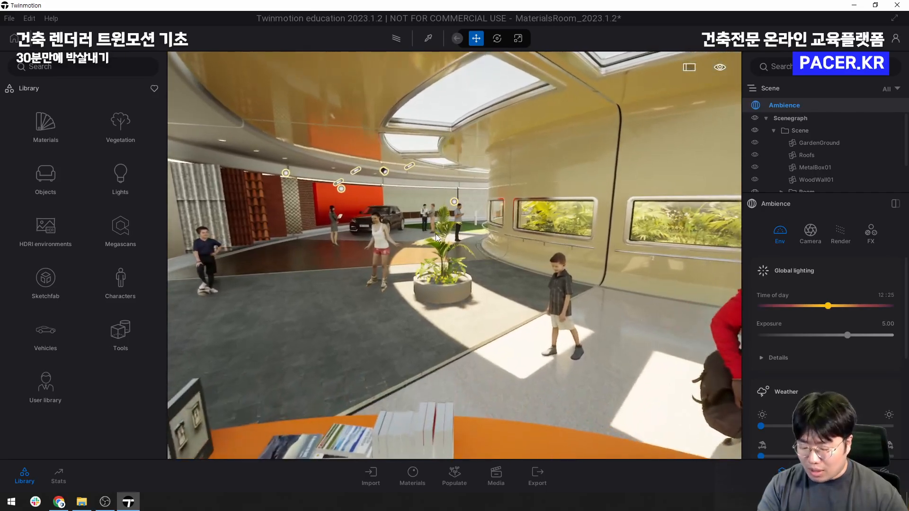
scroll(436, 236, down, 3)
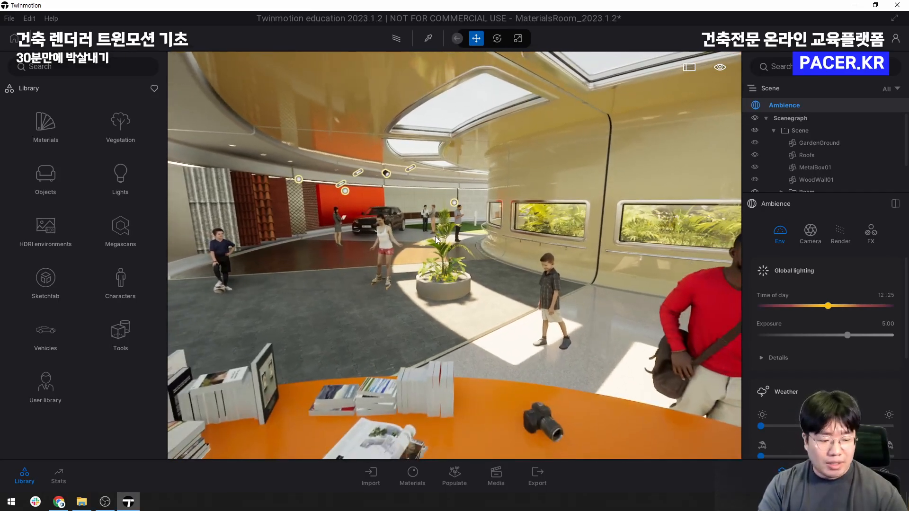
scroll(435, 229, up, 3)
scroll(430, 238, down, 3)
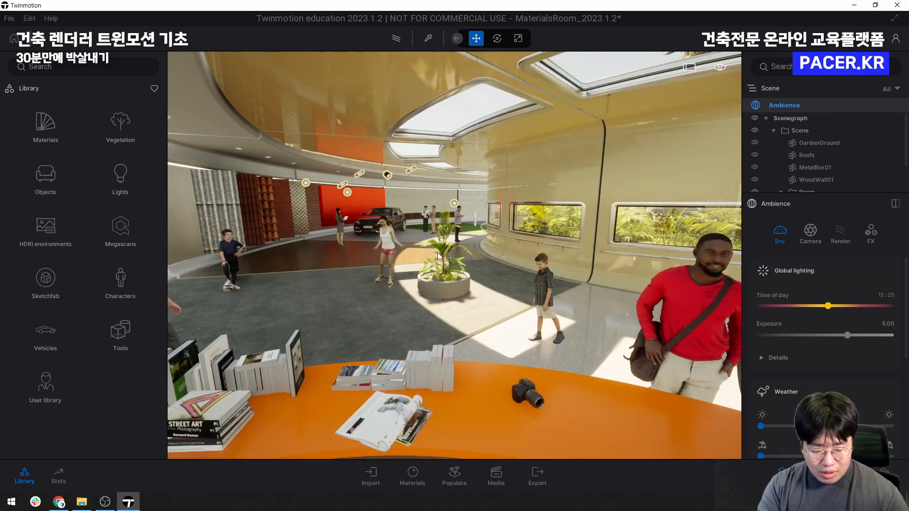
Pan the view across the orange desk area, and explore the room by moving sideways and zooming toward the planter
middle_drag(438, 257, 545, 263)
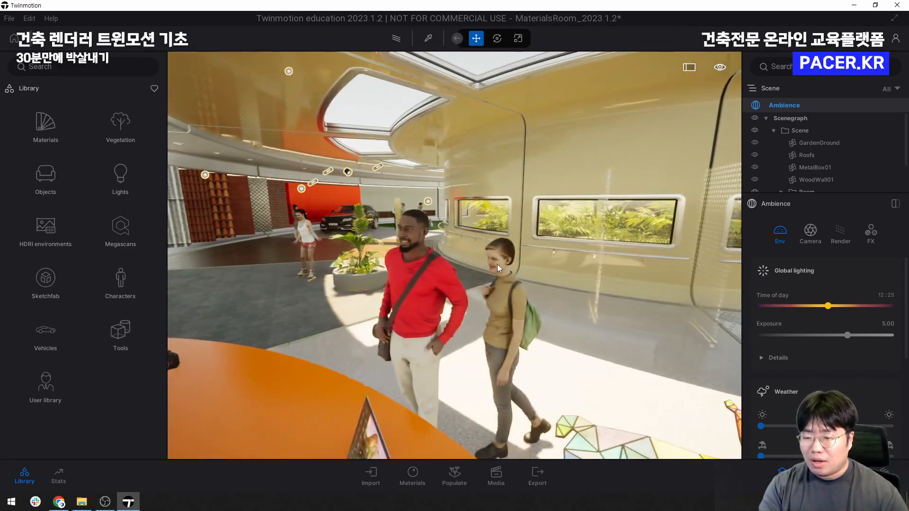
key(a)
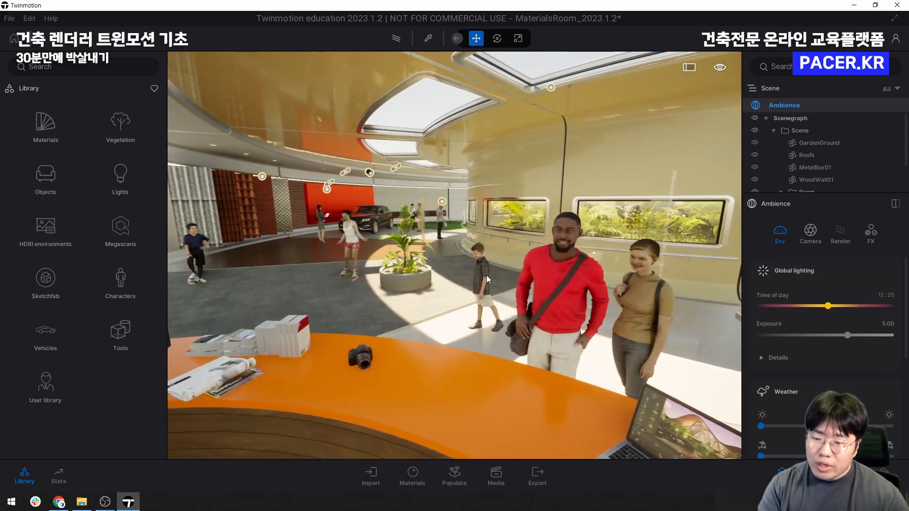
scroll(457, 284, up, 5)
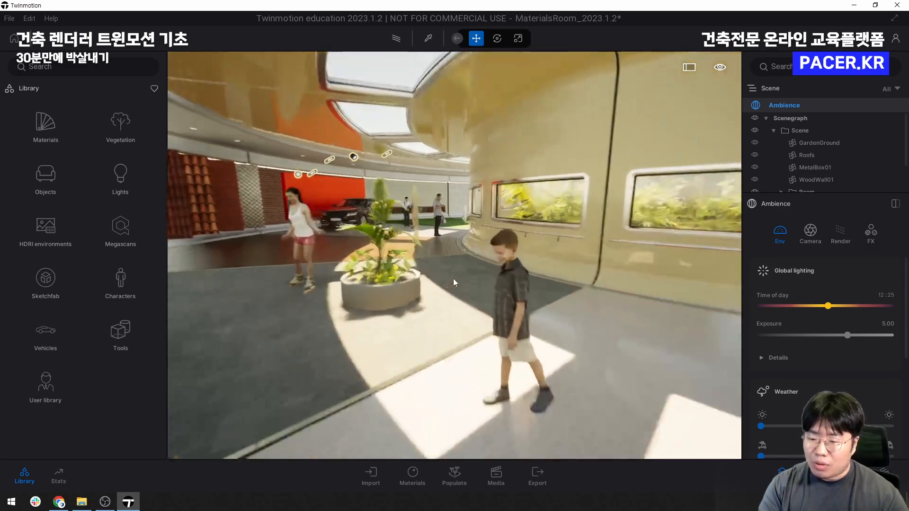
scroll(457, 284, down, 6)
scroll(454, 283, up, 1)
key(a)
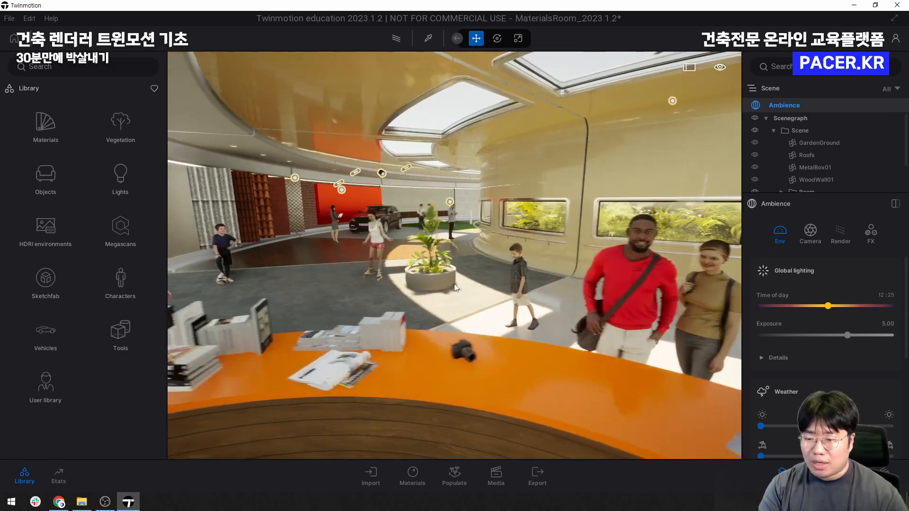
middle_drag(455, 287, 483, 276)
scroll(419, 249, up, 2)
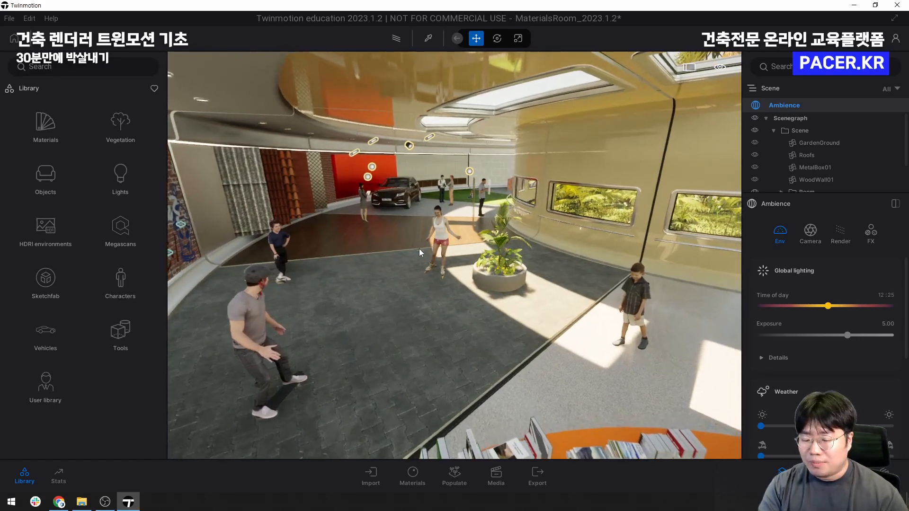
scroll(440, 249, down, 4)
scroll(459, 250, up, 4)
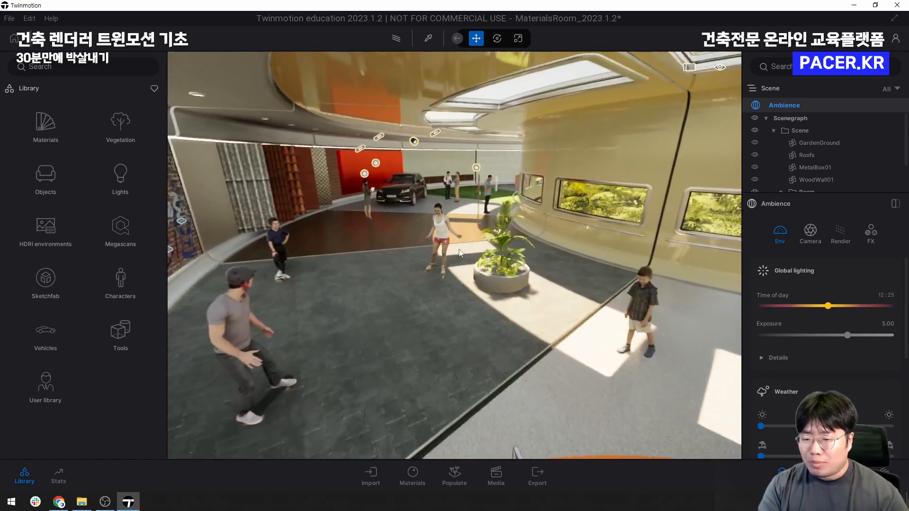
Move the camera sideways, forward and backward near the book-covered desk, and raise it above the roof and lower it back inside
scroll(452, 253, down, 3)
mouse_move(444, 252)
right_down()
mouse_move(393, 251)
mouse_move(446, 249)
right_up()
key(a)
key(w)
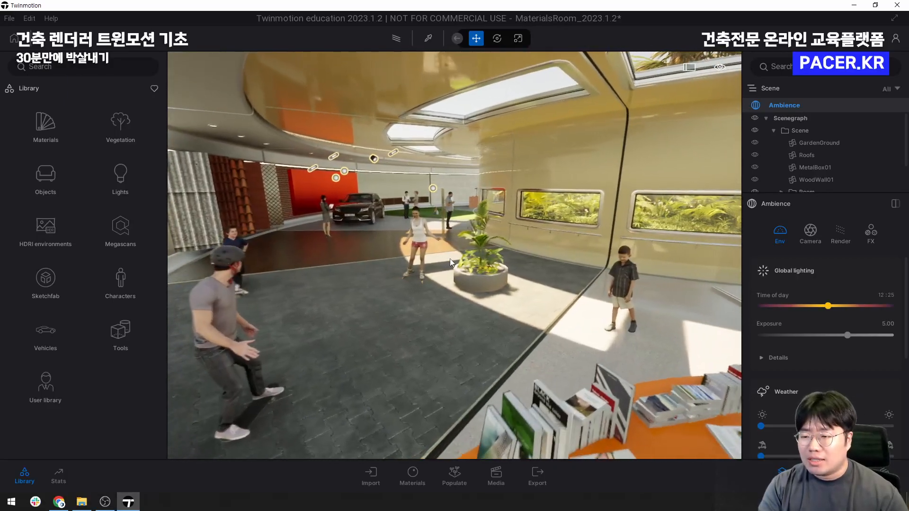
key(s)
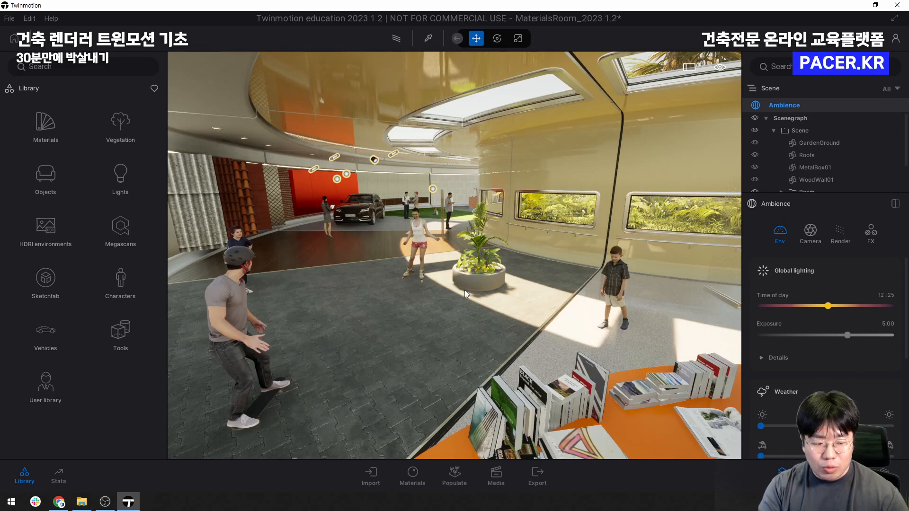
key(e)
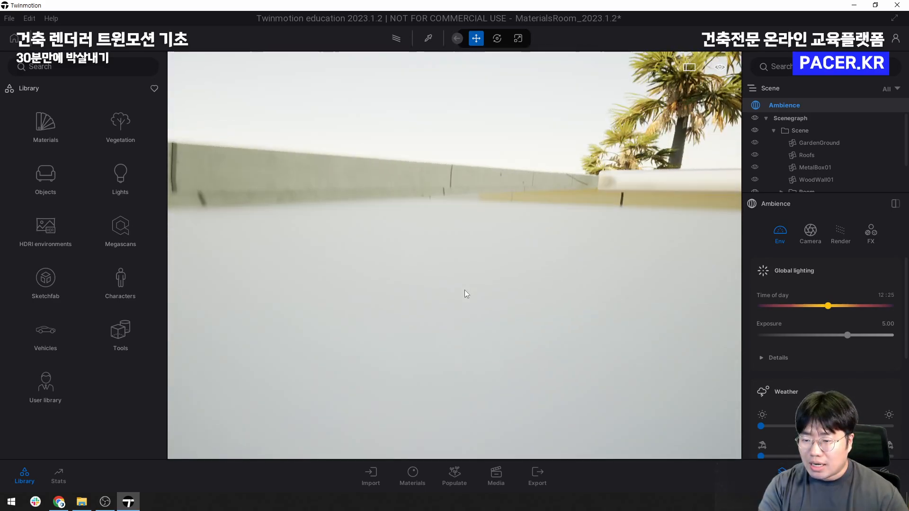
key(q)
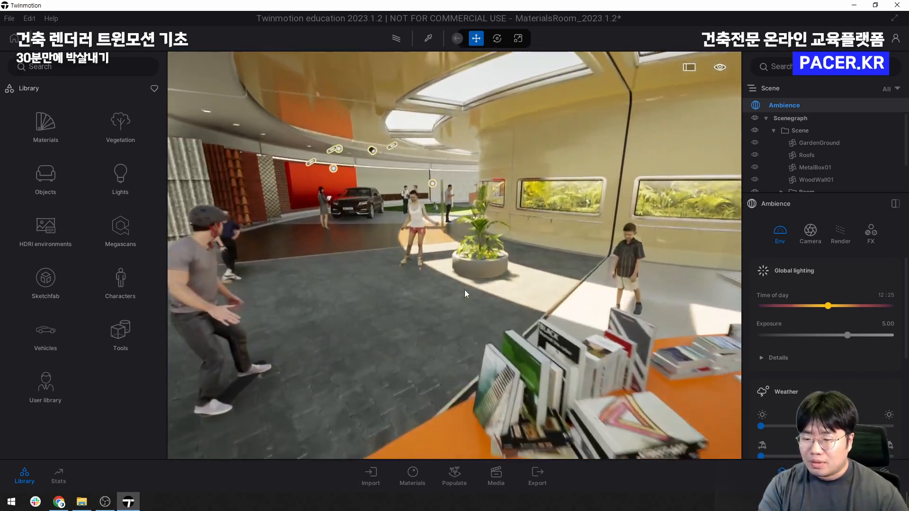
Move forward through the room past the roller skater to the parked car, and clear any selected wall piece
key(w)
right_drag(465, 289, 452, 246)
key(w)
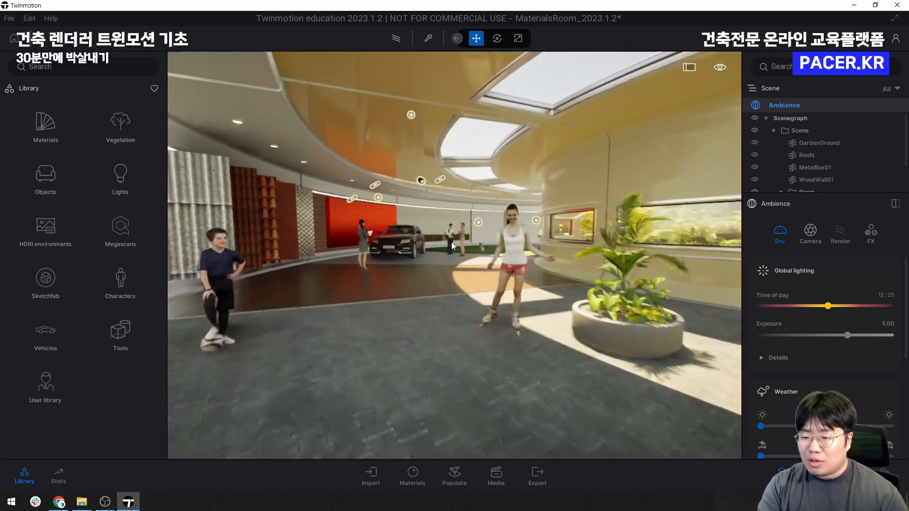
key(w)
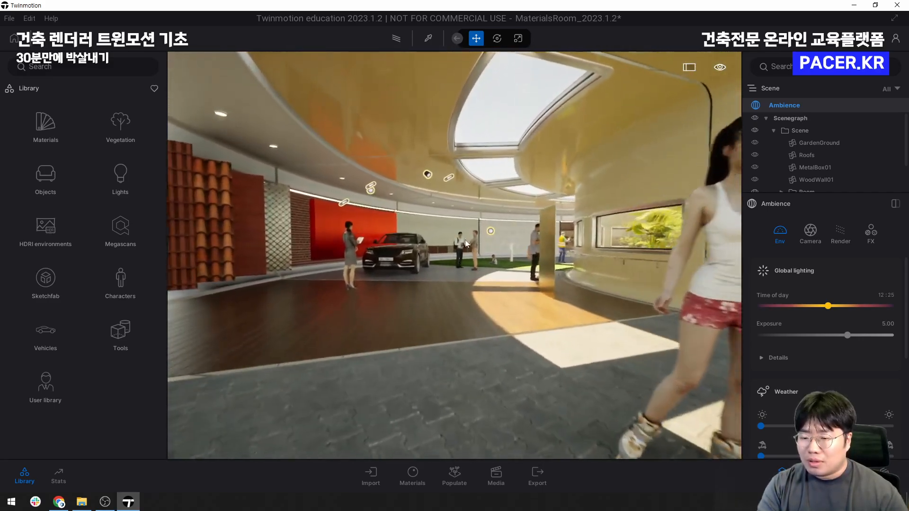
right_drag(465, 240, 451, 288)
key(w)
key(w)
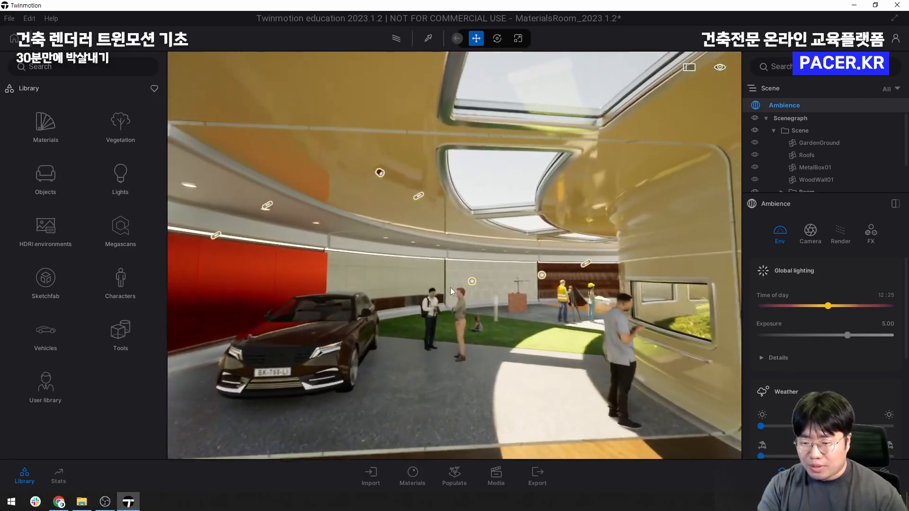
click(473, 293)
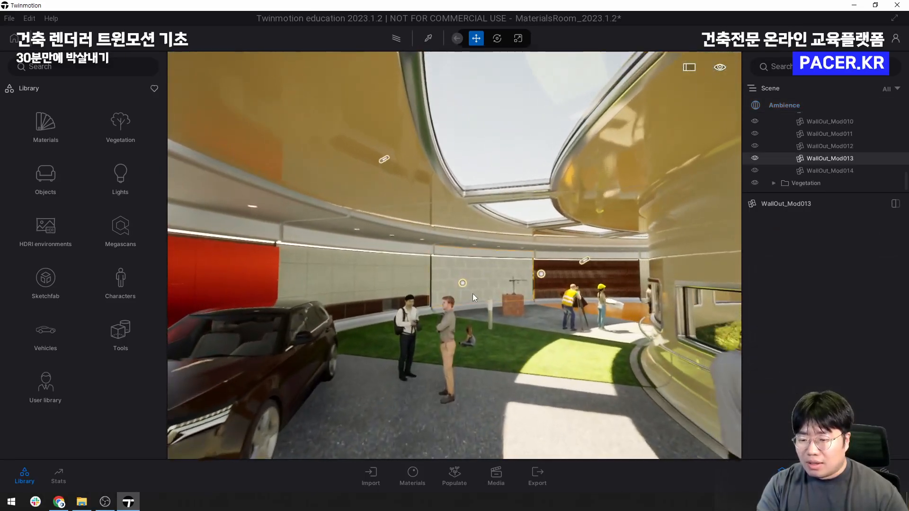
click(484, 167)
click(533, 97)
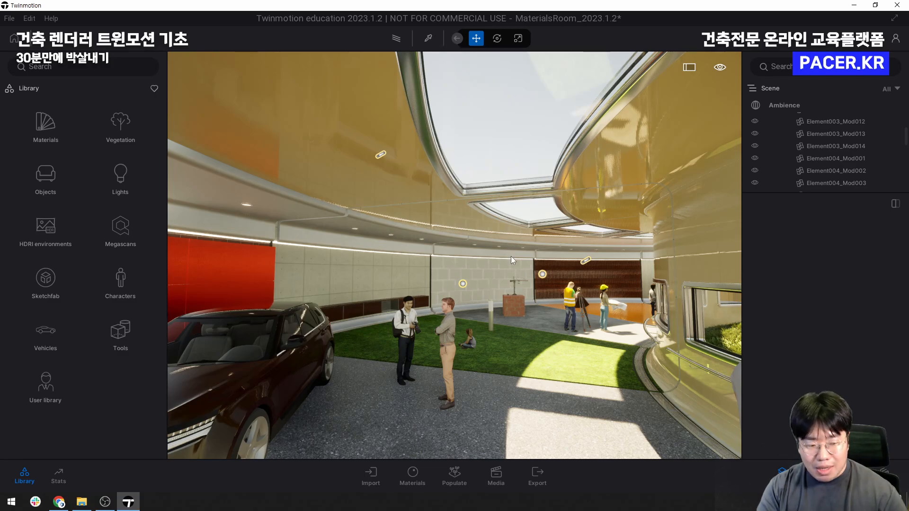
Travel across the lawn and past the construction workers to the yellow and marble display panels
key(w)
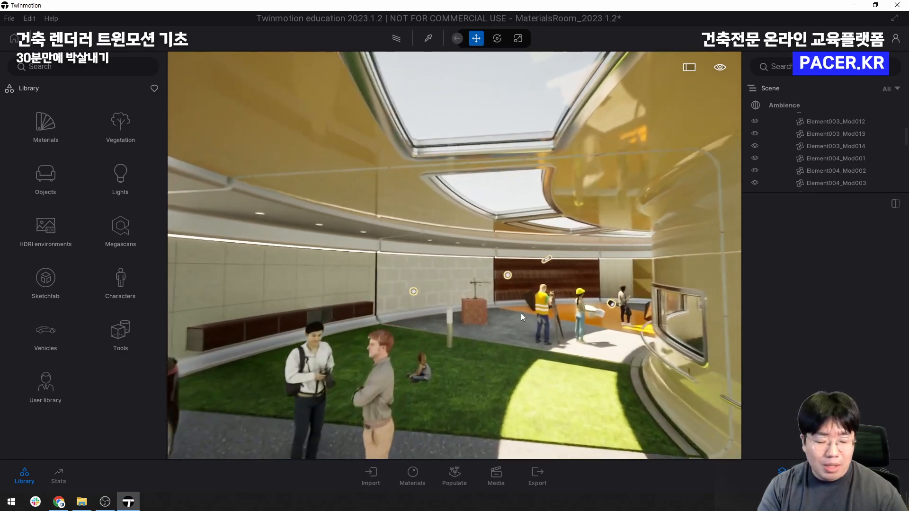
key(w)
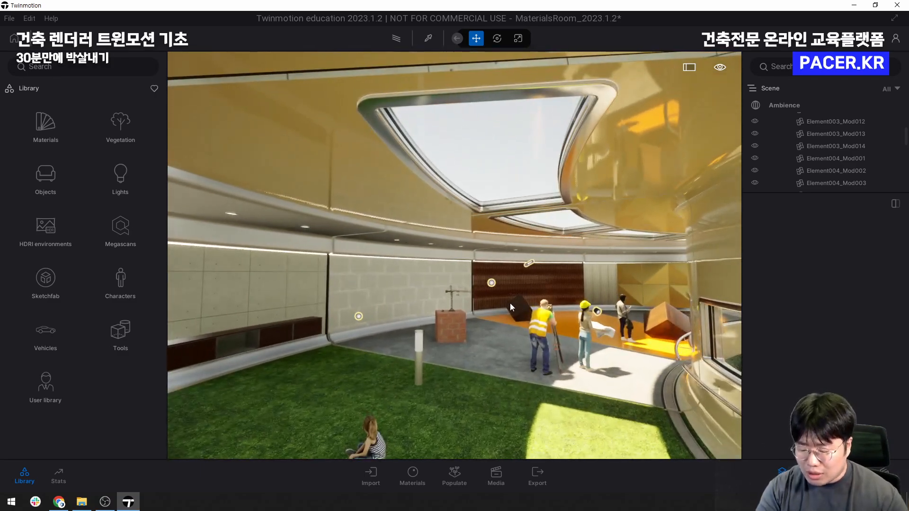
key(w)
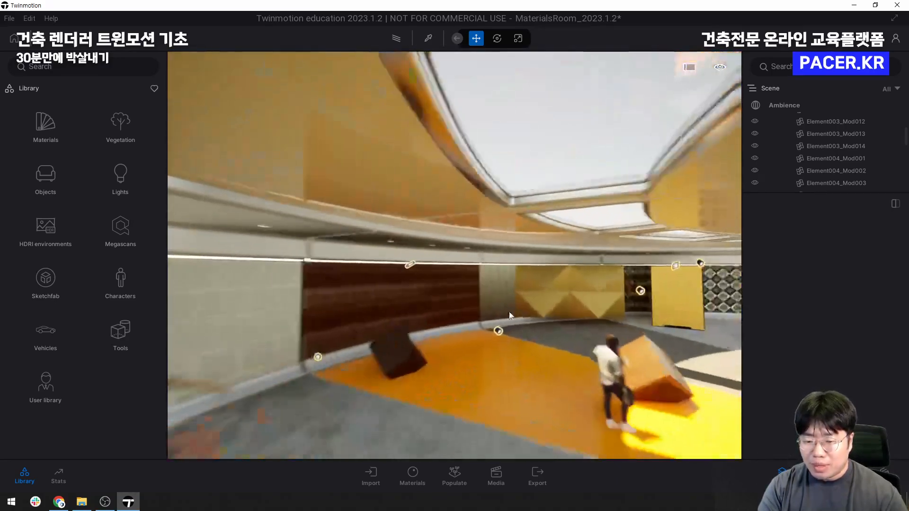
key(w)
right_drag(510, 316, 256, 317)
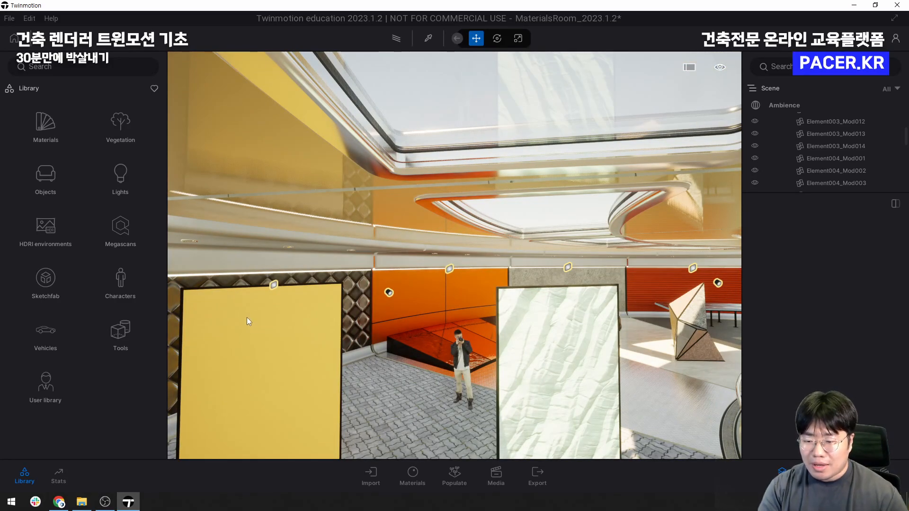
Zoom in and out around the display panels, and turn the view toward the faceted sculpture and red wall
scroll(245, 314, up, 4)
scroll(245, 314, down, 6)
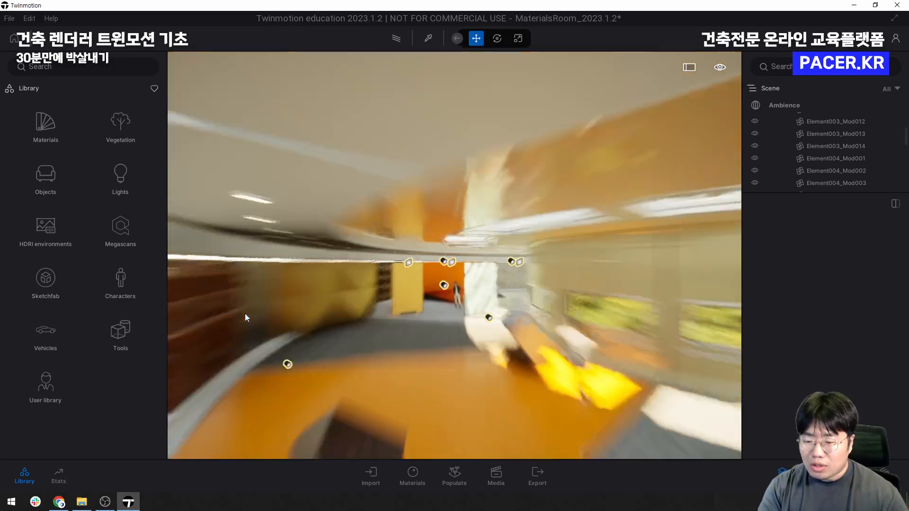
scroll(246, 313, up, 4)
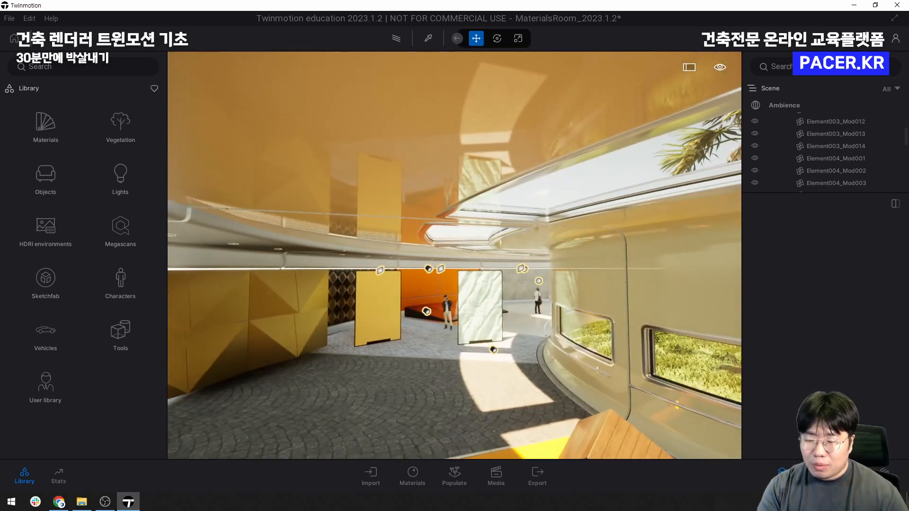
scroll(248, 310, up, 3)
right_drag(248, 310, 287, 362)
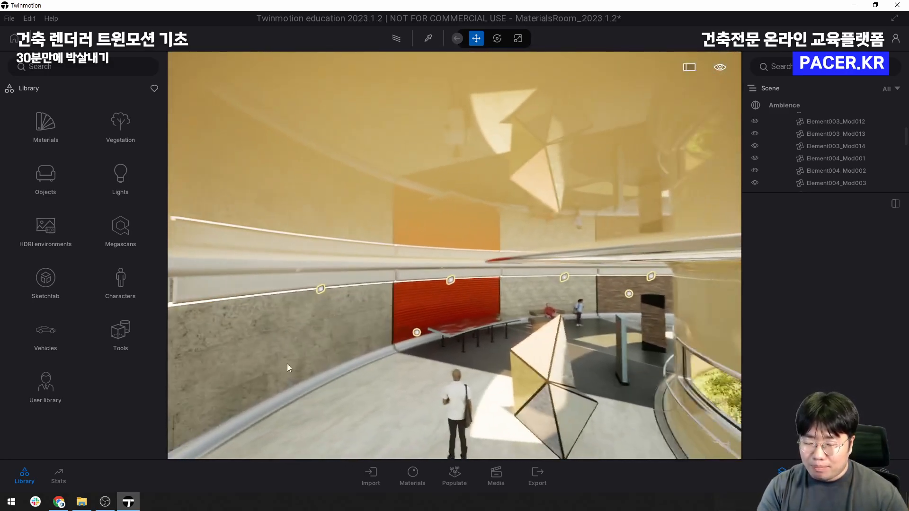
Zoom through the red wall area and out of the building, and bring the whole building into view from far away
scroll(308, 368, up, 3)
scroll(336, 369, down, 5)
scroll(403, 332, up, 5)
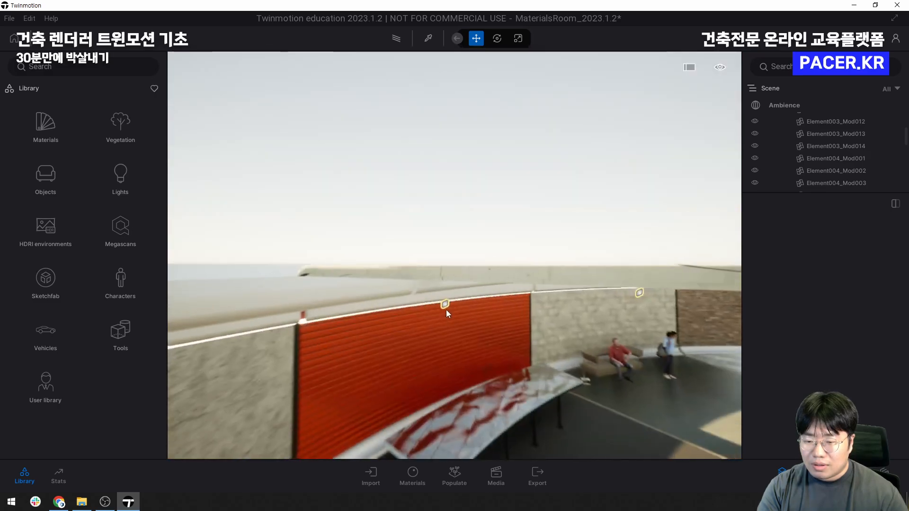
scroll(464, 309, up, 3)
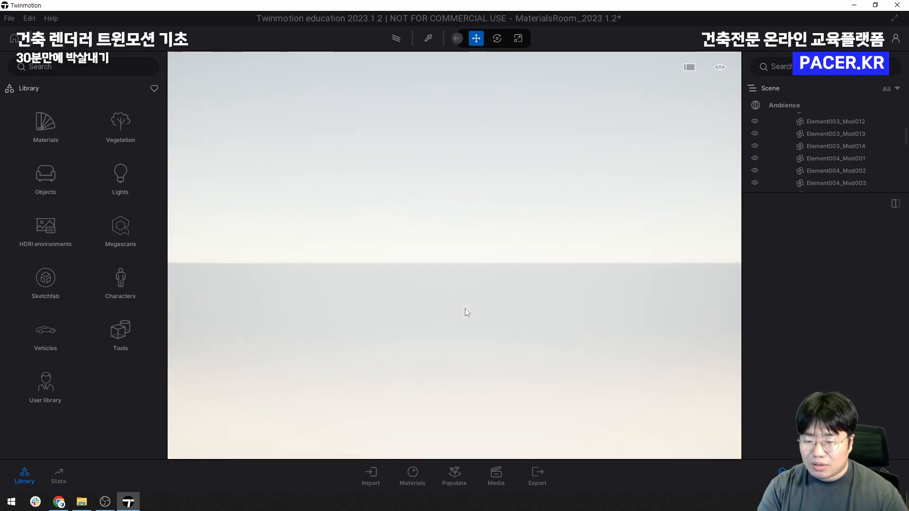
scroll(459, 314, down, 3)
right_drag(354, 376, 516, 391)
scroll(529, 288, down, 1)
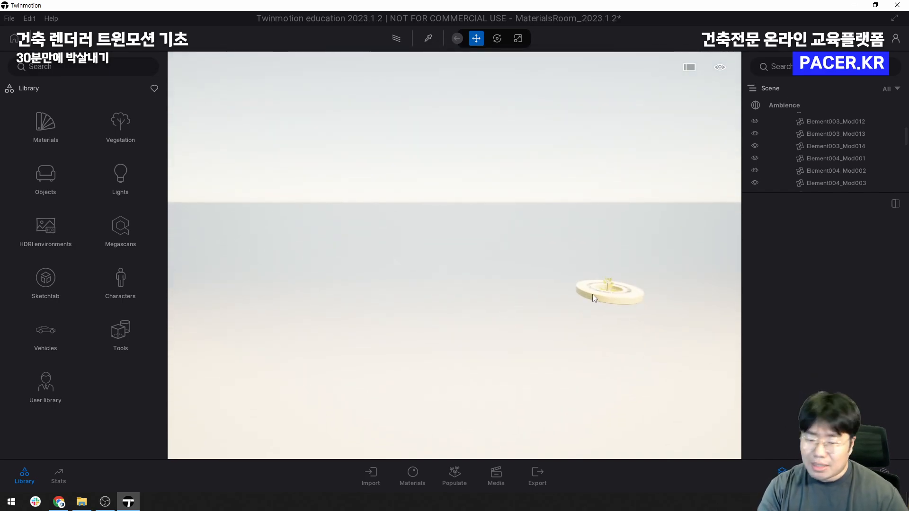
right_drag(592, 294, 573, 301)
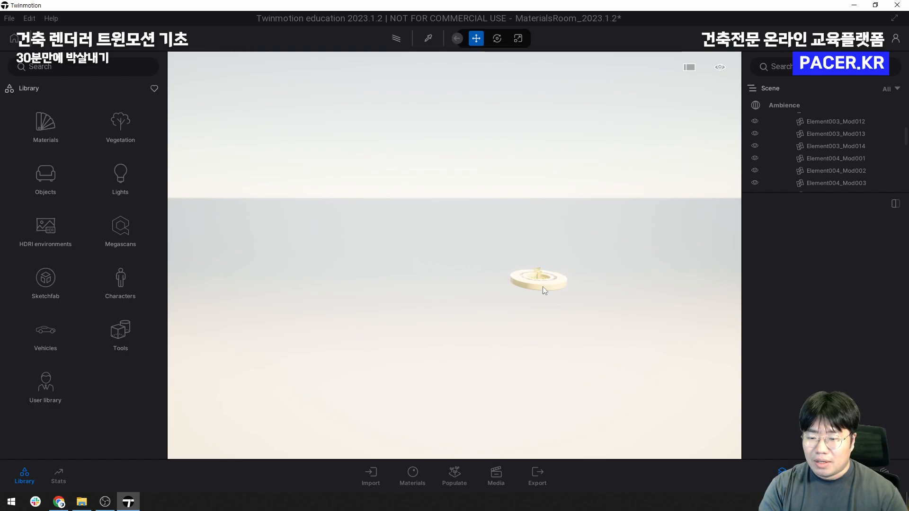
Try selecting separate wall and ceiling pieces of the distant building, and select all scene objects before clearing the selection
click(522, 285)
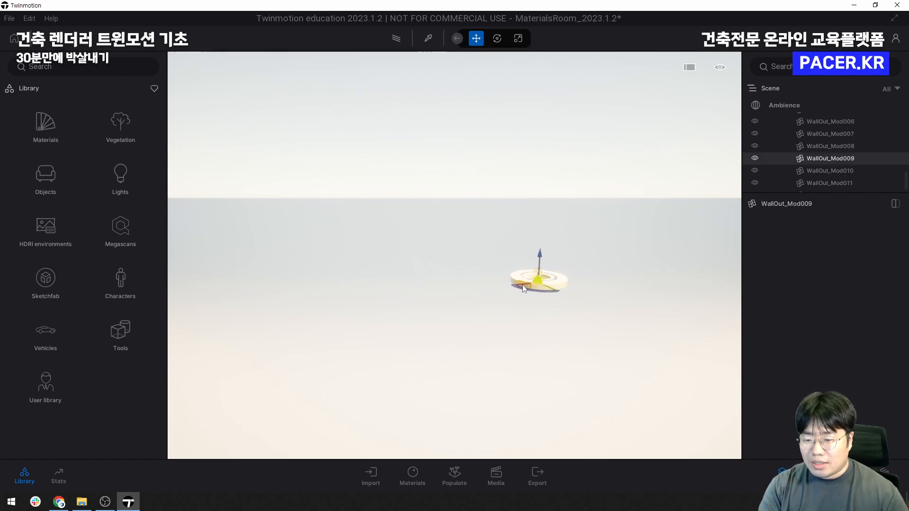
click(513, 309)
click(516, 285)
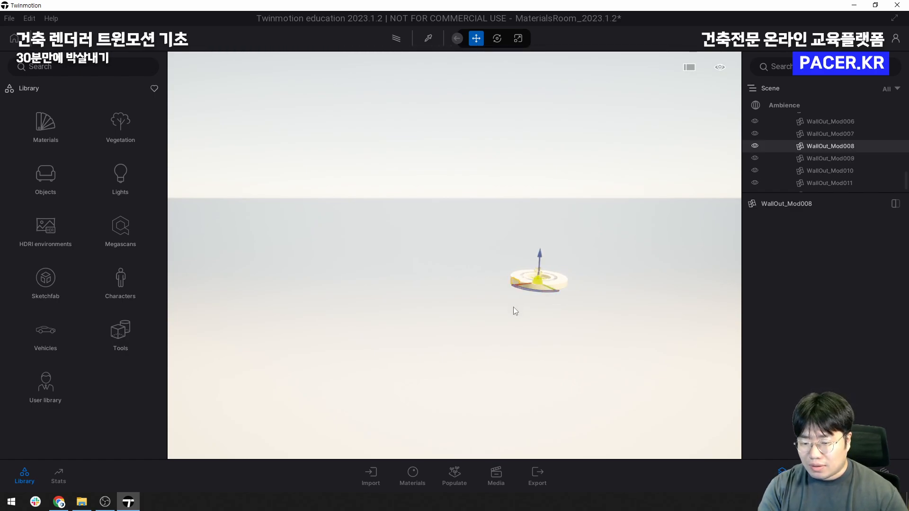
click(513, 308)
click(530, 284)
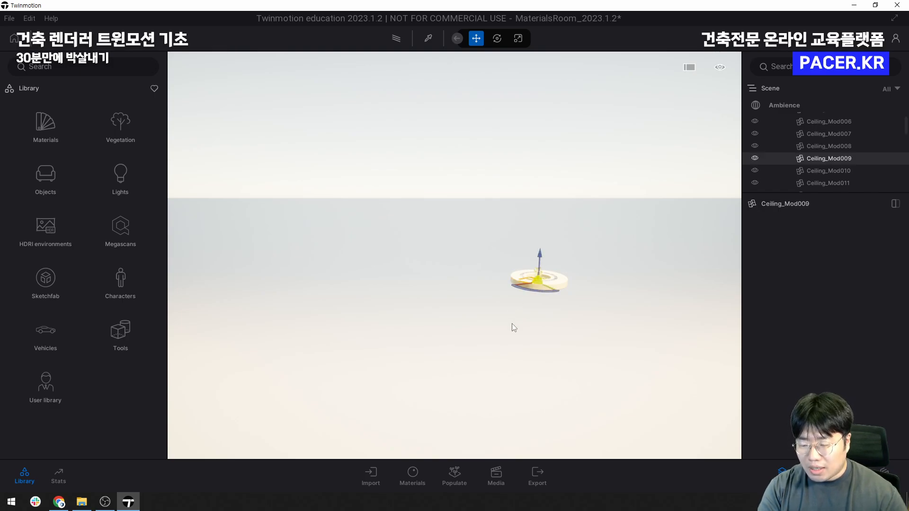
click(496, 337)
key(ctrl+a)
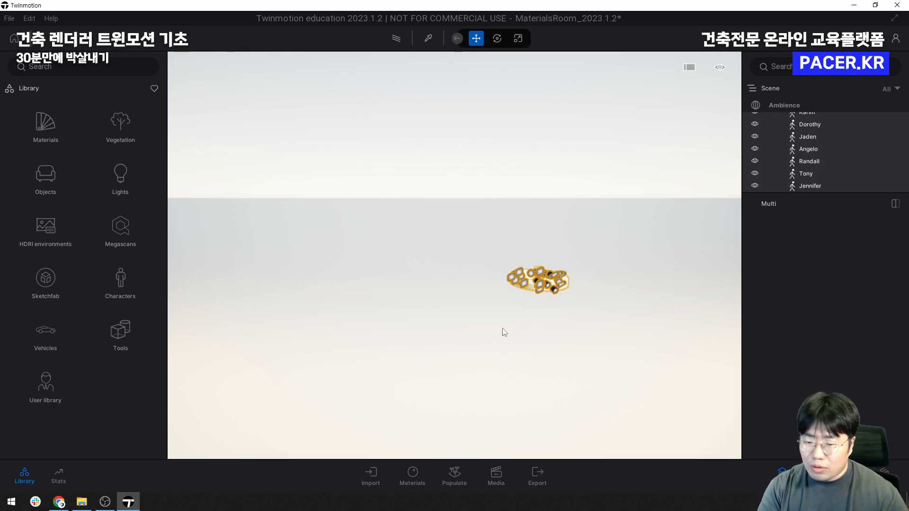
click(505, 333)
Select the inner wall piece WallIn_Mod005 of the distant building and zoom the view to the selection
click(524, 286)
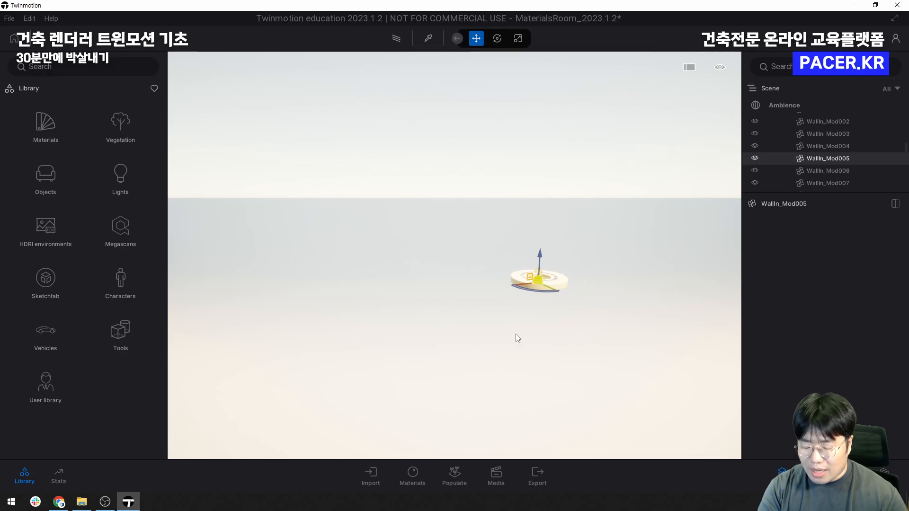
key(f)
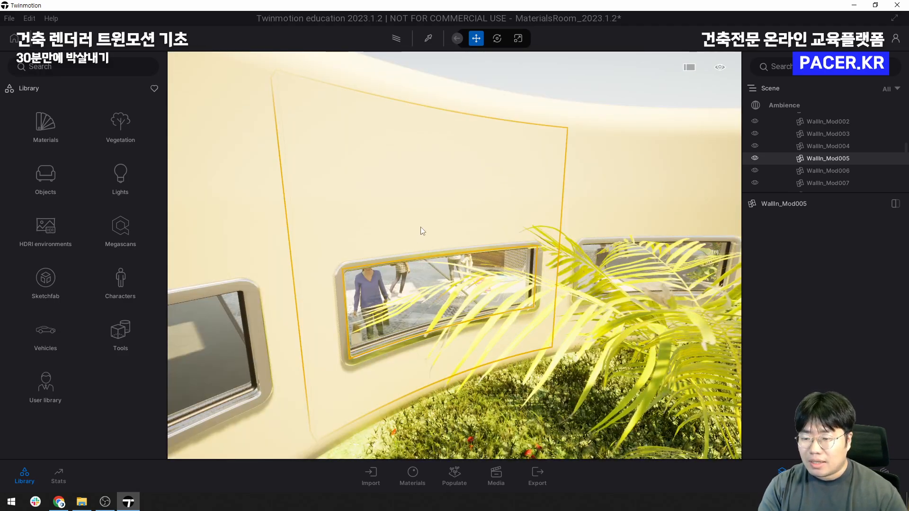
mouse_move(416, 239)
right_down()
mouse_move(466, 241)
mouse_move(417, 238)
right_up()
middle_drag(443, 227, 440, 234)
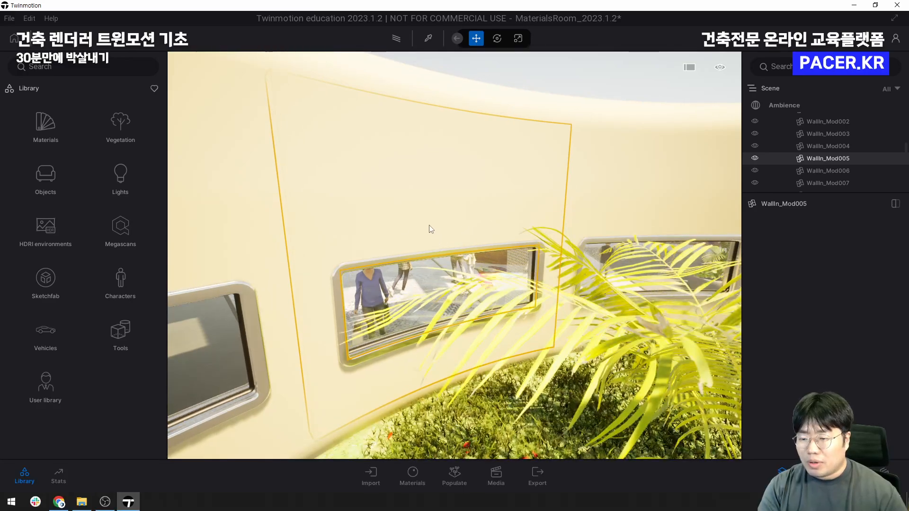
Move from the garden through the wall into the room, and look toward the graffiti wall and the woman in blue
key(w)
mouse_move(406, 222)
right_down()
mouse_move(502, 225)
mouse_move(396, 234)
right_up()
key(s)
key(a)
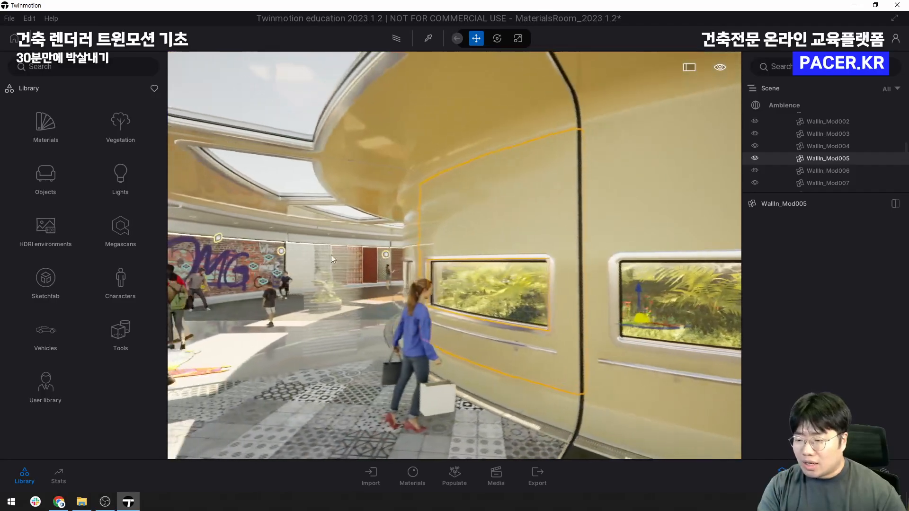
right_drag(331, 255, 480, 229)
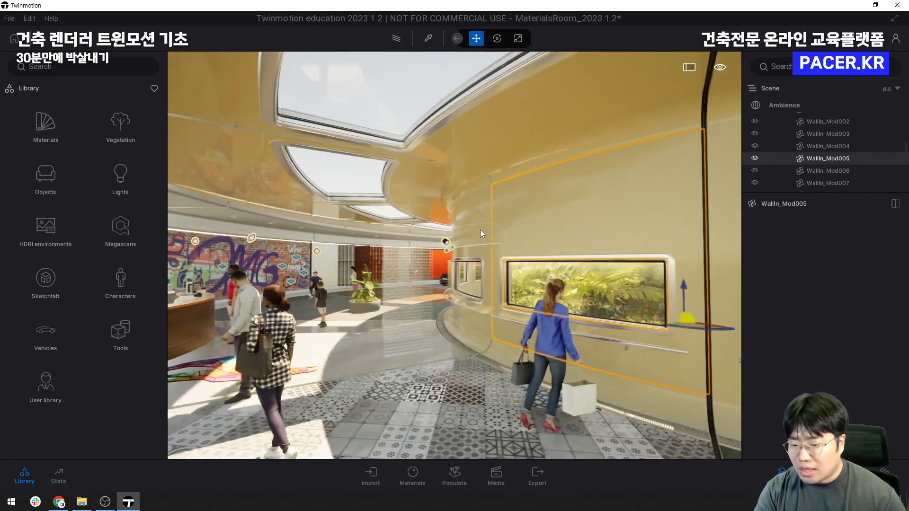
Select the neighbouring wall piece WallIn_Mod004 and clear the selection, and pan and move closer to the woman in blue
click(480, 228)
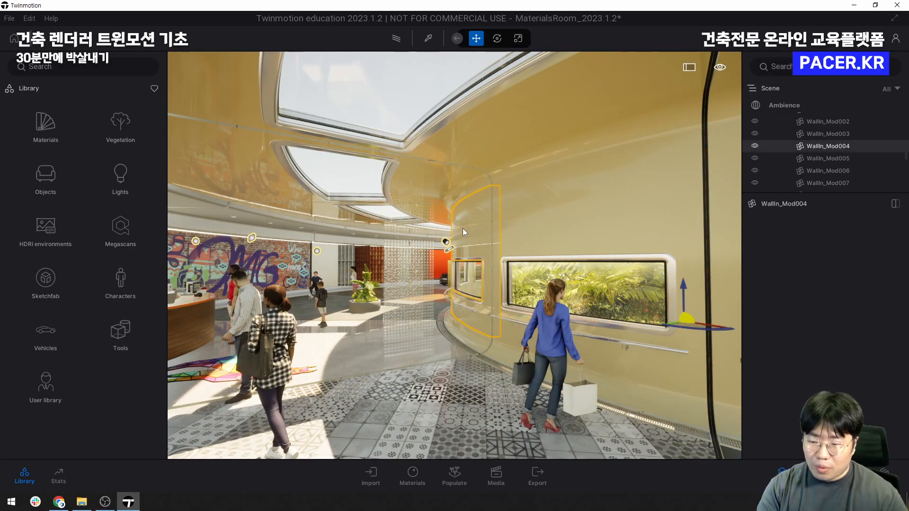
key(Escape)
shift+middle_drag(488, 244, 556, 231)
key(d)
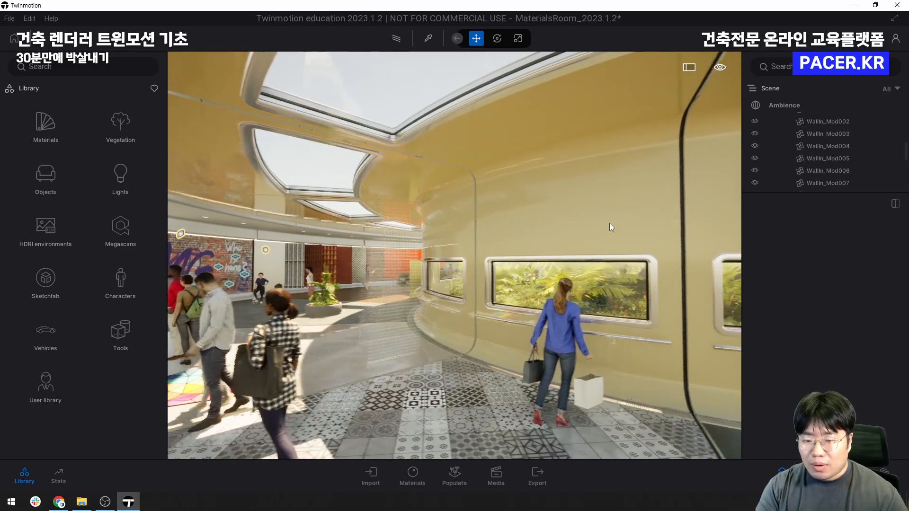
key(w)
shift+middle_drag(555, 237, 568, 238)
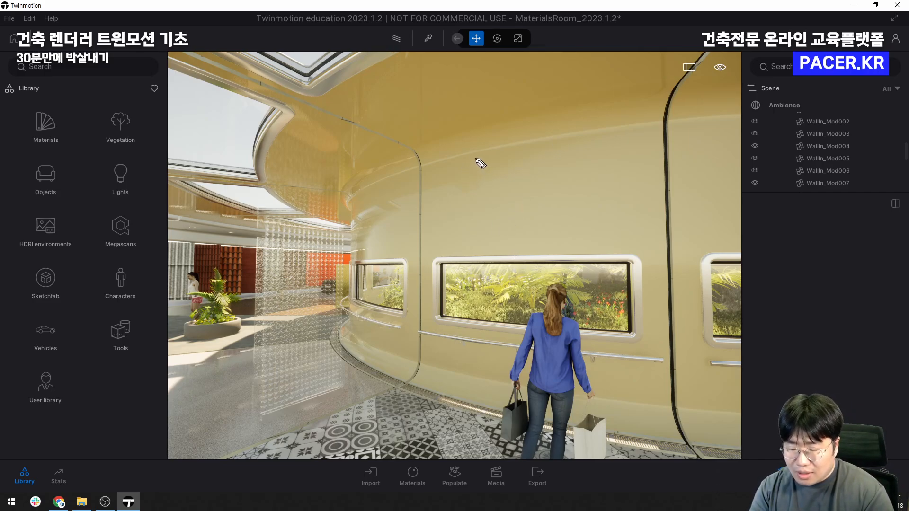
Handwrite the on-screen note "F : 줌 Selected" above the window with the pink pen and underline "줌 Selected"
mouse_move(472, 164)
mouse_down()
mouse_move(496, 147)
mouse_move(479, 176)
mouse_up()
drag(485, 156, 480, 195)
click(510, 169)
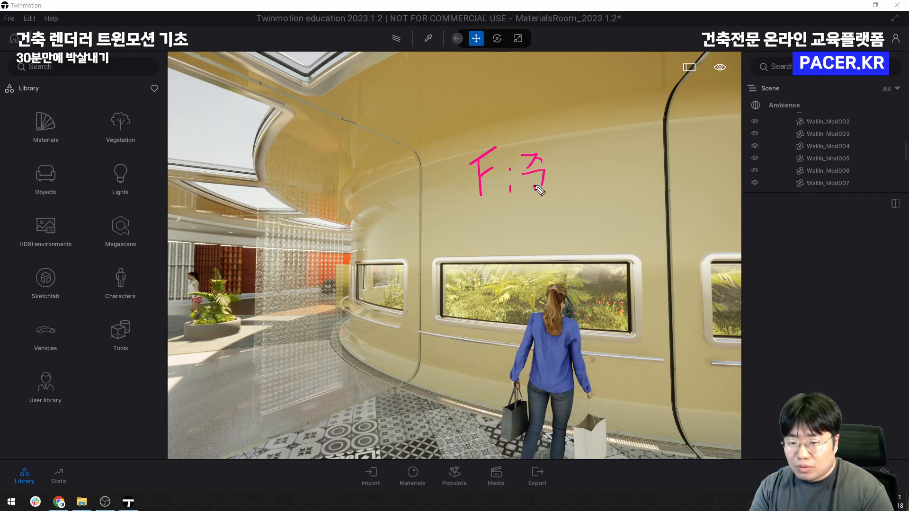
drag(574, 156, 558, 185)
drag(575, 176, 585, 183)
mouse_move(590, 145)
mouse_down()
mouse_move(597, 186)
mouse_move(607, 186)
mouse_up()
mouse_move(615, 170)
mouse_down()
mouse_move(617, 185)
mouse_move(639, 186)
mouse_up()
drag(647, 171, 650, 188)
drag(649, 150, 644, 180)
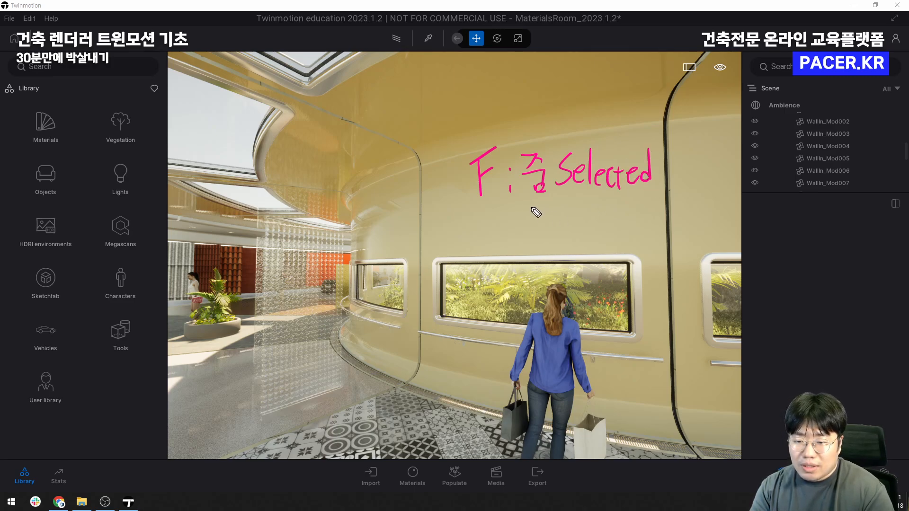
drag(531, 200, 603, 193)
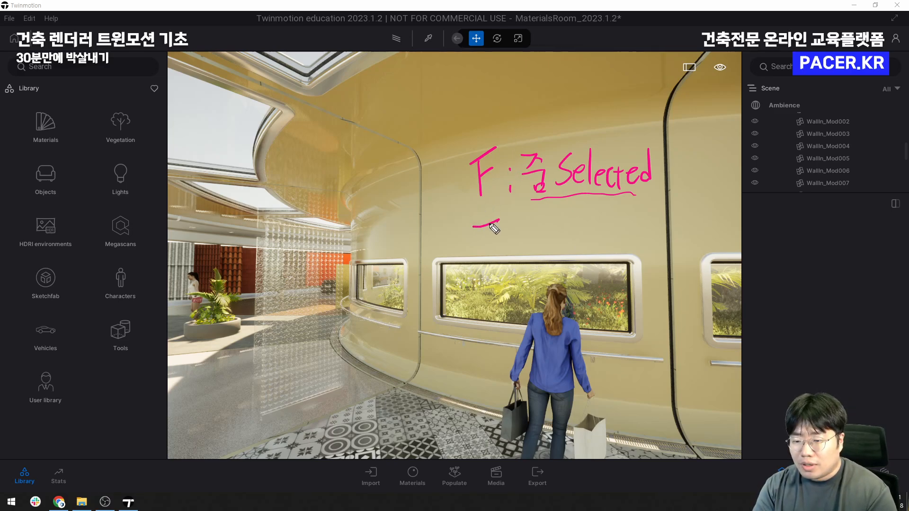
Handwrite "T : 스포이드 (재질 가져오기)" beneath the F note with the pink pen, and underline both key letters and the bracketed words
drag(487, 223, 491, 258)
click(514, 229)
click(515, 247)
drag(544, 217, 532, 235)
drag(540, 226, 549, 236)
drag(529, 249, 574, 232)
drag(584, 222, 583, 252)
mouse_move(591, 228)
mouse_down()
mouse_move(600, 223)
mouse_move(628, 245)
mouse_move(649, 231)
mouse_up()
mouse_move(651, 213)
mouse_down()
mouse_move(653, 246)
mouse_move(661, 236)
mouse_up()
drag(665, 212, 662, 245)
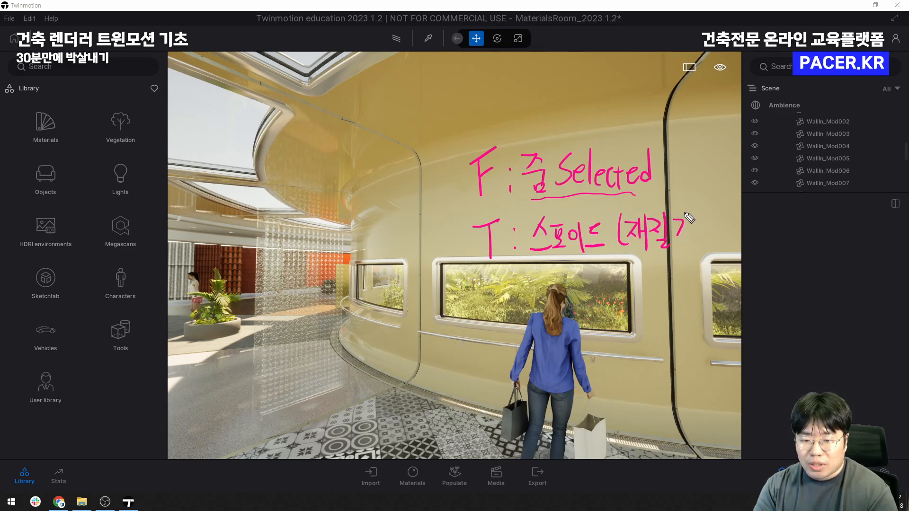
drag(689, 215, 688, 242)
mouse_move(695, 239)
mouse_down()
mouse_move(699, 222)
mouse_move(714, 241)
mouse_move(740, 219)
mouse_up()
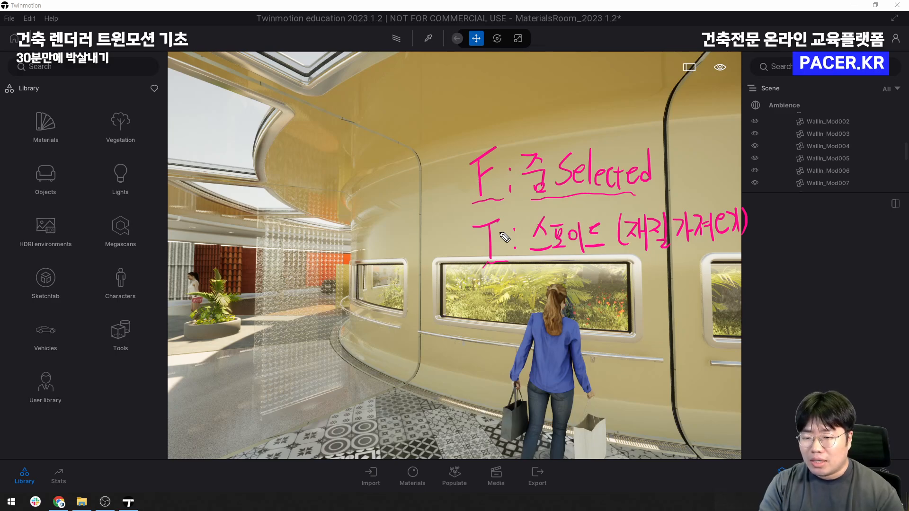
drag(677, 246, 748, 241)
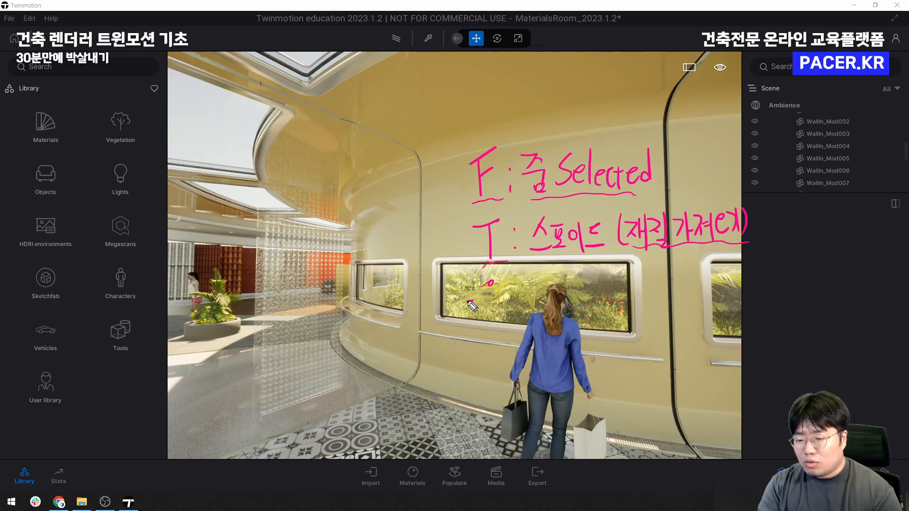
Handwrite "우클릭 Deselect" under the T note across the garden window, and erase all pen marks
drag(469, 302, 503, 289)
drag(492, 292, 495, 343)
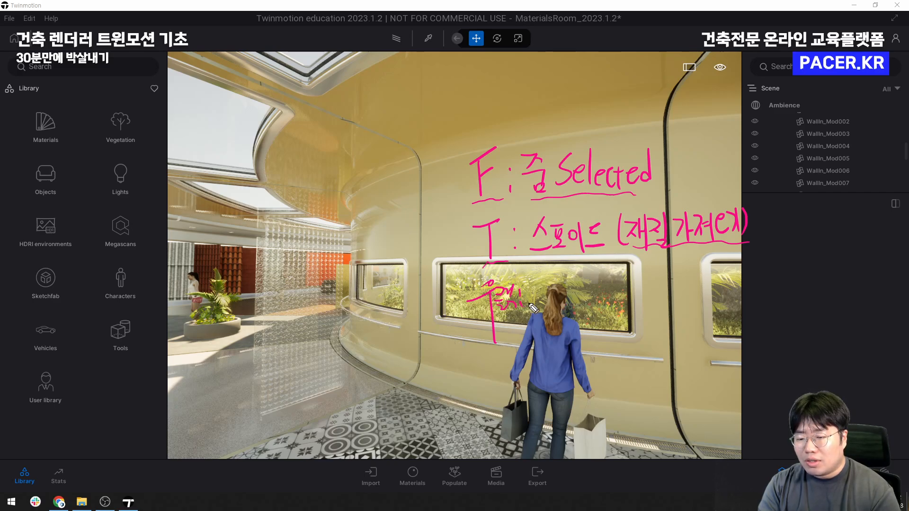
drag(529, 266, 527, 299)
mouse_move(529, 269)
mouse_down()
mouse_move(533, 285)
mouse_move(560, 294)
mouse_up()
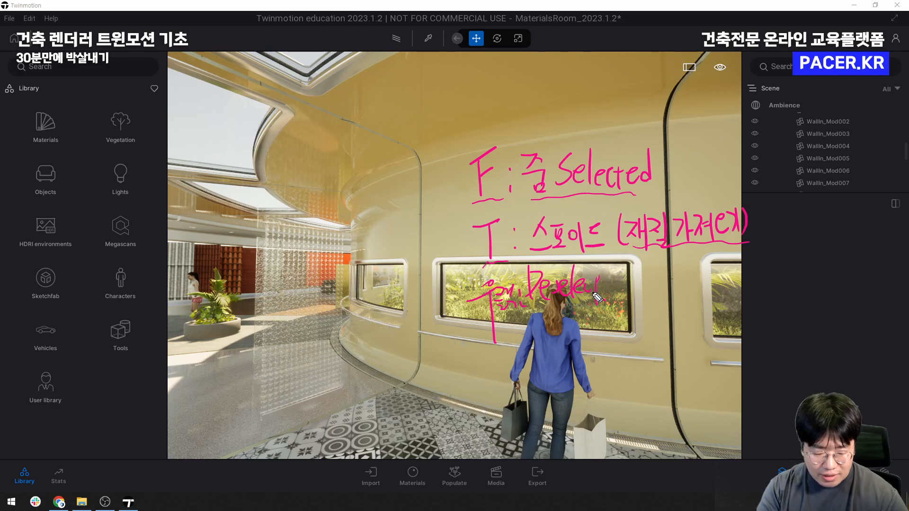
key(e)
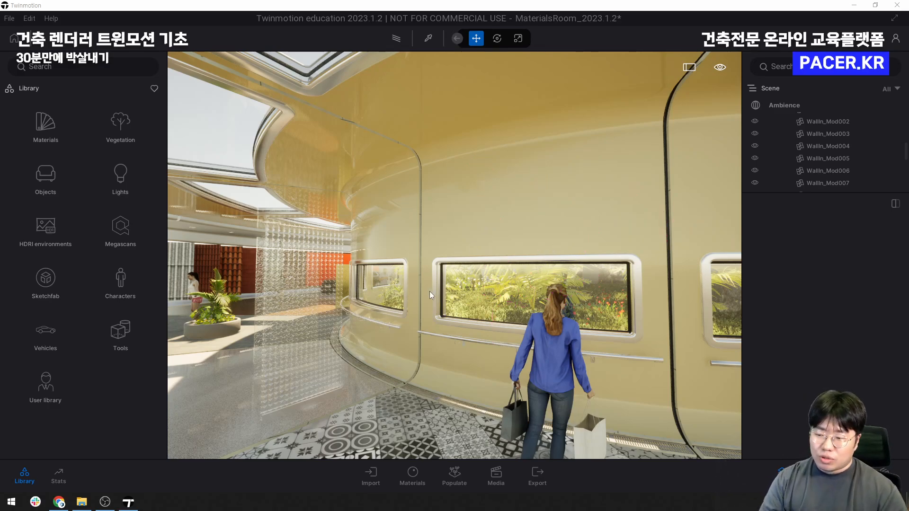
Mark the edges of the tool strip, the Library panel, the Scene panel and the Import–Export dock with pink pen lines
click(450, 265)
mouse_move(394, 302)
shift+middle_down()
mouse_move(336, 333)
mouse_move(394, 302)
shift+middle_up()
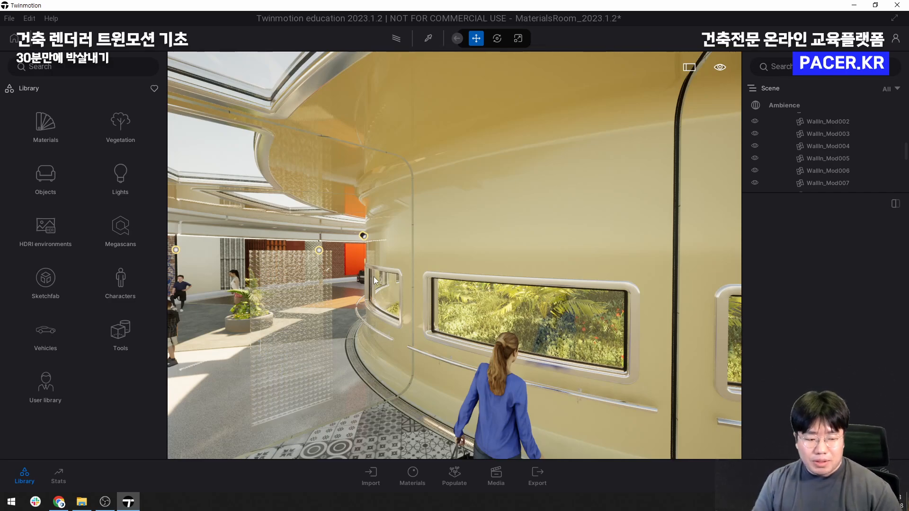
drag(437, 346, 436, 424)
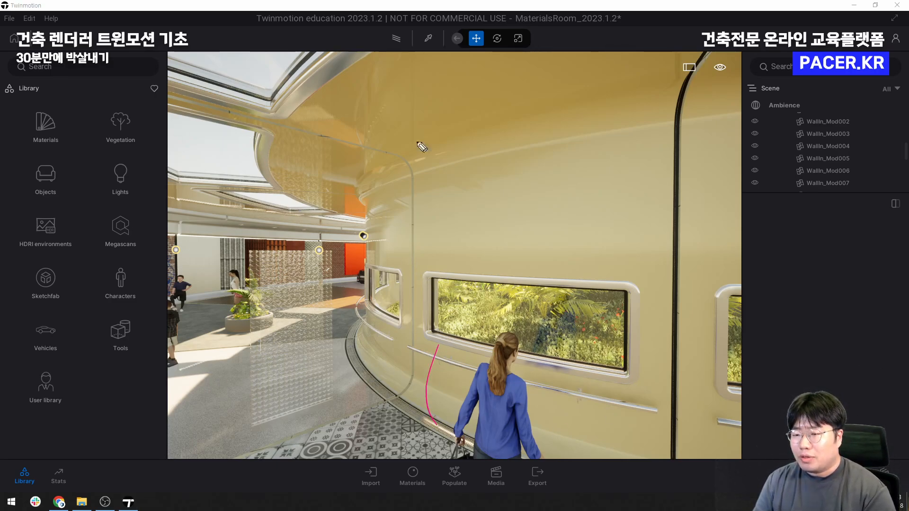
drag(387, 52, 532, 47)
drag(173, 51, 184, 361)
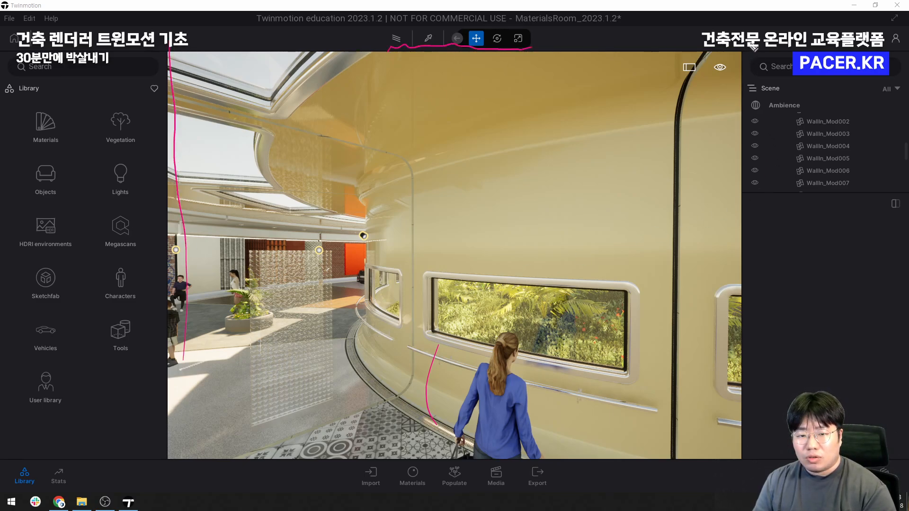
drag(750, 44, 735, 429)
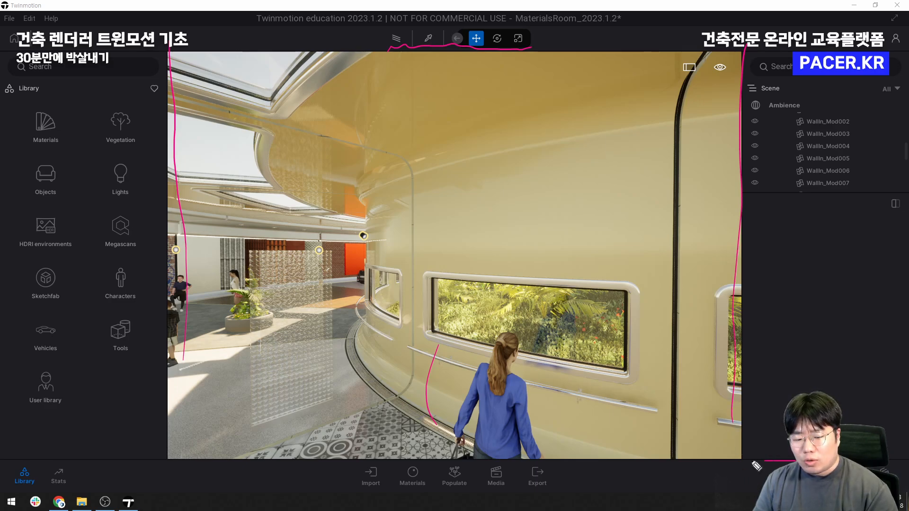
mouse_move(756, 466)
mouse_down()
mouse_move(229, 473)
mouse_move(69, 463)
mouse_up()
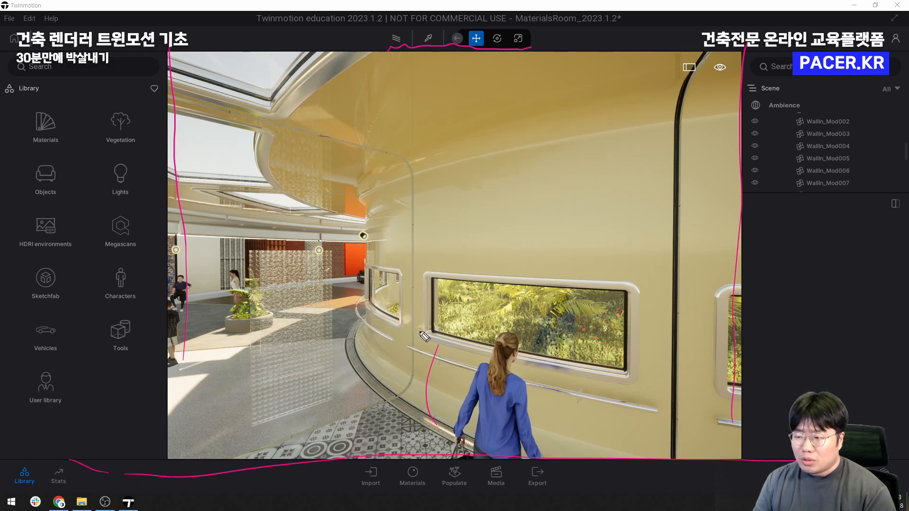
Handwrite "Dock" beside the tool strip and again just above the Import–Export dock, with an arrow towards the dock
mouse_move(192, 47)
mouse_down()
mouse_move(195, 34)
mouse_move(208, 37)
mouse_up()
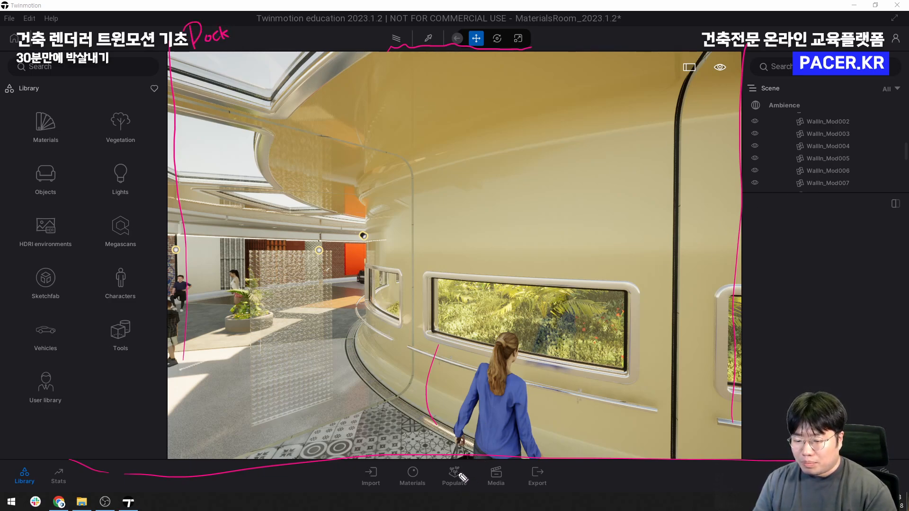
mouse_move(598, 419)
mouse_down()
mouse_move(590, 455)
mouse_move(615, 419)
mouse_move(656, 426)
mouse_up()
drag(612, 445, 656, 441)
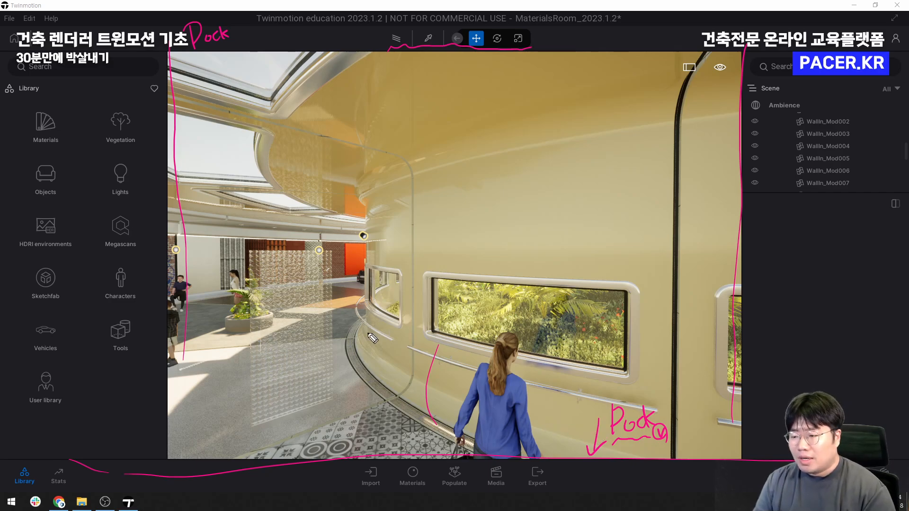
Strike out the upper "Dock", write "bar" beside it, draw arrows to the Library, Scene and dock bars, and clear all pen marks
mouse_move(241, 20)
mouse_down()
mouse_move(263, 64)
mouse_move(284, 68)
mouse_move(301, 49)
mouse_up()
drag(194, 99, 169, 121)
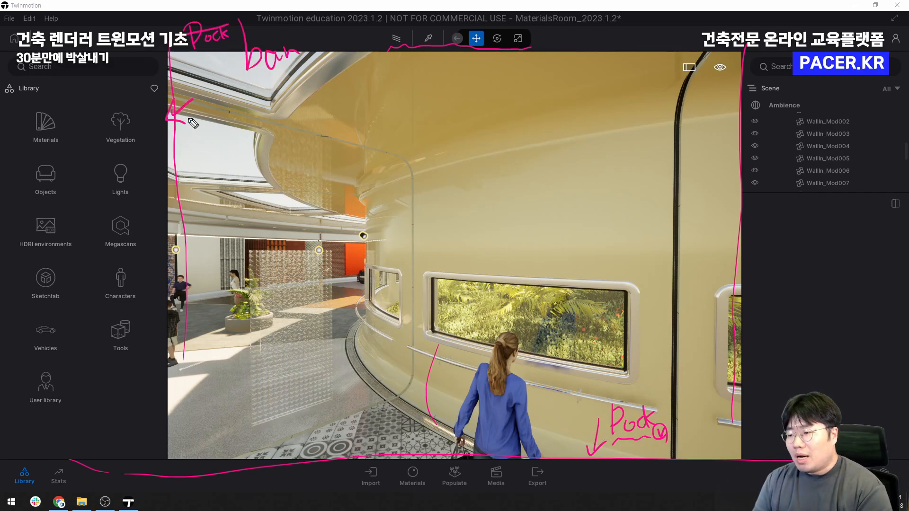
drag(715, 137, 740, 144)
drag(501, 399, 514, 429)
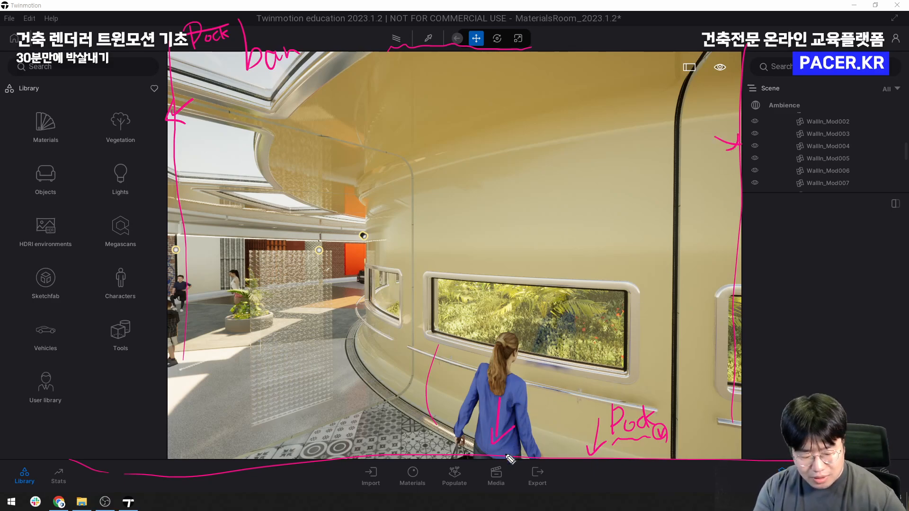
key(Escape)
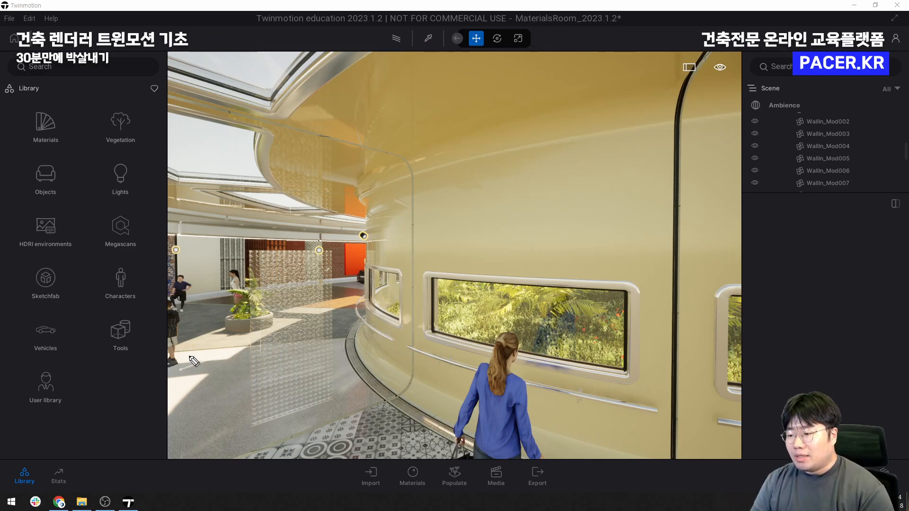
Handwrite "좌측bar : object / material" on the upper part of the yellow wall
mouse_move(403, 95)
mouse_down()
mouse_move(416, 112)
mouse_move(428, 102)
mouse_move(479, 124)
mouse_move(511, 113)
mouse_up()
mouse_move(519, 87)
mouse_down()
mouse_move(529, 119)
mouse_move(559, 127)
mouse_up()
mouse_move(584, 92)
mouse_down()
mouse_move(572, 127)
mouse_move(659, 114)
mouse_move(660, 134)
mouse_up()
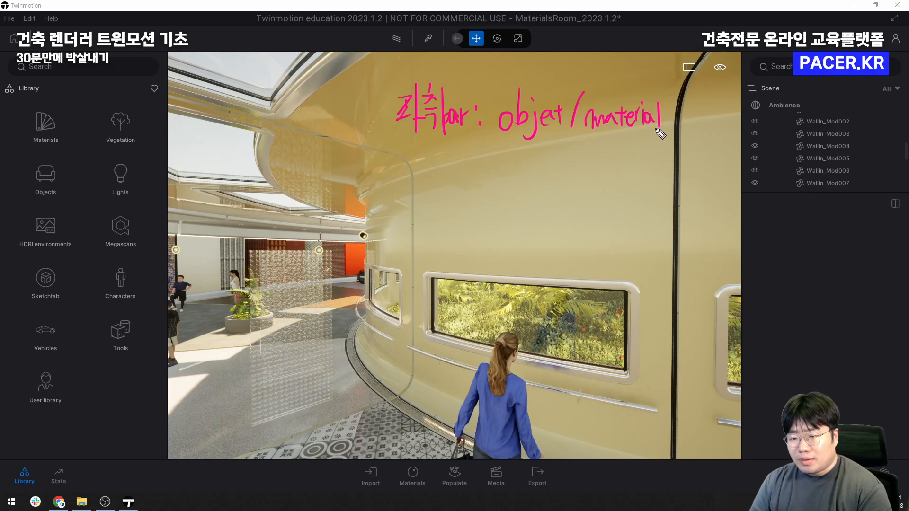
Start a second note line with the handwritten label "우측bar :" beneath "좌측bar"
drag(410, 162, 409, 169)
drag(394, 180, 418, 177)
mouse_move(413, 182)
mouse_down()
mouse_move(416, 206)
mouse_move(431, 201)
mouse_up()
drag(436, 149, 435, 200)
drag(438, 161, 445, 192)
drag(447, 181, 455, 181)
click(477, 166)
click(478, 182)
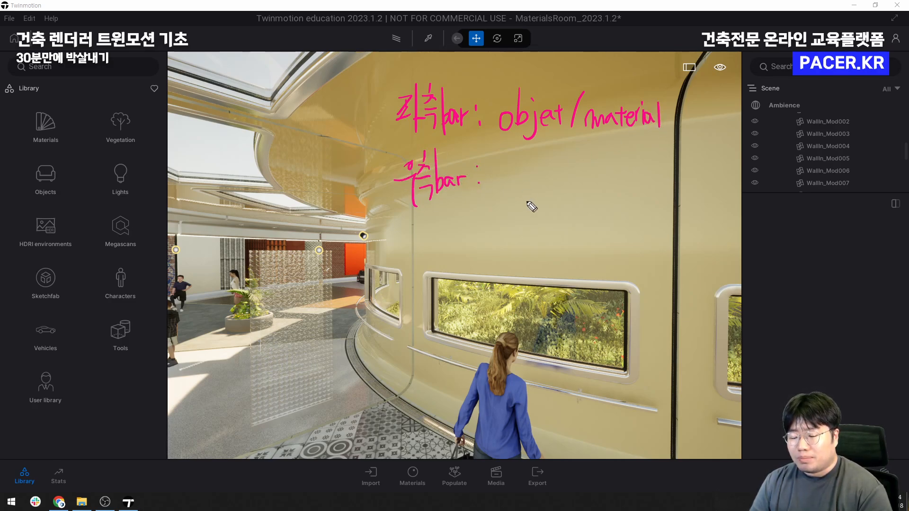
Complete the 우측bar line with "Layer / 설정", underline "Layer" and put corner quotes around "설정"
mouse_move(496, 152)
mouse_down()
mouse_move(490, 185)
mouse_move(507, 184)
mouse_up()
drag(512, 171, 516, 201)
drag(530, 180, 538, 185)
drag(541, 175, 558, 184)
drag(588, 156, 582, 172)
drag(597, 150, 605, 182)
drag(609, 156, 616, 171)
drag(624, 151, 624, 182)
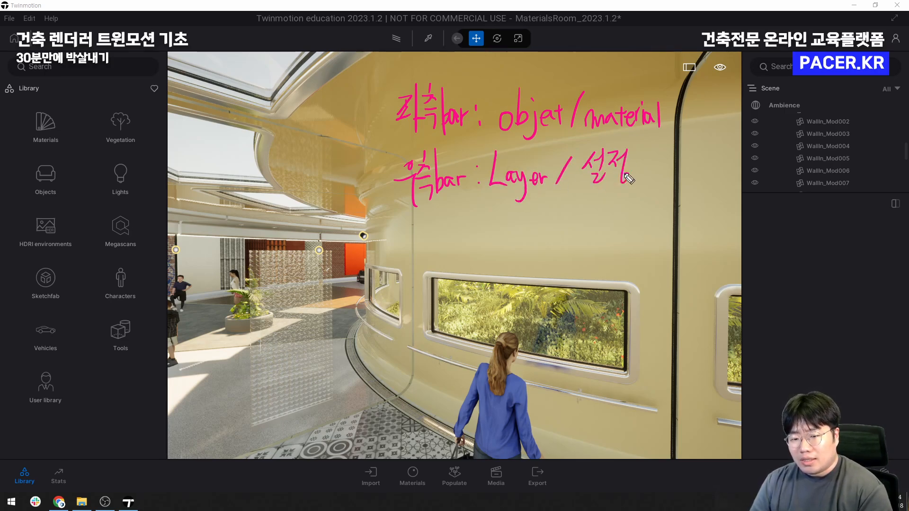
drag(491, 192, 518, 191)
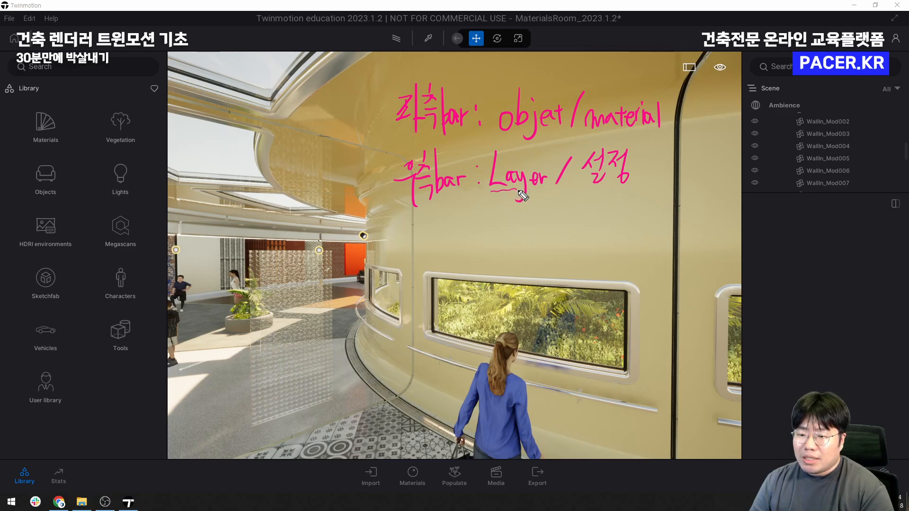
drag(640, 179, 631, 191)
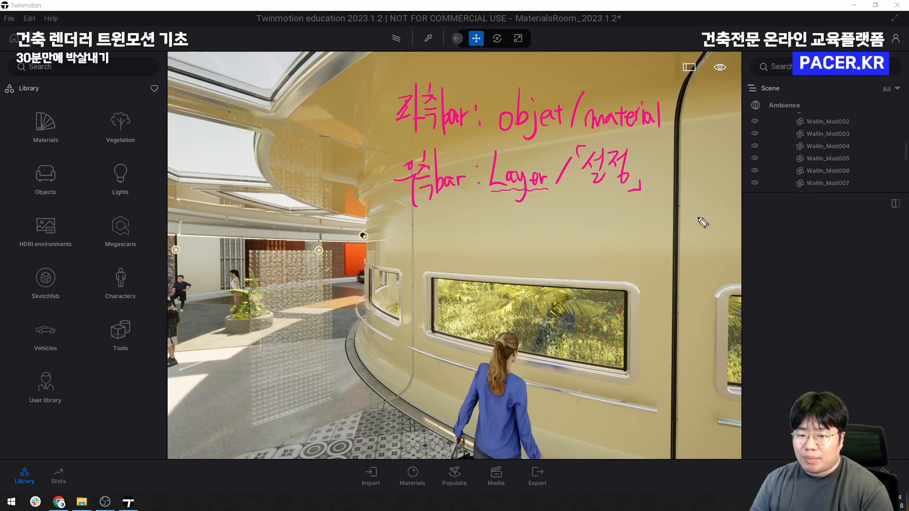
Handwrite a large "설정" in the empty area below the Scene list, underline "설정" in the note and draw an arrow towards that area
drag(801, 231, 756, 299)
mouse_move(781, 267)
mouse_down()
mouse_move(790, 294)
mouse_move(804, 267)
mouse_up()
mouse_move(815, 235)
mouse_down()
mouse_move(802, 312)
mouse_move(812, 335)
mouse_up()
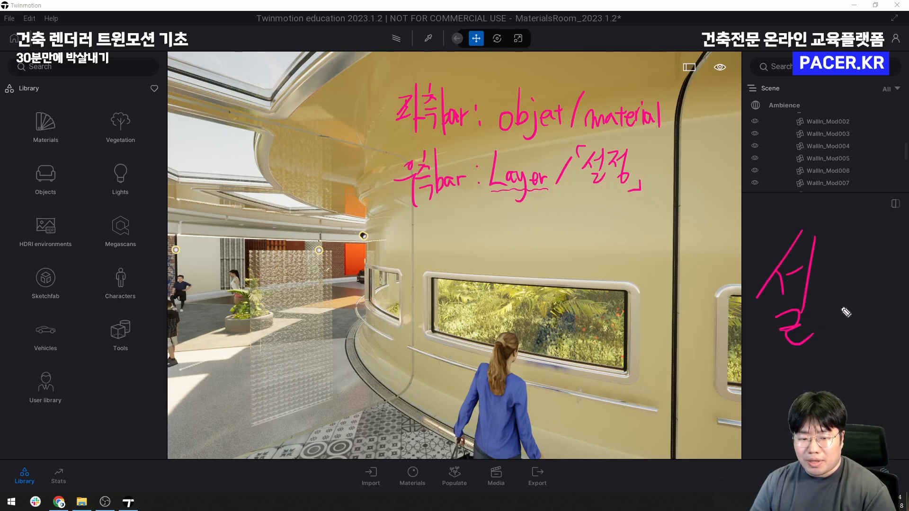
drag(828, 265, 826, 298)
mouse_move(842, 283)
mouse_down()
mouse_move(858, 298)
mouse_move(863, 283)
mouse_up()
mouse_move(868, 248)
mouse_down()
mouse_move(864, 309)
mouse_move(853, 318)
mouse_up()
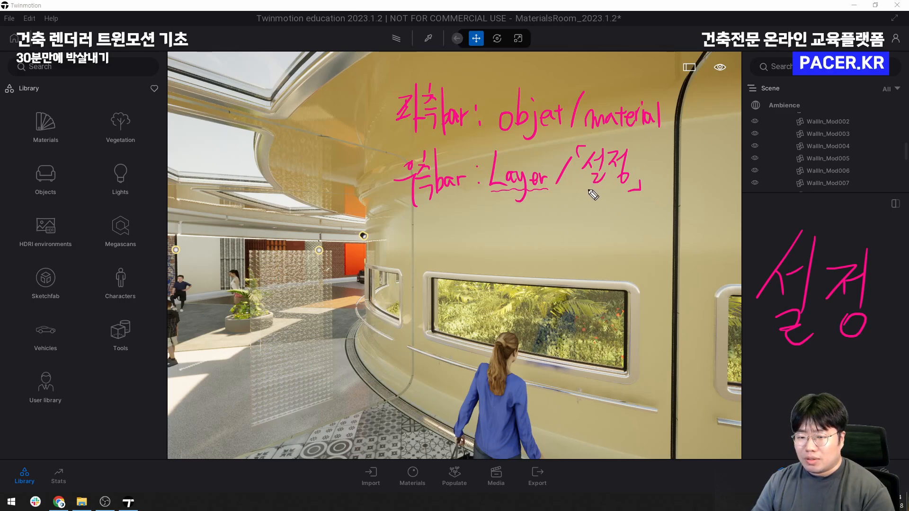
drag(589, 188, 629, 188)
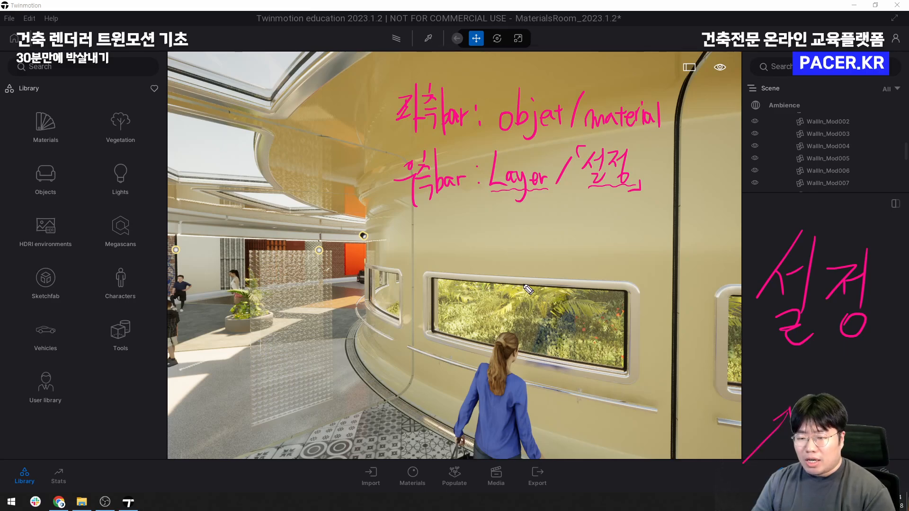
Handwrite the third label "하단bar :" and circle Import, Materials, Populate, Media and Export in the dock
mouse_move(406, 223)
mouse_down()
mouse_move(421, 236)
mouse_move(435, 217)
mouse_up()
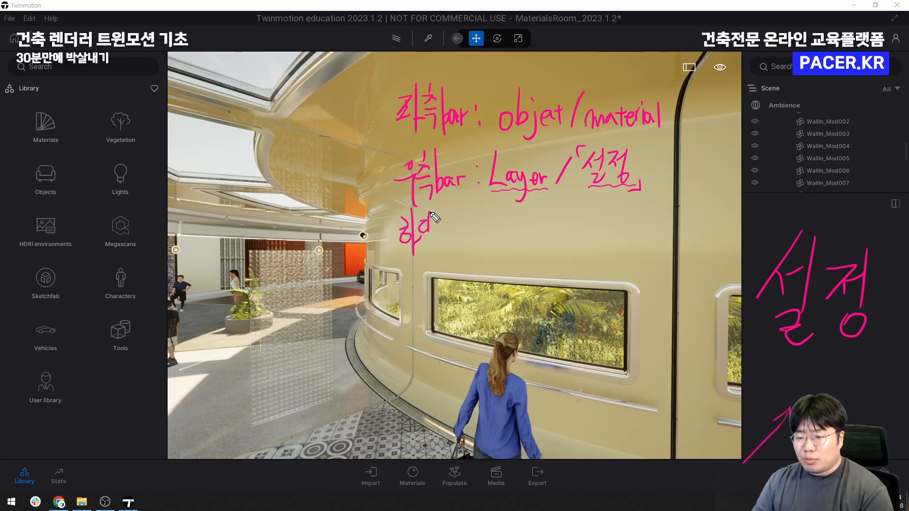
mouse_move(458, 248)
mouse_down()
mouse_move(449, 246)
mouse_move(473, 229)
mouse_move(477, 245)
mouse_up()
mouse_move(384, 496)
mouse_down()
mouse_move(433, 501)
mouse_move(450, 455)
mouse_up()
mouse_move(512, 486)
mouse_down()
mouse_move(521, 482)
mouse_move(516, 463)
mouse_up()
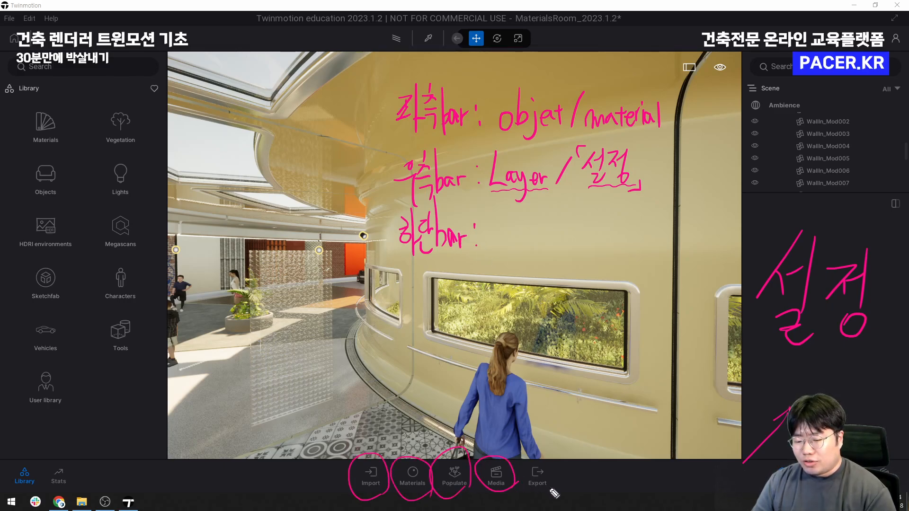
drag(553, 491, 546, 443)
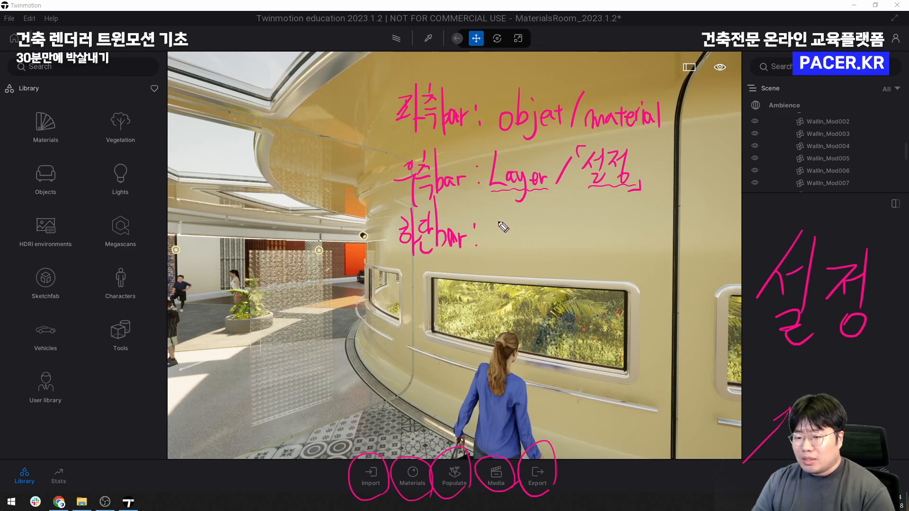
Write "그 외" with a wavy underline after "하단bar :", and list "Import" and "Media" beside it
drag(496, 220, 515, 242)
drag(493, 245, 549, 240)
drag(547, 204, 547, 255)
drag(490, 259, 547, 258)
click(559, 233)
click(560, 246)
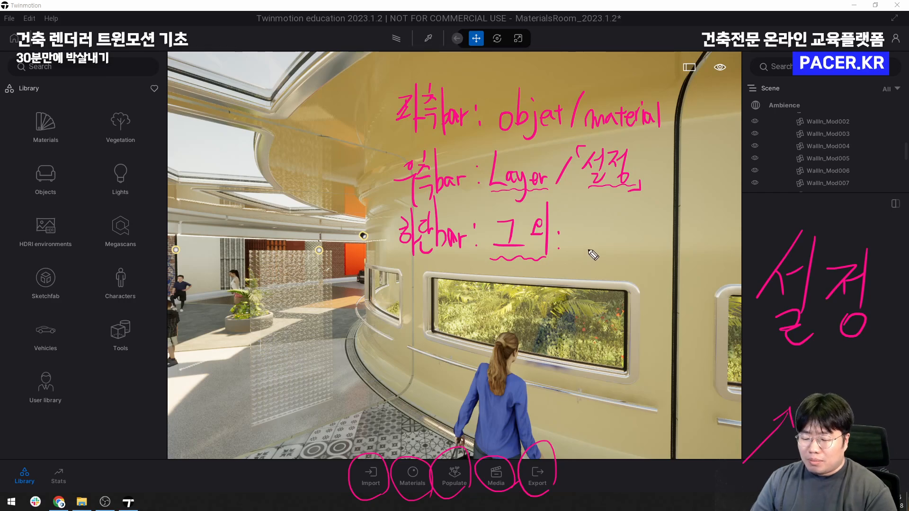
drag(568, 215, 579, 215)
mouse_move(573, 216)
mouse_down()
mouse_move(572, 240)
mouse_move(597, 240)
mouse_move(569, 264)
mouse_move(590, 264)
mouse_up()
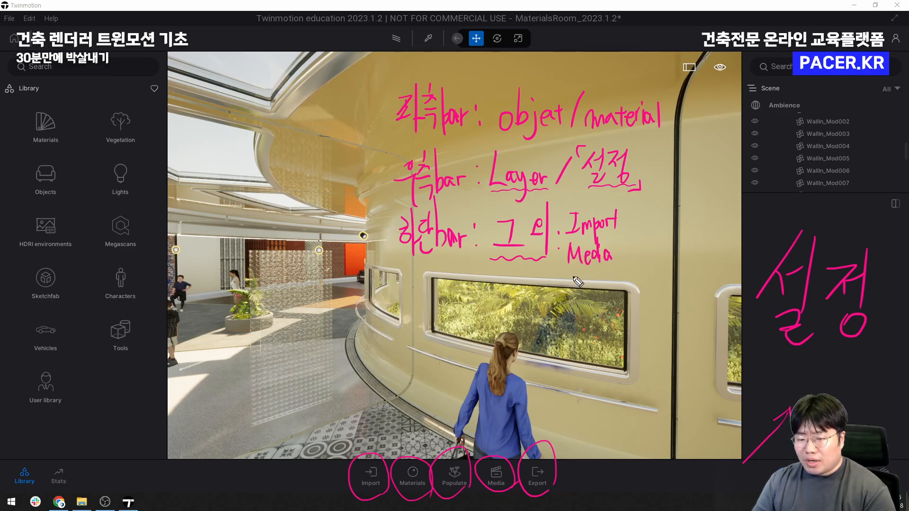
Add "Export" to the 하단bar list, underline the entries, and draw continuation dots and a closing bracket around the list
mouse_move(571, 271)
mouse_down()
mouse_move(568, 290)
mouse_move(589, 290)
mouse_up()
mouse_move(589, 277)
mouse_down()
mouse_move(581, 290)
mouse_move(594, 311)
mouse_up()
drag(592, 280, 611, 264)
drag(558, 297, 614, 293)
drag(568, 240, 612, 245)
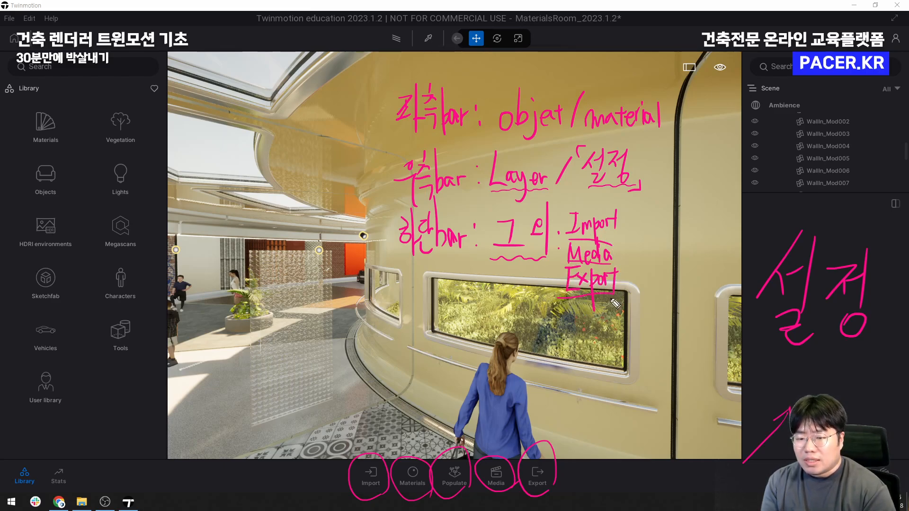
drag(596, 313, 583, 358)
mouse_move(624, 218)
mouse_down()
mouse_move(632, 312)
mouse_move(614, 339)
mouse_up()
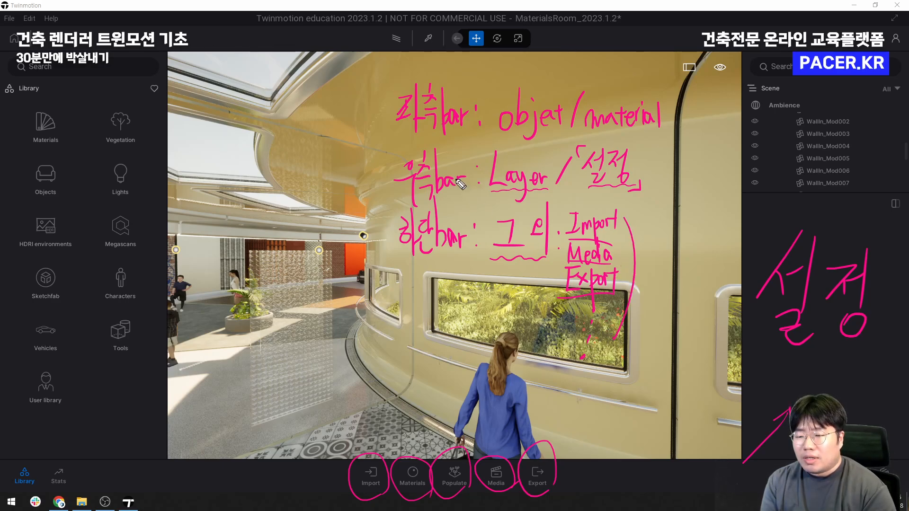
Circle "object" and "material" in the note, circle the Materials category and outline the remaining Library categories
mouse_move(561, 135)
mouse_down()
mouse_move(497, 127)
mouse_move(549, 142)
mouse_up()
mouse_move(653, 120)
mouse_down()
mouse_move(592, 86)
mouse_move(637, 138)
mouse_up()
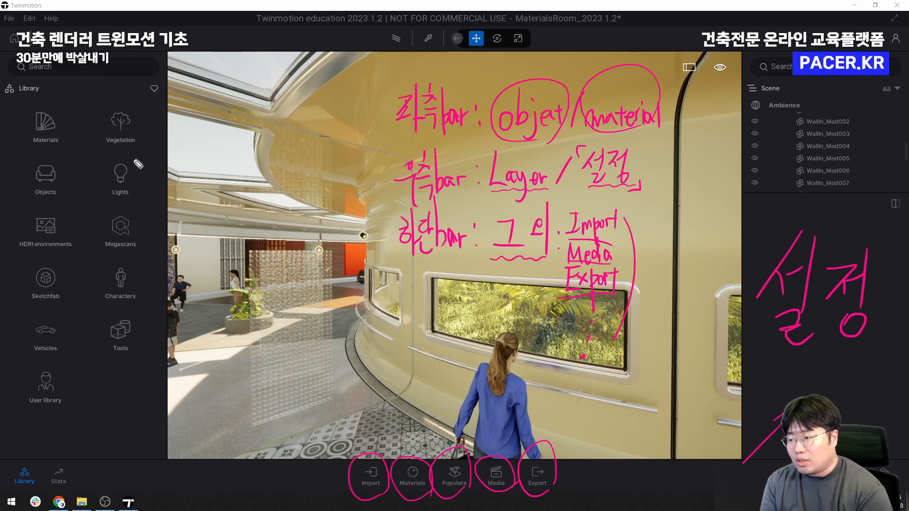
mouse_move(57, 99)
mouse_down()
mouse_move(53, 155)
mouse_move(61, 142)
mouse_up()
mouse_move(105, 93)
mouse_down()
mouse_move(28, 163)
mouse_move(36, 350)
mouse_move(113, 351)
mouse_move(122, 129)
mouse_move(71, 99)
mouse_up()
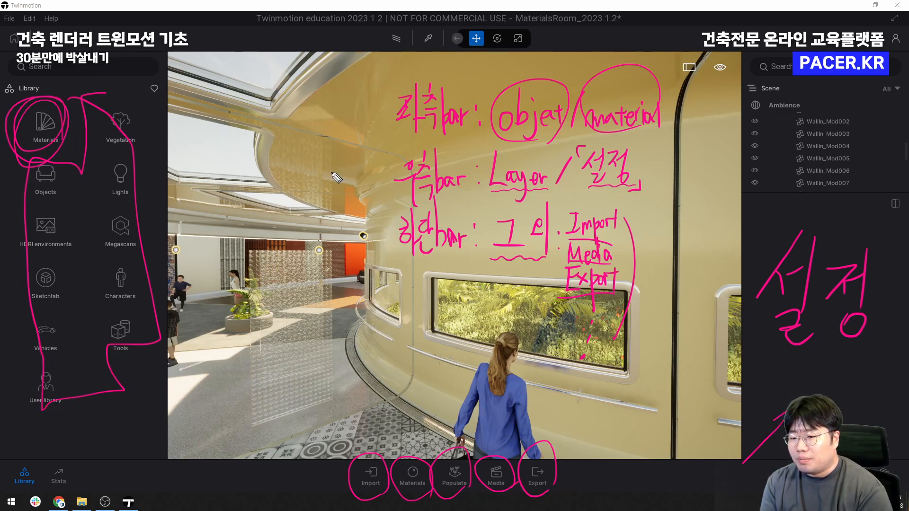
Circle the Scene layer list and the handwritten "설정", and outline the "그 외" list with Import, Media and Export
mouse_move(867, 157)
mouse_down()
mouse_move(814, 90)
mouse_move(864, 156)
mouse_up()
mouse_move(874, 334)
mouse_down()
mouse_move(805, 341)
mouse_move(858, 296)
mouse_up()
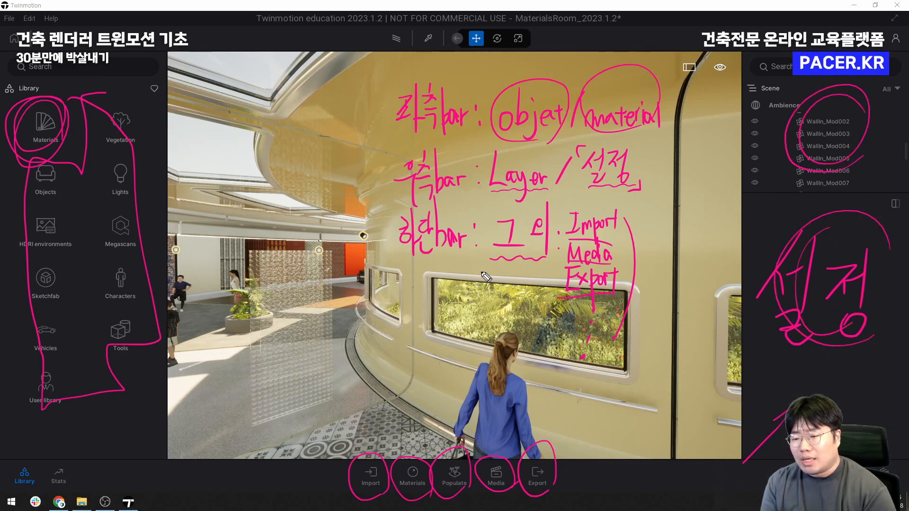
mouse_move(488, 199)
mouse_down()
mouse_move(472, 315)
mouse_move(628, 268)
mouse_move(501, 201)
mouse_up()
Bracket and underline the row of viewport tools, circle the material picker with a "t" beneath it, and clear all annotations
mouse_move(383, 22)
mouse_down()
mouse_move(373, 29)
mouse_move(382, 48)
mouse_up()
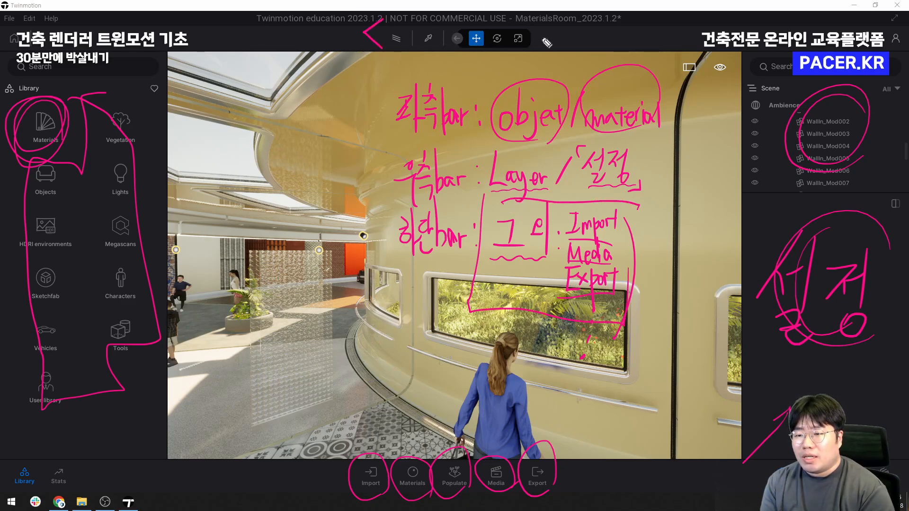
mouse_move(528, 18)
mouse_down()
mouse_move(526, 48)
mouse_move(558, 47)
mouse_up()
drag(553, 33, 584, 45)
drag(418, 53, 533, 55)
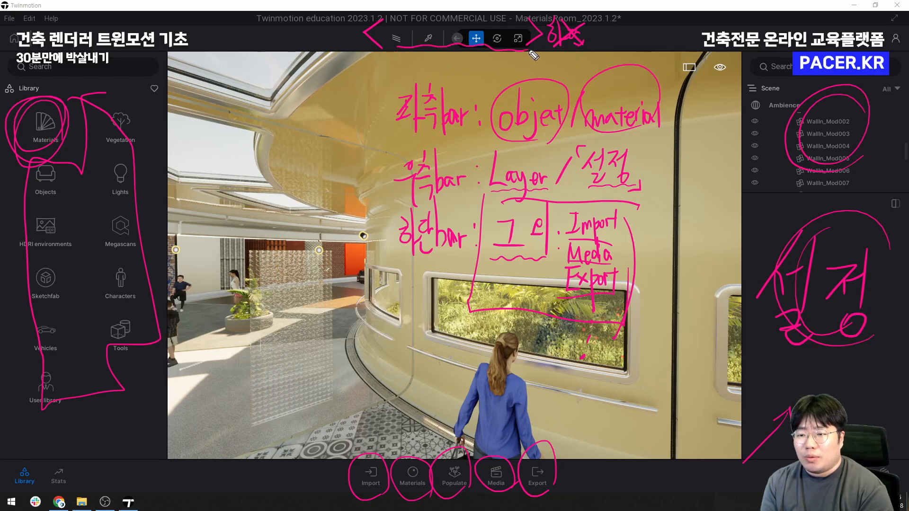
mouse_move(439, 44)
mouse_down()
mouse_move(419, 78)
mouse_move(434, 80)
mouse_up()
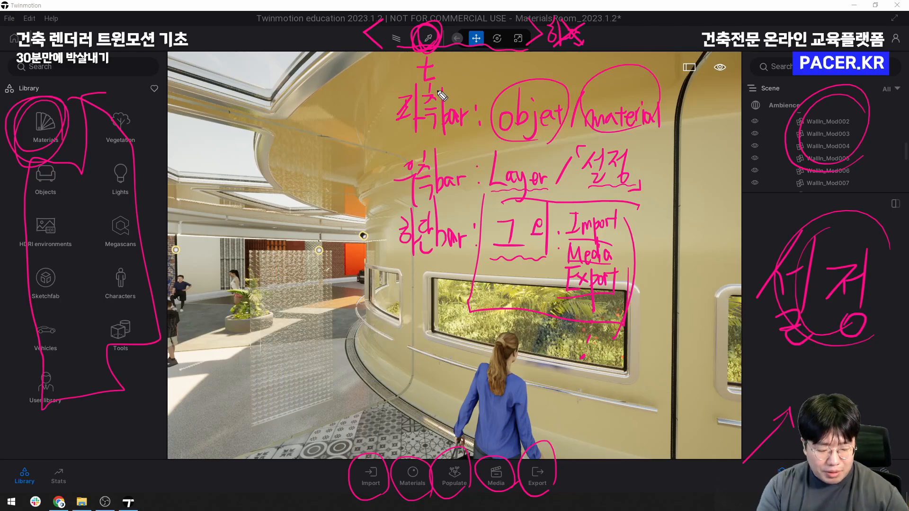
key(Escape)
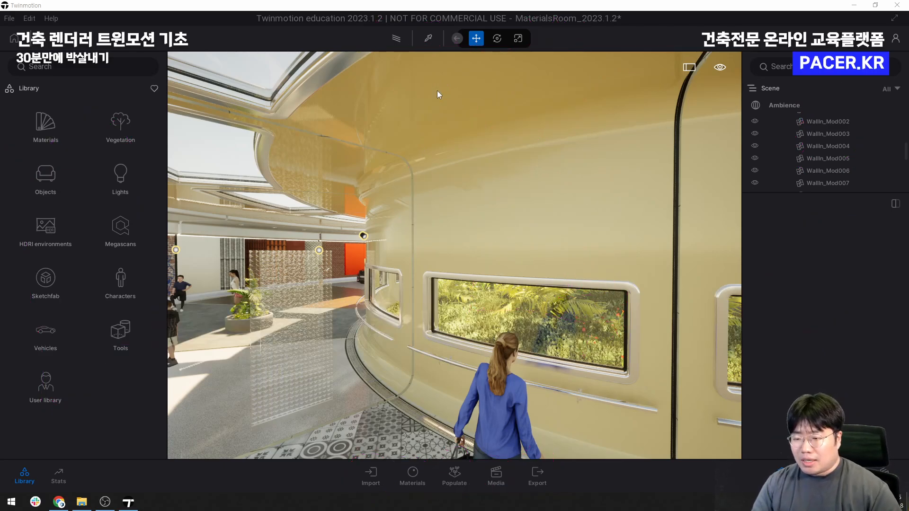
Walk through the lobby past the reception desk and graffiti wall to examine the paved area around the round planter
shift+middle_drag(404, 172, 354, 259)
key(a)
key(w)
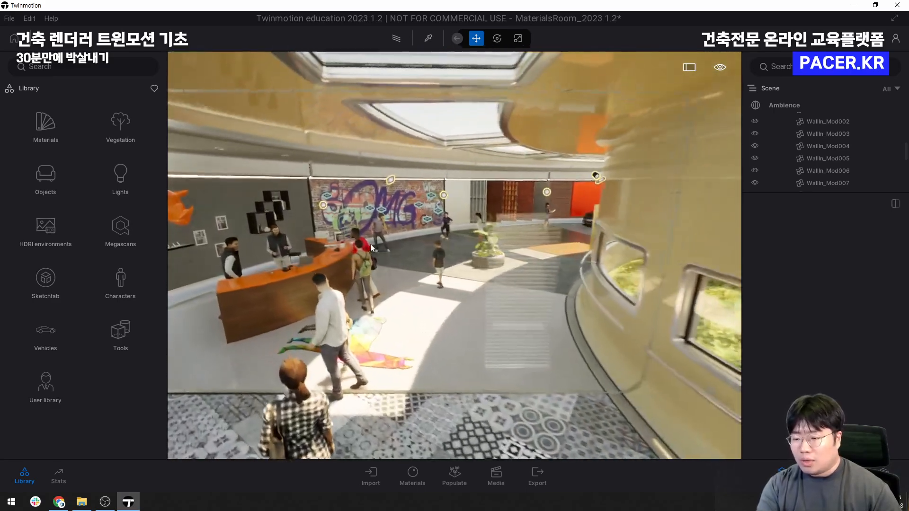
key(w)
key(a)
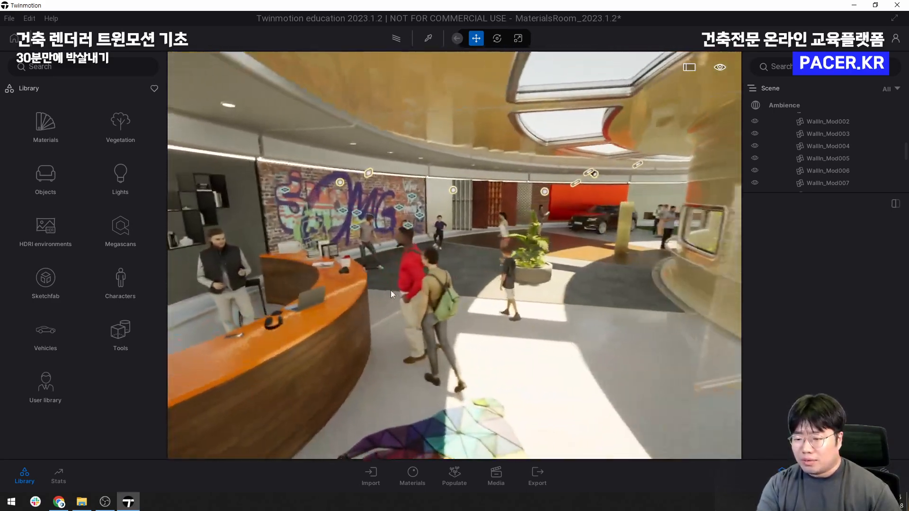
key(w)
key(a)
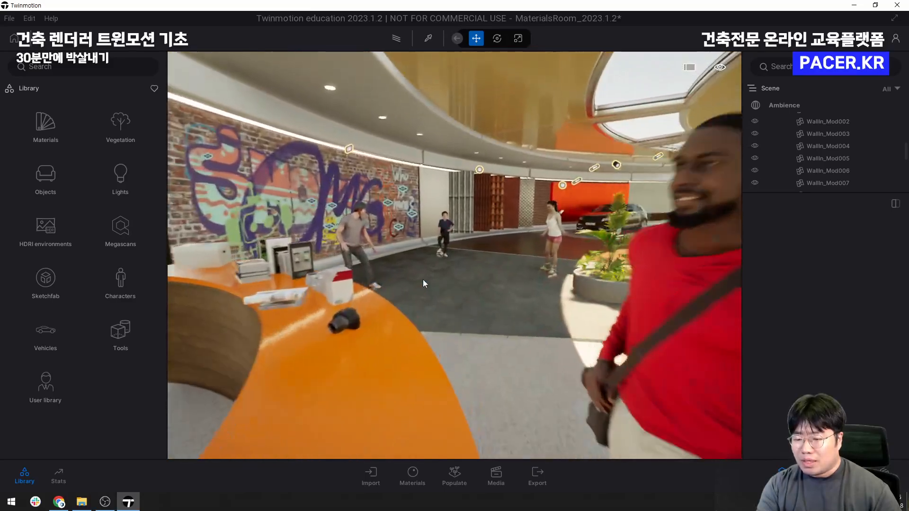
key(w)
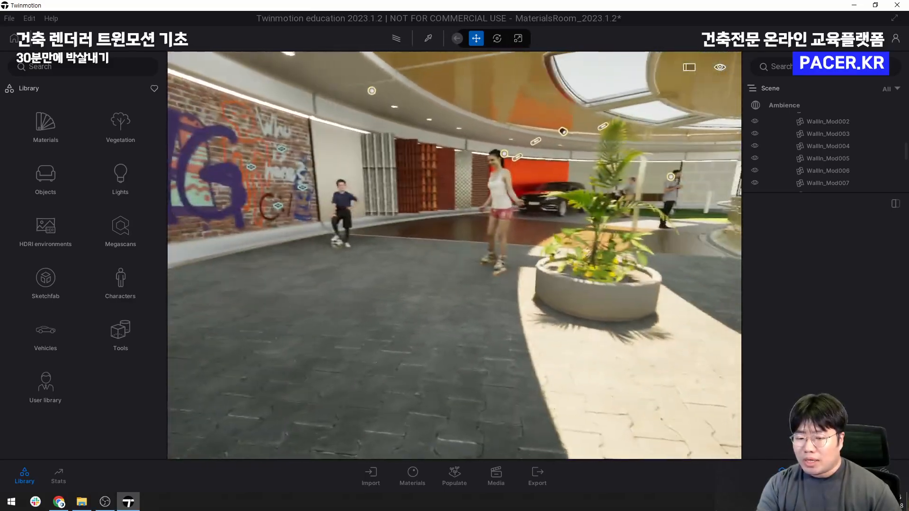
right_drag(497, 326, 512, 331)
key(s)
key(d)
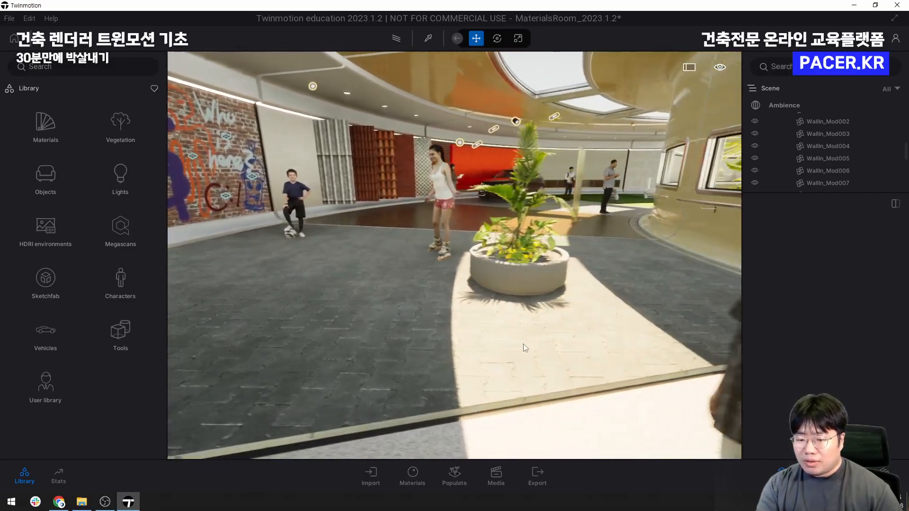
key(s)
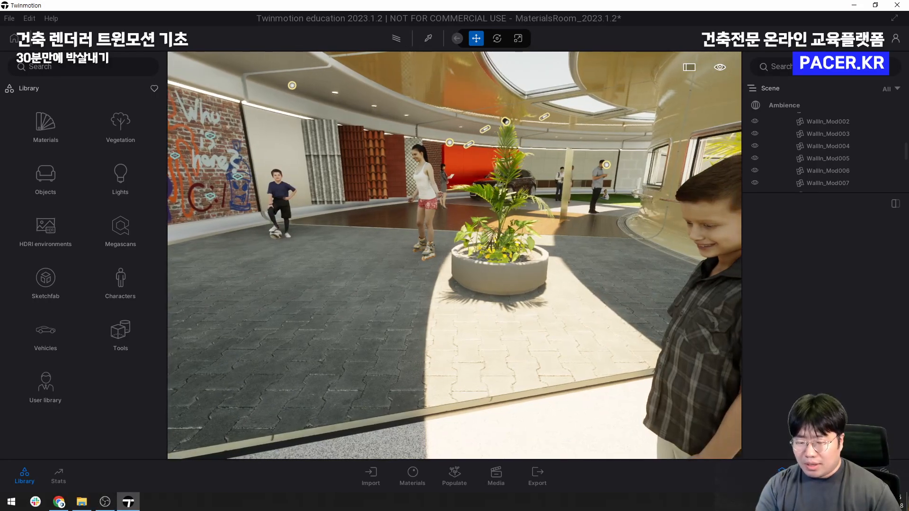
key(a)
right_drag(521, 350, 557, 337)
key(w)
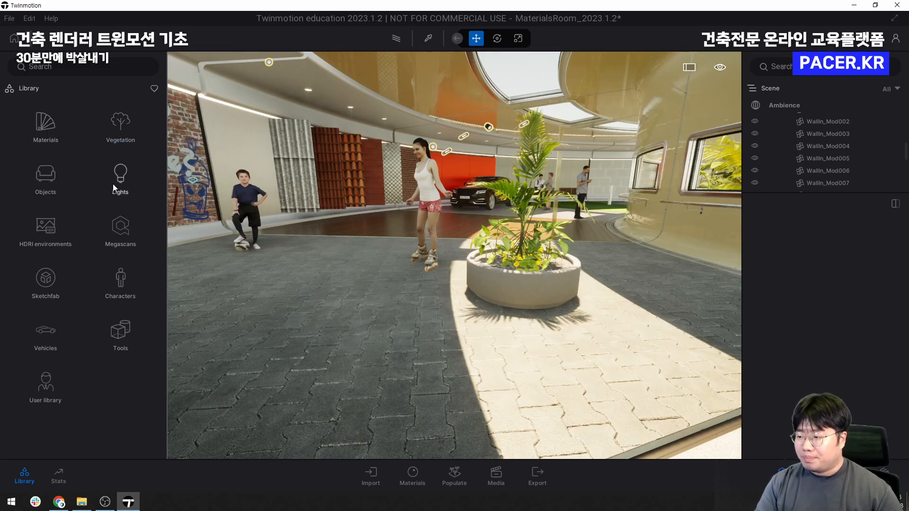
Browse the Library to the Sofas category under Objects, Home, Living room
click(48, 183)
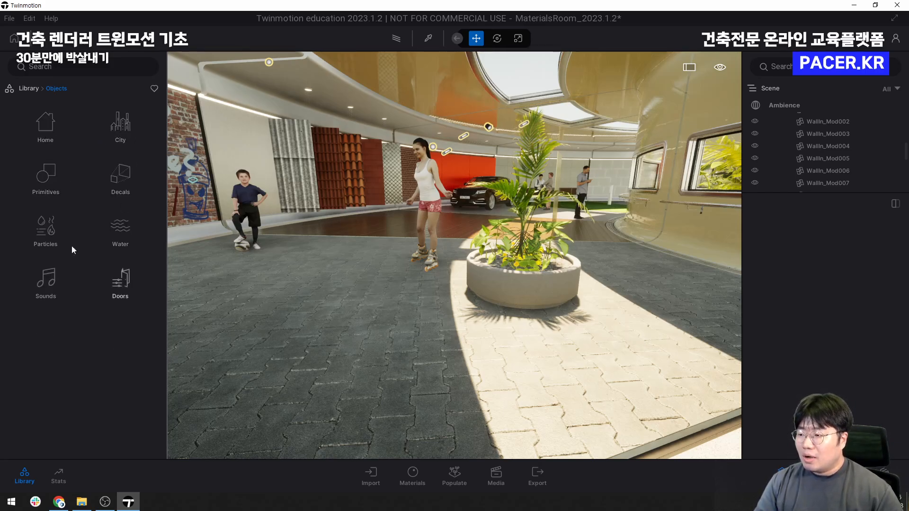
click(47, 135)
click(52, 138)
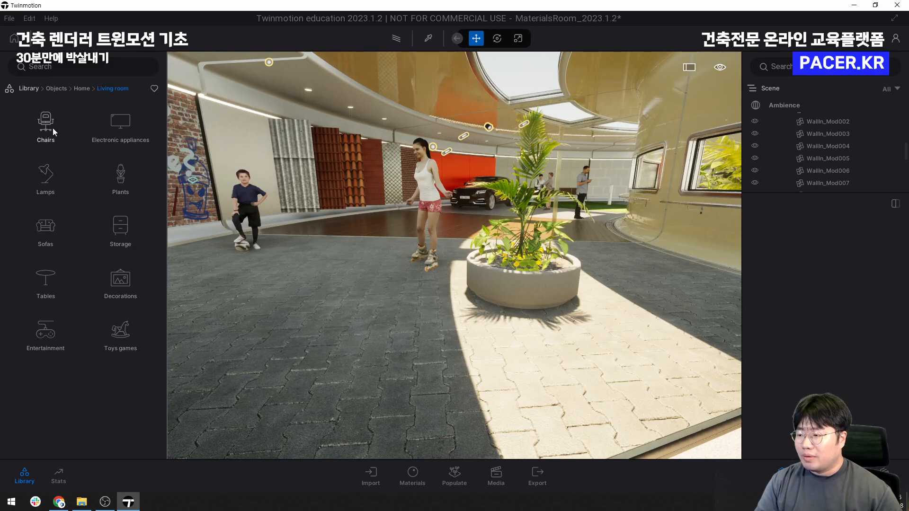
click(50, 228)
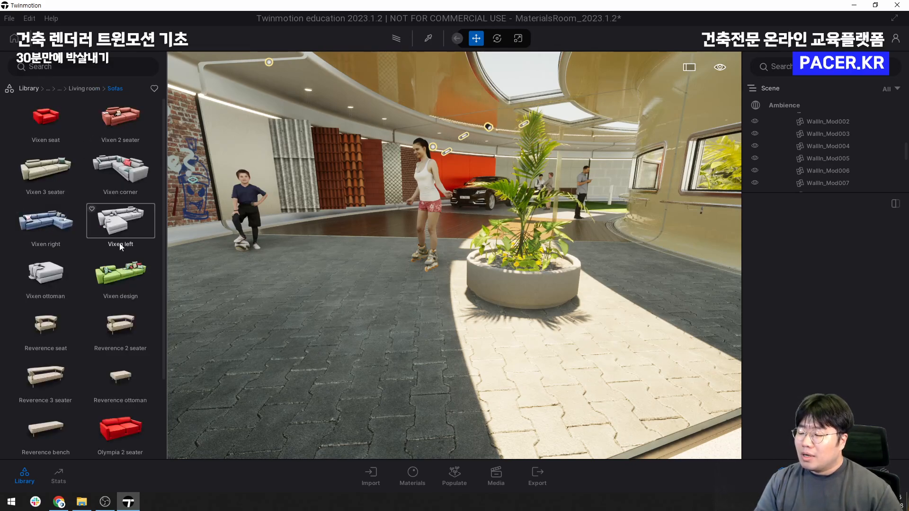
Place a Vixen right sofa on the wooden floor beside the gold panel, and delete the extra copy next to it
shift+middle_drag(458, 276, 662, 289)
shift+middle_drag(345, 267, 402, 273)
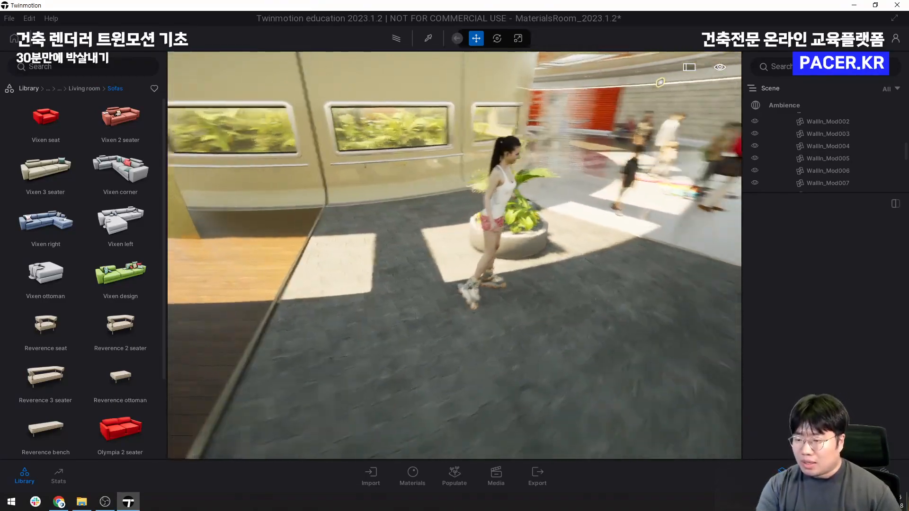
right_drag(344, 267, 304, 266)
key(a)
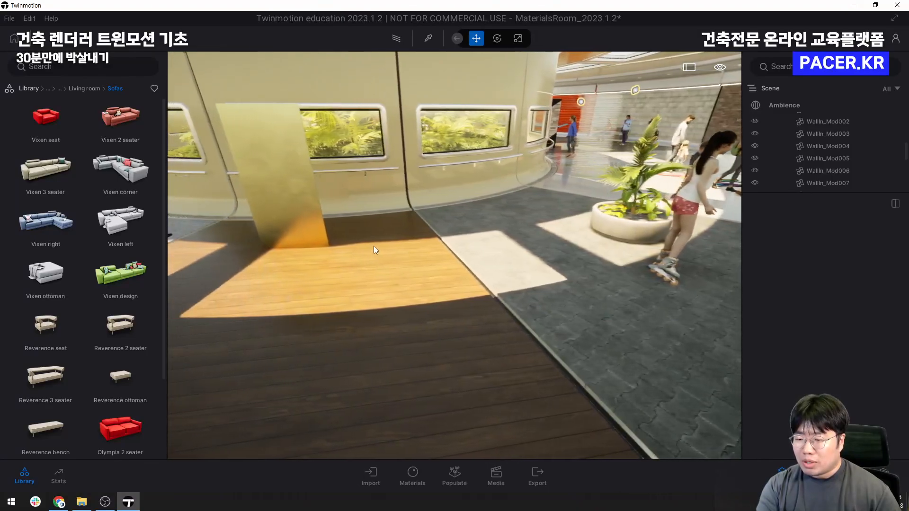
mouse_move(373, 245)
right_down()
mouse_move(327, 246)
mouse_move(379, 248)
right_up()
mouse_move(428, 251)
shift+middle_down()
mouse_move(478, 247)
mouse_move(435, 260)
mouse_move(426, 234)
shift+middle_up()
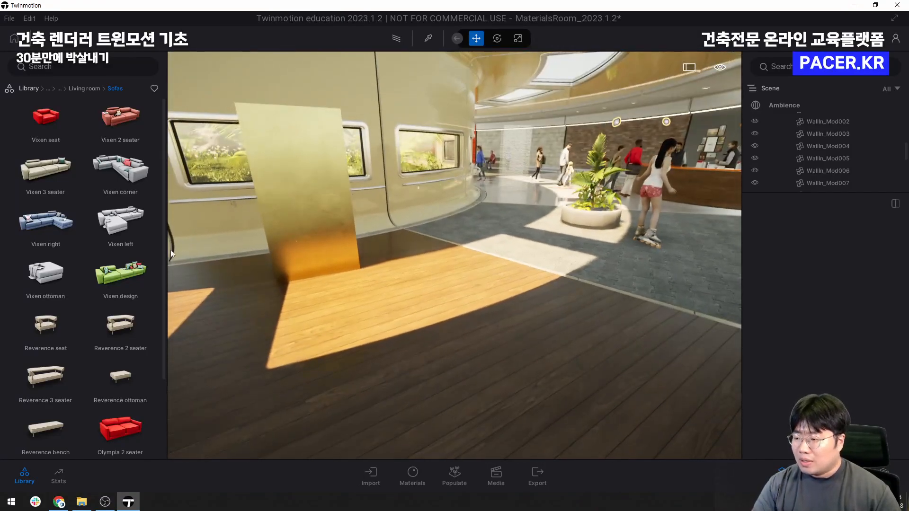
click(40, 221)
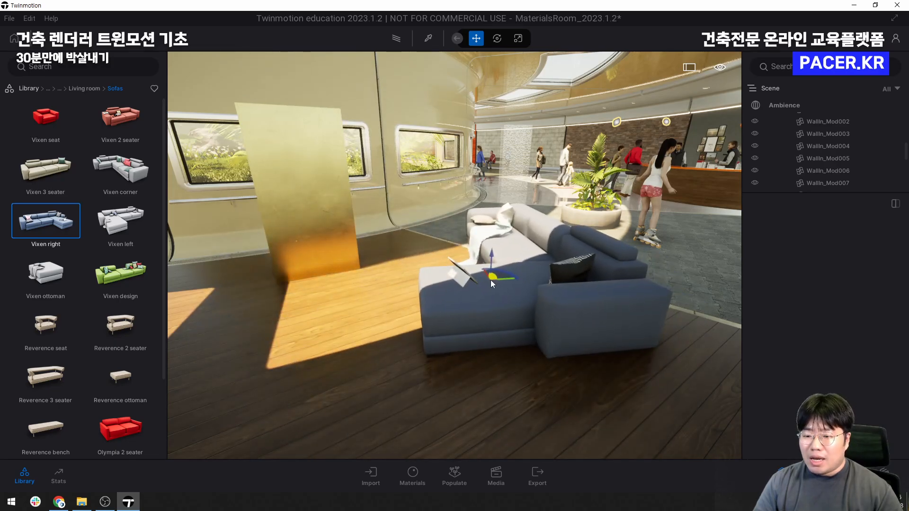
click(491, 280)
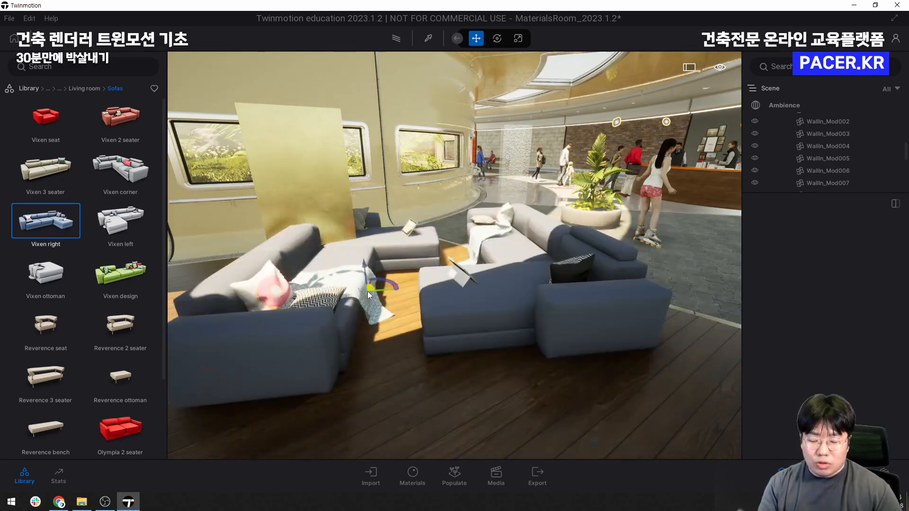
drag(392, 293, 354, 317)
key(Delete)
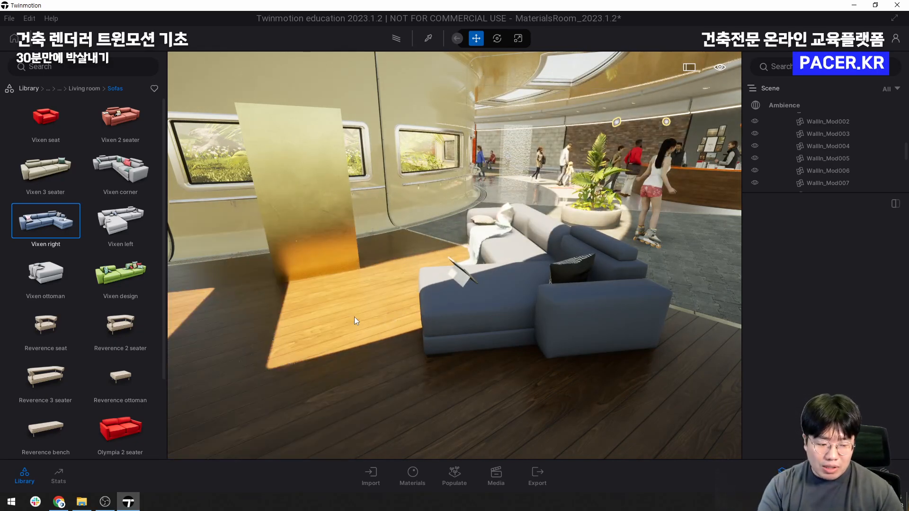
Examine the placed sofa's cushions, patterned throw and fabric texture up close
shift+middle_drag(451, 257, 544, 260)
scroll(581, 201, up, 10)
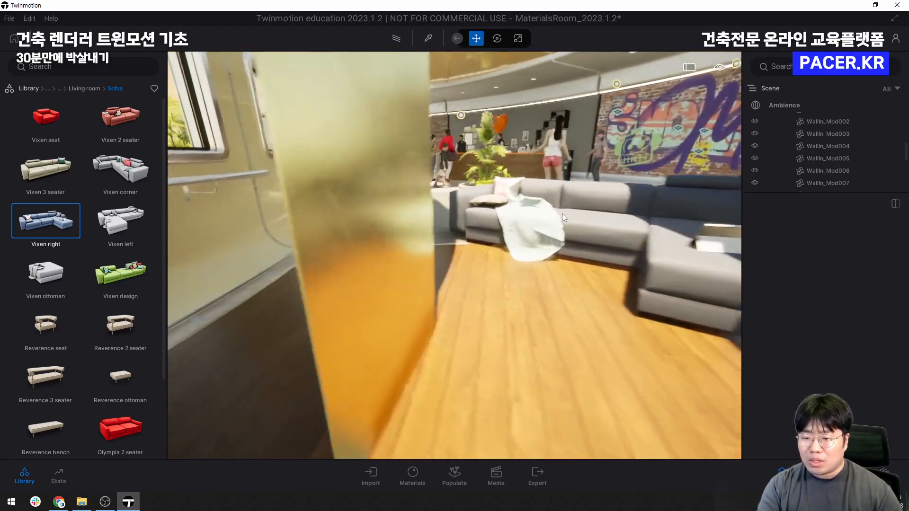
scroll(498, 221, up, 10)
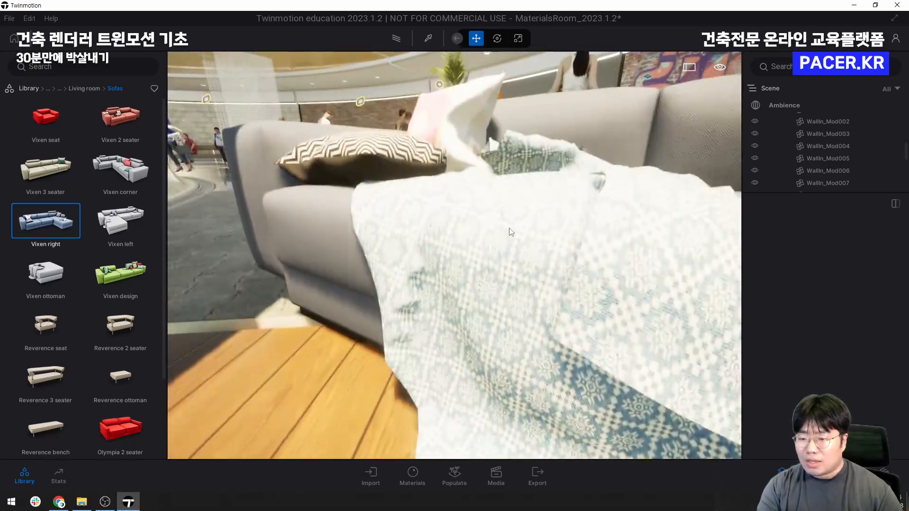
shift+middle_drag(509, 229, 539, 225)
scroll(582, 214, up, 3)
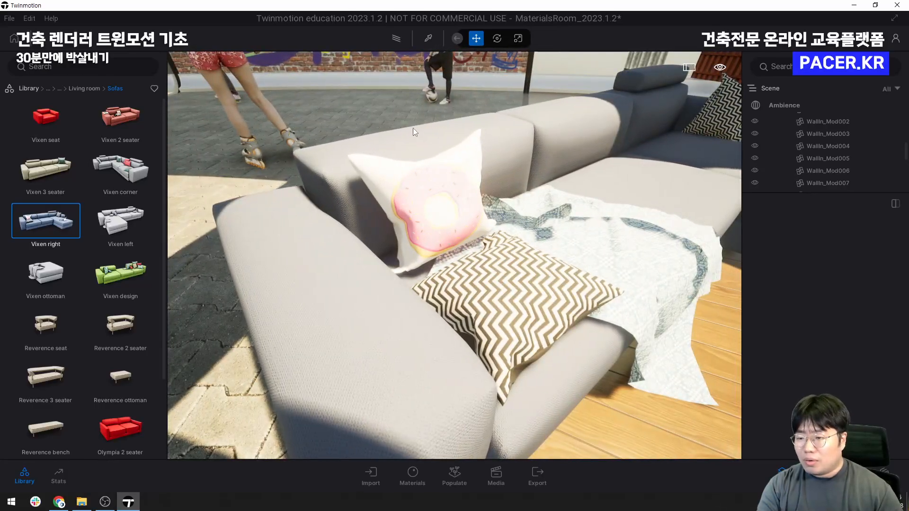
click(395, 118)
shift+middle_drag(420, 201, 422, 177)
key(Escape)
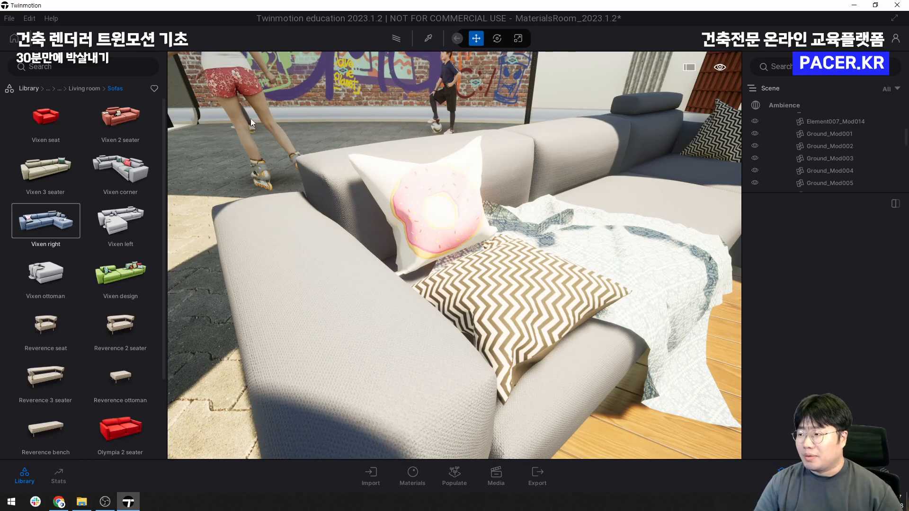
Set all Desktop quality features in the preferences to Low, from Shadows through Point cloud, and apply the change
click(28, 19)
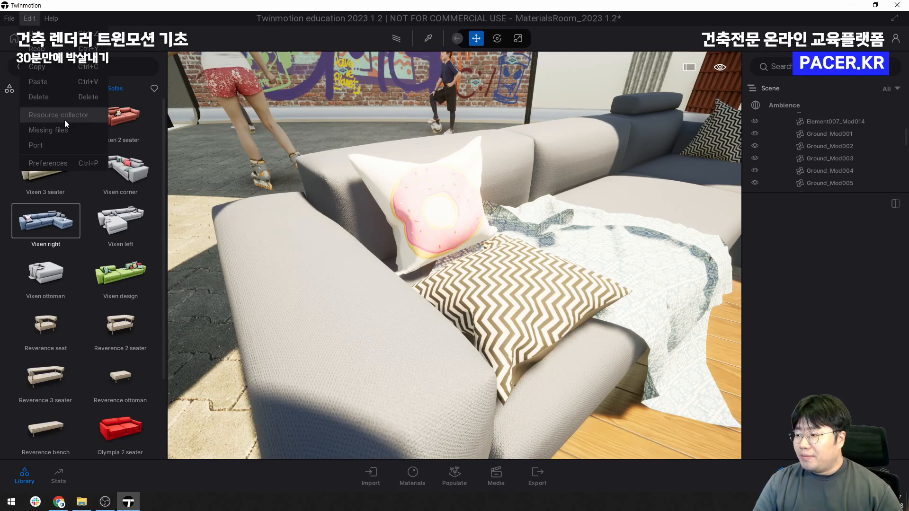
click(69, 163)
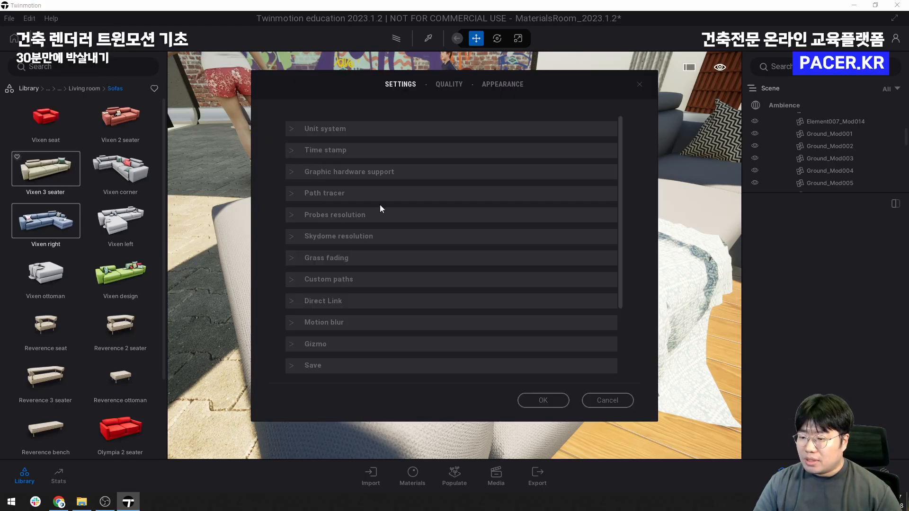
click(448, 88)
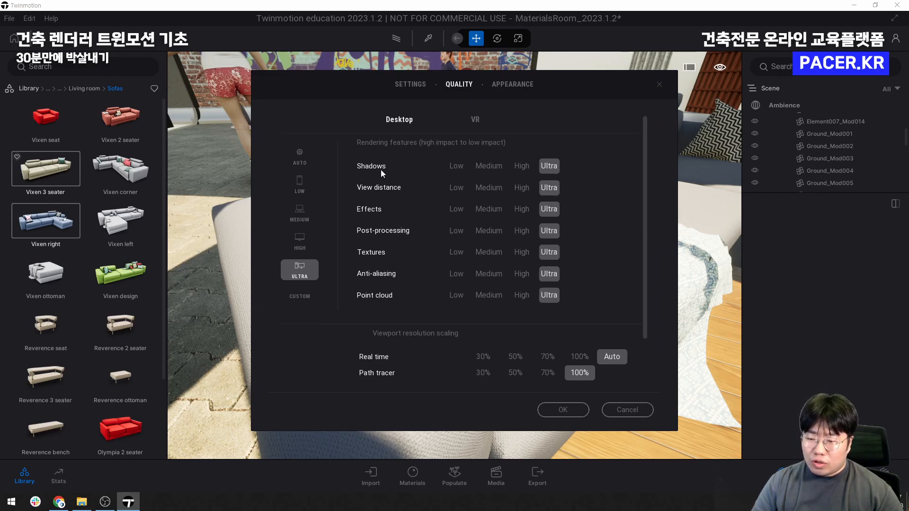
drag(555, 82, 704, 79)
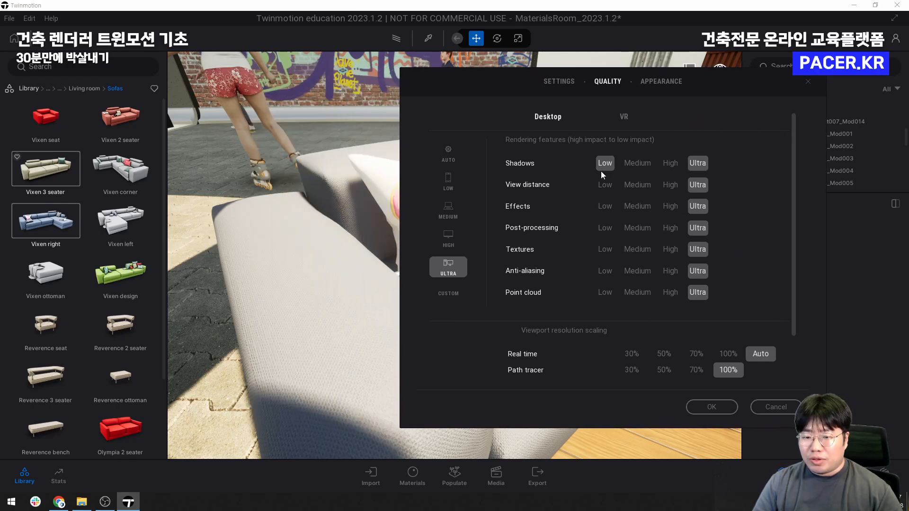
click(605, 163)
click(605, 185)
click(605, 206)
click(601, 228)
click(603, 249)
click(604, 271)
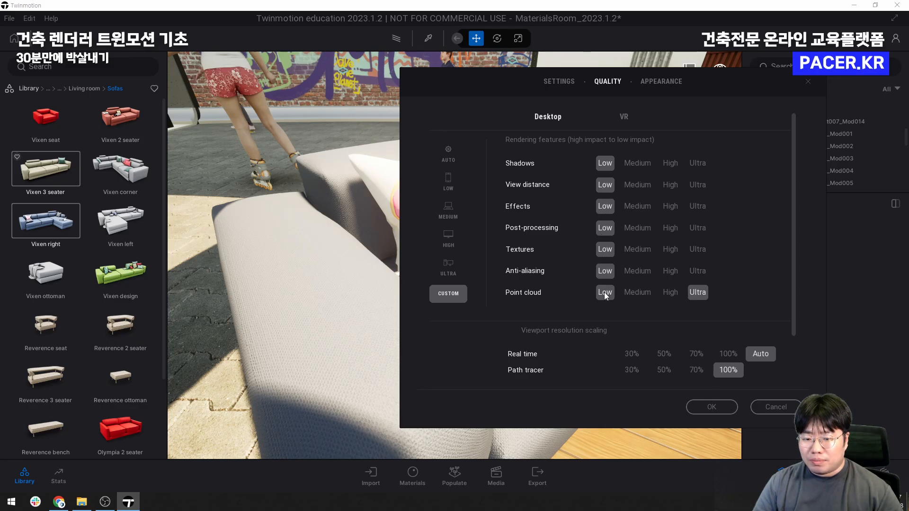
click(604, 292)
click(705, 407)
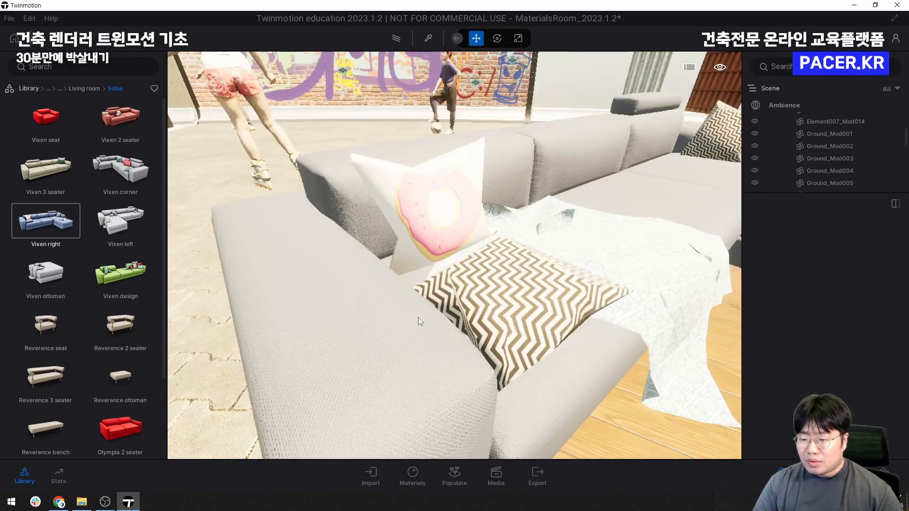
Open the Desktop quality preferences, trying Medium levels before setting Shadows through Anti-aliasing to Ultra with Point cloud at Low
shift+middle_drag(430, 237, 425, 195)
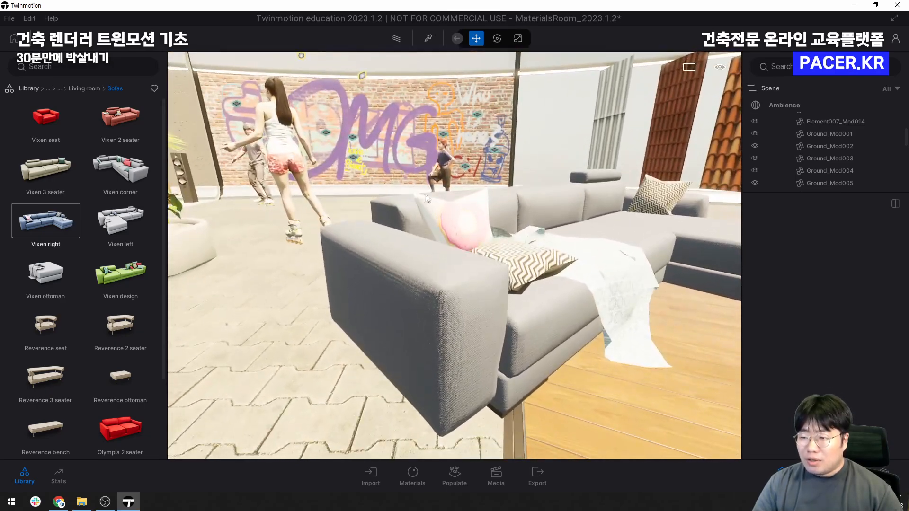
click(30, 19)
click(70, 169)
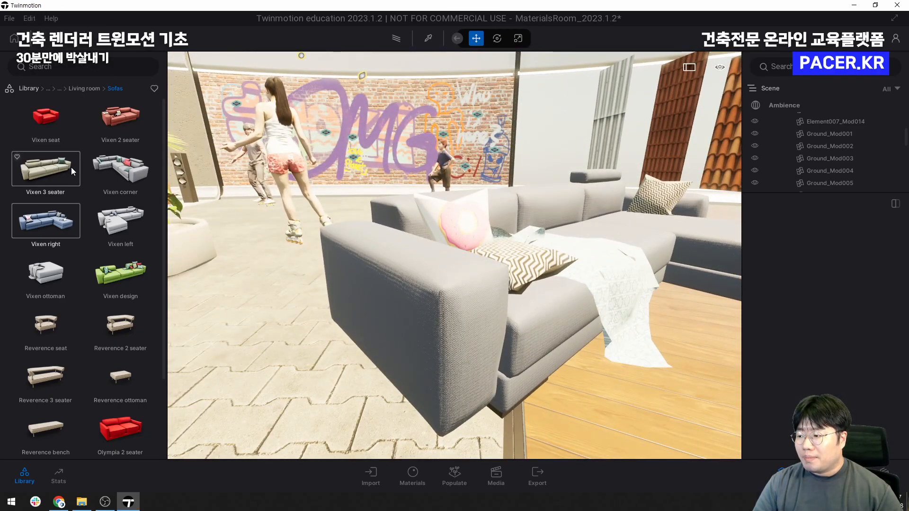
click(447, 84)
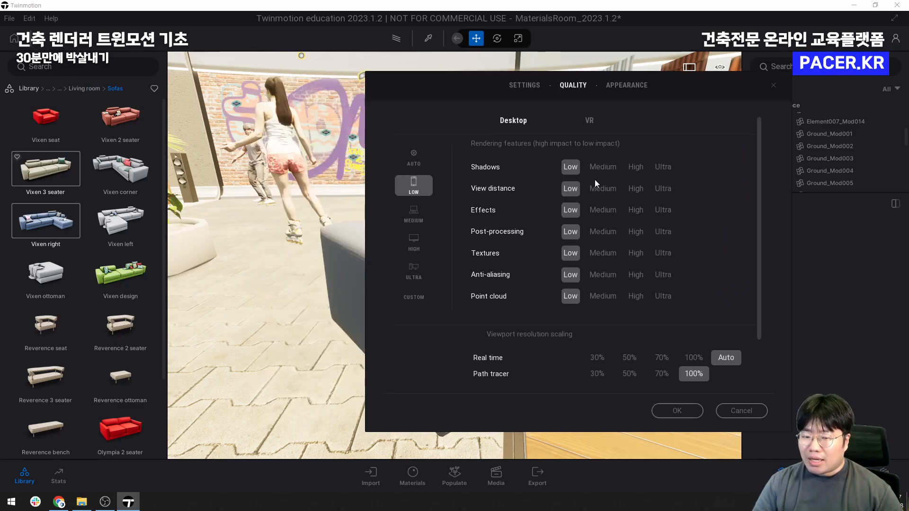
click(599, 169)
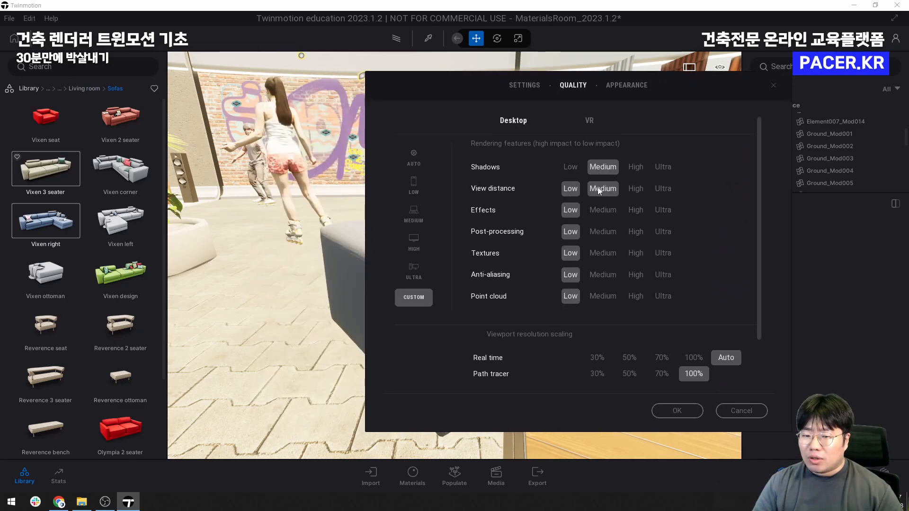
click(595, 232)
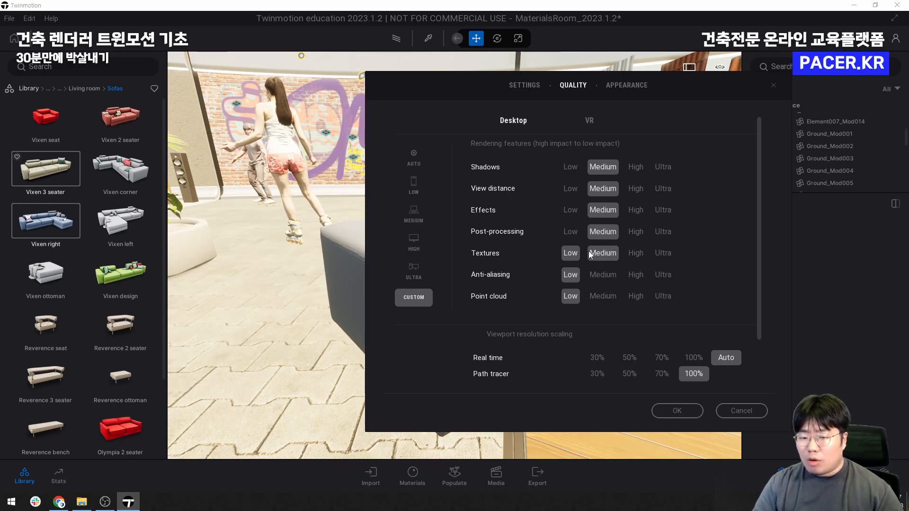
click(570, 168)
click(570, 189)
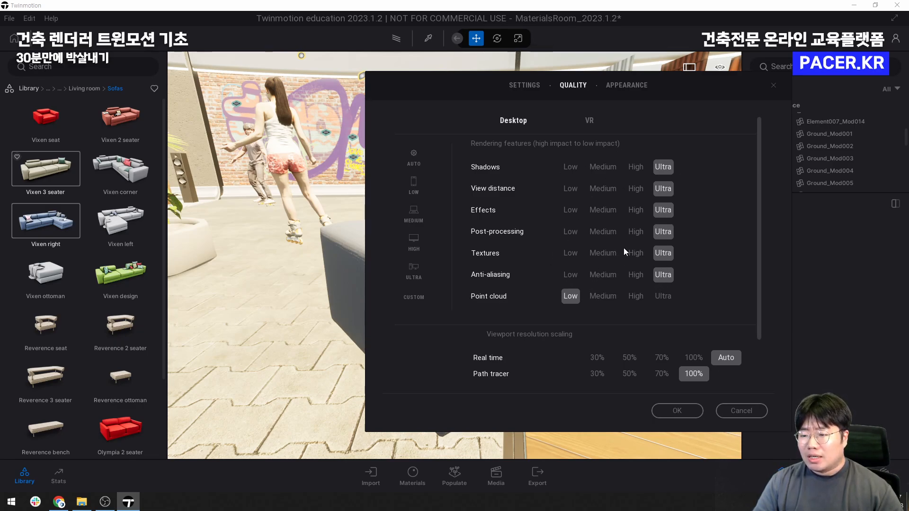
Open Windows Device Manager, check the graphics card model among the display adapters, and close it
click(3, 504)
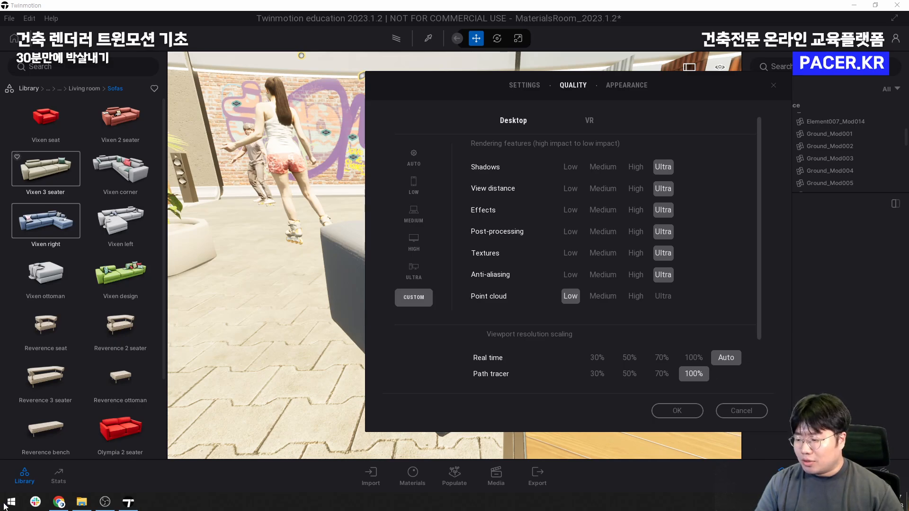
right_click(4, 504)
click(56, 306)
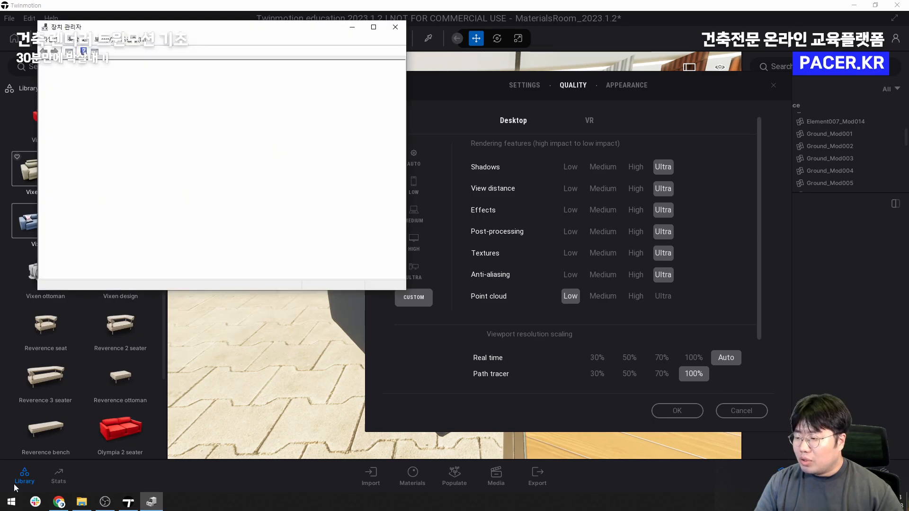
right_click(6, 507)
drag(186, 30, 486, 108)
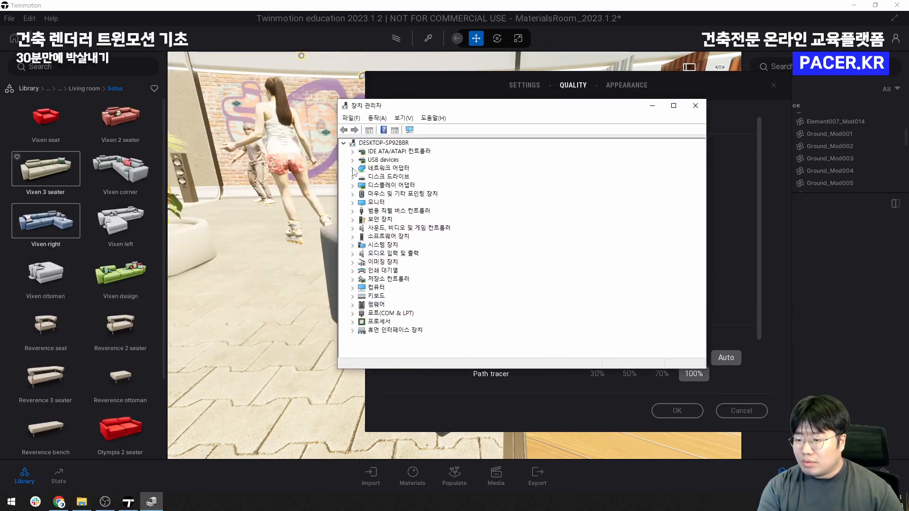
click(353, 186)
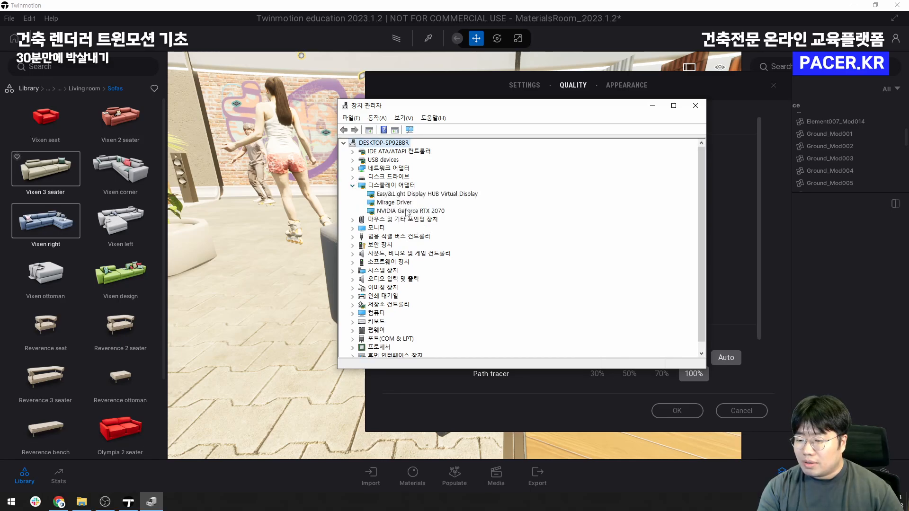
click(406, 211)
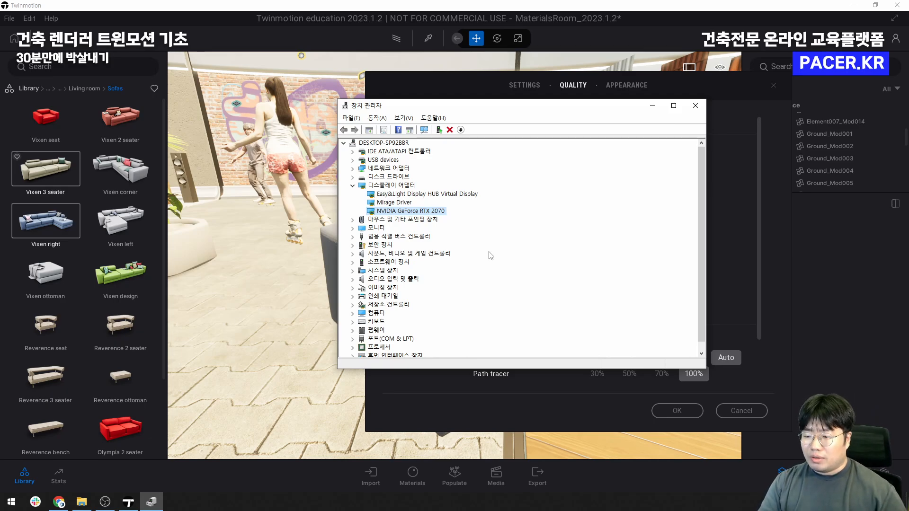
click(696, 105)
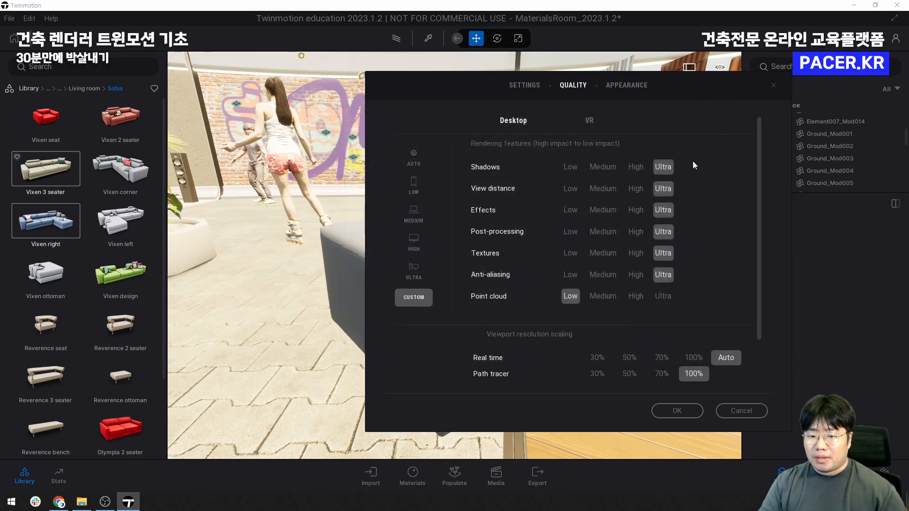
Try the Medium and High presets, and apply custom quality with Shadows through Anti-aliasing at Ultra and Point cloud at Low
click(603, 188)
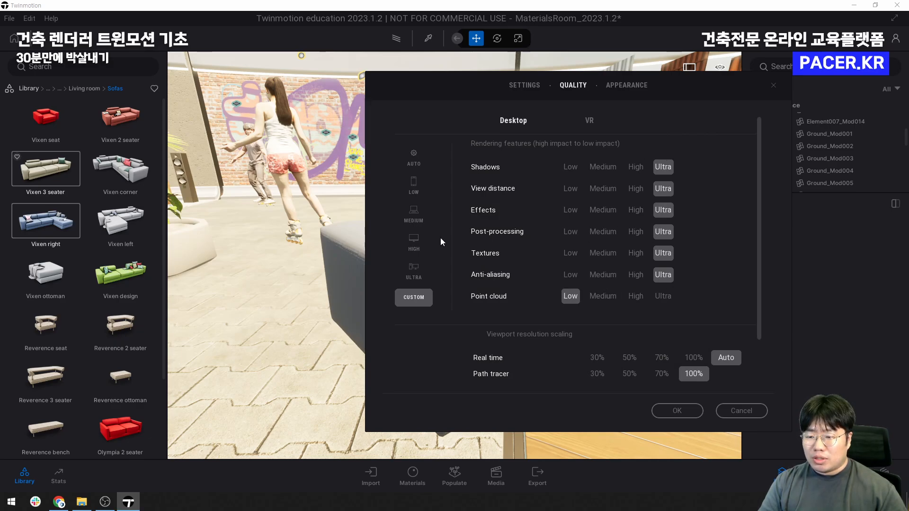
click(414, 215)
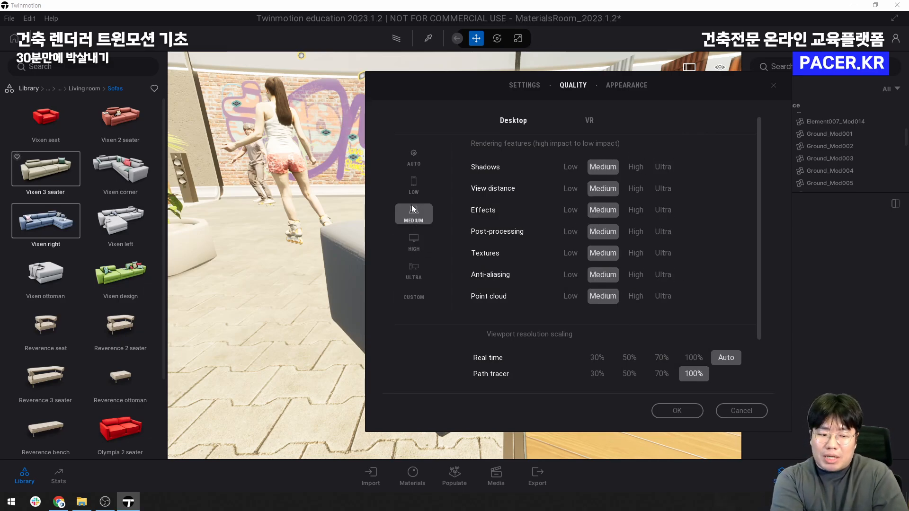
click(413, 247)
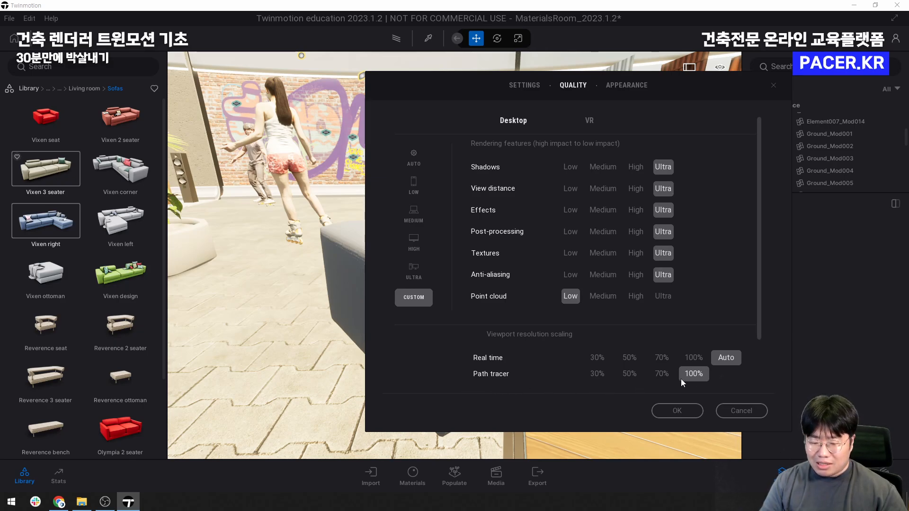
click(673, 408)
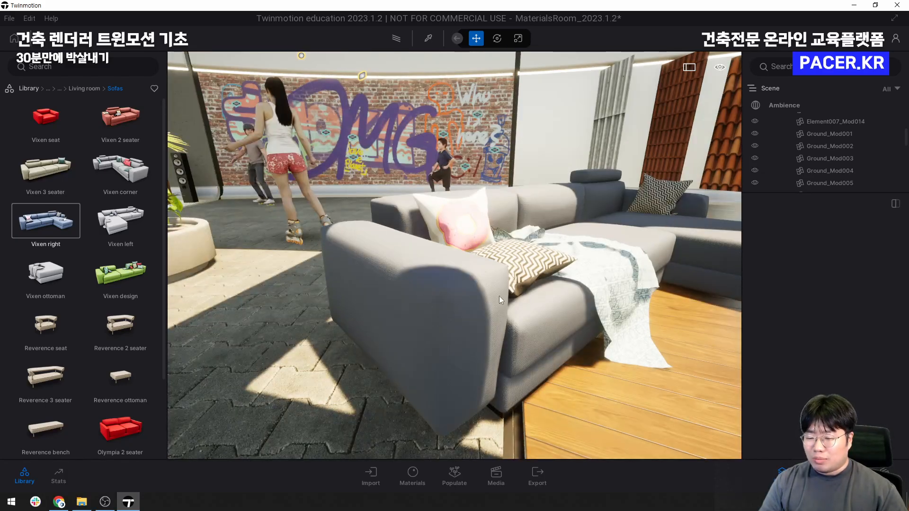
Move the Vixen right sofa across the wooden floor to the shaded area in front of the roof-tile samples
shift+middle_drag(497, 297, 455, 312)
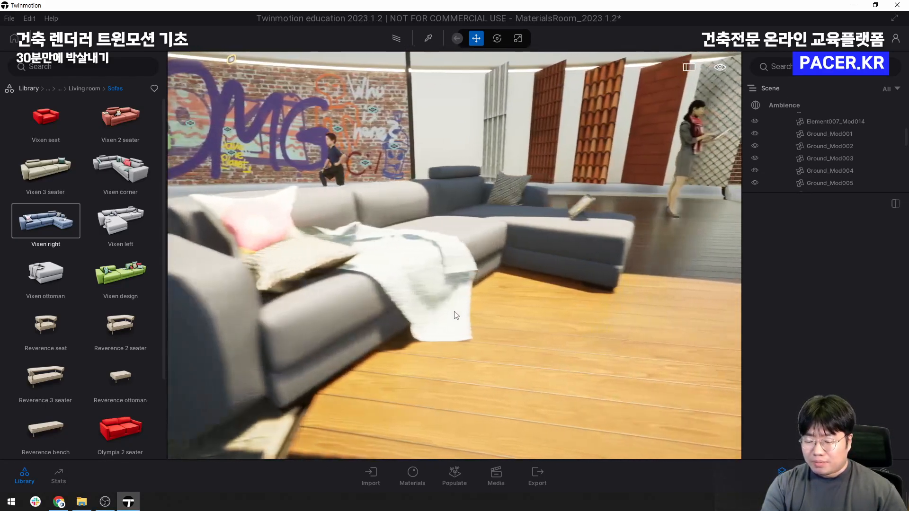
scroll(414, 332, up, 10)
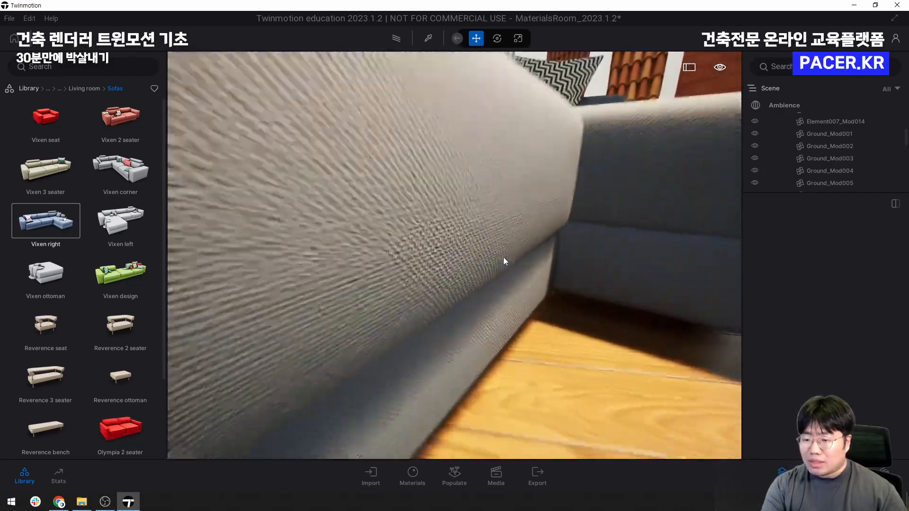
scroll(503, 262, down, 10)
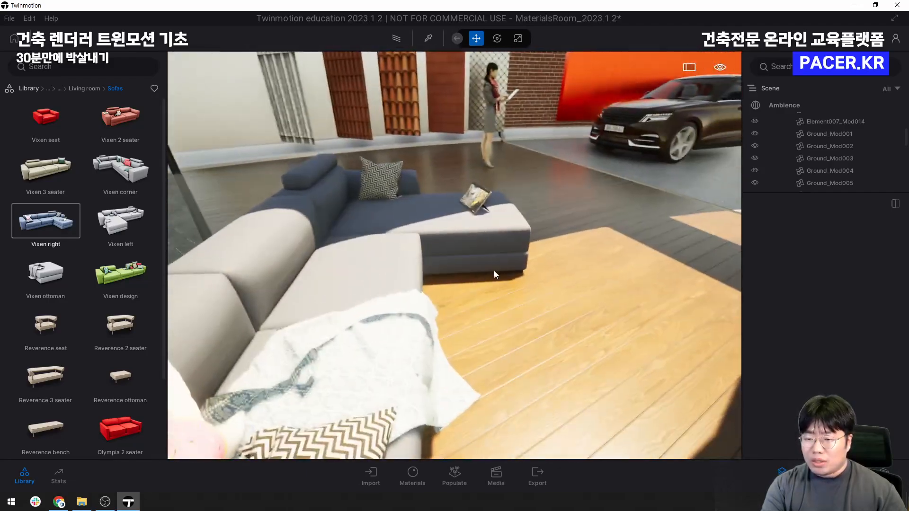
scroll(473, 279, down, 5)
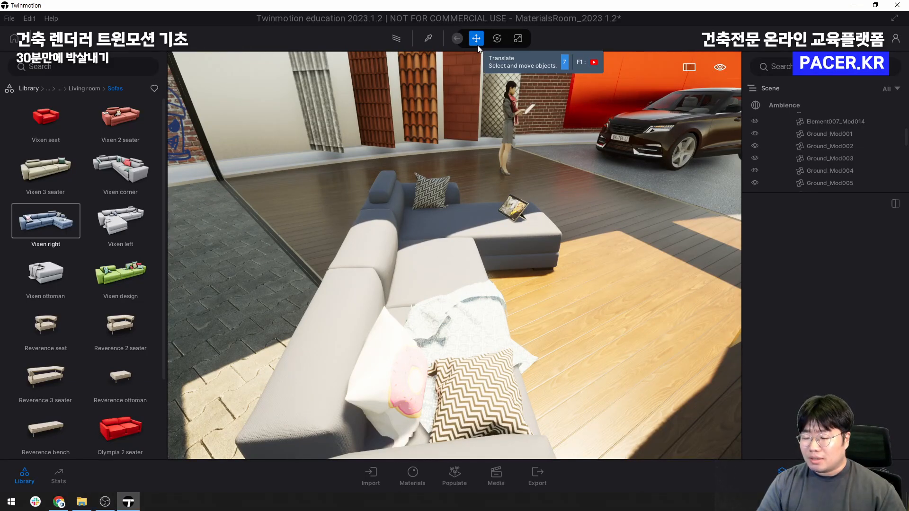
click(429, 265)
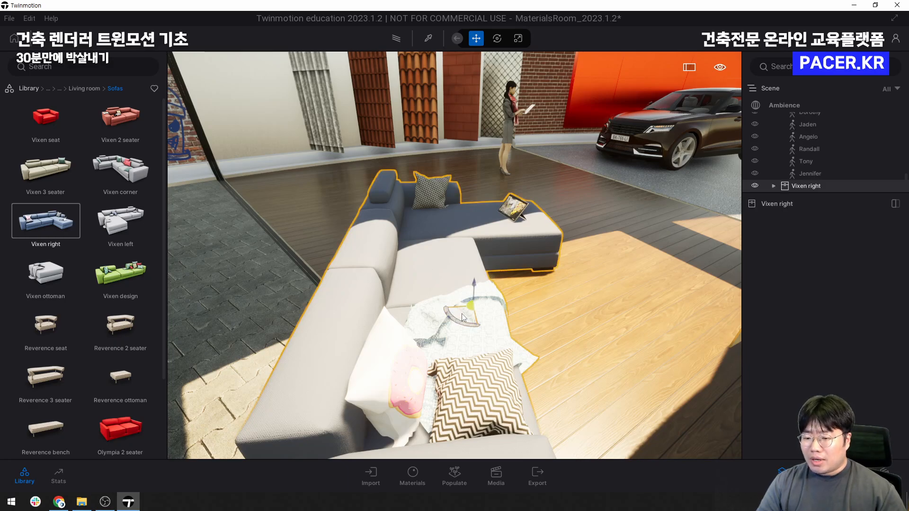
scroll(476, 320, down, 5)
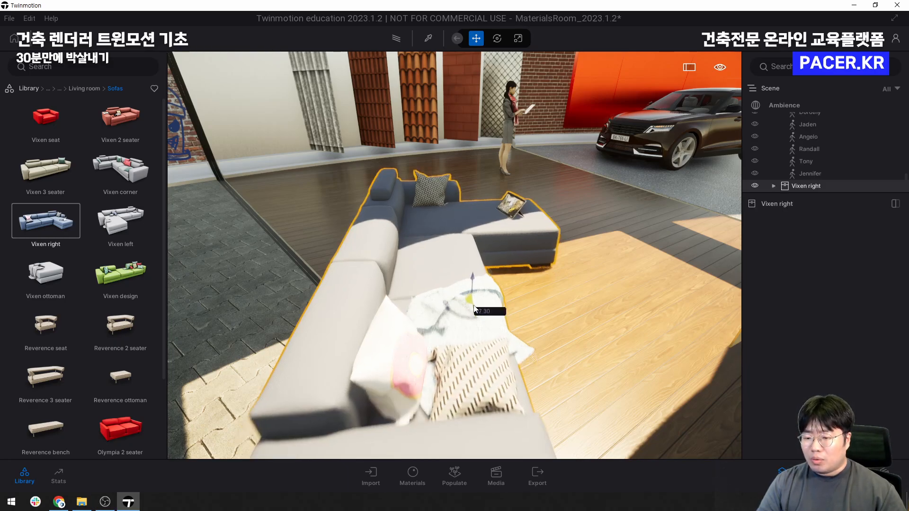
drag(458, 284, 395, 206)
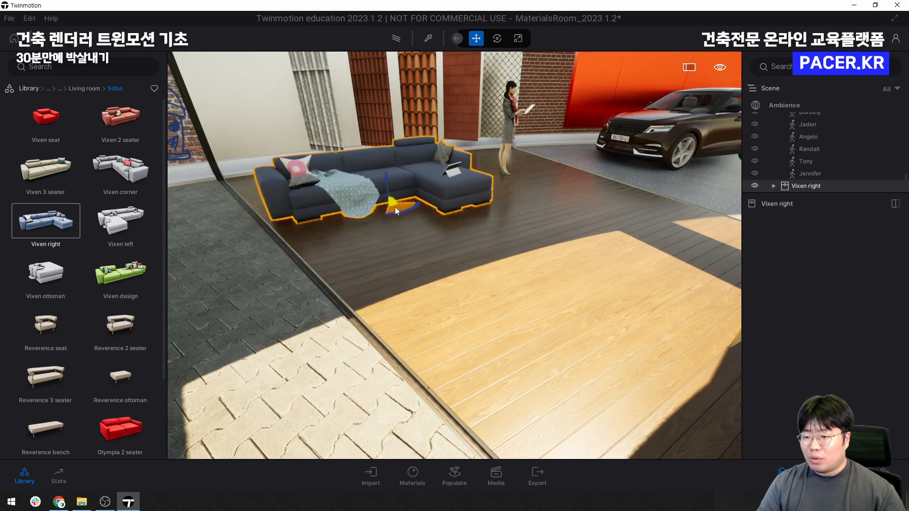
click(457, 243)
Place a Small fire from the Library's Objects, Particles category on the sofa's chaise, and undo the extra copy on the floor
click(27, 89)
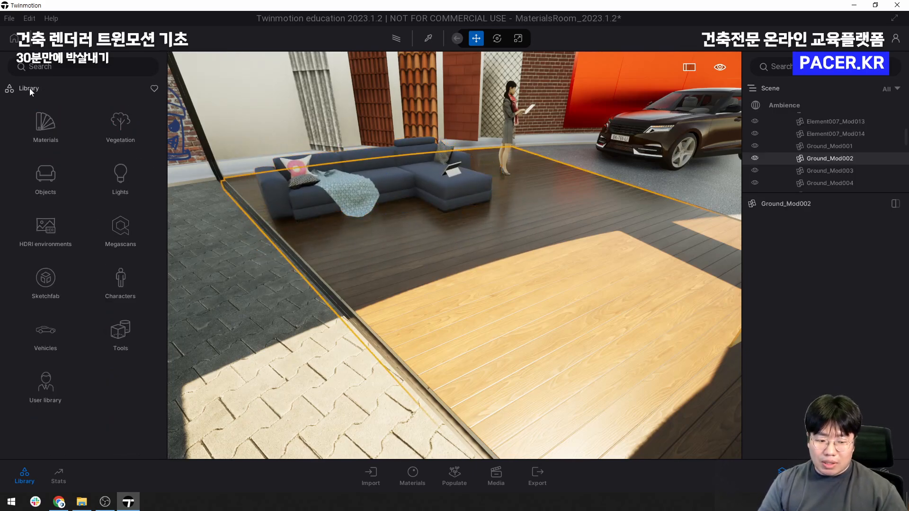
click(60, 190)
click(43, 221)
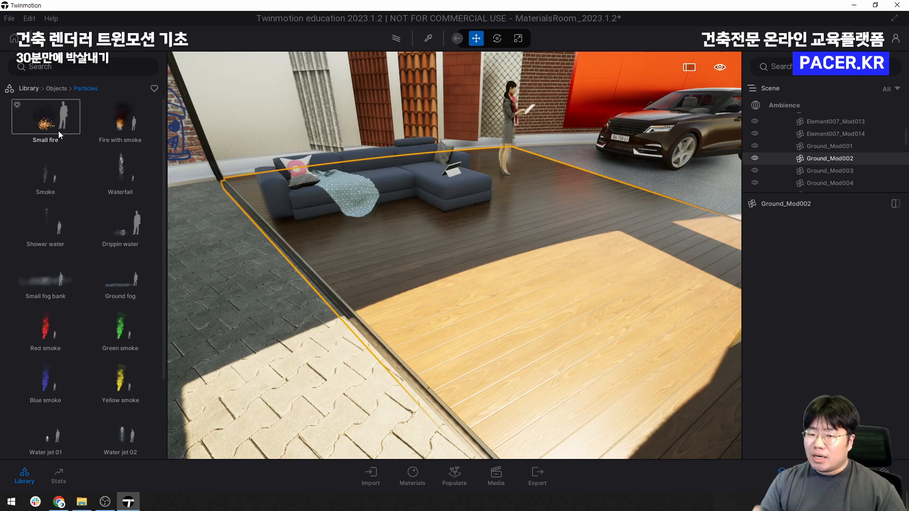
drag(58, 131, 394, 254)
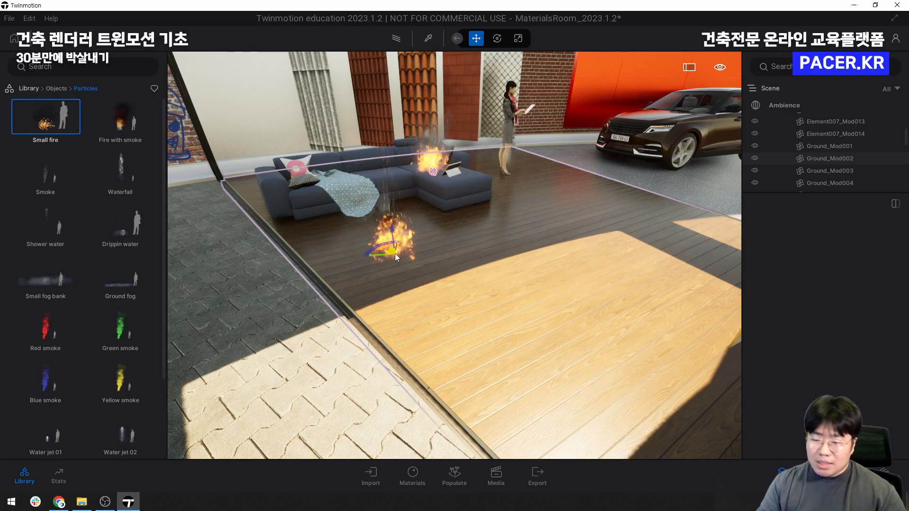
key(ctrl+z)
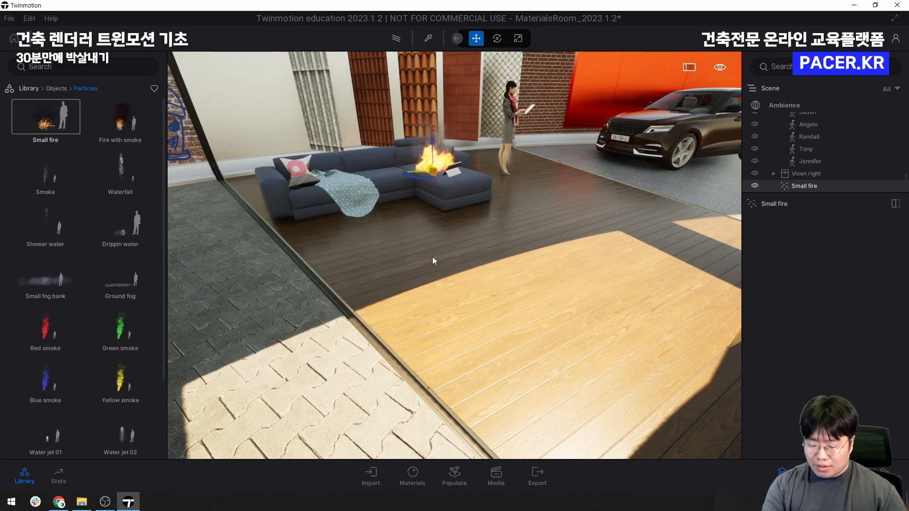
Examine the small fire on the sofa and its reflection in the tablet's screen up close
key(f)
scroll(451, 274, down, 1)
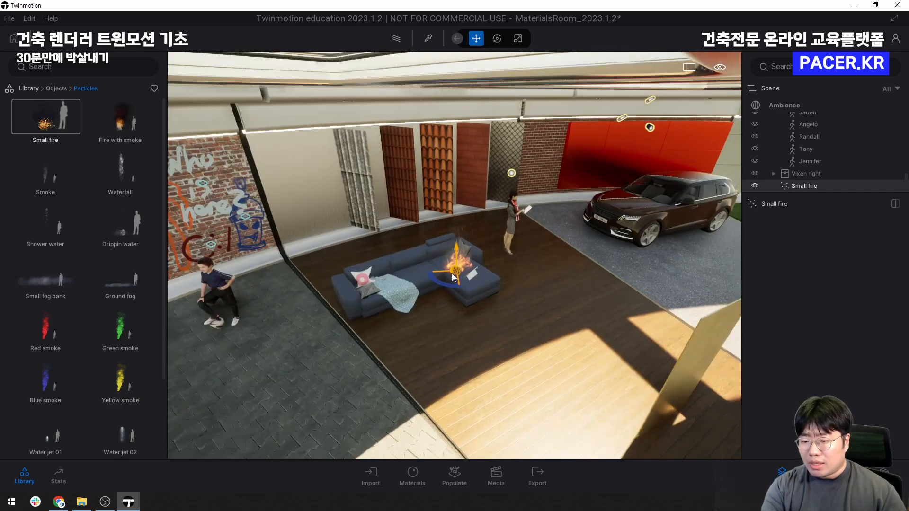
click(385, 280)
key(f)
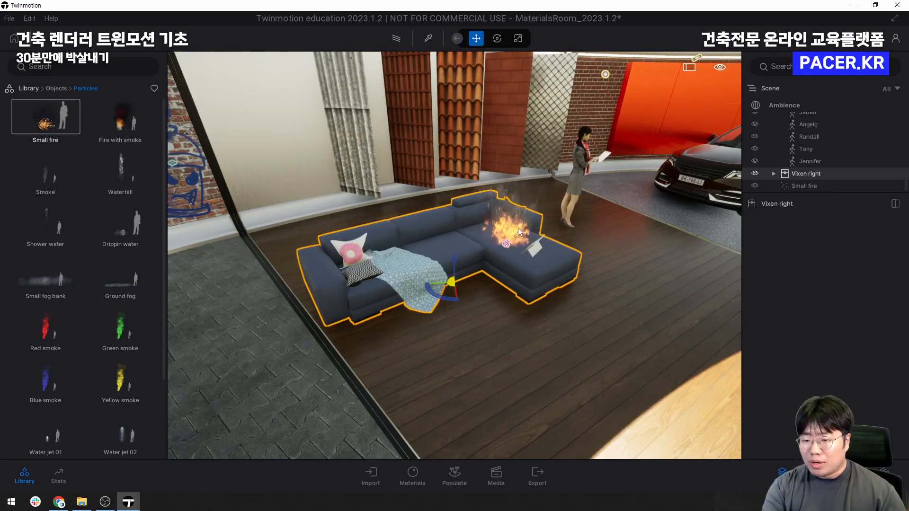
scroll(522, 225, up, 4)
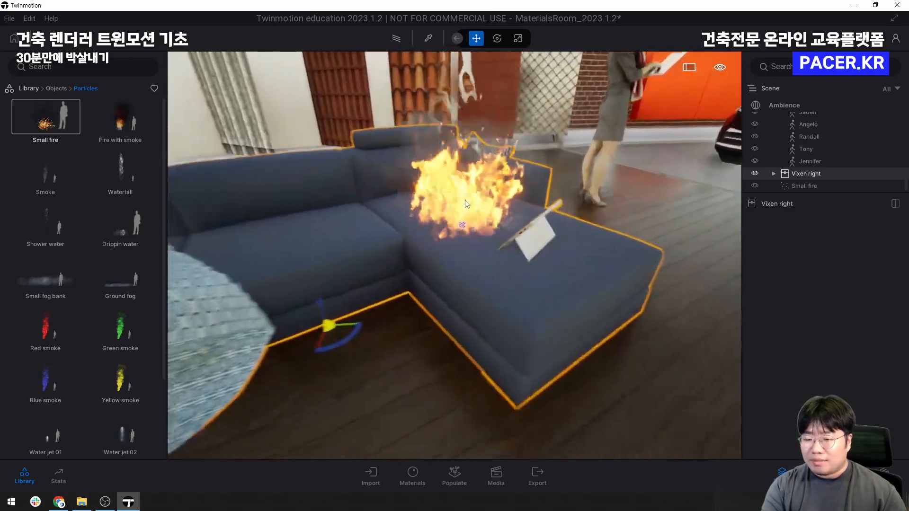
scroll(454, 204, up, 2)
middle_drag(463, 209, 462, 268)
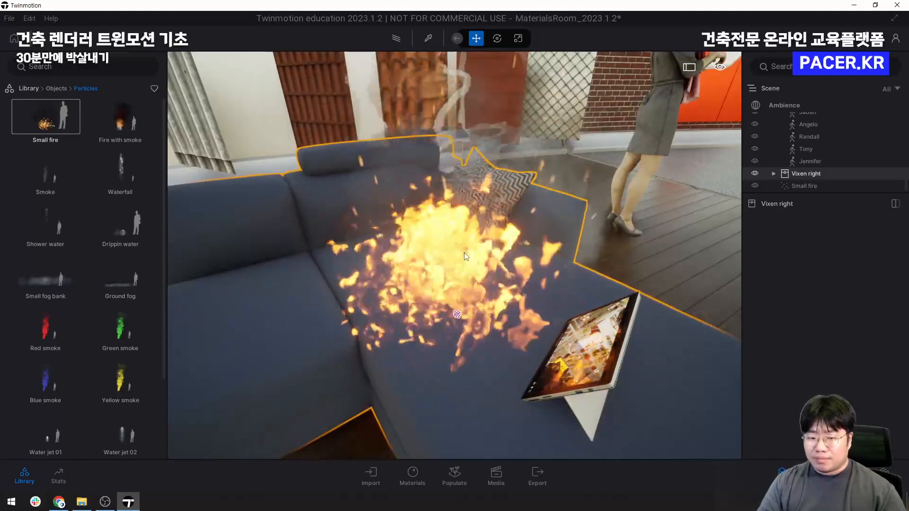
click(634, 196)
click(484, 246)
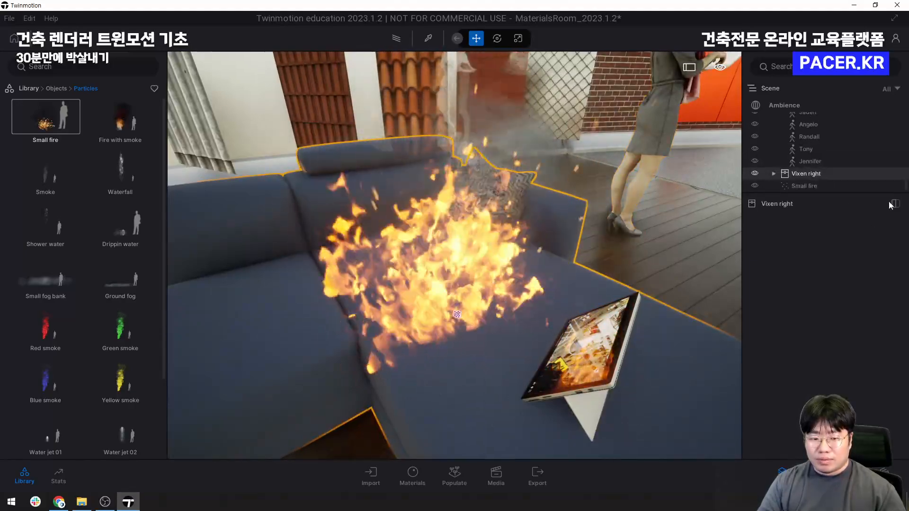
Expand and collapse the Vixen right sofa's properties, and reselect the sofa beneath the fire
click(893, 204)
click(729, 63)
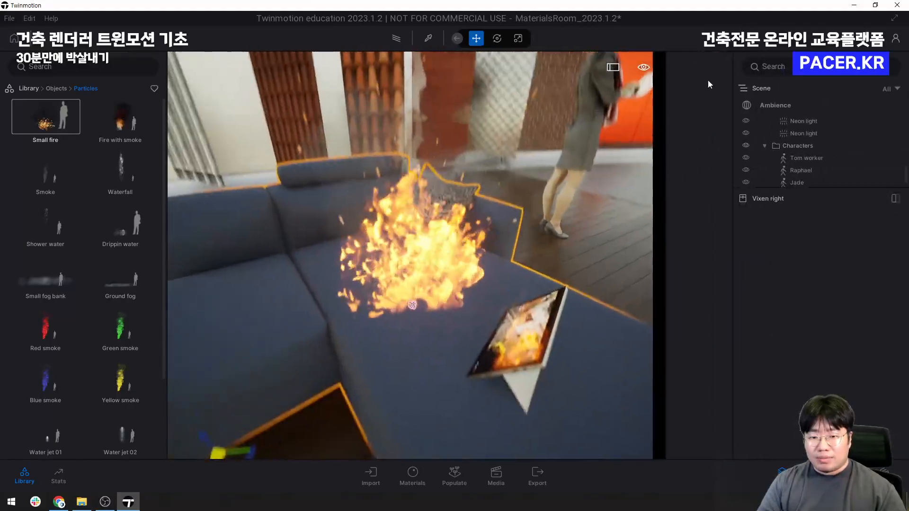
click(560, 194)
scroll(449, 269, down, 4)
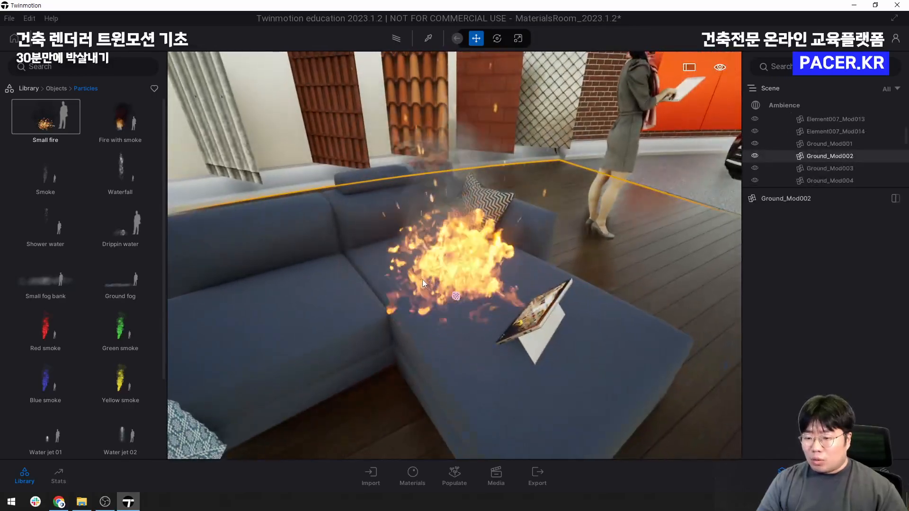
scroll(416, 284, down, 2)
click(458, 266)
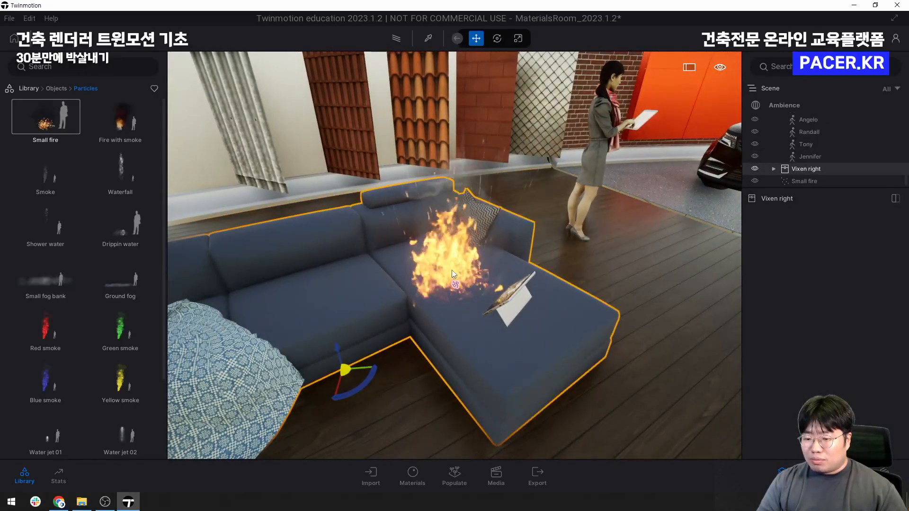
Select the small fire on the sofa, followed by the wooden floor under the sofa
click(456, 286)
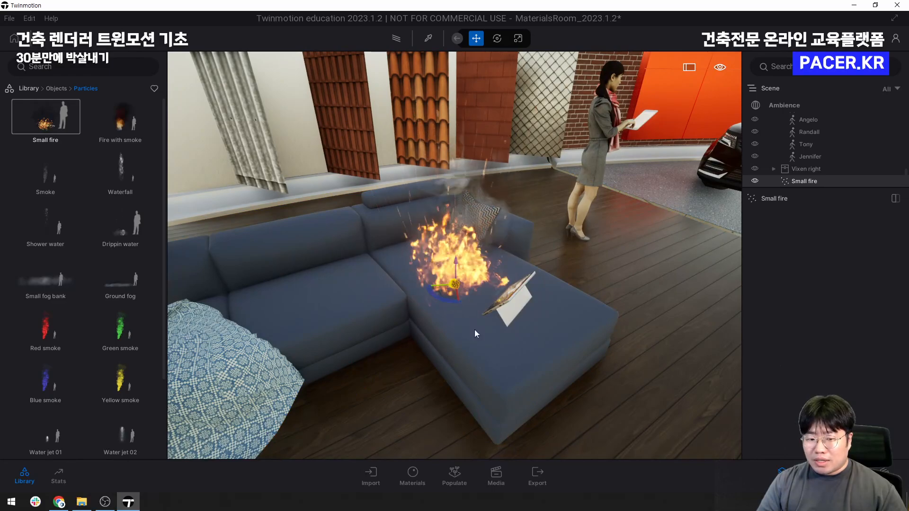
click(445, 263)
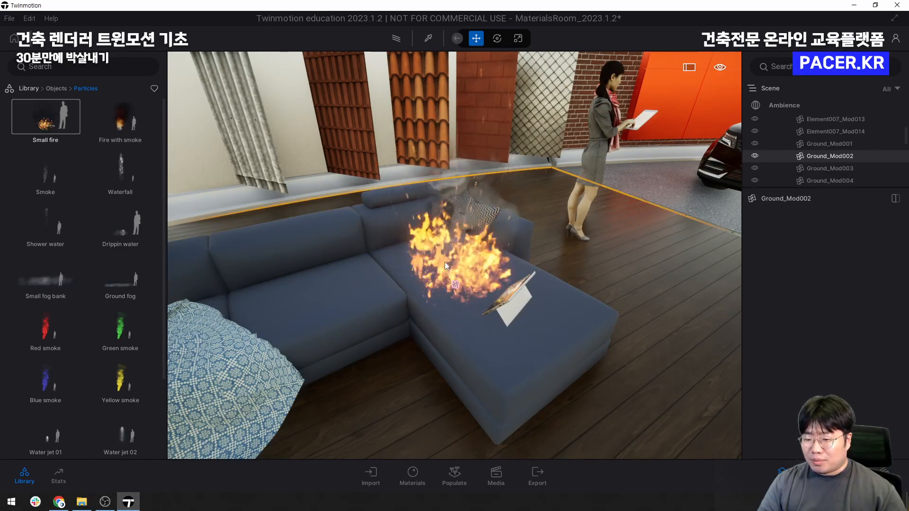
click(559, 258)
scroll(549, 265, down, 4)
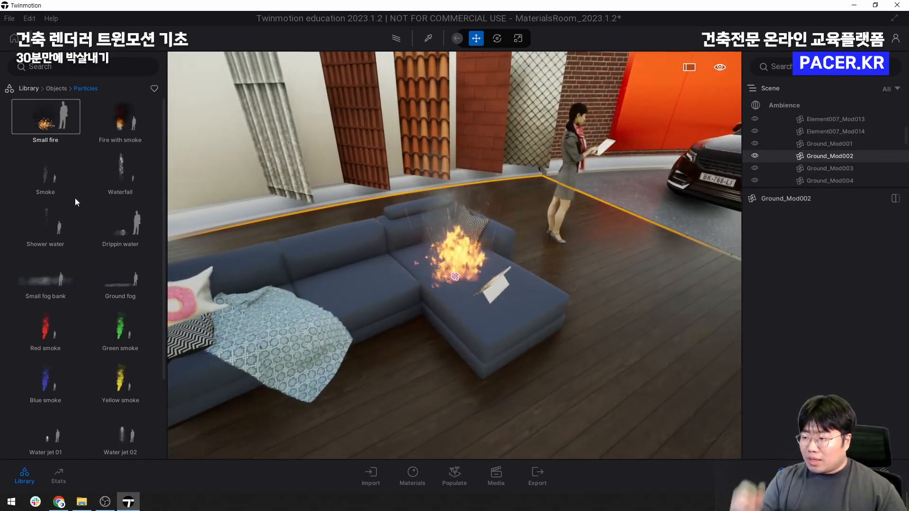
Look through the Library's Lights category and return to the Library's top level
click(25, 89)
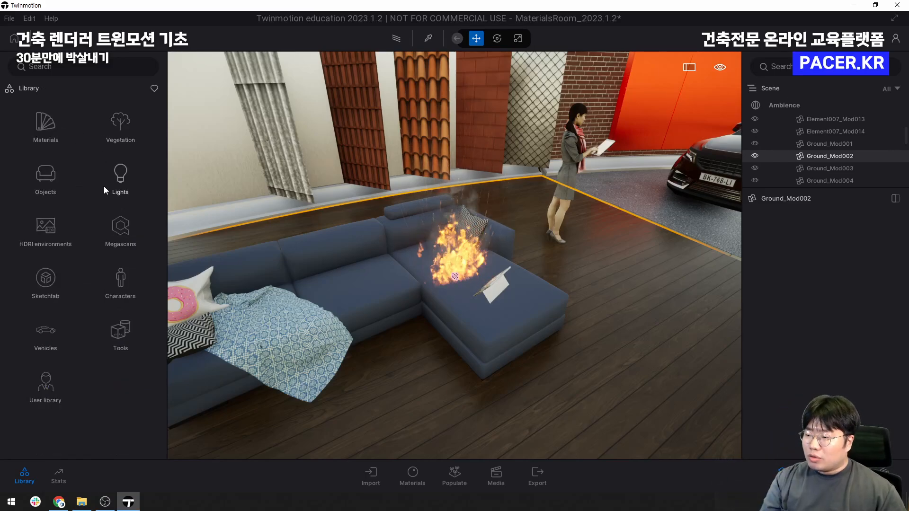
click(120, 176)
drag(118, 179, 84, 188)
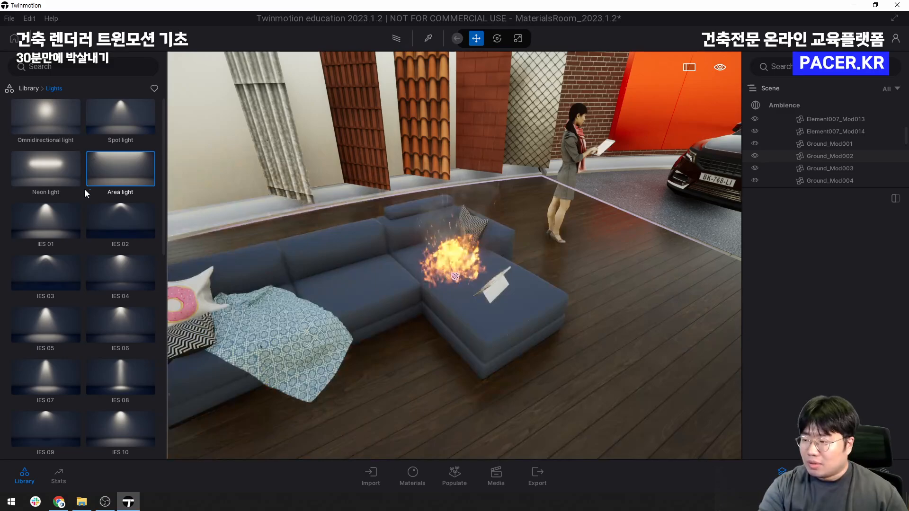
click(33, 90)
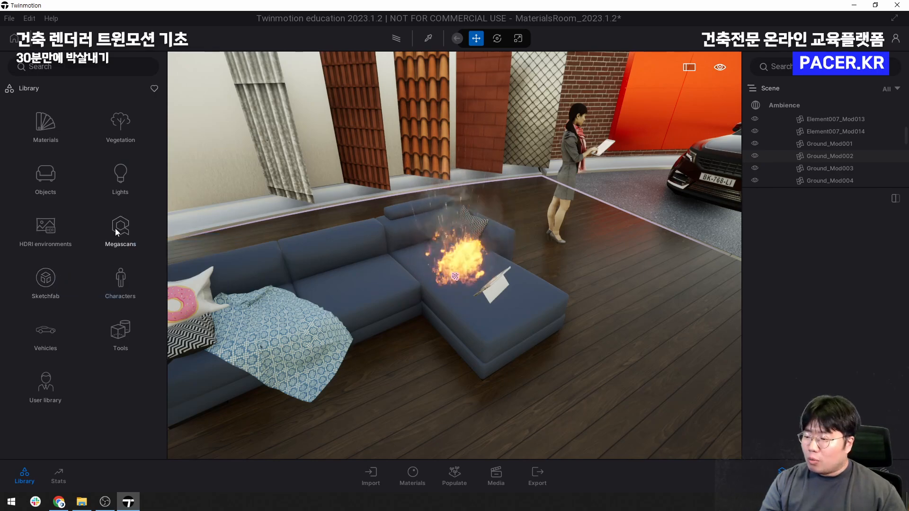
Open the Library's Forge collection under Megascans, 3D assets, Historical, Medieval
shift+middle_drag(487, 225, 526, 206)
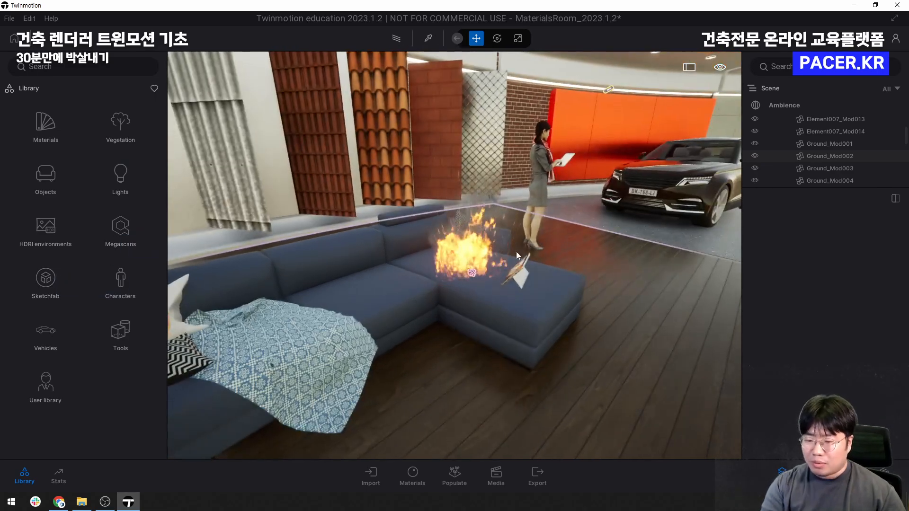
scroll(511, 265, down, 5)
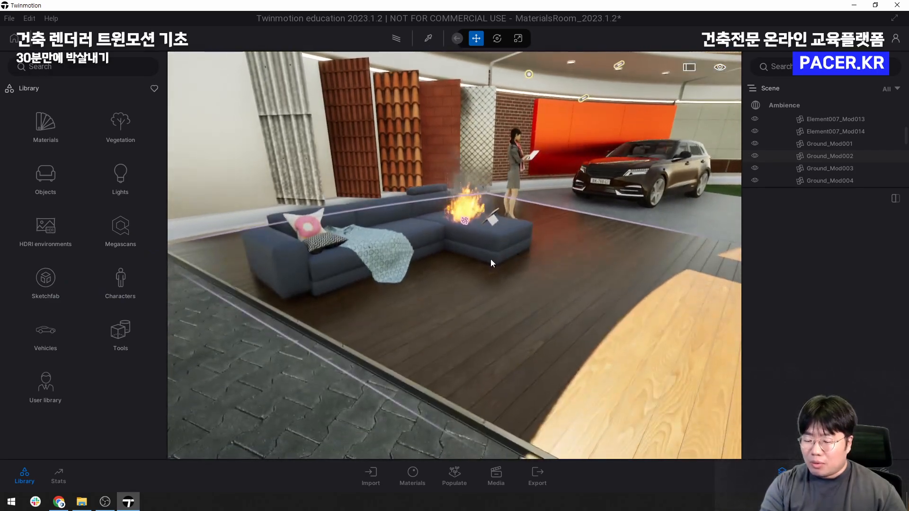
shift+middle_drag(491, 259, 523, 240)
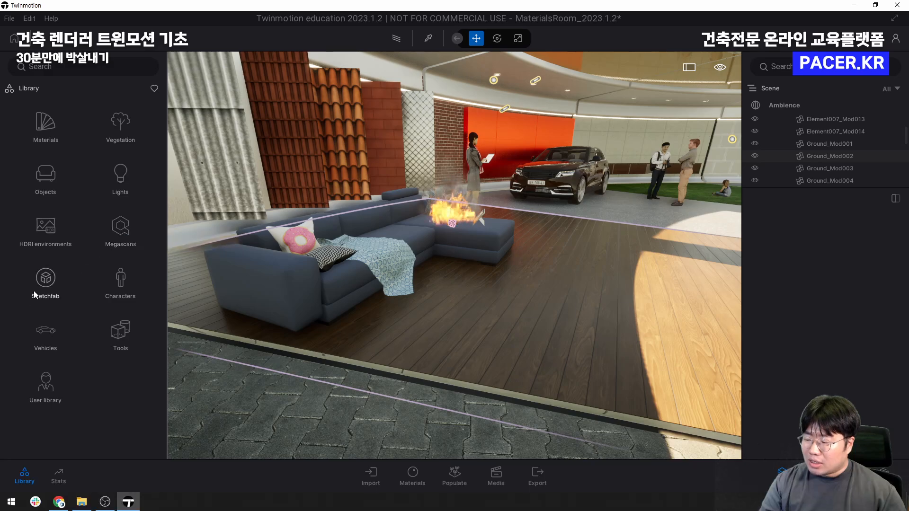
click(117, 234)
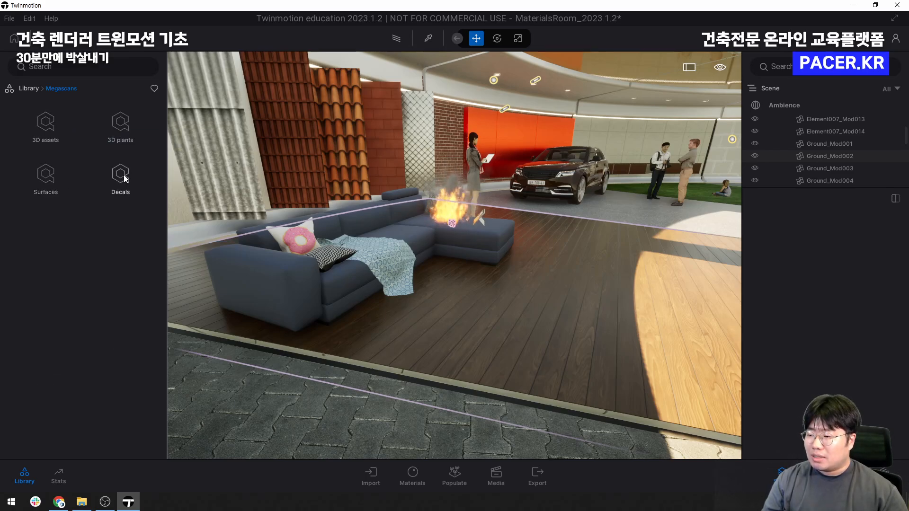
click(40, 126)
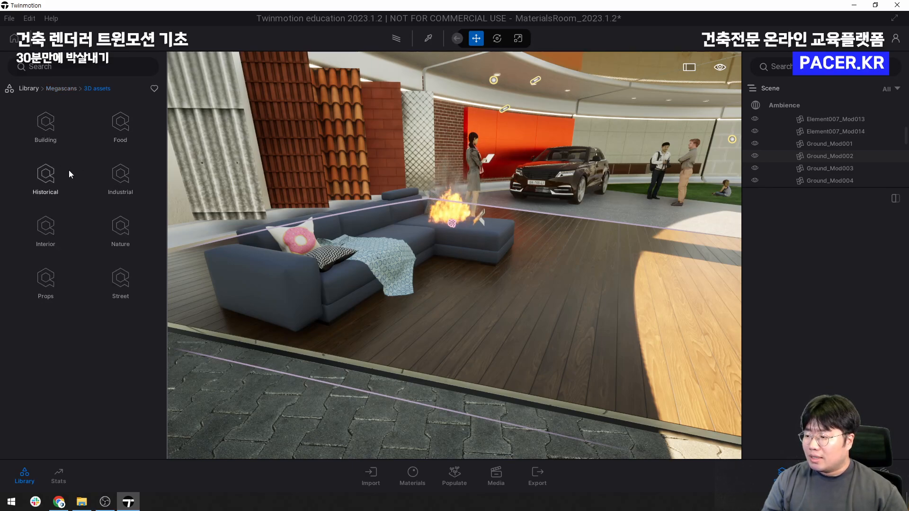
click(49, 194)
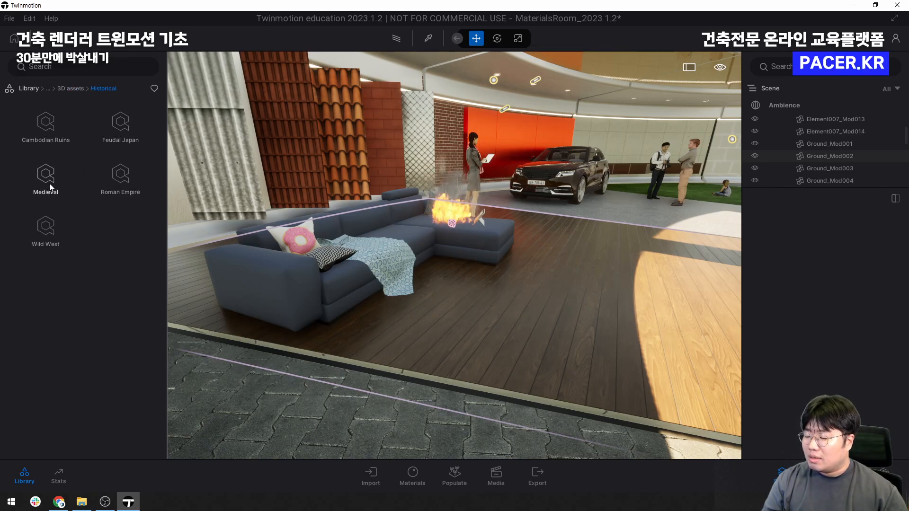
click(49, 184)
click(52, 178)
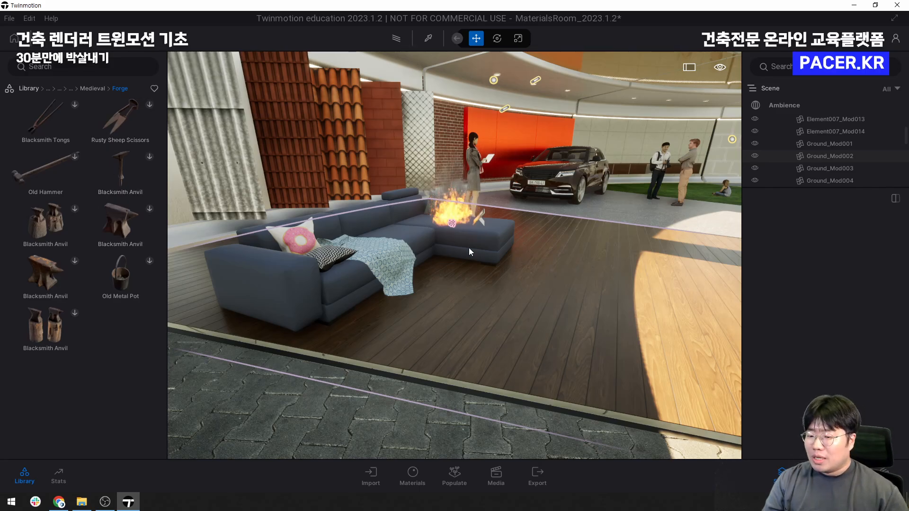
Download the wide-footed Blacksmith Anvil from the Forge collection and place it on the sunlit part of the wooden floor
shift+middle_drag(469, 248, 518, 255)
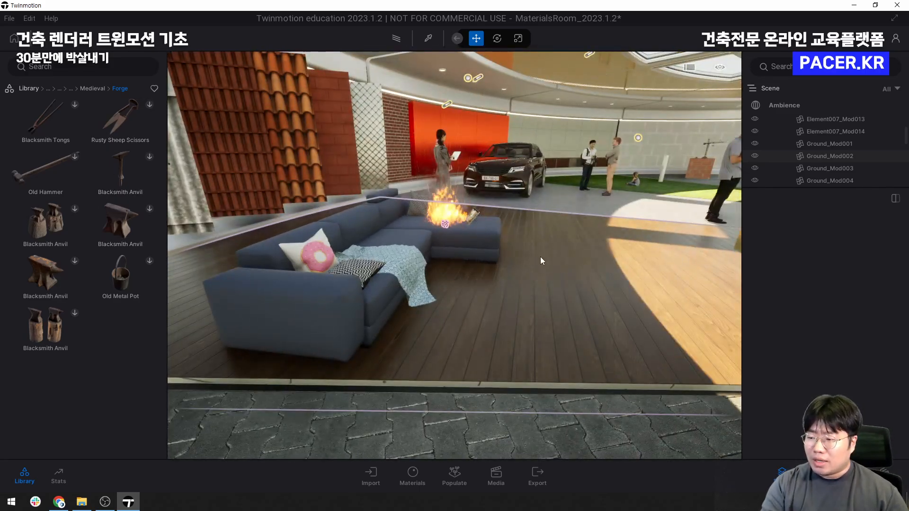
key(d)
key(w)
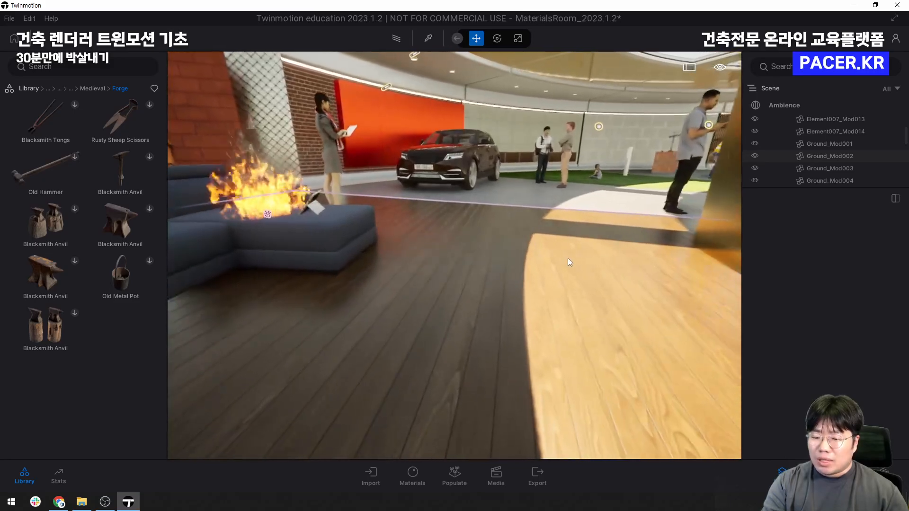
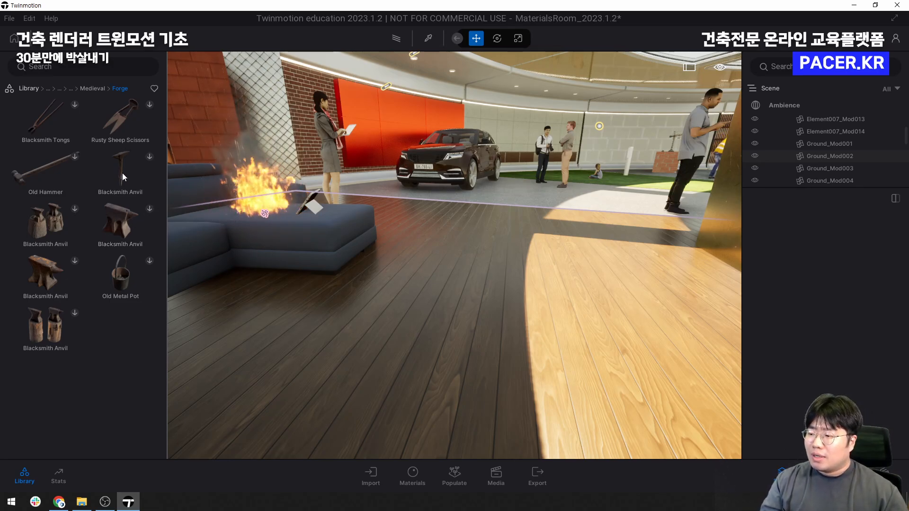
click(149, 209)
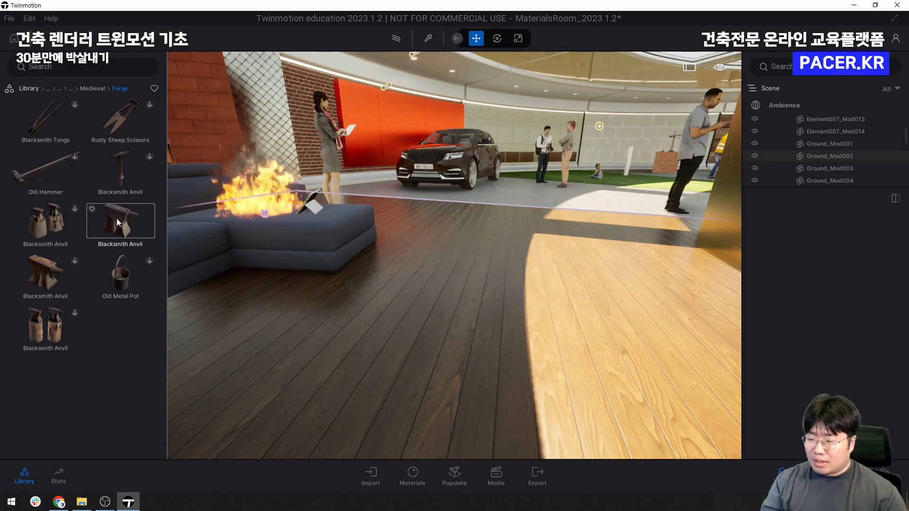
drag(117, 220, 568, 289)
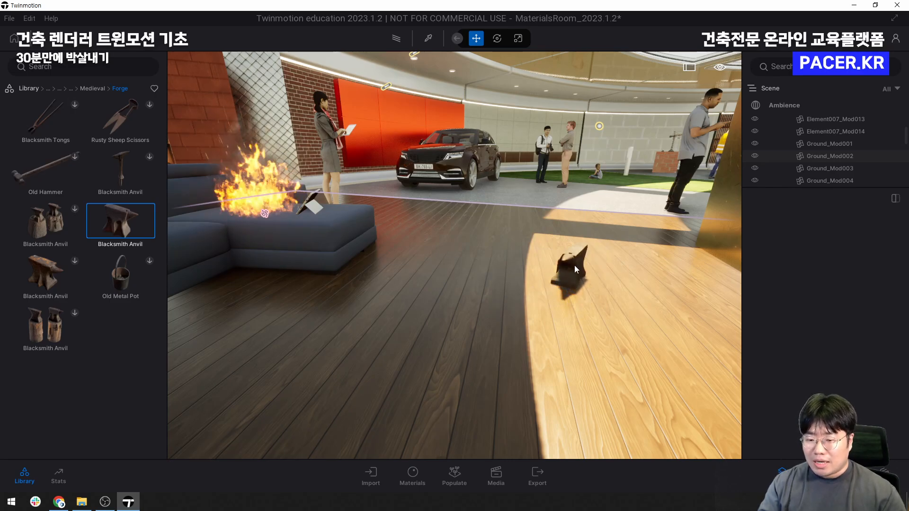
click(554, 282)
Examine the Blacksmith Anvil's surface detail and shadow on the sunlit floor from several close angles
double_click(546, 283)
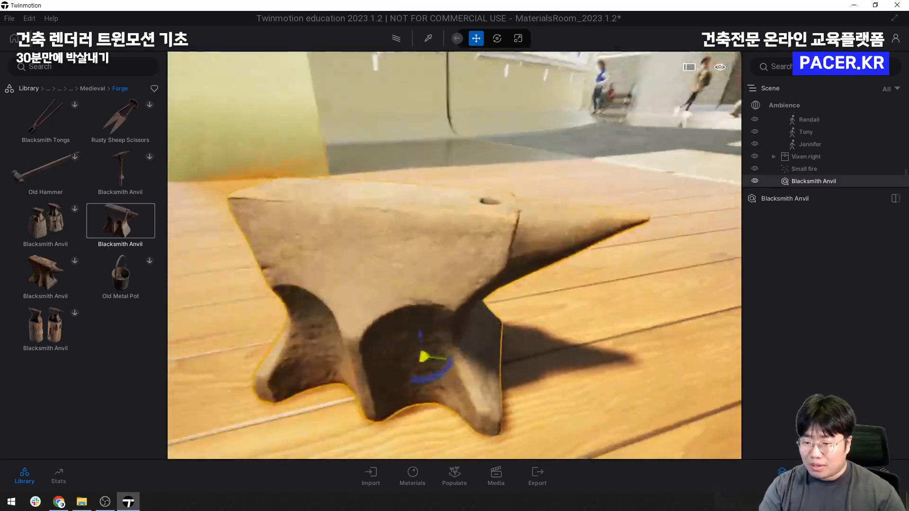
shift+middle_drag(428, 278, 449, 271)
scroll(451, 265, up, 3)
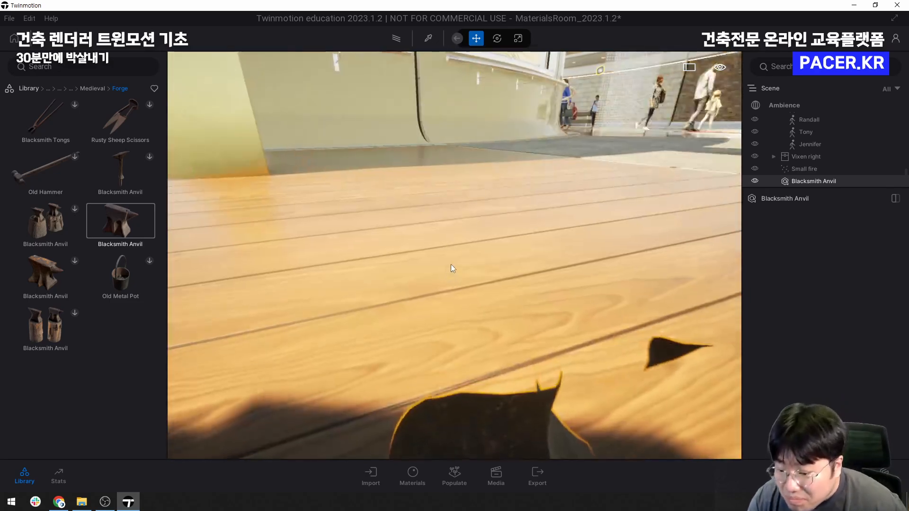
scroll(450, 266, down, 2)
scroll(450, 265, down, 3)
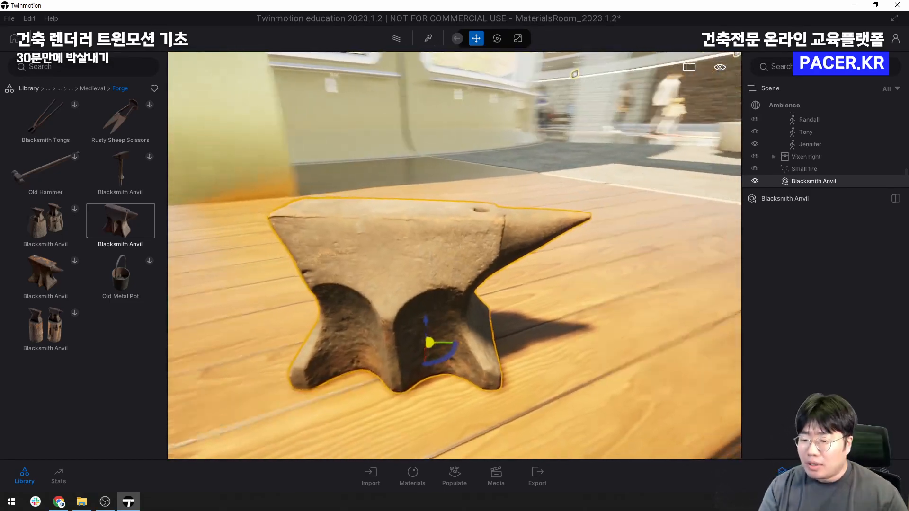
shift+middle_drag(451, 264, 544, 242)
scroll(425, 262, down, 5)
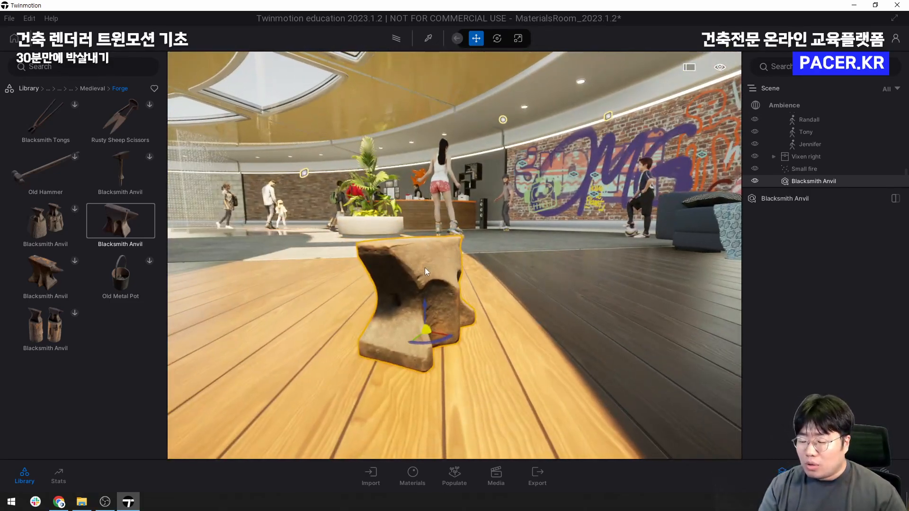
scroll(467, 265, up, 3)
click(517, 277)
shift+middle_drag(517, 277, 398, 289)
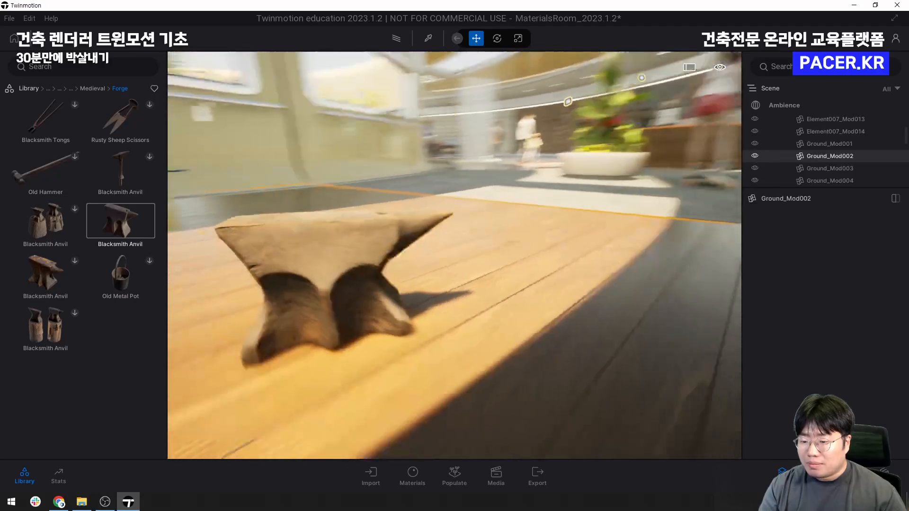
shift+middle_drag(210, 218, 204, 227)
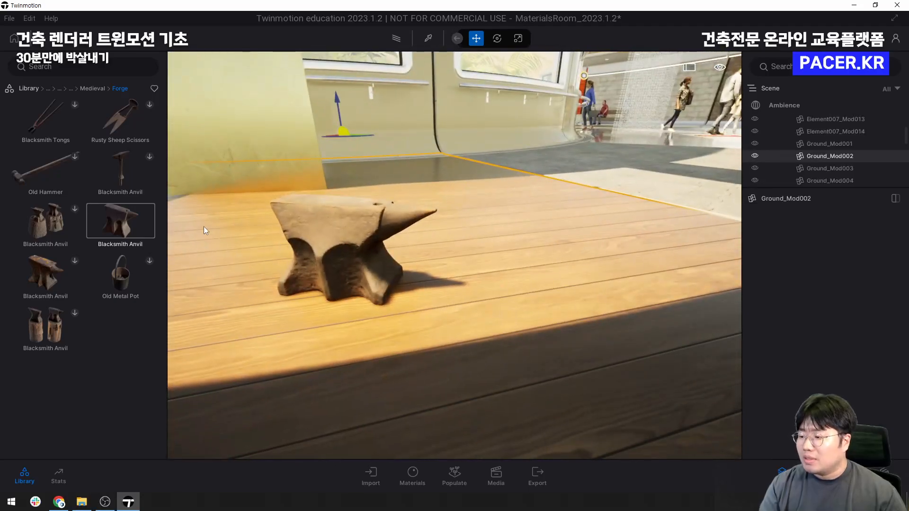
Download the hammer-shaped Blacksmith Anvil and the Rusty Sheep Scissors, and place the scissors on the wooden floor beside the anvil
click(147, 158)
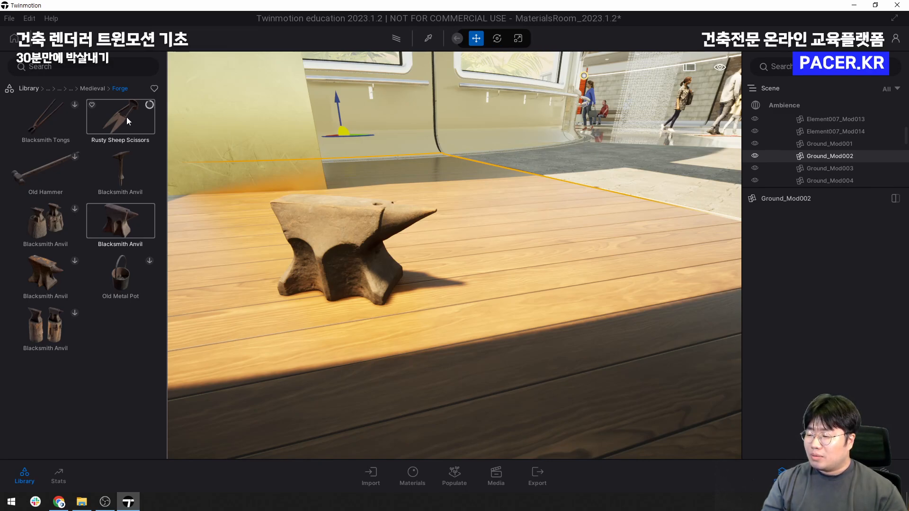
drag(112, 111, 501, 281)
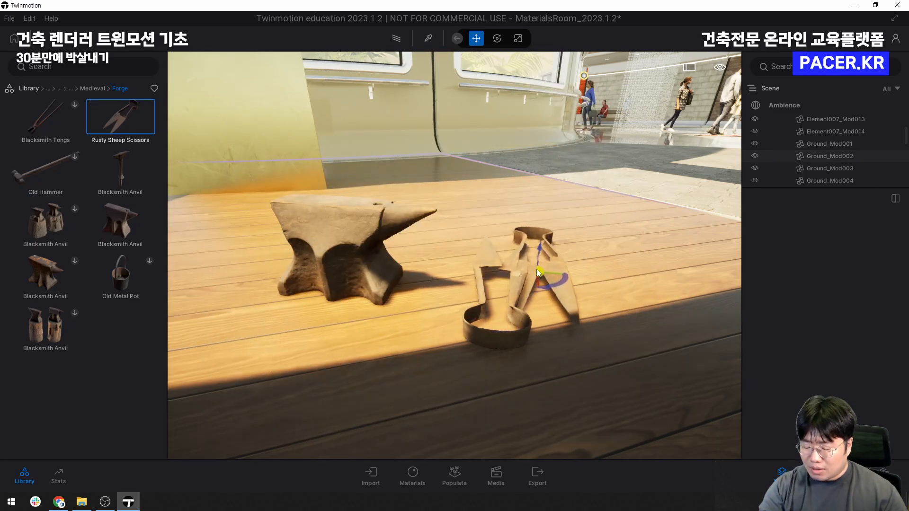
Delete the extra Rusty Sheep Scissors beside the anvil and examine the remaining pair up close
key(Delete)
shift+middle_drag(544, 261, 574, 223)
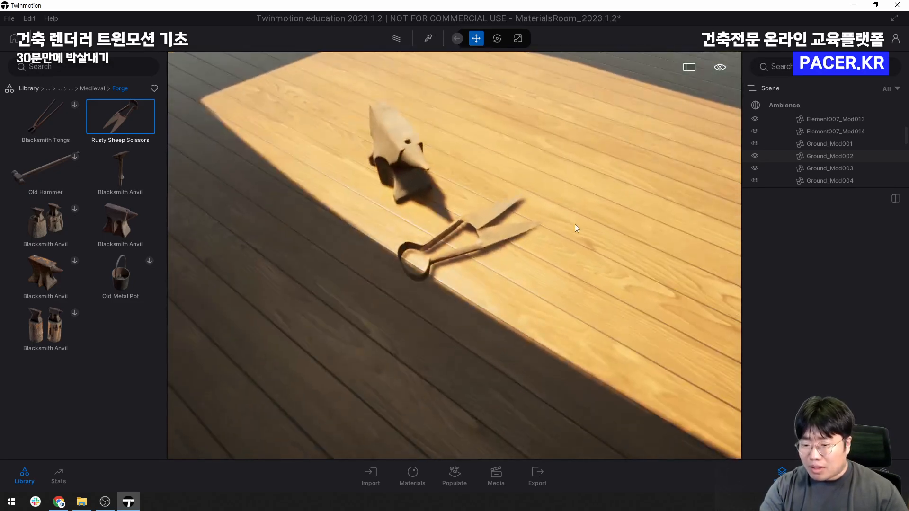
click(483, 236)
scroll(483, 235, up, 5)
click(455, 184)
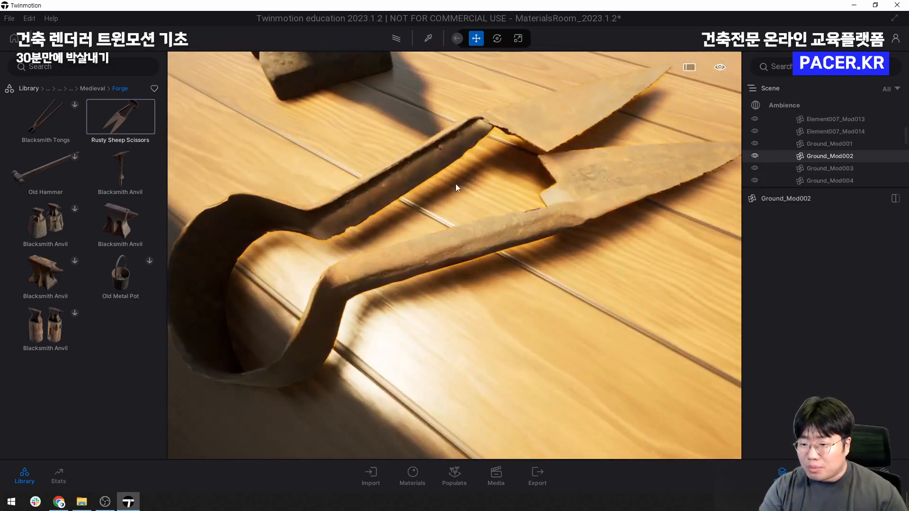
Return the asset library from the Forge folder to its top-level categories
scroll(455, 183, down, 3)
scroll(455, 183, down, 5)
shift+middle_drag(476, 212, 440, 166)
shift+middle_drag(195, 171, 188, 176)
click(33, 92)
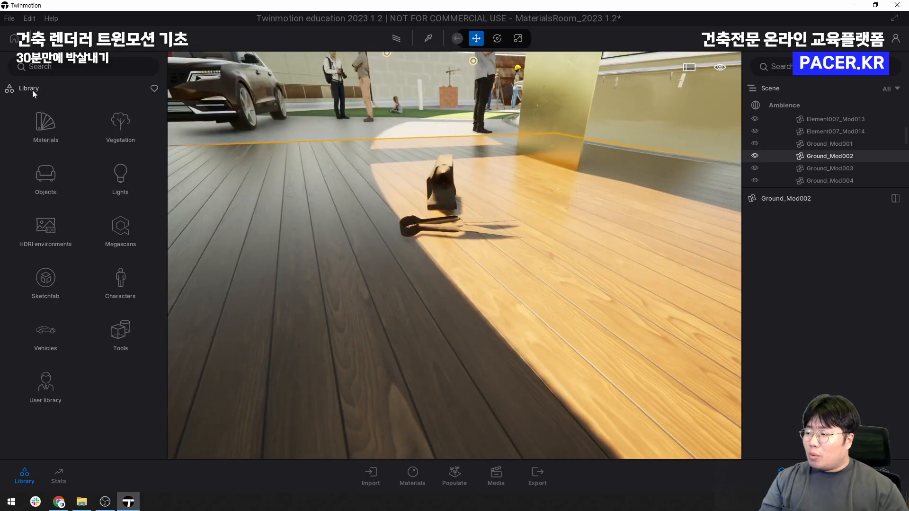
Sample the metal03 material from the curved wall near the standing man using the material picker
mouse_move(450, 208)
shift+middle_down()
mouse_move(467, 211)
mouse_move(492, 263)
mouse_move(336, 294)
mouse_move(382, 328)
mouse_move(465, 210)
shift+middle_up()
scroll(493, 263, down, 2)
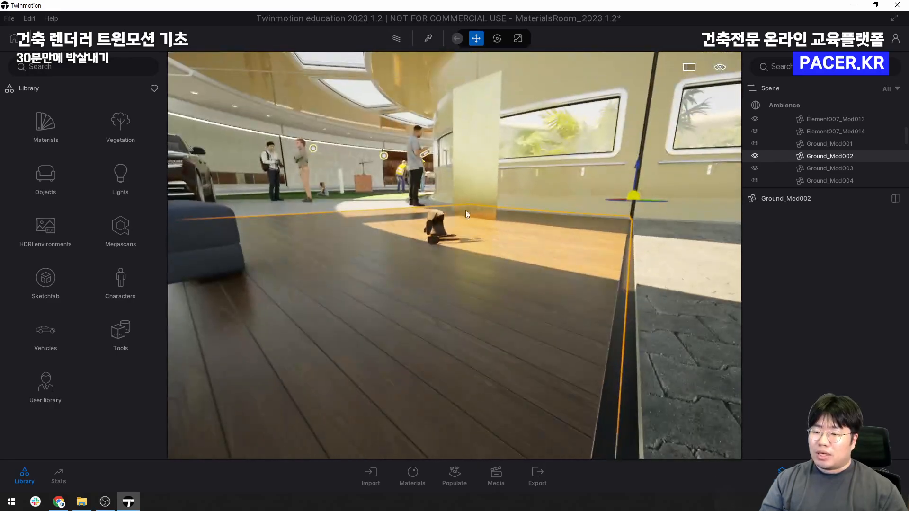
shift+middle_drag(463, 123, 543, 231)
key(w)
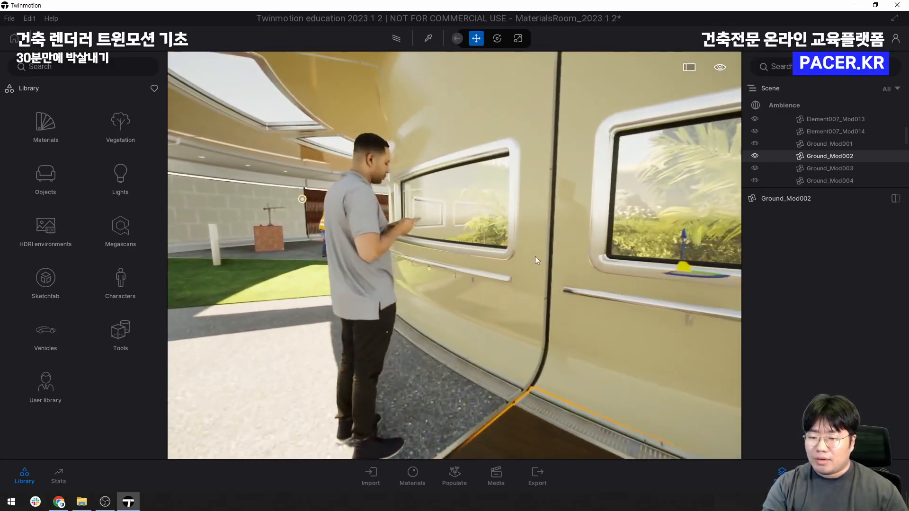
click(515, 266)
middle_drag(515, 265, 488, 270)
key(Escape)
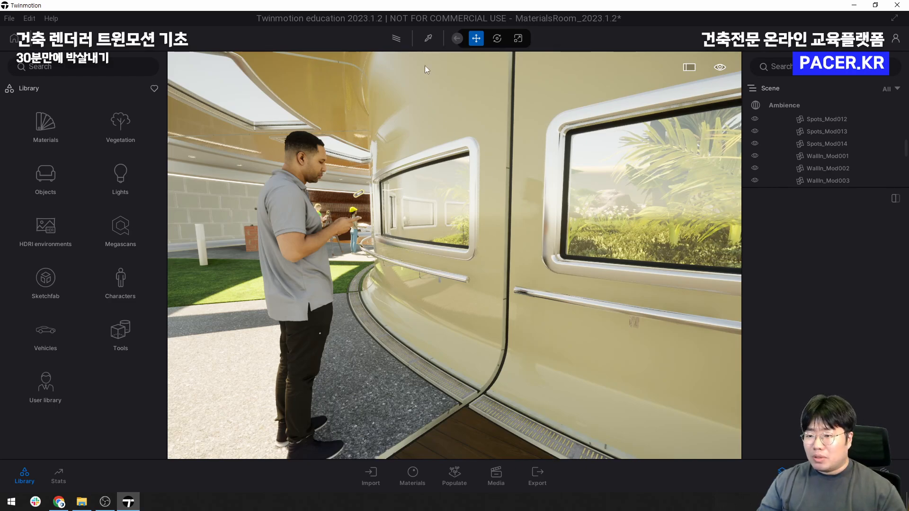
click(425, 40)
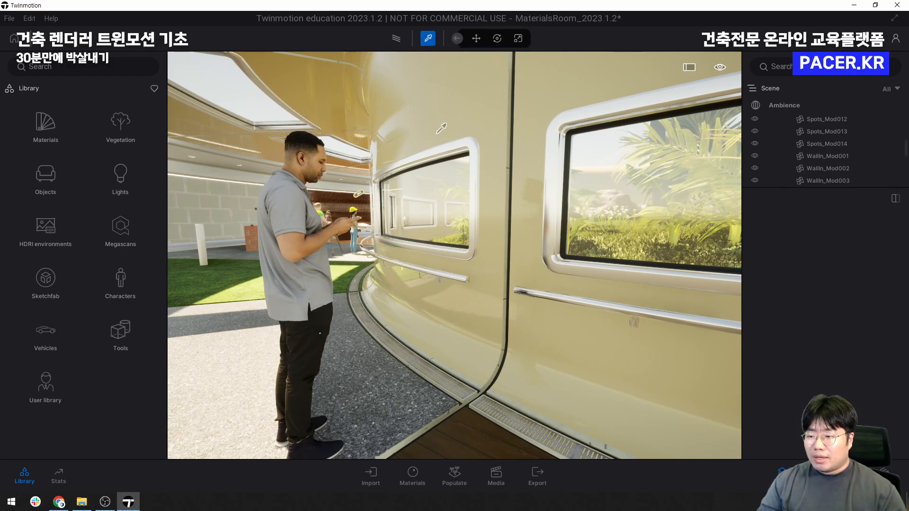
click(499, 188)
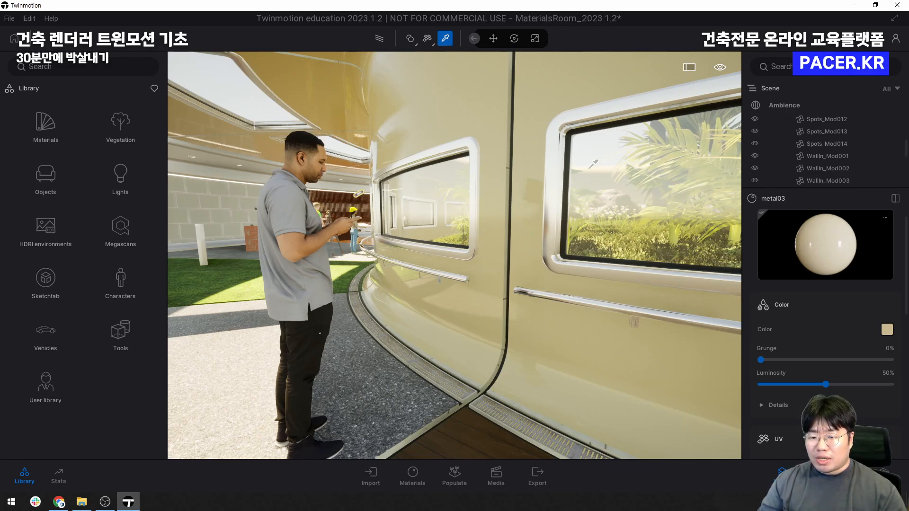
Sample the materials of the window glass, the asphalt ground and the floor grating to view their settings
click(640, 229)
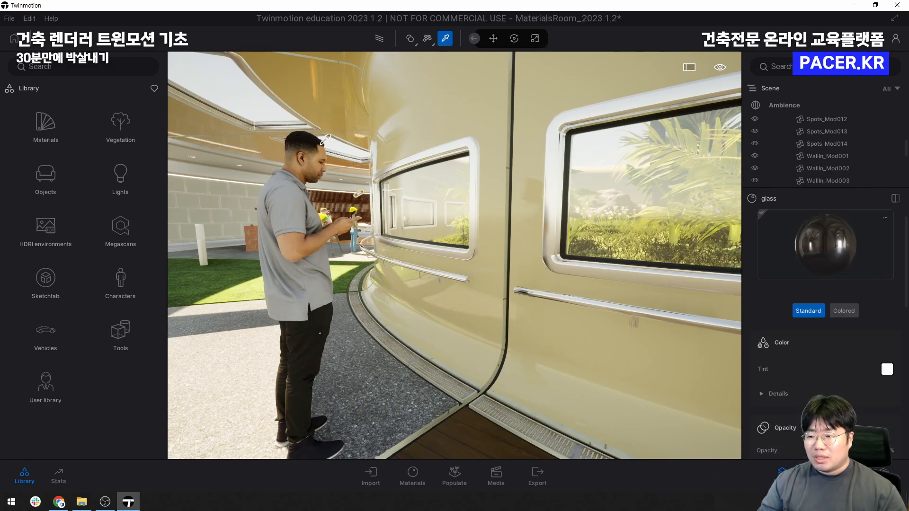
click(296, 163)
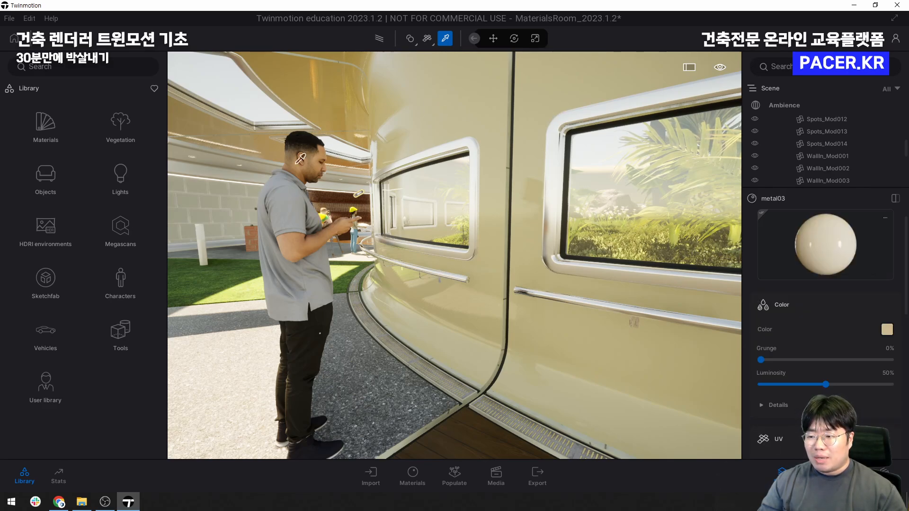
click(274, 278)
click(233, 333)
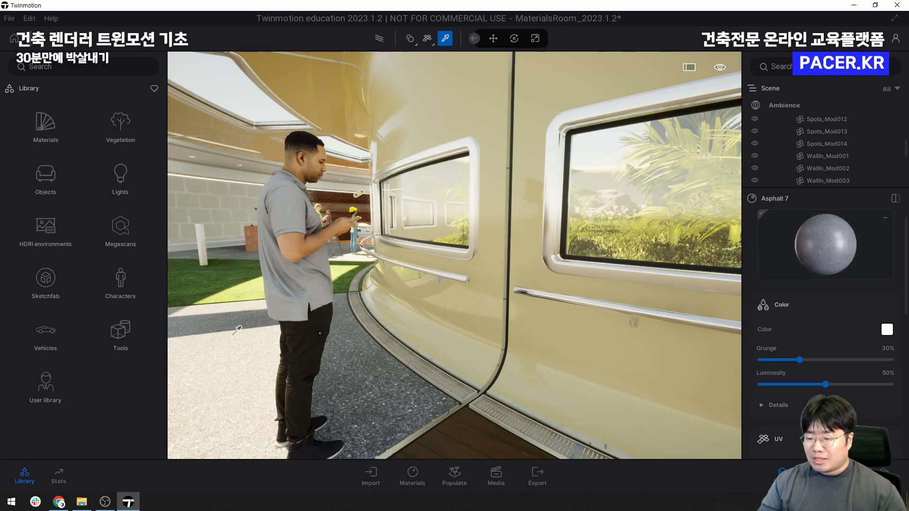
click(407, 349)
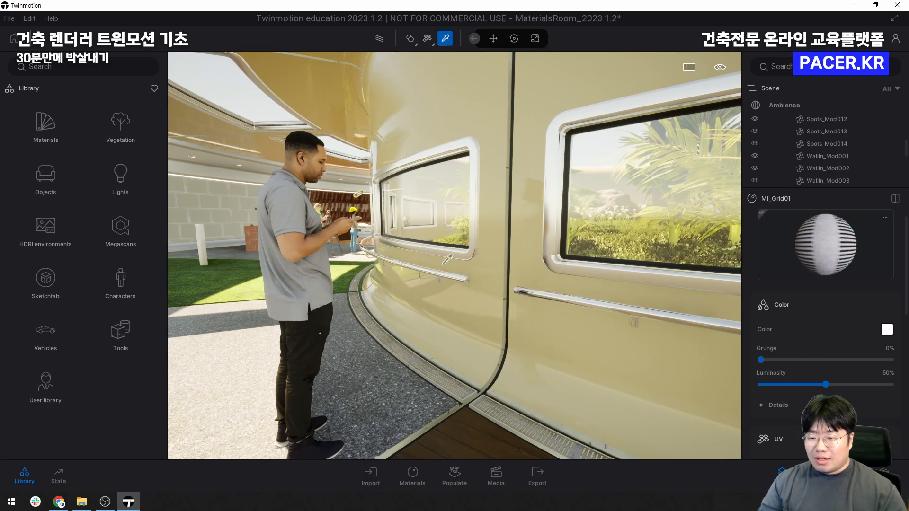
Pick the curved wall's metal03 material again and set its grunge to 0% and luminosity to 72%
click(500, 163)
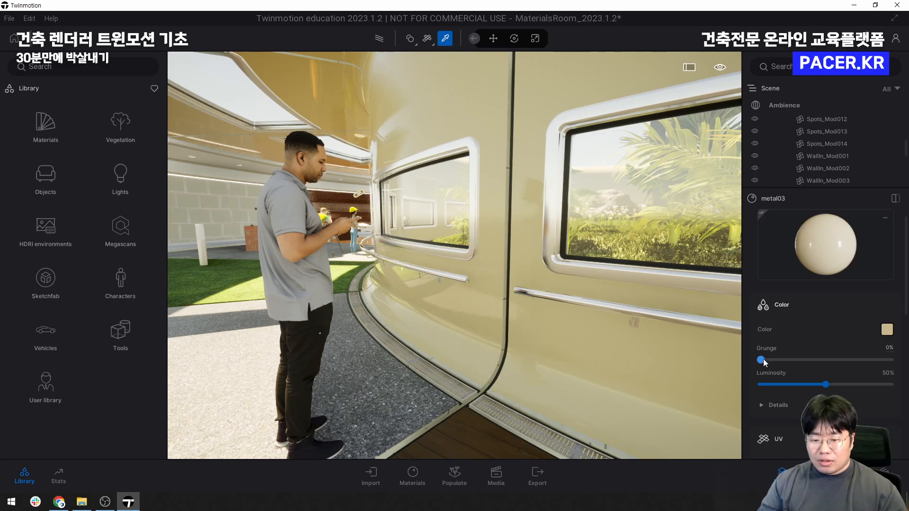
drag(763, 358, 744, 362)
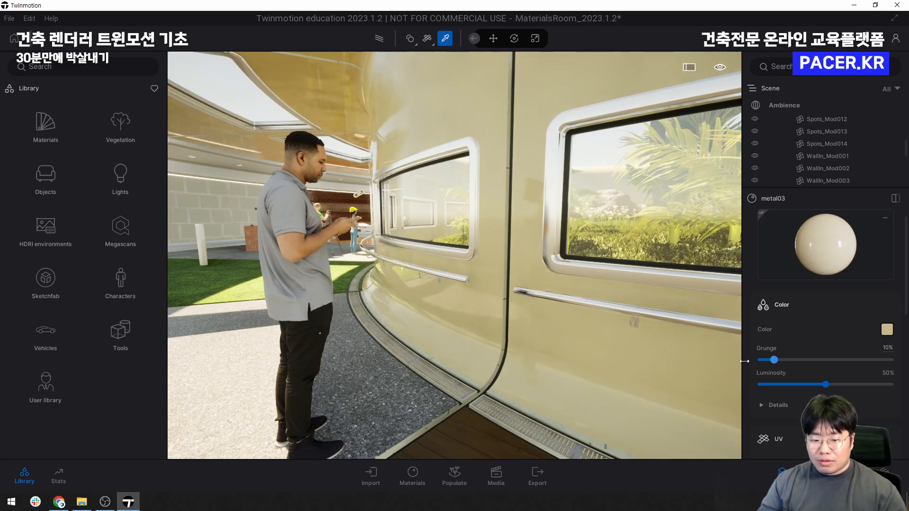
scroll(816, 348, down, 2)
drag(825, 339, 848, 340)
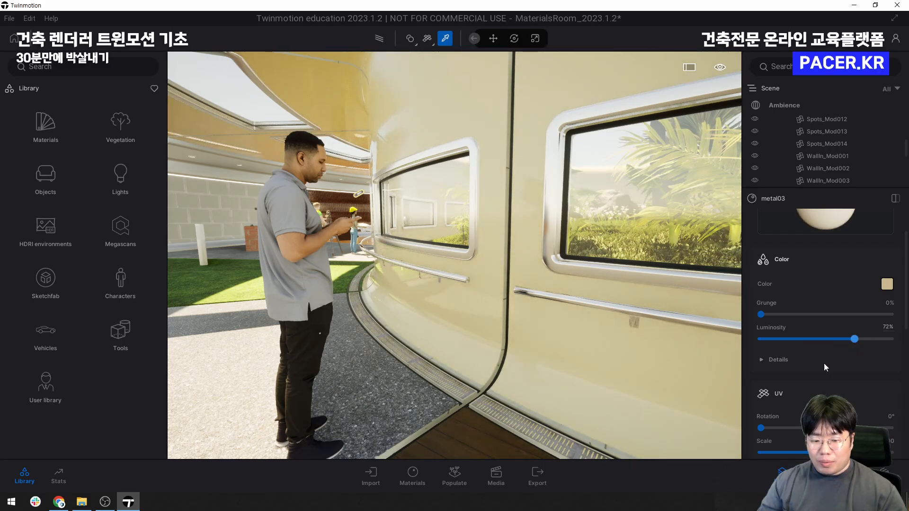
Set the wall material's UV rotation to 0° and UV scale to 0.86
scroll(824, 363, down, 3)
drag(774, 366, 745, 368)
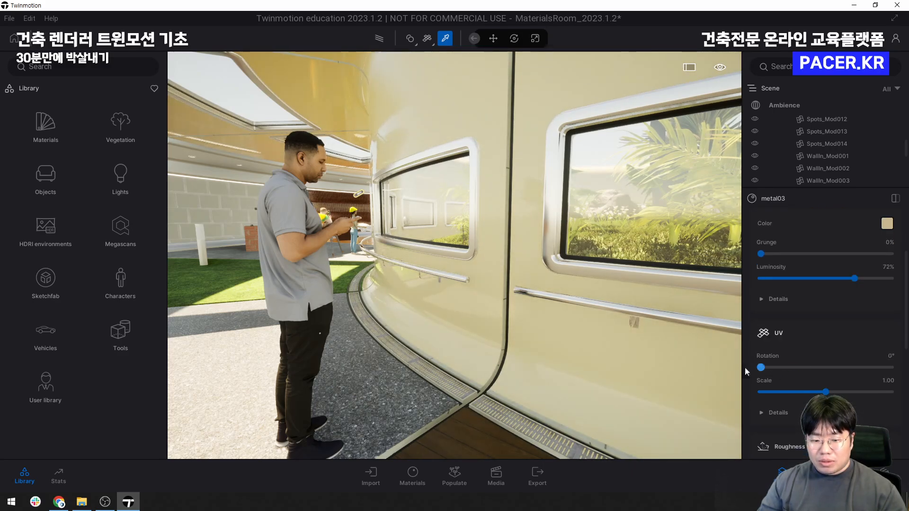
drag(798, 392, 795, 392)
scroll(811, 382, down, 4)
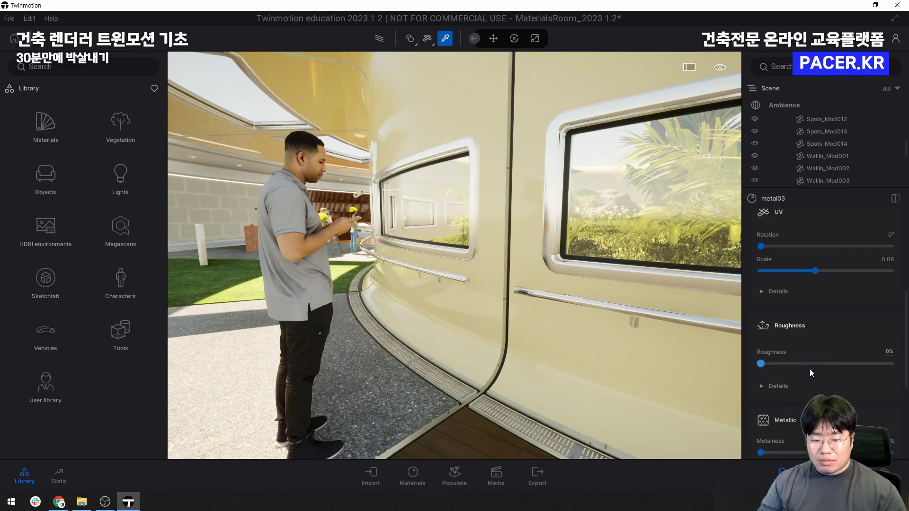
Set the wall material's roughness to 11% and metalness to 12%, checking the wall's reflections up close
mouse_move(829, 361)
mouse_down()
mouse_move(729, 363)
mouse_move(791, 365)
mouse_up()
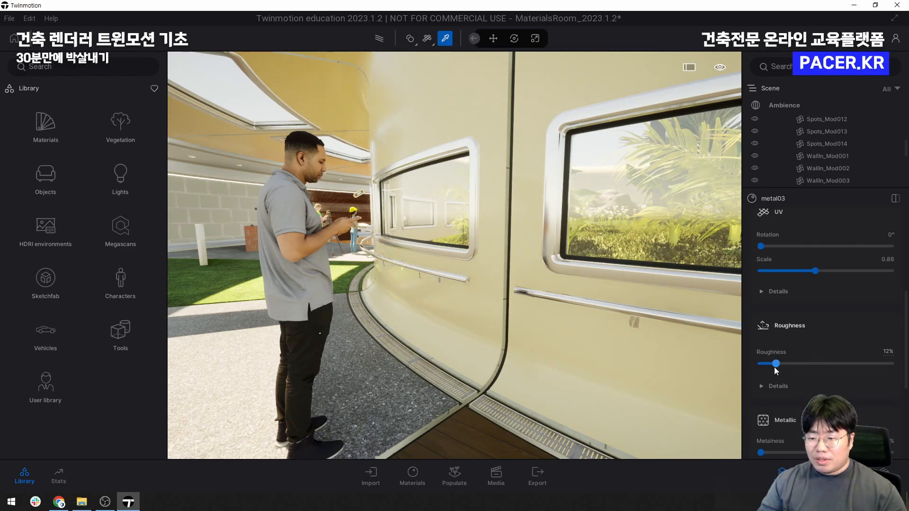
key(w)
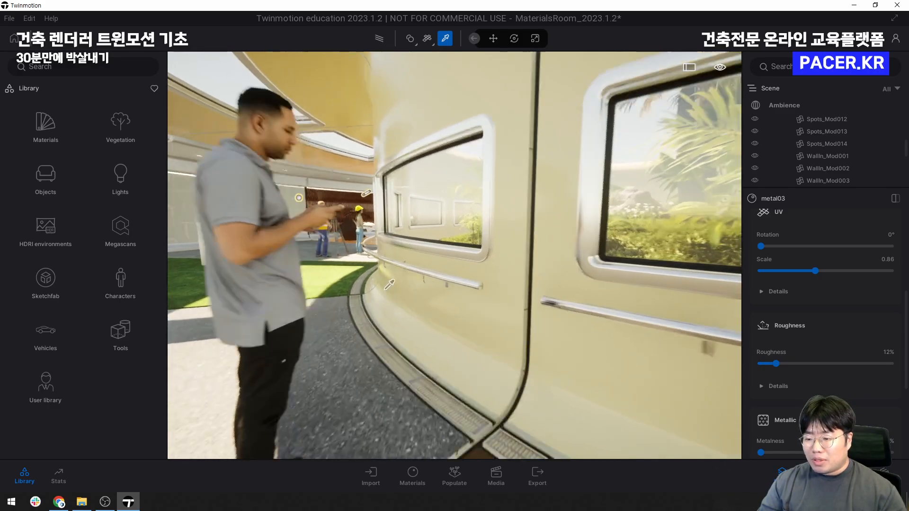
key(w)
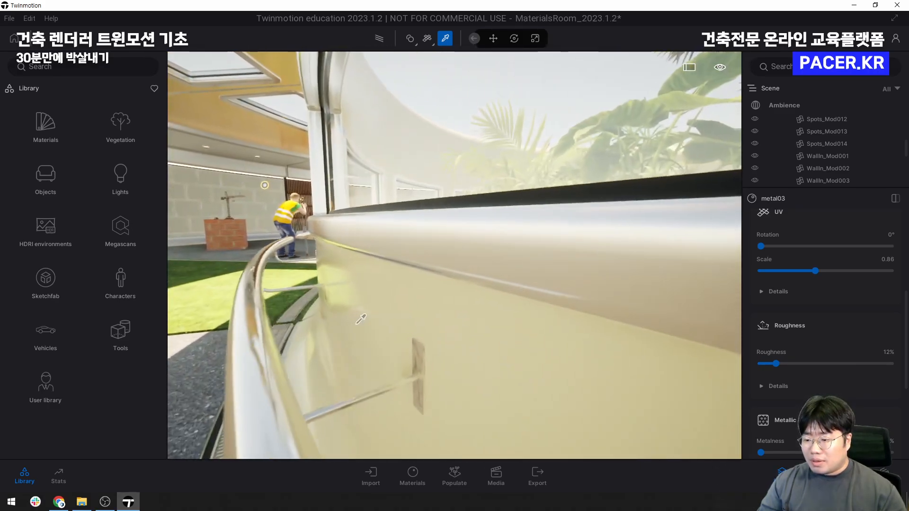
key(q)
right_drag(371, 319, 482, 323)
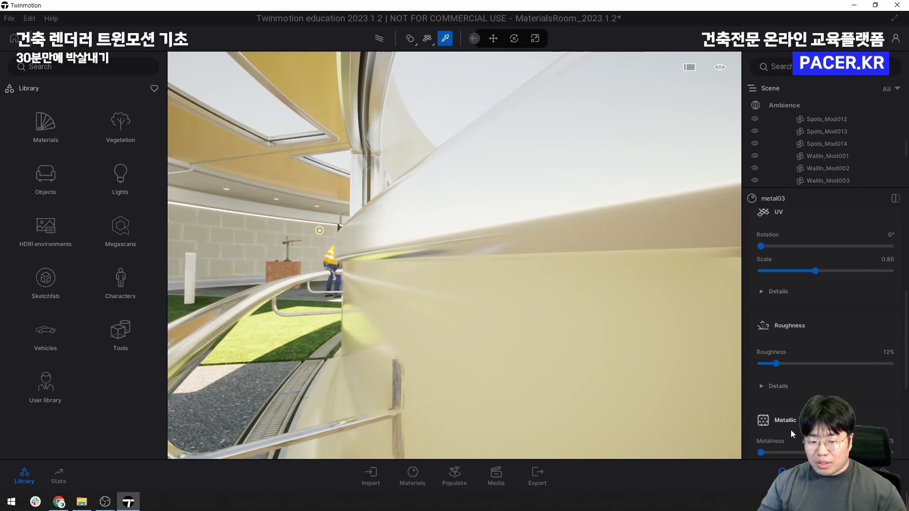
mouse_move(776, 363)
mouse_down()
mouse_move(746, 364)
mouse_move(782, 365)
mouse_up()
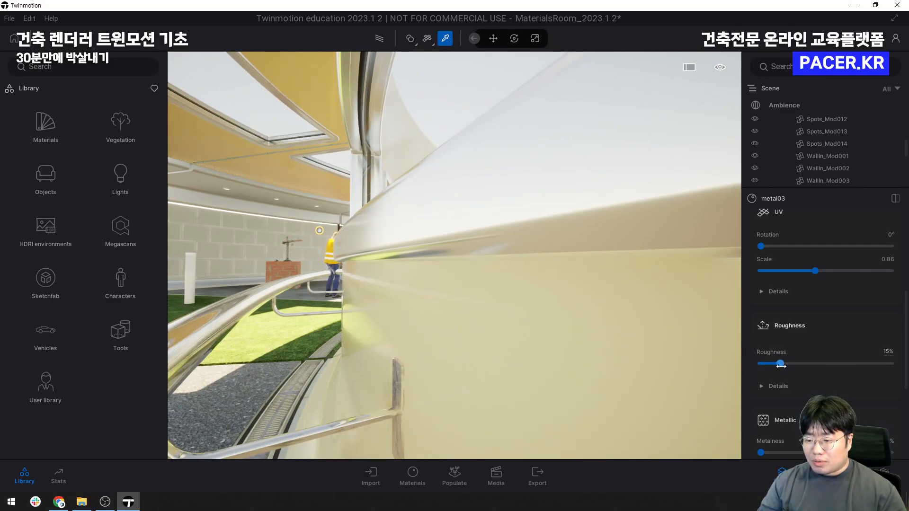
scroll(796, 376, down, 3)
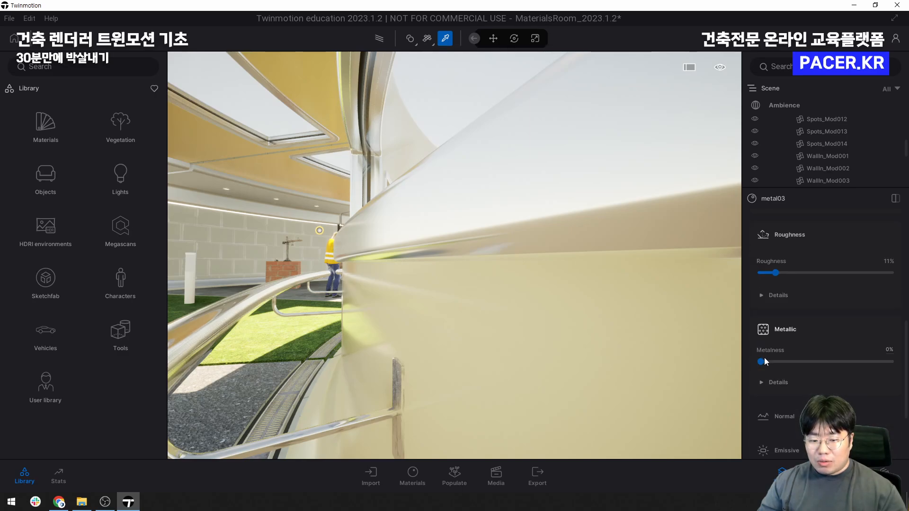
drag(855, 362, 768, 364)
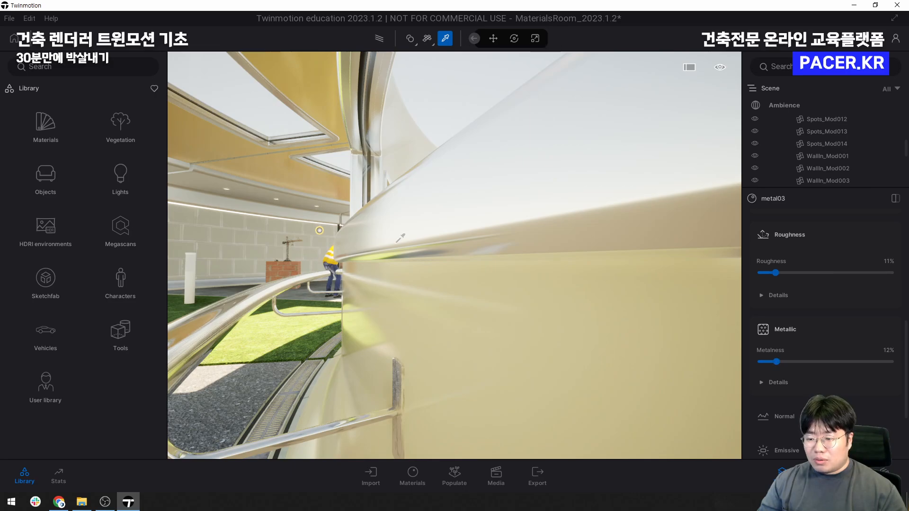
Sample the Slightly worn brass material from the tall panel, keep metalness at 100% and set roughness to 23%
right_drag(365, 227, 385, 310)
scroll(399, 239, down, 5)
scroll(384, 310, down, 6)
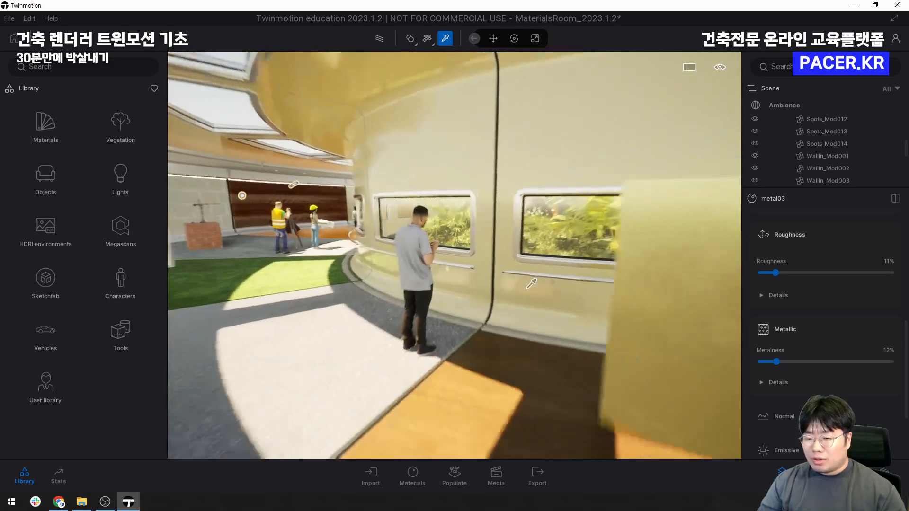
scroll(653, 270, down, 4)
scroll(674, 264, down, 3)
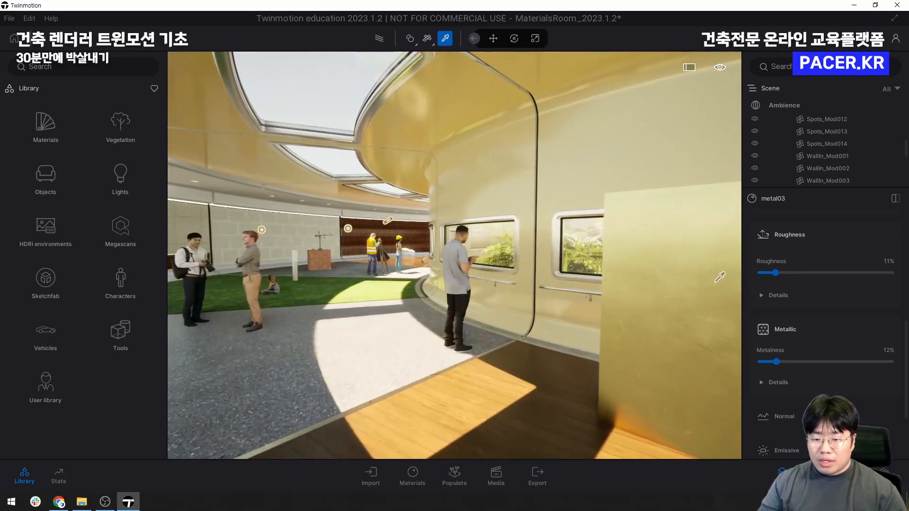
scroll(673, 264, up, 5)
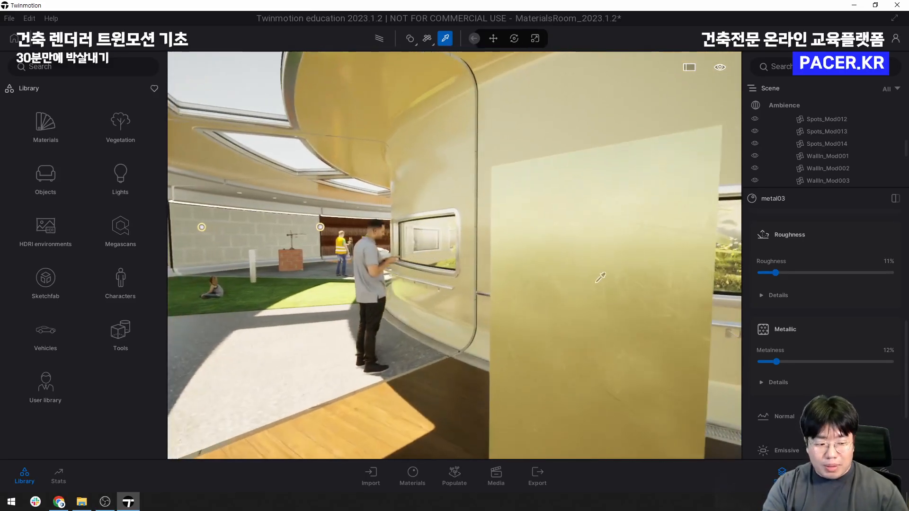
click(601, 278)
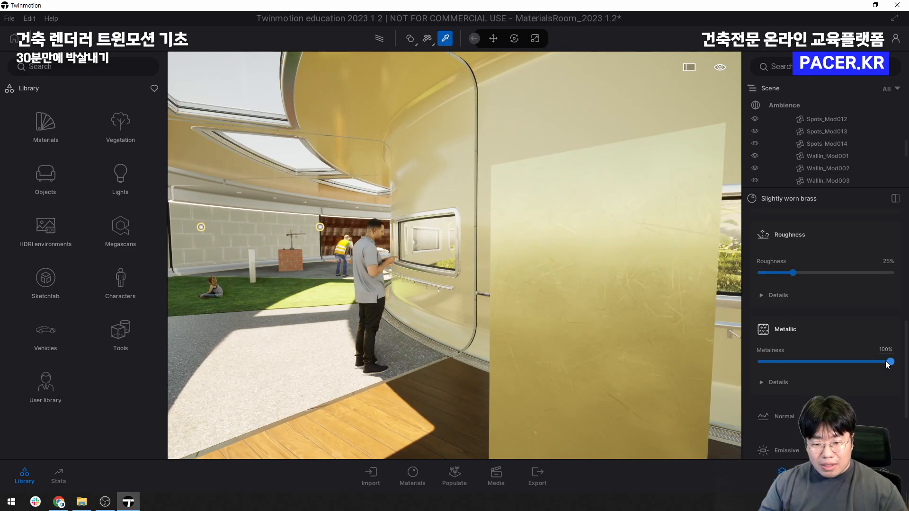
mouse_move(885, 362)
mouse_down()
mouse_move(772, 356)
mouse_move(895, 355)
mouse_up()
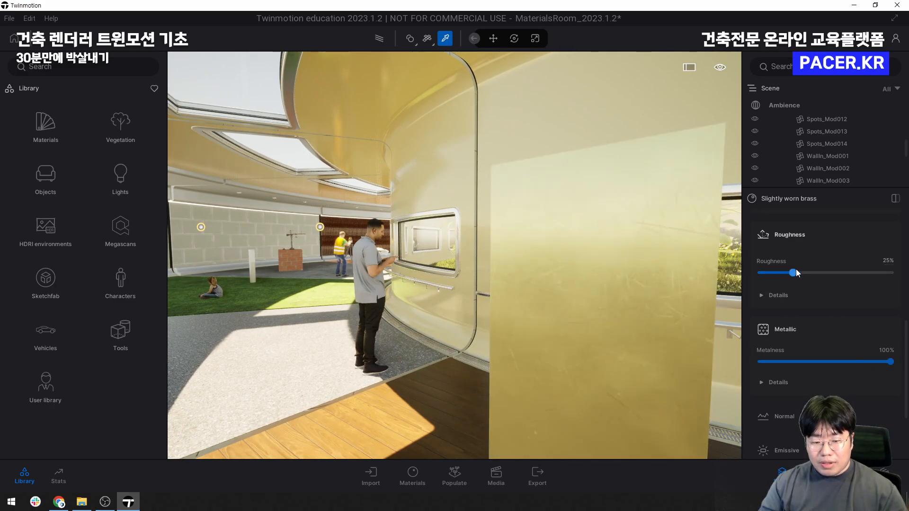
mouse_move(796, 272)
mouse_down()
mouse_move(776, 274)
mouse_move(789, 275)
mouse_up()
shift+middle_drag(474, 266, 549, 266)
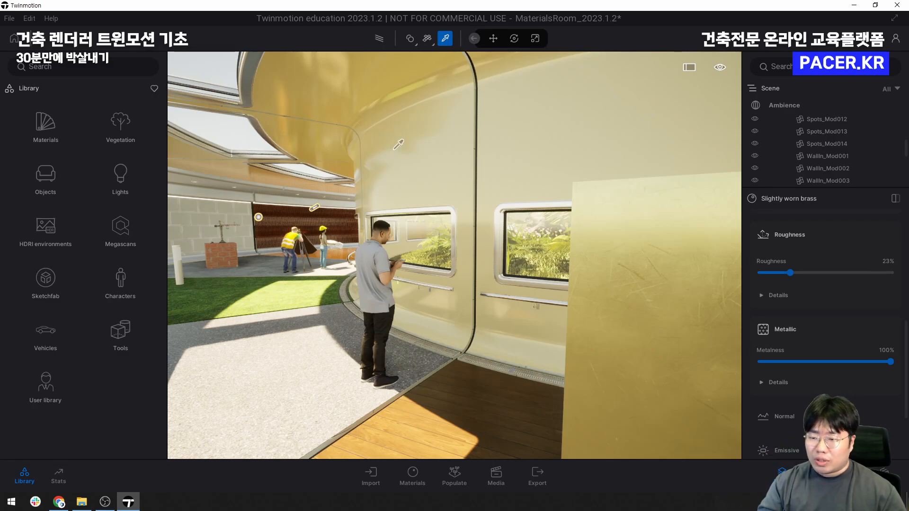
Open the Metal category of the library's materials and preview Brushed aluminium 01
click(54, 126)
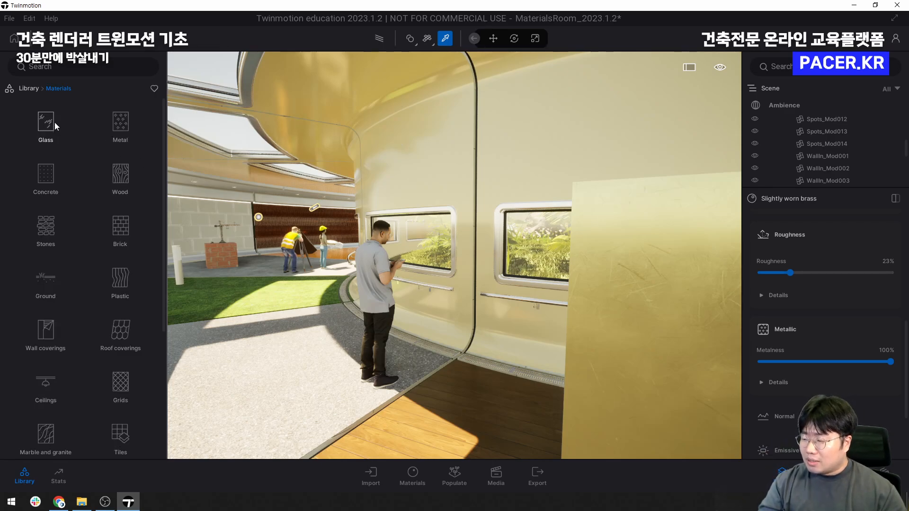
click(36, 89)
click(34, 121)
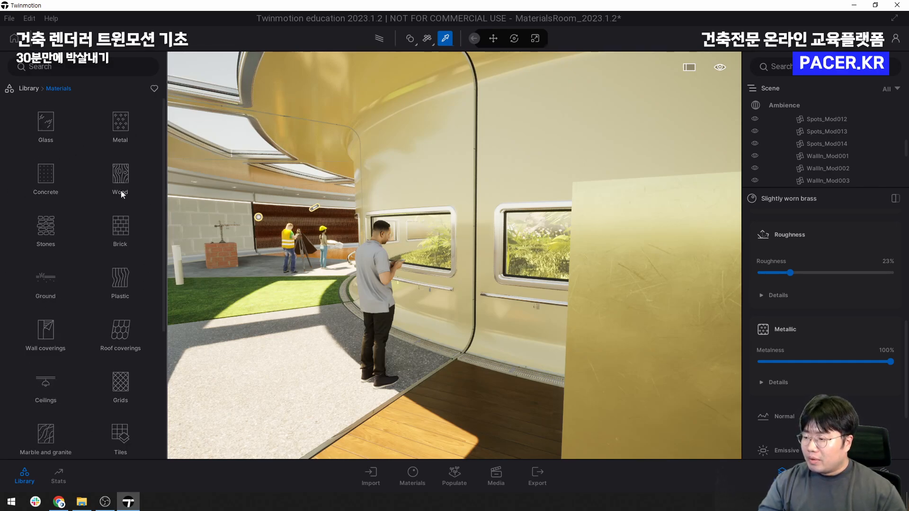
click(118, 125)
mouse_move(118, 125)
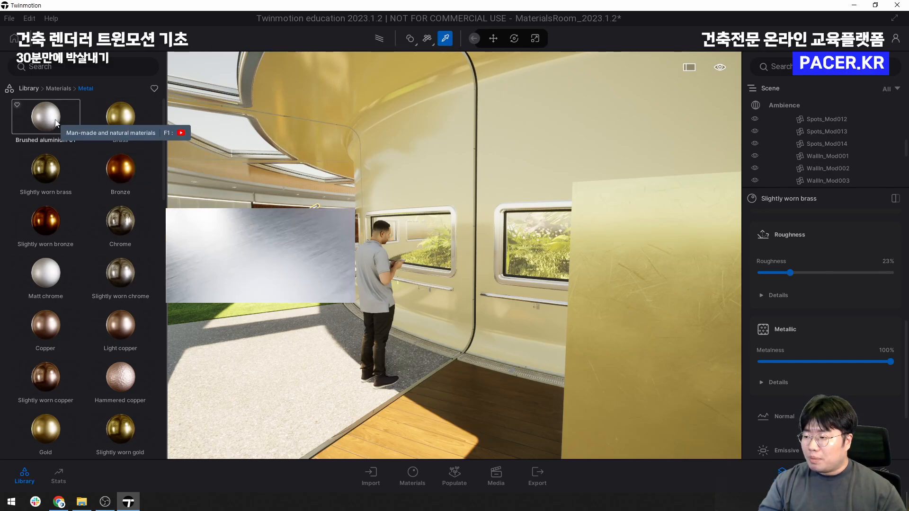
Leave the material picker and apply Brushed aluminium 01 to the tall brass panel
key(Escape)
click(626, 250)
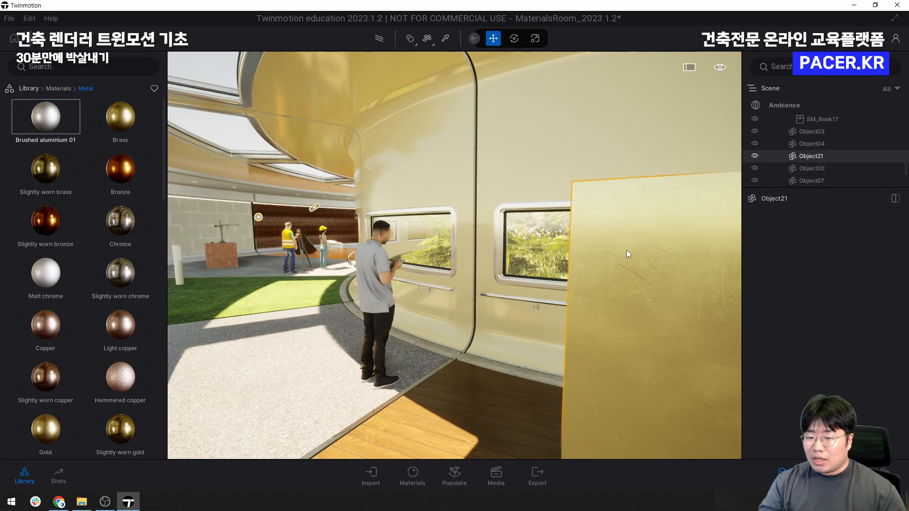
mouse_move(46, 117)
mouse_down()
mouse_move(260, 255)
mouse_move(507, 220)
mouse_move(595, 243)
mouse_move(516, 157)
mouse_move(377, 246)
mouse_move(291, 320)
mouse_move(643, 253)
mouse_up()
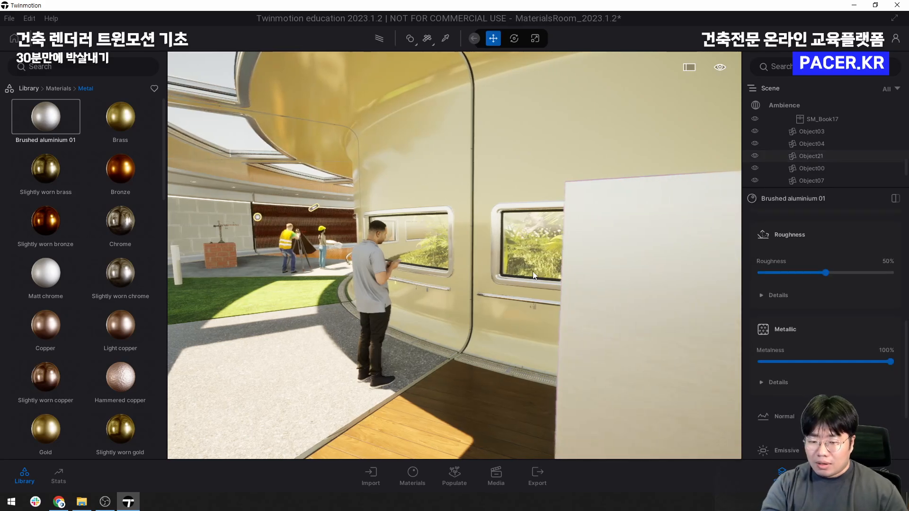
Set the tall panel's Brushed aluminium 01 material to 54% roughness and 31% metalness
shift+middle_drag(533, 271, 554, 258)
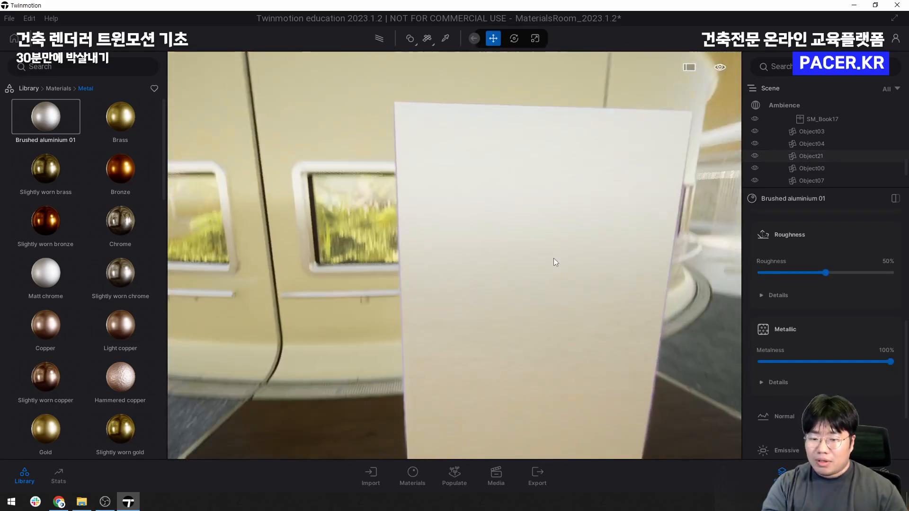
mouse_move(825, 273)
mouse_down()
mouse_move(776, 273)
mouse_move(830, 273)
mouse_up()
drag(840, 362, 801, 362)
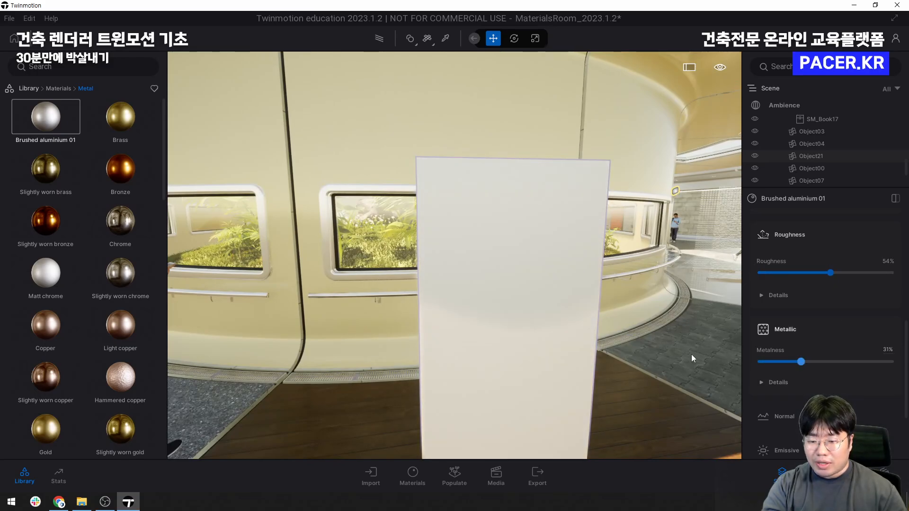
Apply Light copper to the paved floor and set its metalness to 54% and roughness to 8%
right_drag(417, 289, 500, 326)
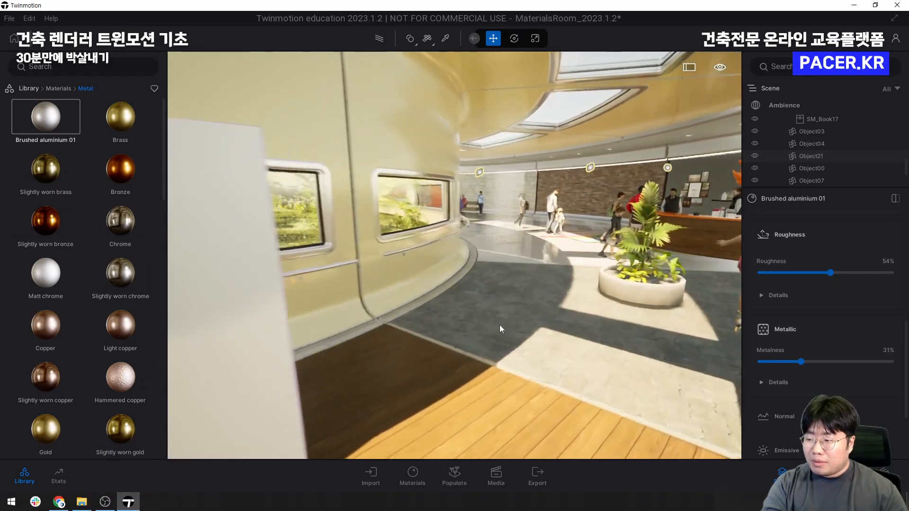
mouse_move(133, 234)
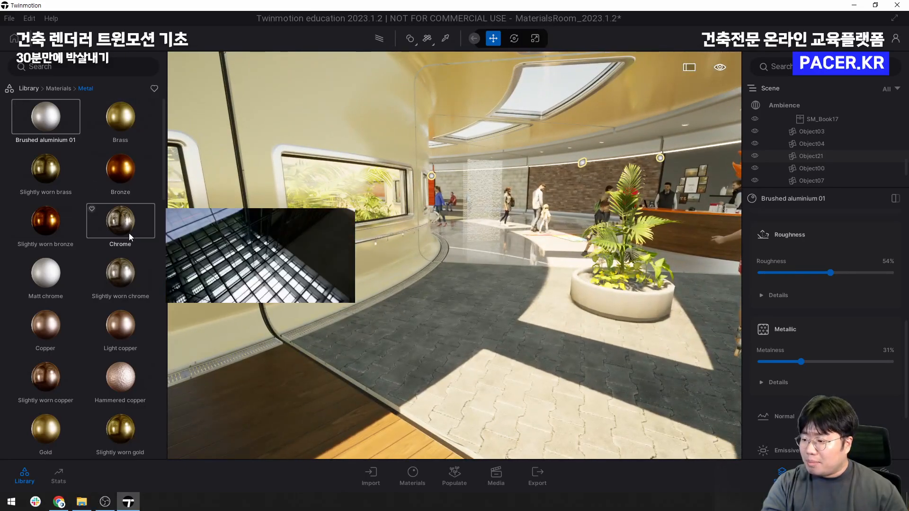
mouse_move(129, 330)
drag(129, 330, 450, 327)
right_drag(477, 334, 569, 341)
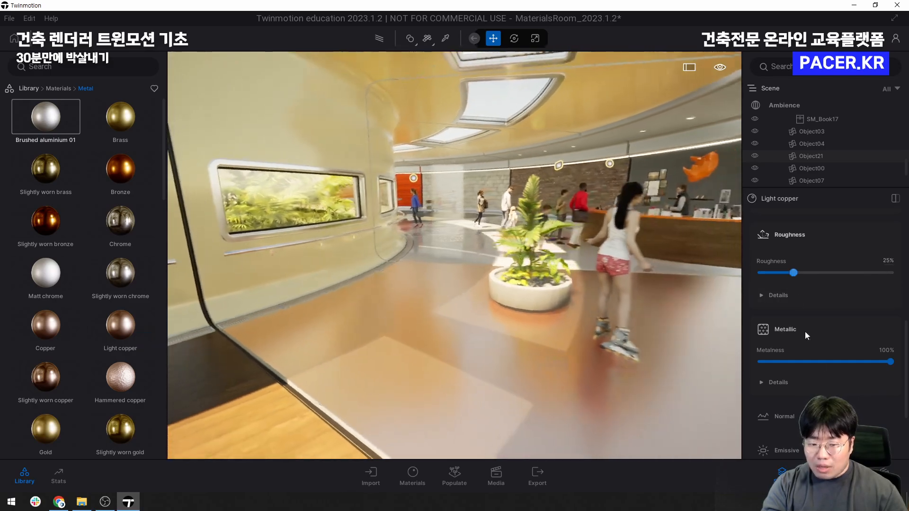
mouse_move(835, 359)
mouse_down()
mouse_move(827, 358)
mouse_move(840, 358)
mouse_up()
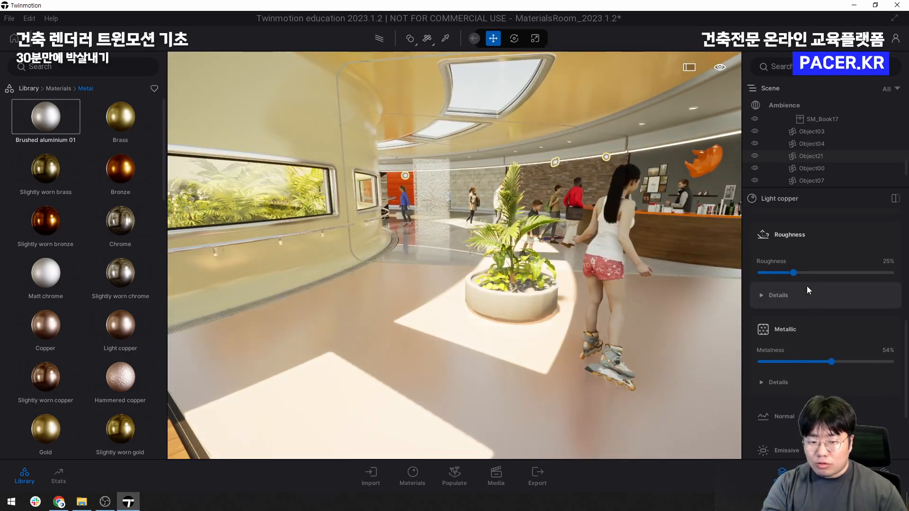
drag(795, 273, 762, 273)
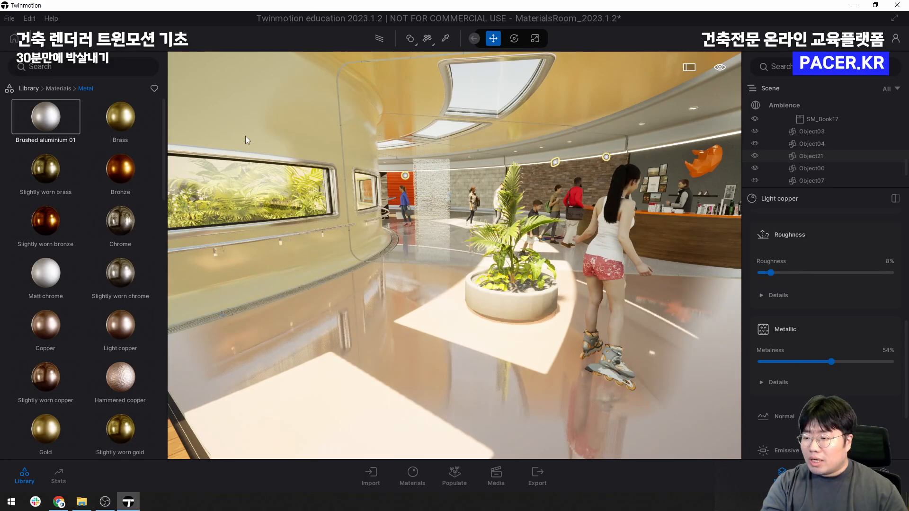
Activate the material picker and lower the Light copper material's roughness to 5%
click(413, 137)
click(383, 135)
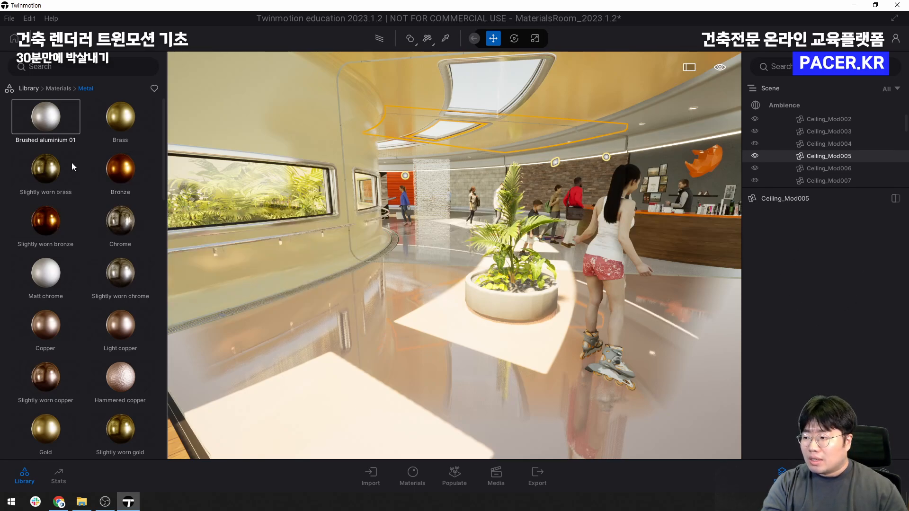
click(443, 42)
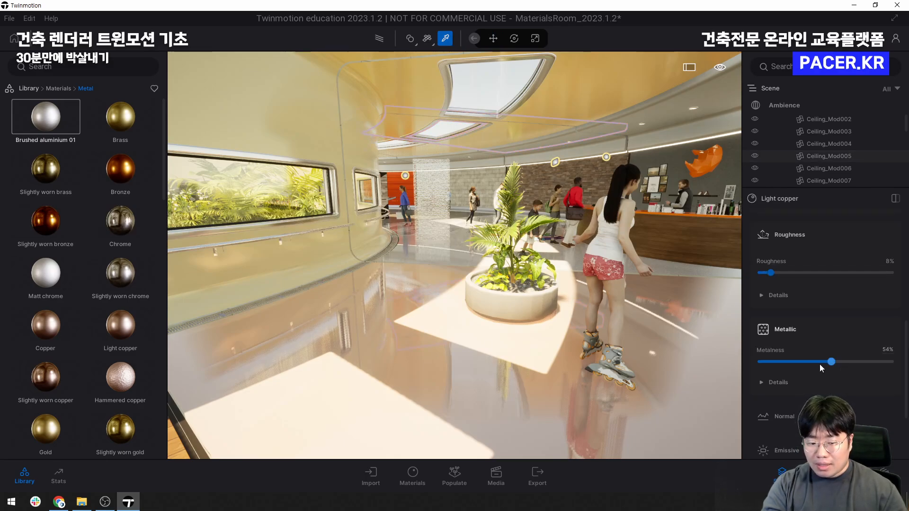
drag(771, 273, 767, 275)
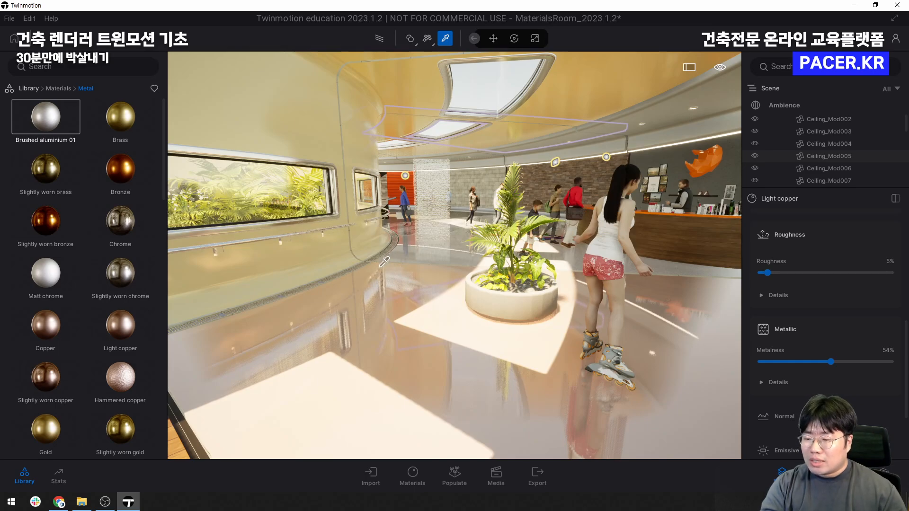
Return to the library's top level and browse the categories inside Materials
click(29, 88)
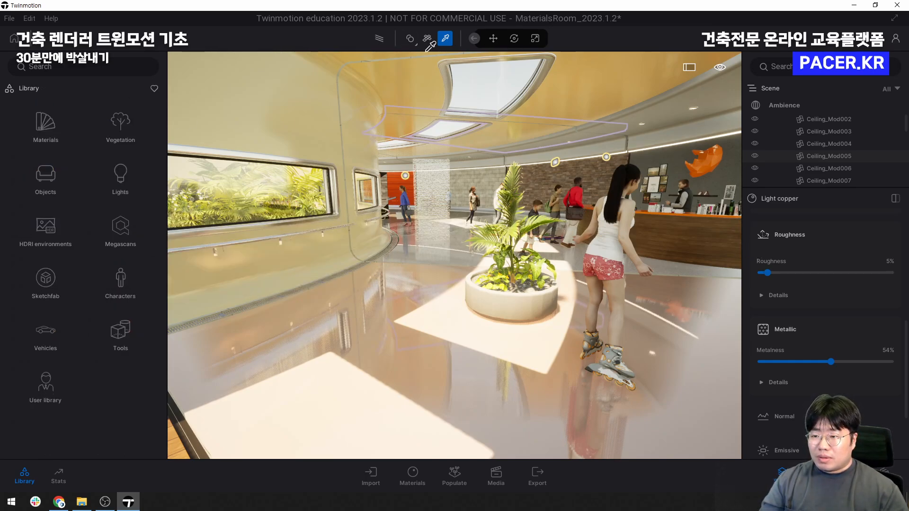
click(461, 106)
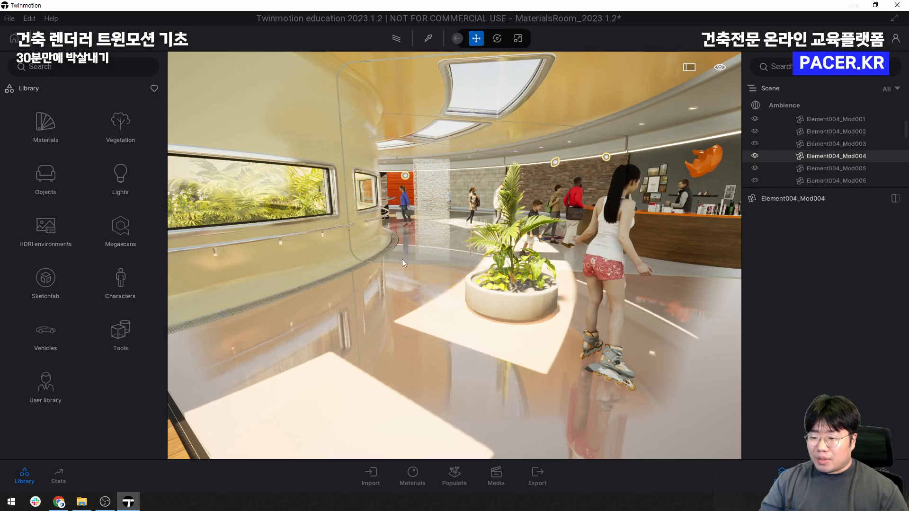
scroll(401, 260, up, 2)
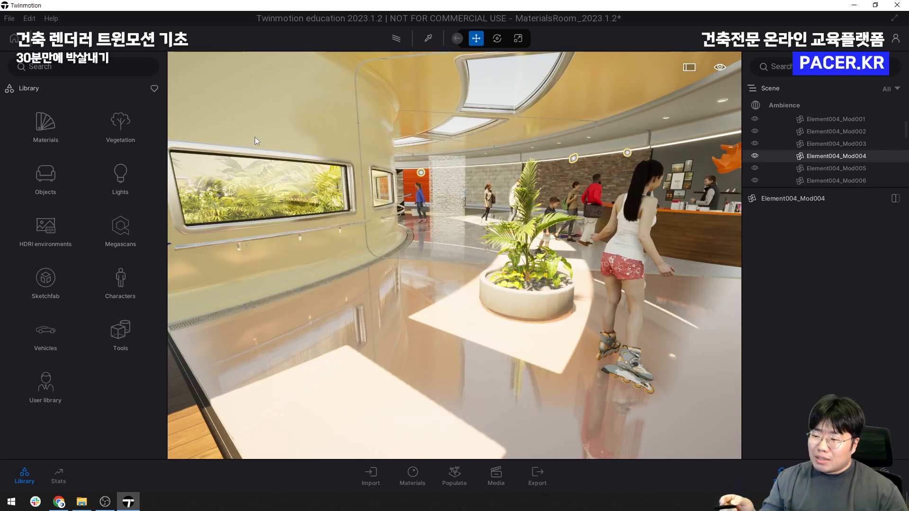
click(38, 127)
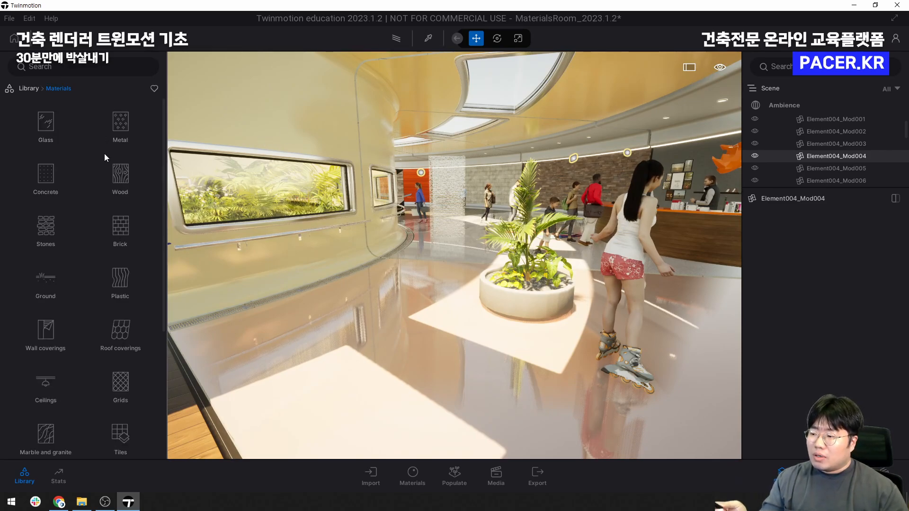
scroll(129, 307, down, 1)
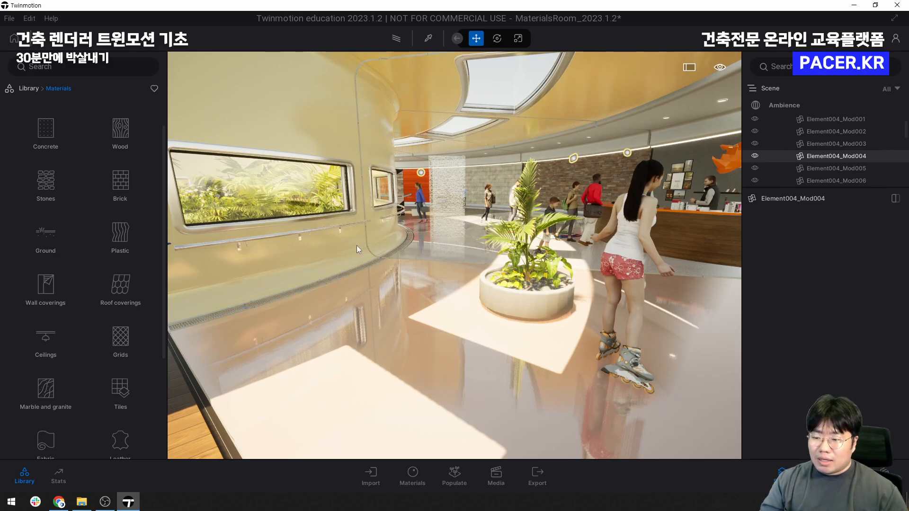
Sample the Light copper material from the reflective floor and set its metalness to 32%
mouse_move(356, 245)
shift+middle_down()
mouse_move(308, 246)
mouse_move(356, 246)
shift+middle_up()
scroll(366, 275, up, 5)
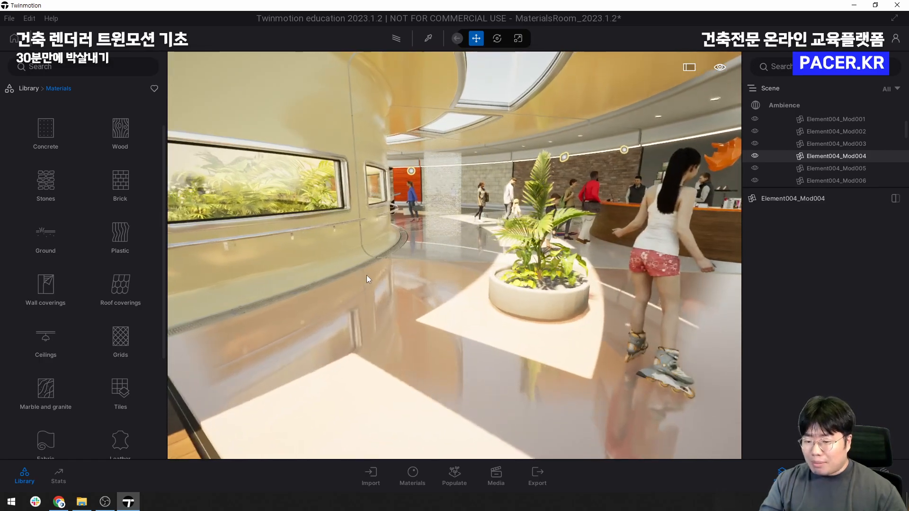
scroll(367, 274, up, 5)
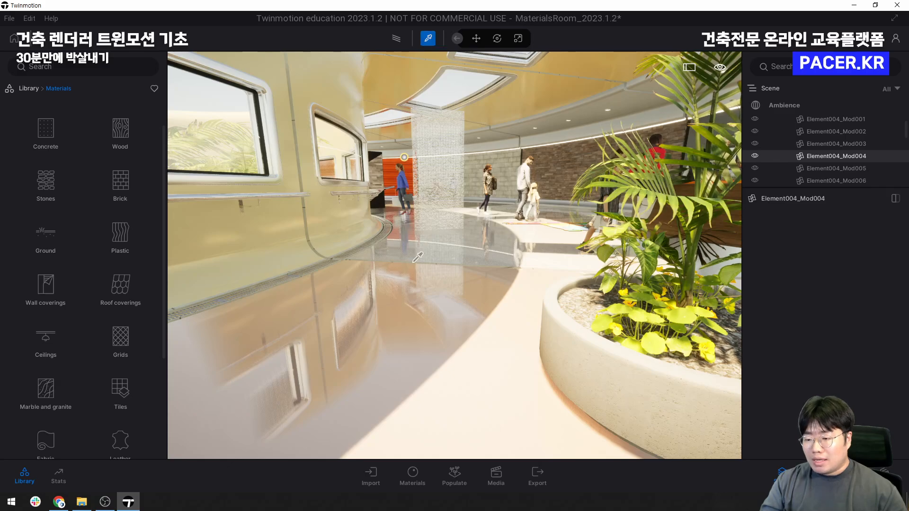
click(468, 287)
drag(828, 362, 801, 359)
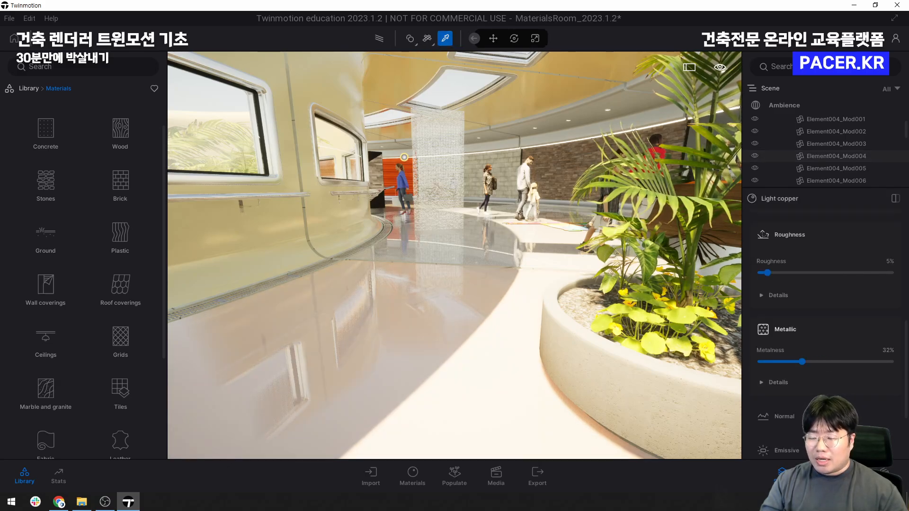
Sample the curved wall's metal03 material, set its metalness to 40% and check the wall up close
click(296, 138)
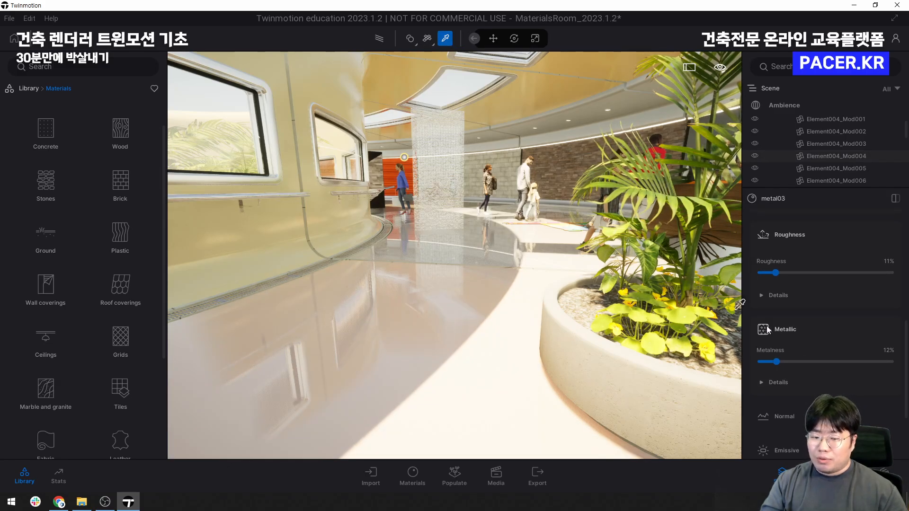
drag(771, 361, 812, 362)
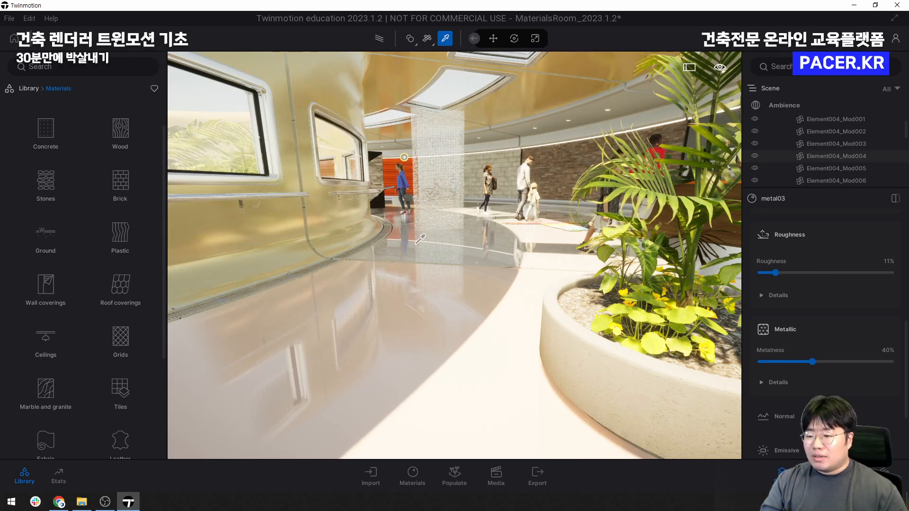
shift+middle_drag(416, 245, 361, 289)
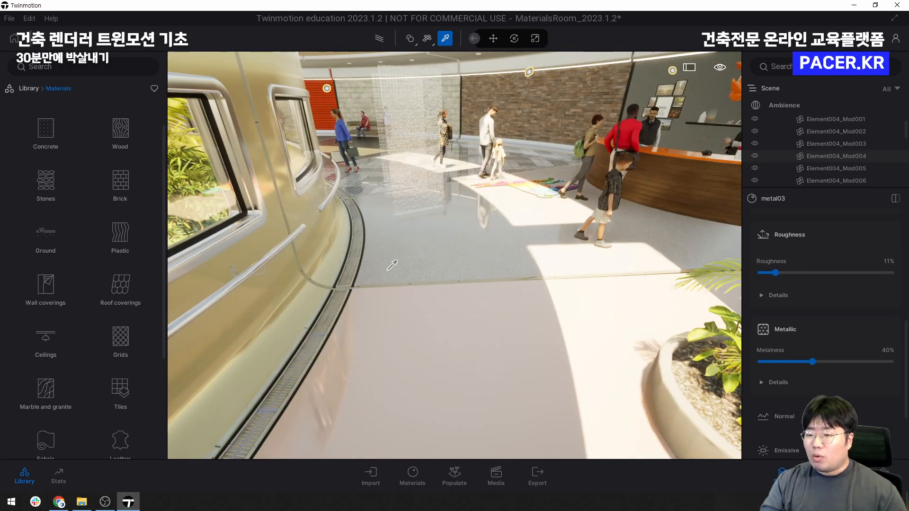
scroll(337, 212, up, 4)
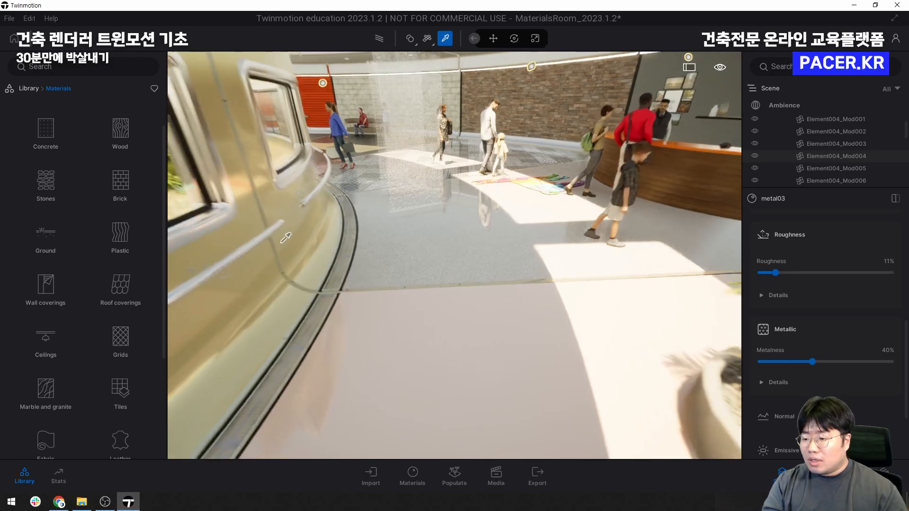
Sample the Matt chrome material from the window frame and lower its metalness to 39%
middle_drag(322, 201, 364, 169)
scroll(342, 189, up, 2)
click(364, 169)
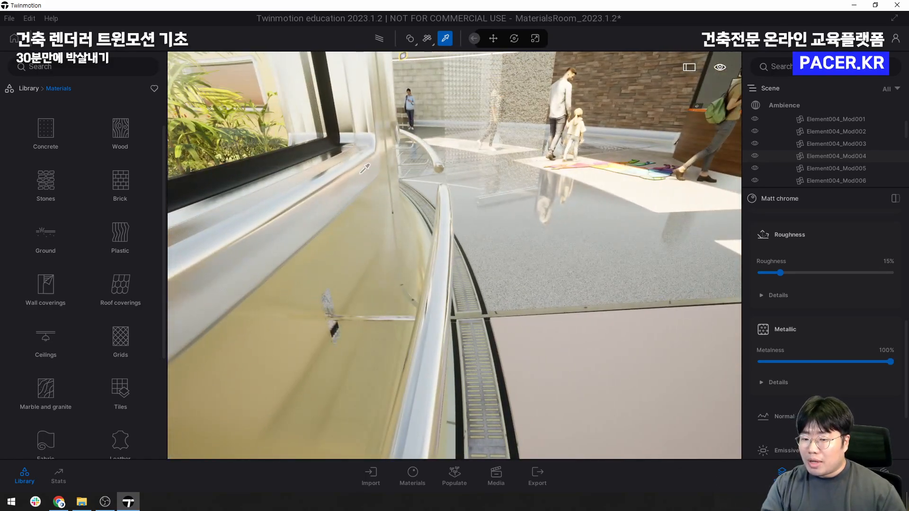
drag(819, 362, 795, 363)
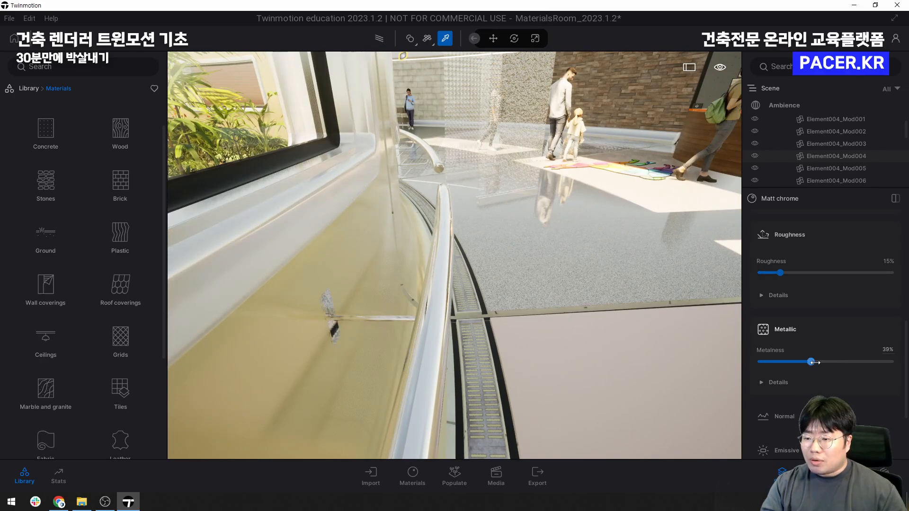
Sample the handrail's material, resample metal03 beside it, set metal03's roughness to 12% and leave the material picker
click(445, 277)
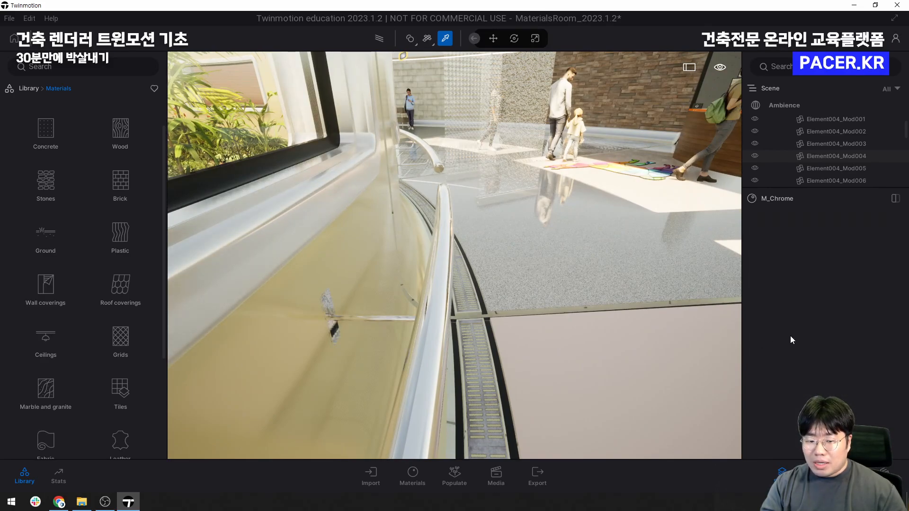
click(461, 319)
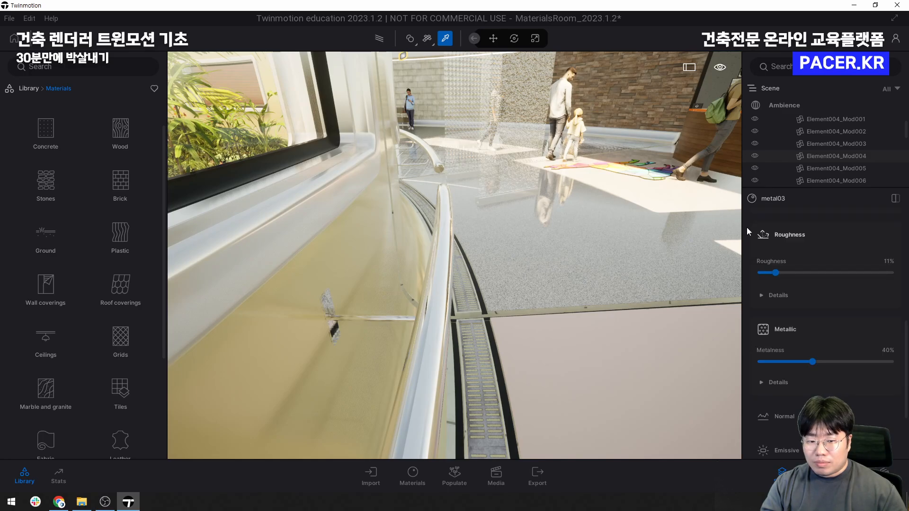
click(777, 273)
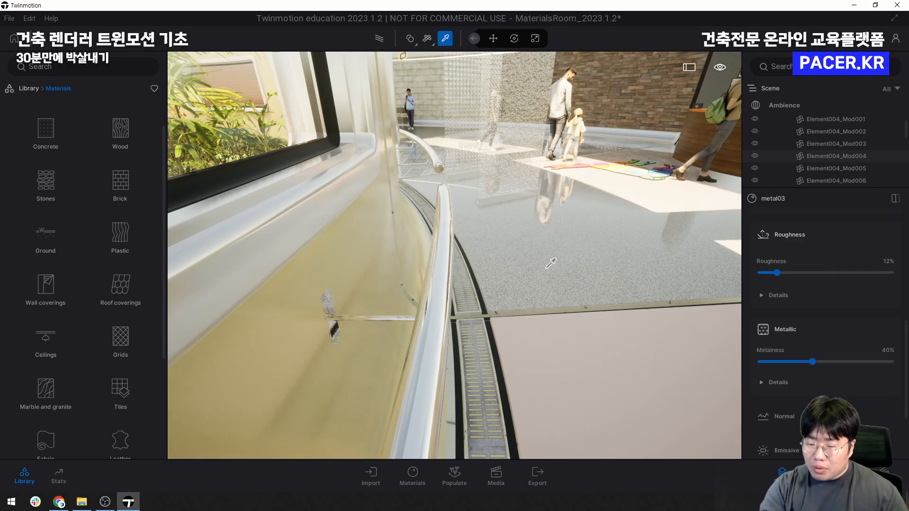
click(492, 40)
shift+middle_drag(528, 118, 544, 183)
scroll(530, 194, down, 2)
scroll(512, 212, down, 3)
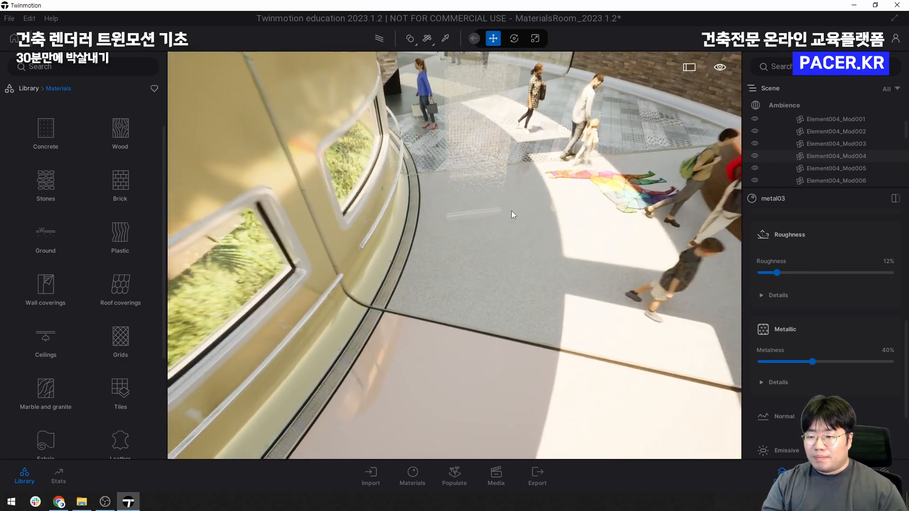
shift+middle_drag(512, 211, 496, 246)
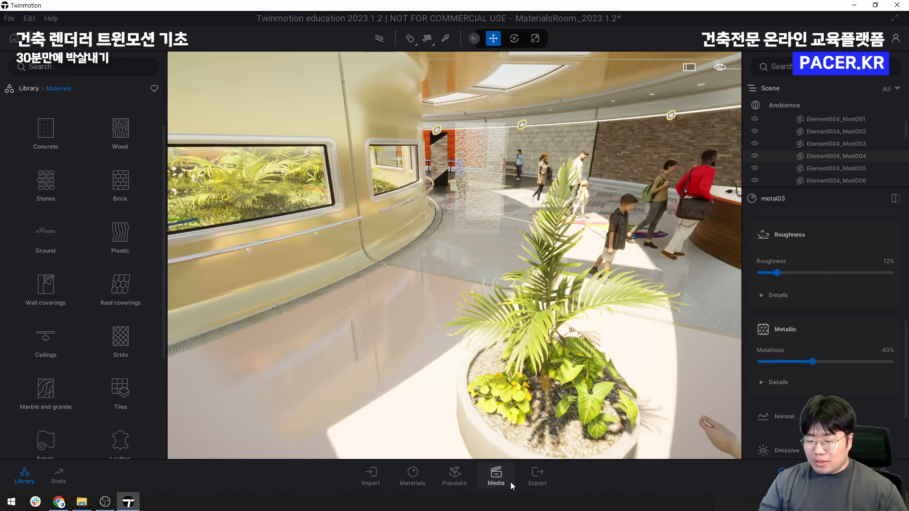
Open the Lakehouse Retreat demo scene from the Learning page without saving the current scene
click(14, 37)
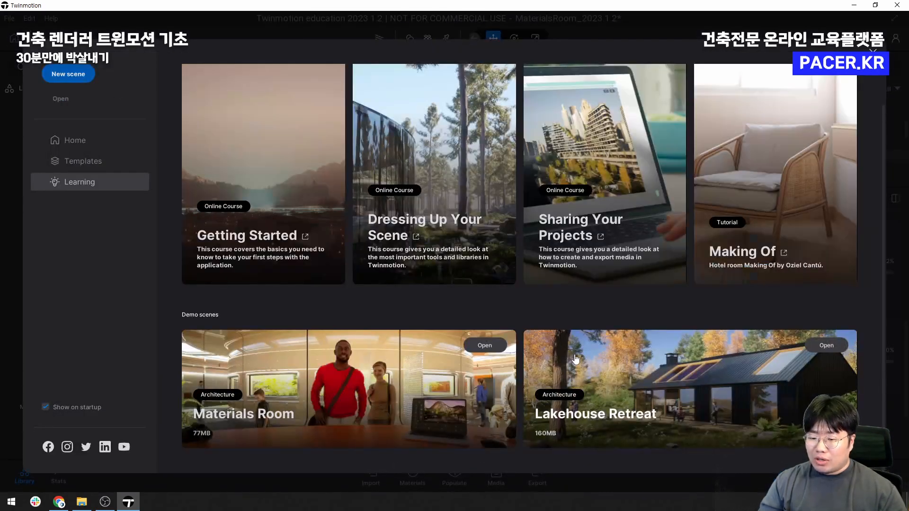
click(827, 345)
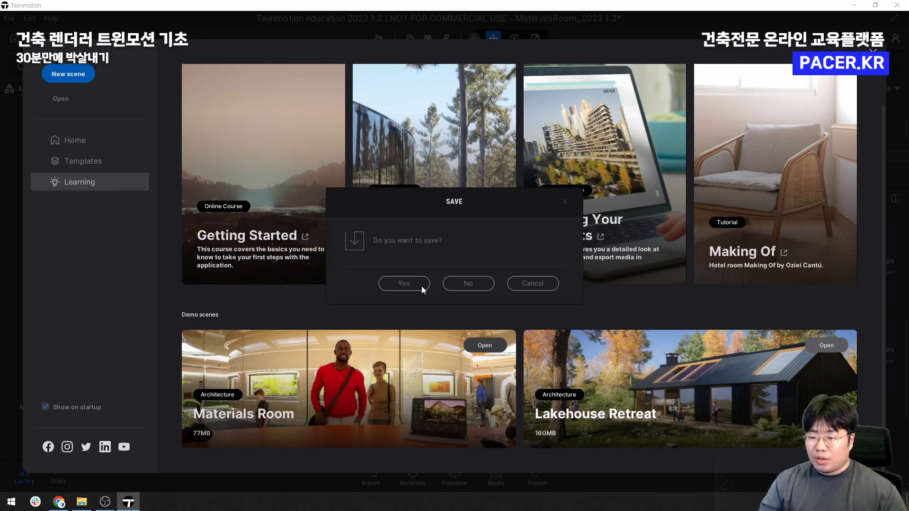
click(487, 283)
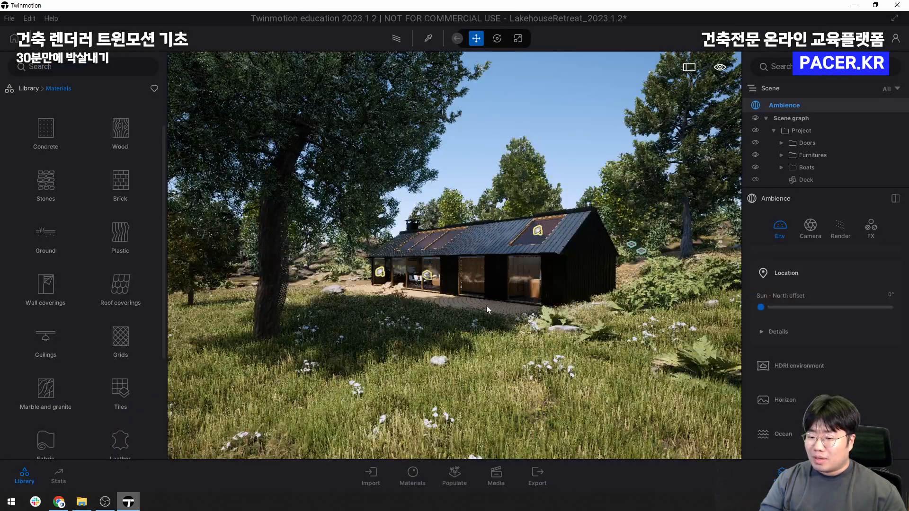
View the lakehouse and its shoreline from several angles, ending with a distant view across the lake
shift+middle_drag(487, 305, 395, 305)
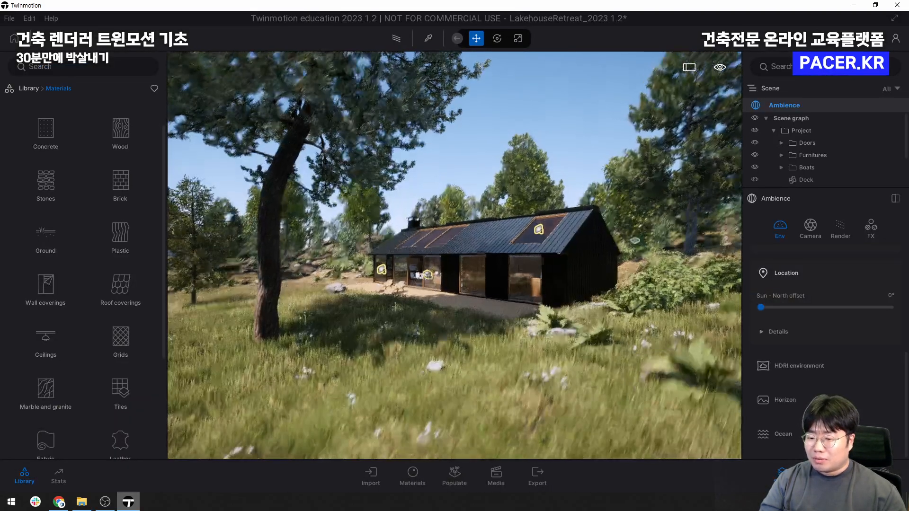
shift+middle_drag(549, 304, 462, 305)
scroll(461, 305, down, 2)
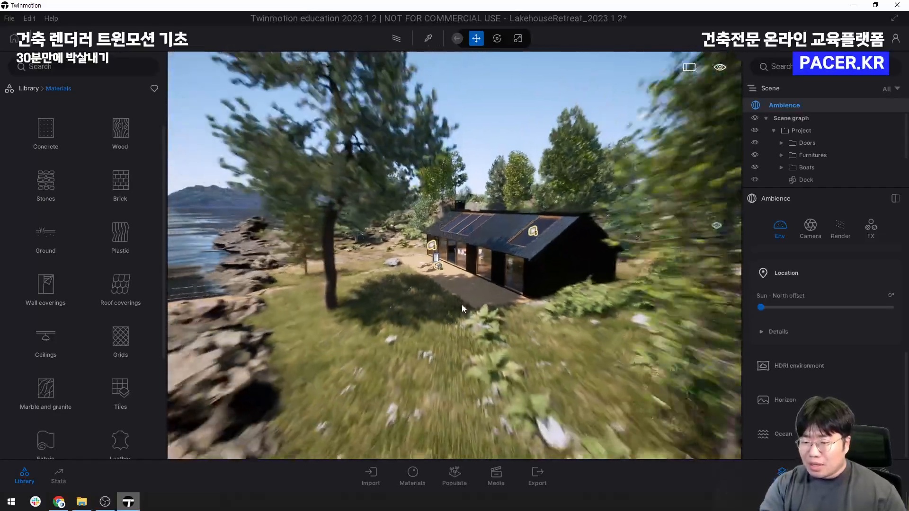
scroll(462, 305, down, 4)
mouse_move(462, 305)
shift+middle_down()
mouse_move(490, 305)
mouse_move(470, 302)
shift+middle_up()
key(a)
key(q)
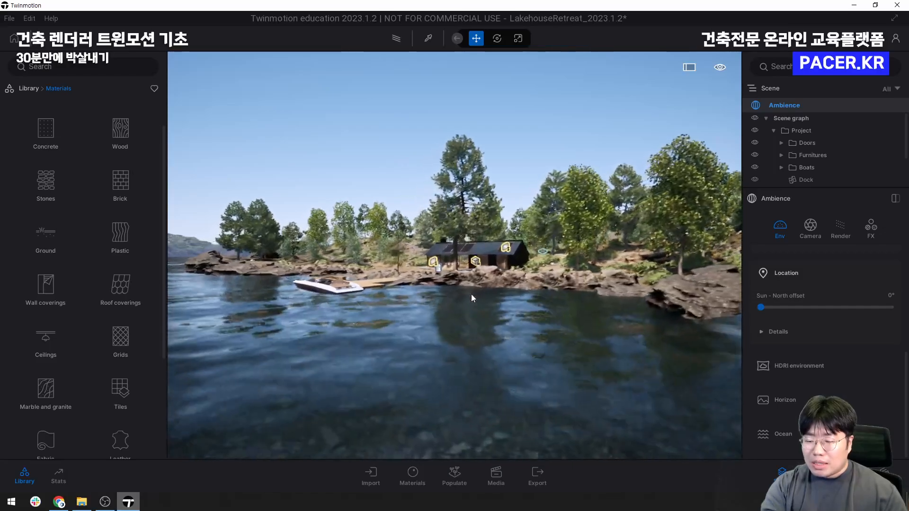
Fly the camera from the lake over the shoreline to the black lakehouse and enter it through its window facade
key(e)
key(w)
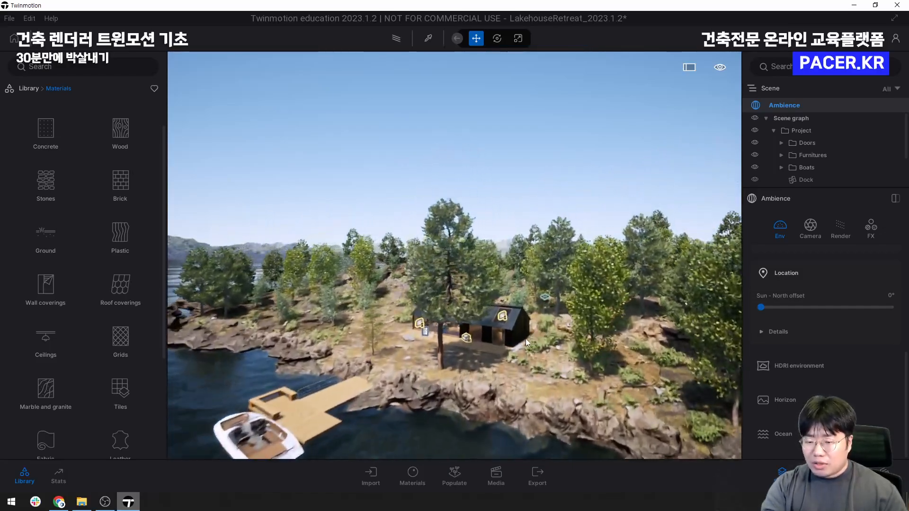
key(w)
key(d)
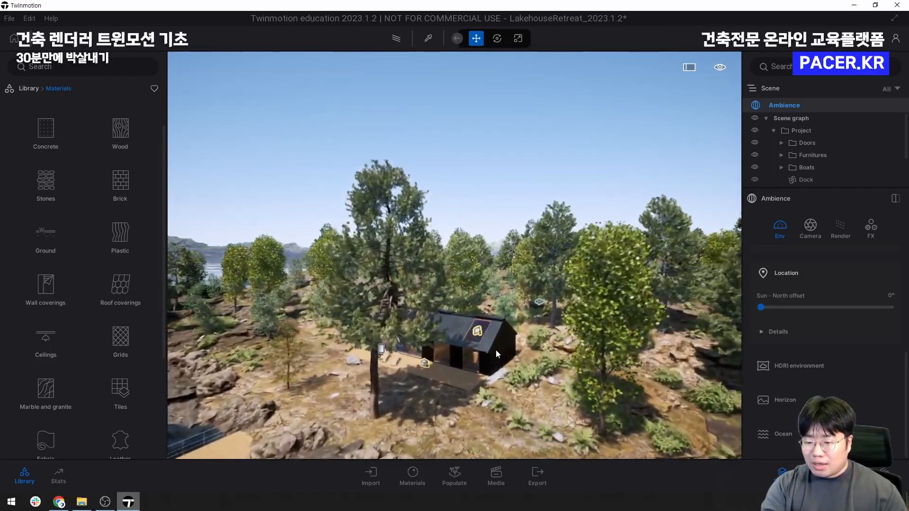
key(w)
key(q)
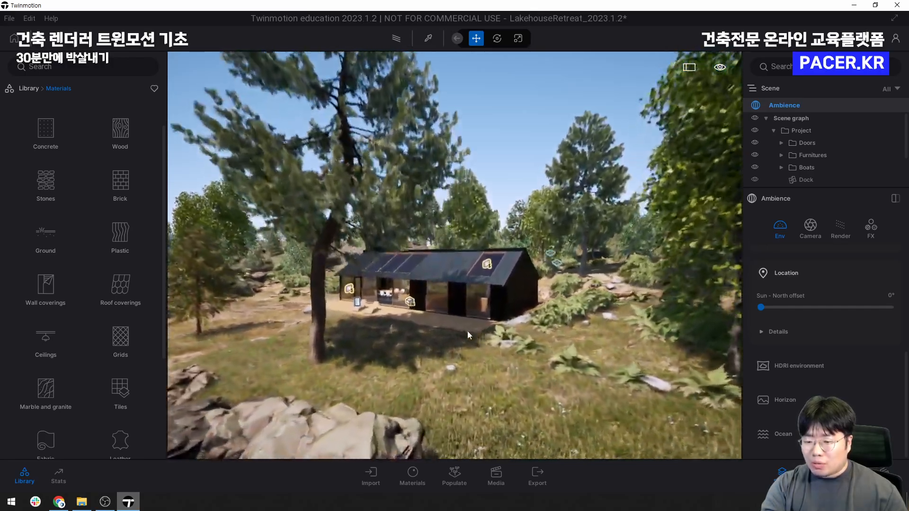
key(w)
key(d)
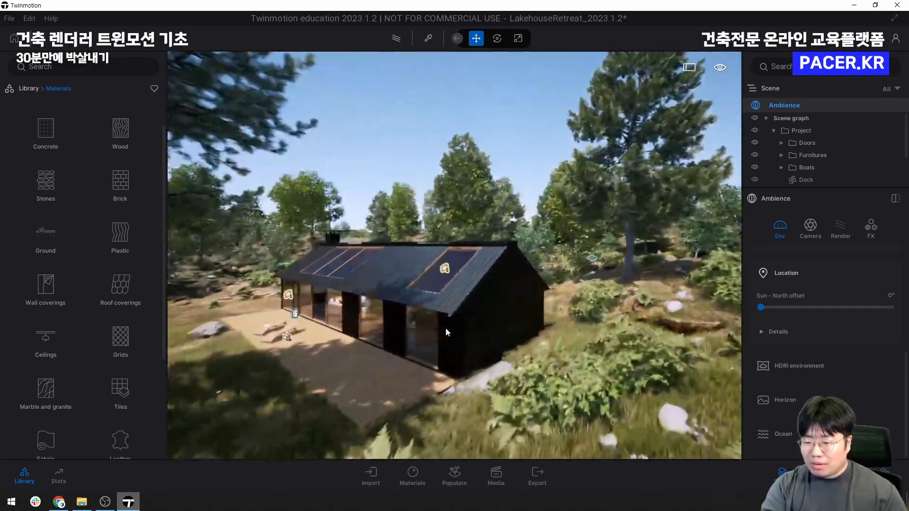
key(w)
key(a)
right_drag(439, 323, 443, 314)
key(w)
key(w)
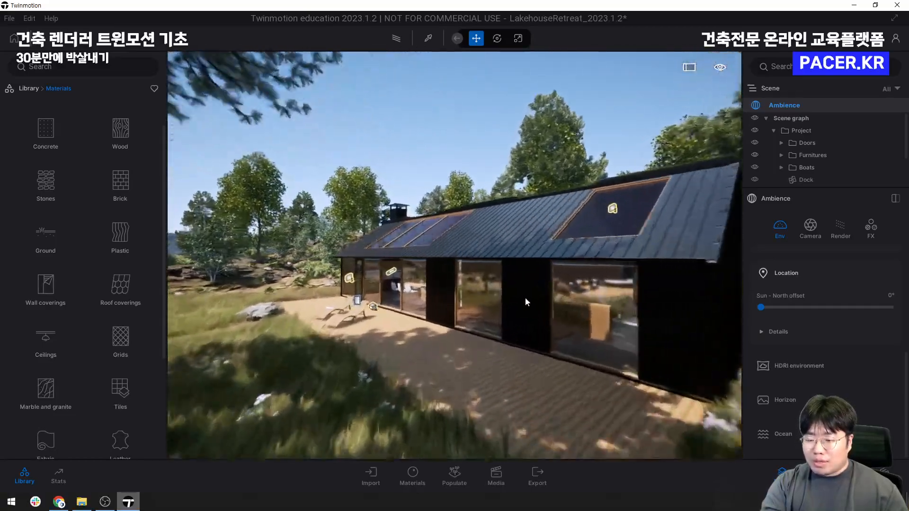
key(w)
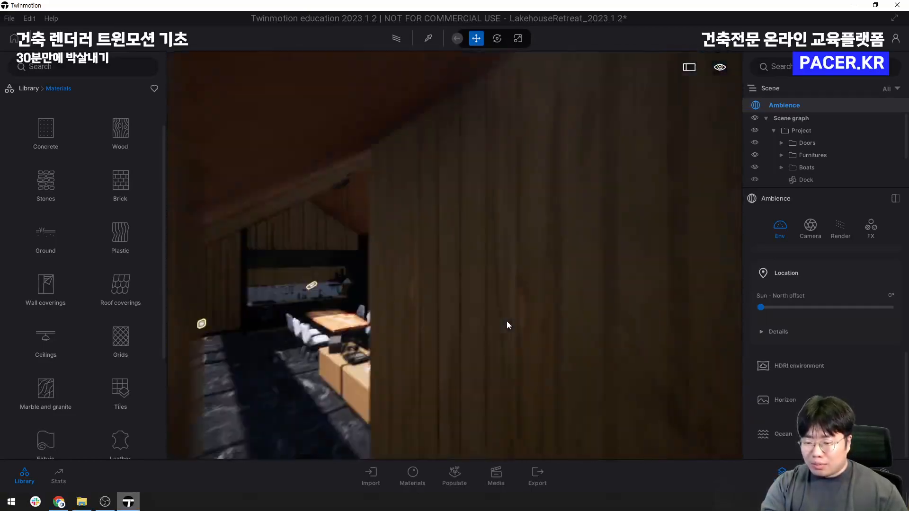
Look around the interior from several positions, viewing the dining table, kitchen, sofa, media cabinet and timber deck
key(s)
right_drag(418, 325, 340, 315)
key(q)
key(e)
key(s)
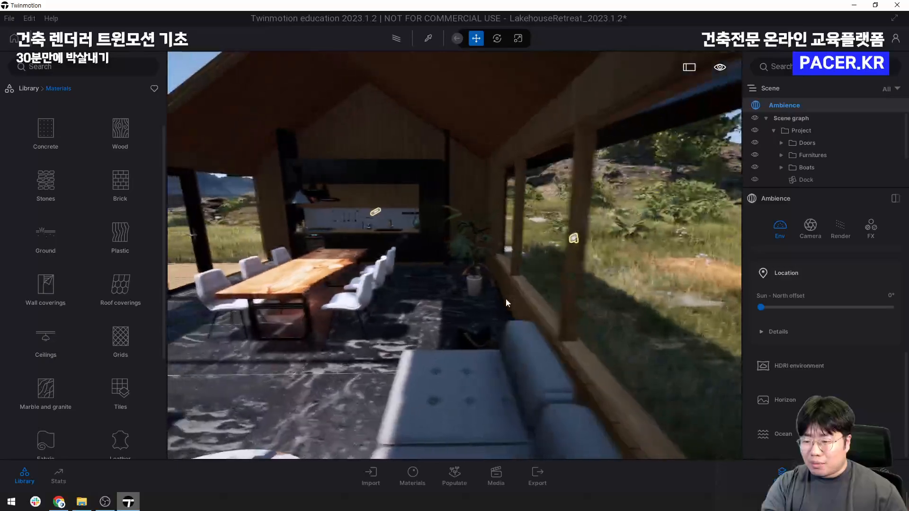
key(a)
key(a)
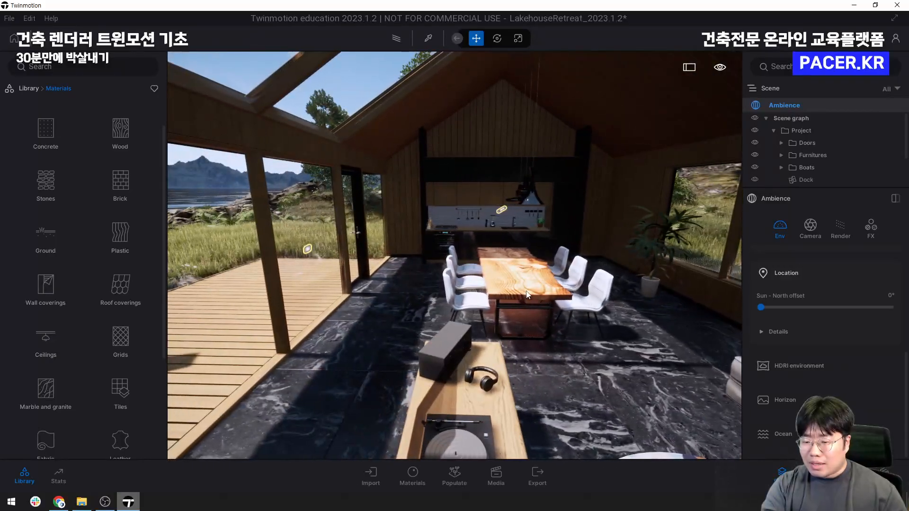
key(a)
right_drag(518, 294, 538, 291)
key(q)
key(w)
key(s)
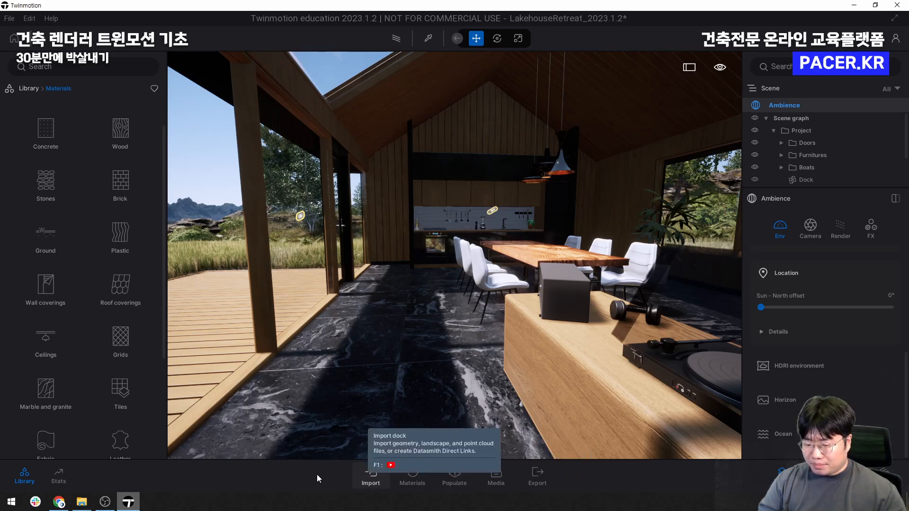
shift+middle_drag(495, 290, 511, 286)
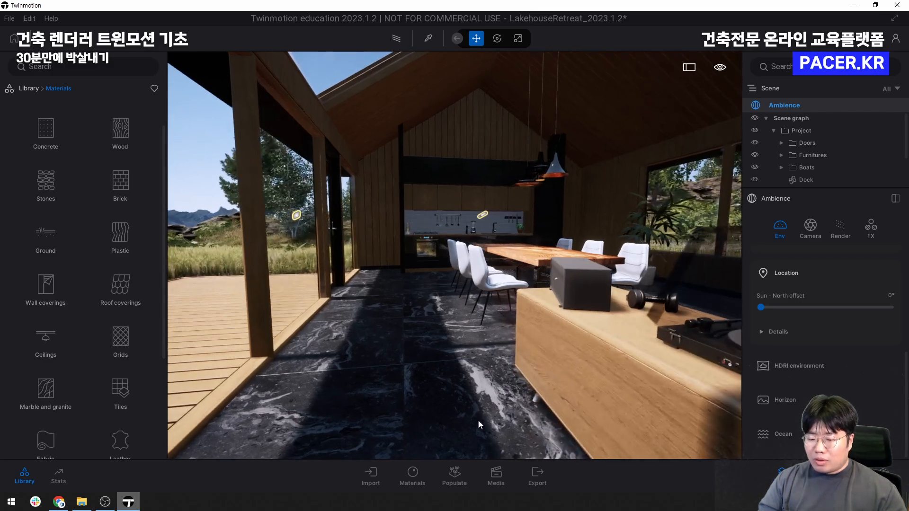
Check the scene's materials briefly and frame the dining table, kitchen and deck from a raised viewpoint
click(412, 474)
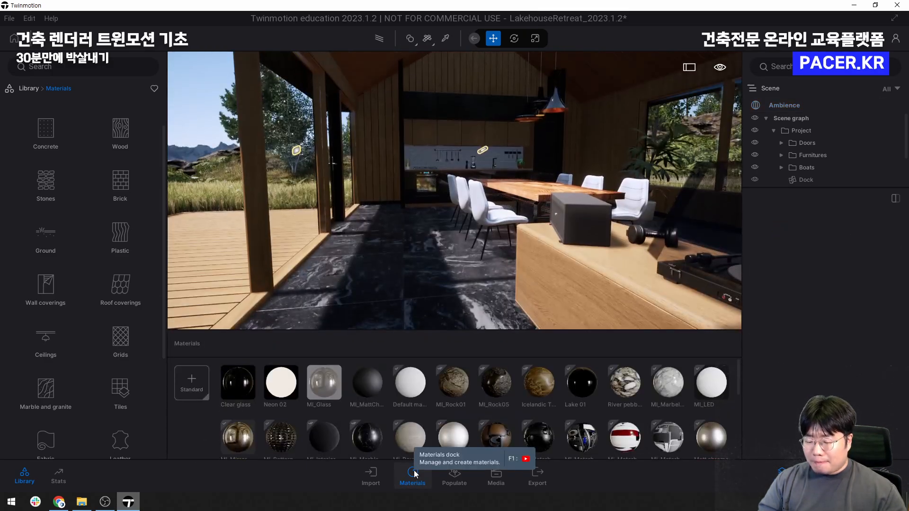
click(414, 473)
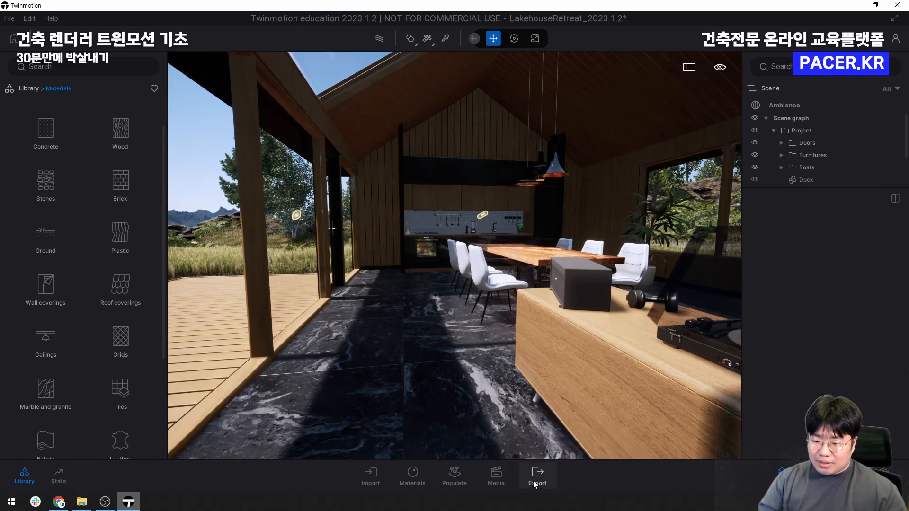
mouse_move(506, 346)
shift+middle_down()
mouse_move(523, 366)
mouse_move(506, 347)
shift+middle_up()
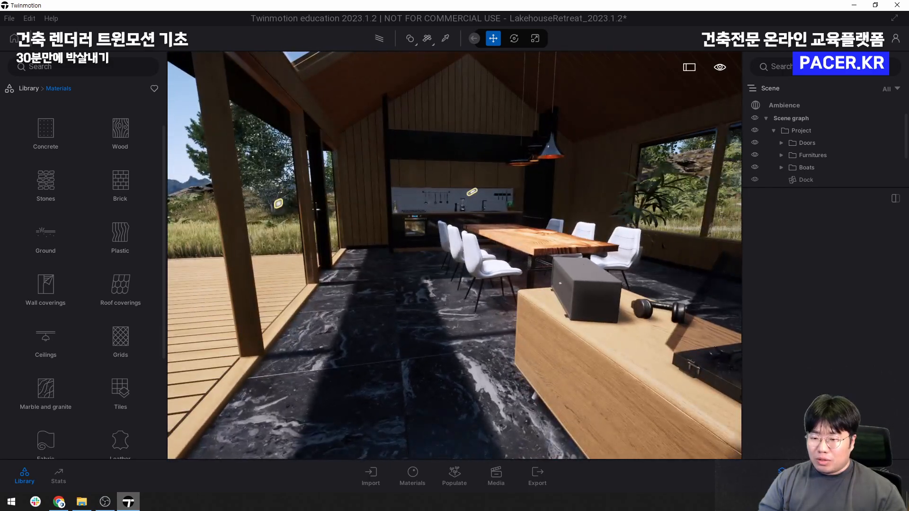
shift+middle_drag(570, 253, 471, 277)
key(d)
key(q)
key(a)
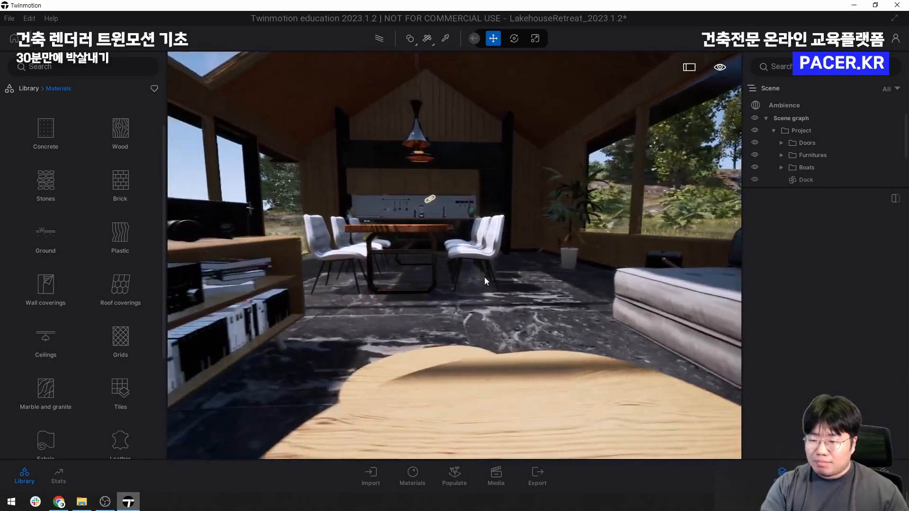
key(s)
key(w)
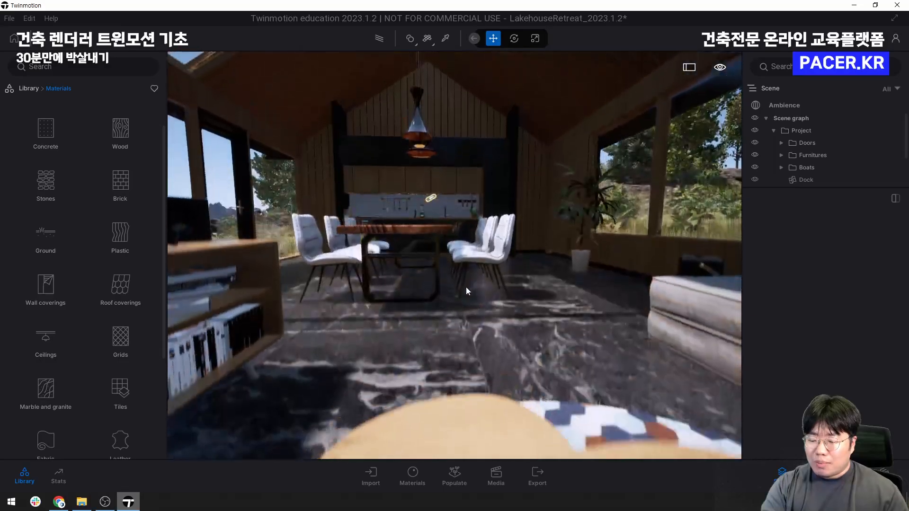
shift+middle_drag(466, 287, 386, 291)
key(a)
right_drag(399, 285, 433, 302)
shift+middle_drag(480, 285, 478, 259)
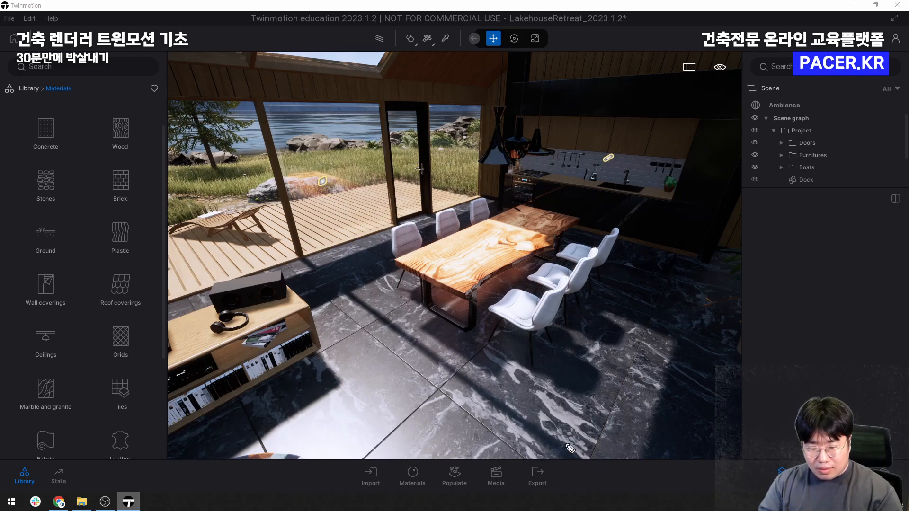
mouse_move(481, 496)
mouse_down()
mouse_move(495, 471)
mouse_move(498, 480)
mouse_move(540, 401)
mouse_up()
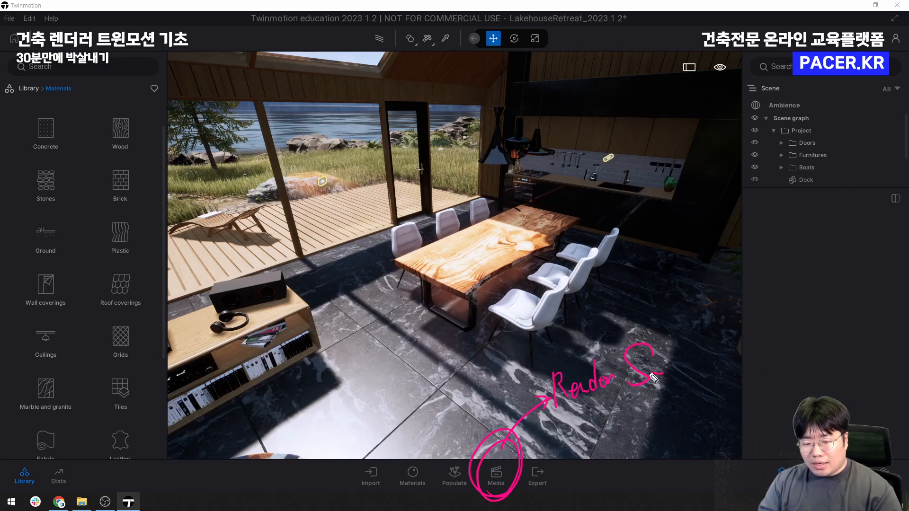
drag(678, 362, 689, 374)
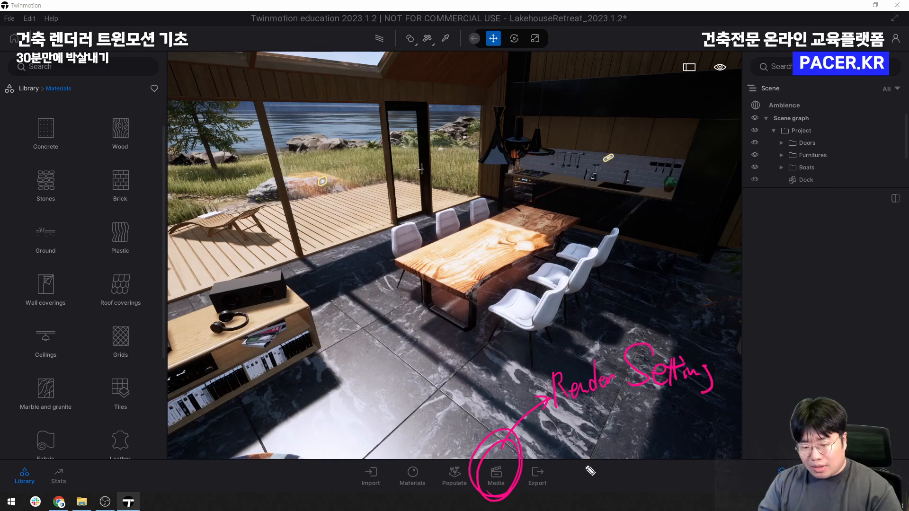
mouse_move(554, 483)
mouse_down()
mouse_move(514, 503)
mouse_move(551, 468)
mouse_up()
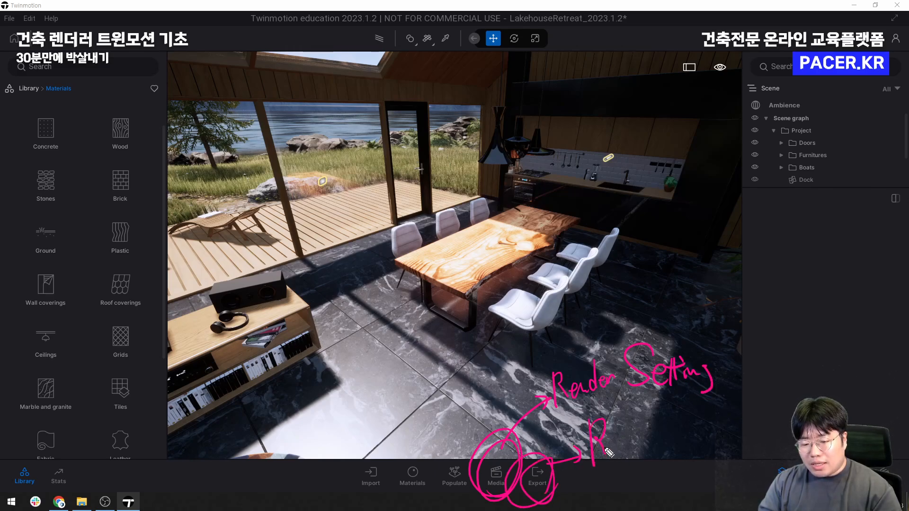
mouse_move(639, 452)
mouse_down()
mouse_move(653, 441)
mouse_move(681, 475)
mouse_up()
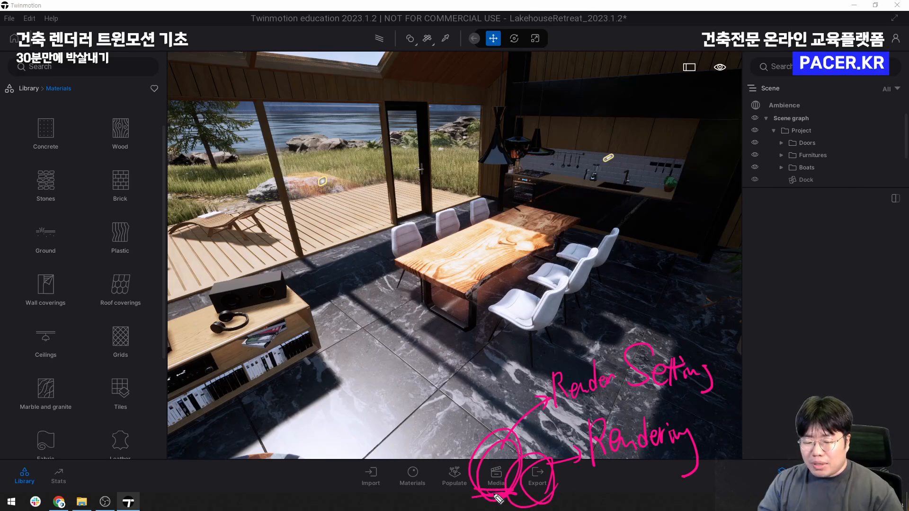
key(Escape)
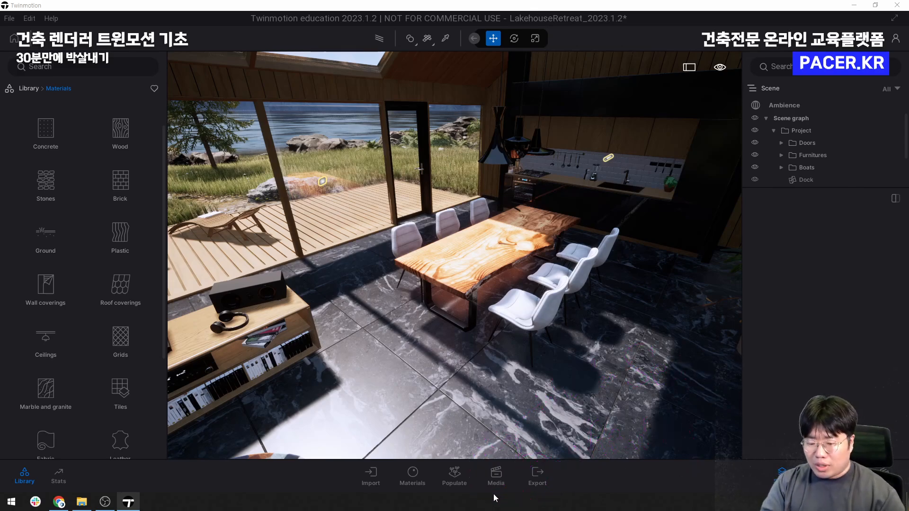
Browse the scene's saved still images and reframe the view on the dining table from a lower angle
click(497, 474)
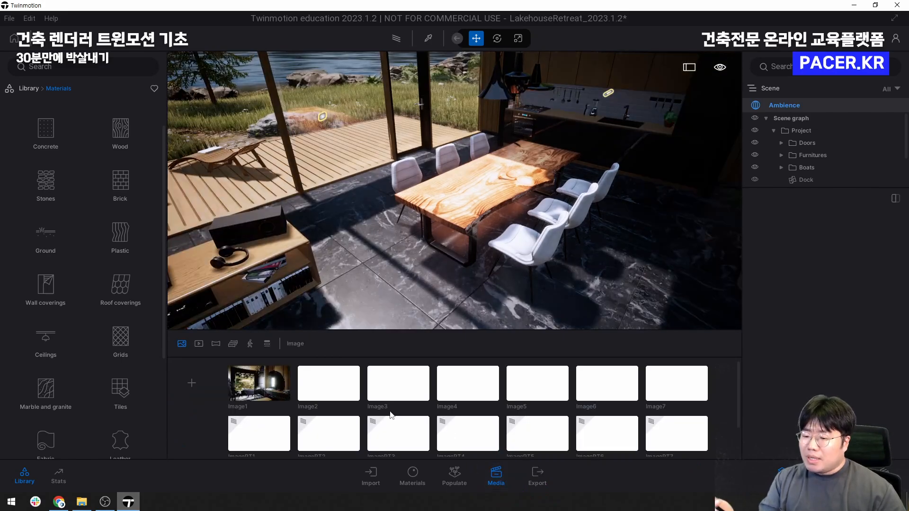
scroll(533, 425, down, 3)
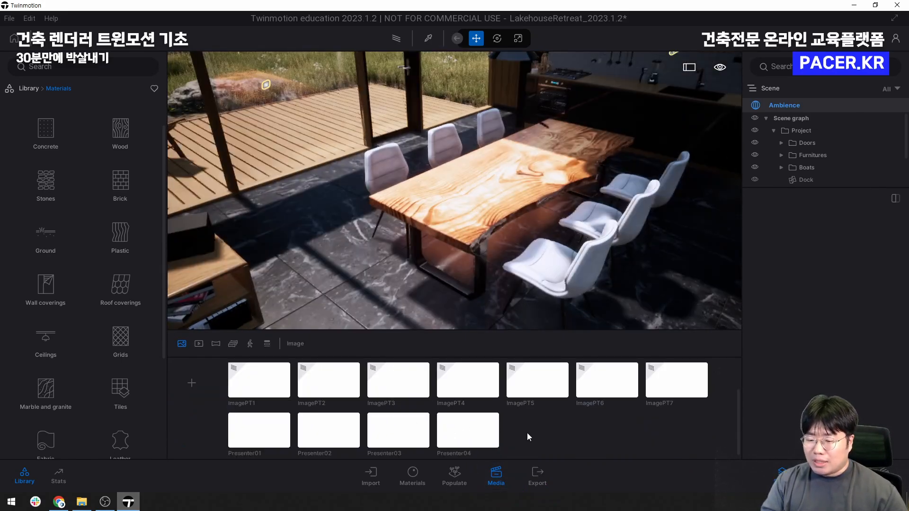
scroll(501, 433, up, 2)
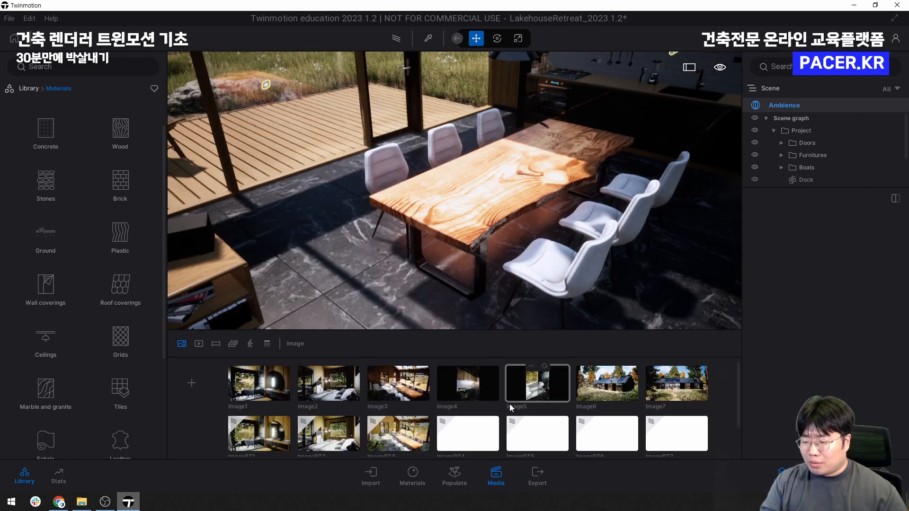
scroll(509, 404, down, 2)
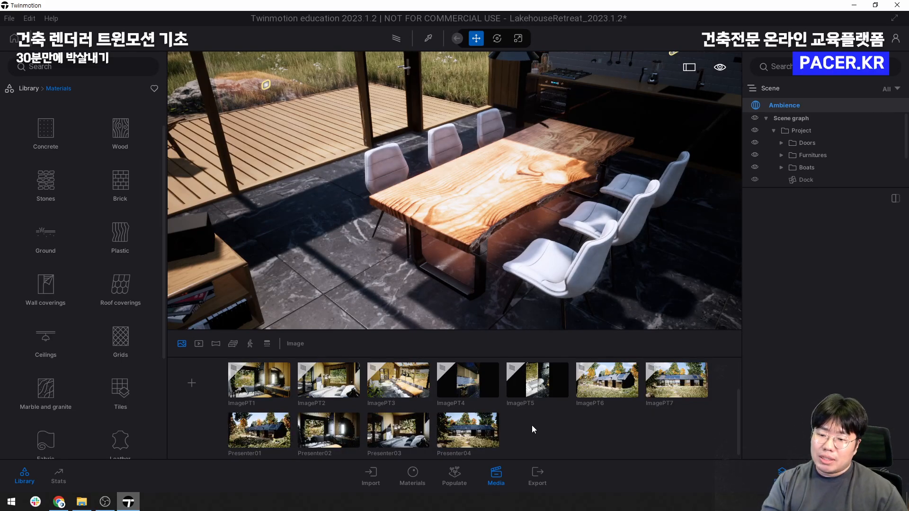
shift+middle_drag(529, 232, 529, 202)
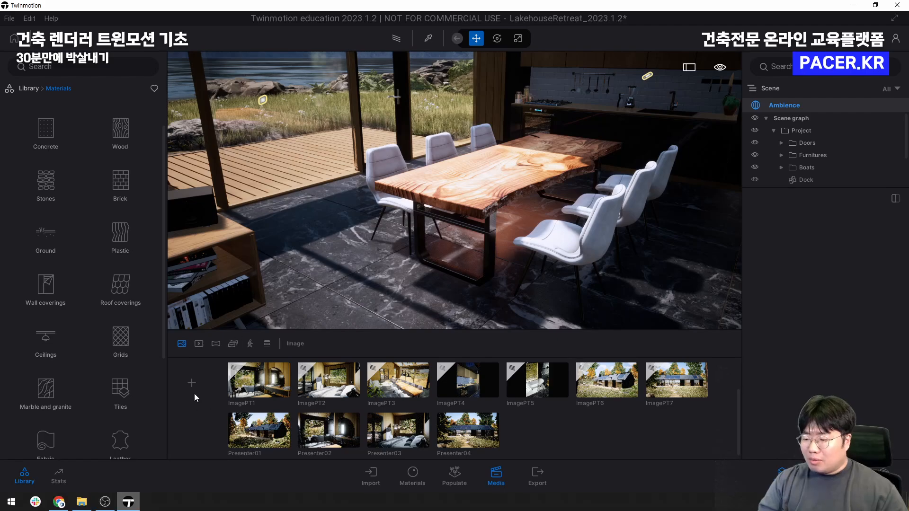
shift+middle_drag(432, 232, 424, 232)
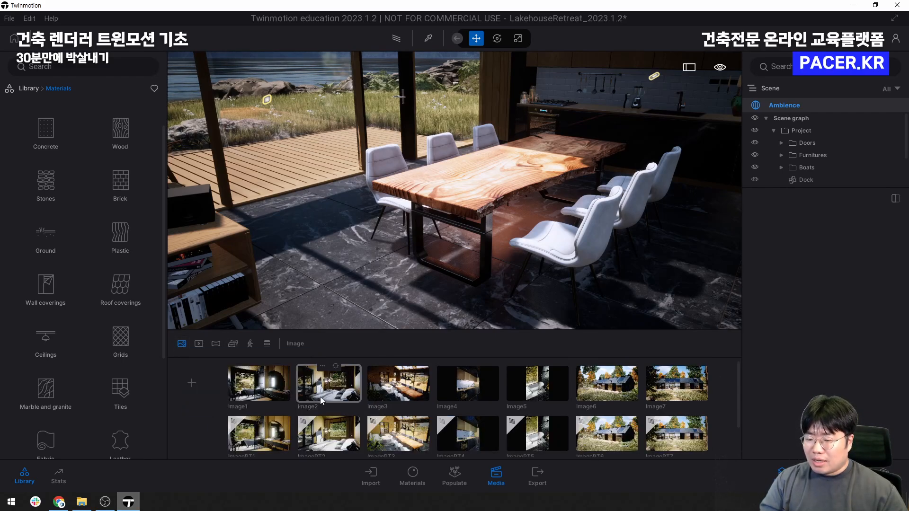
Create a trial still image of the dining table view and delete it again
click(191, 384)
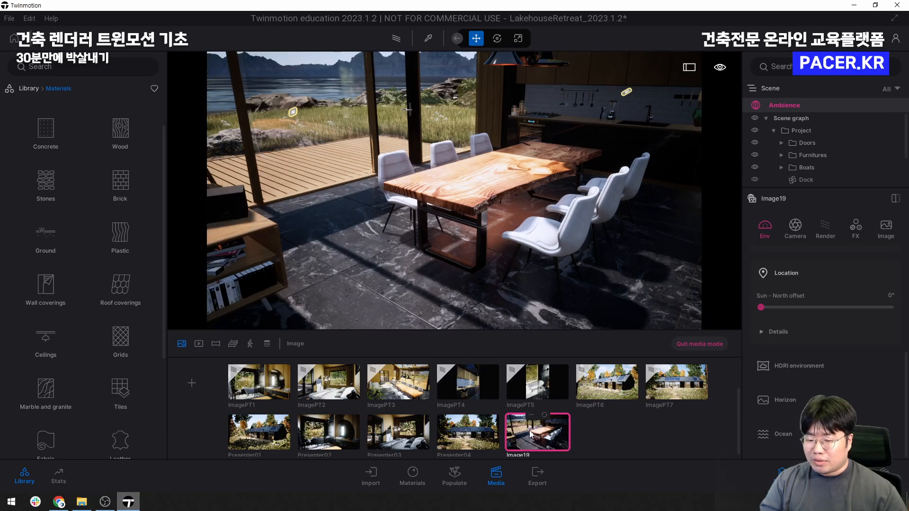
shift+middle_drag(462, 252, 432, 220)
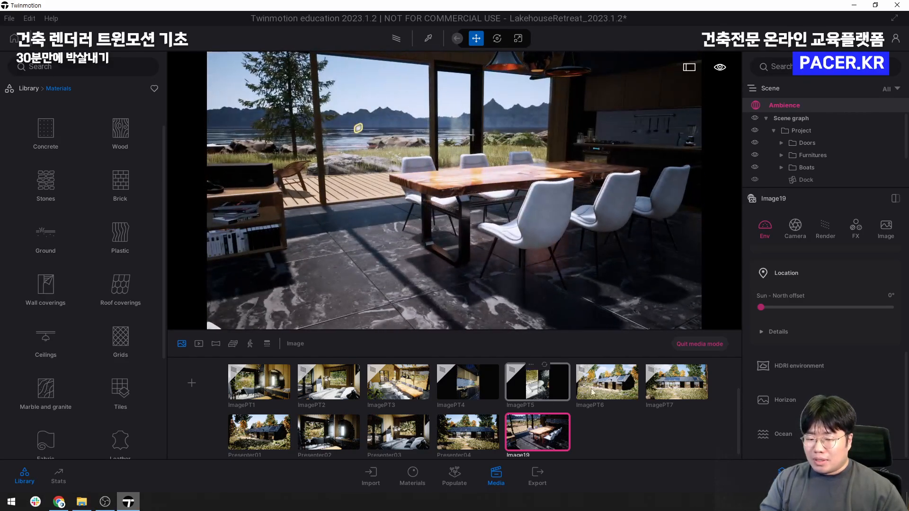
click(680, 343)
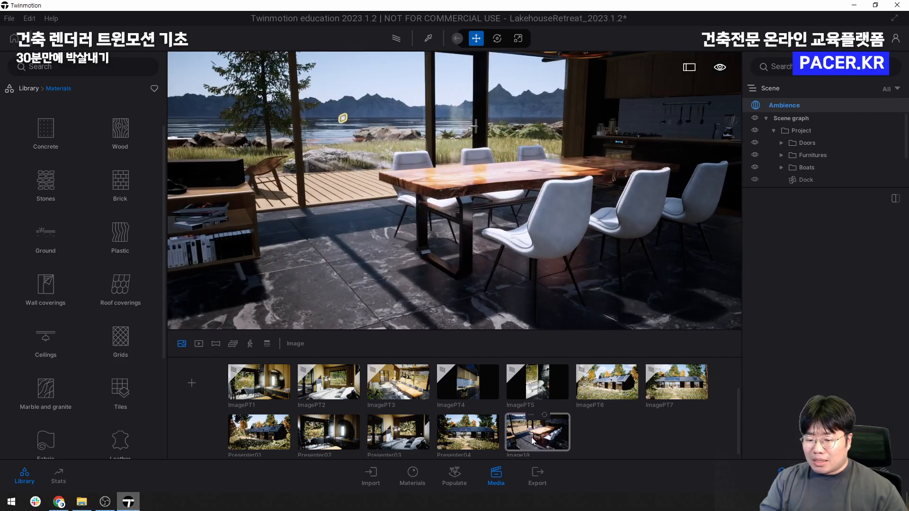
click(532, 417)
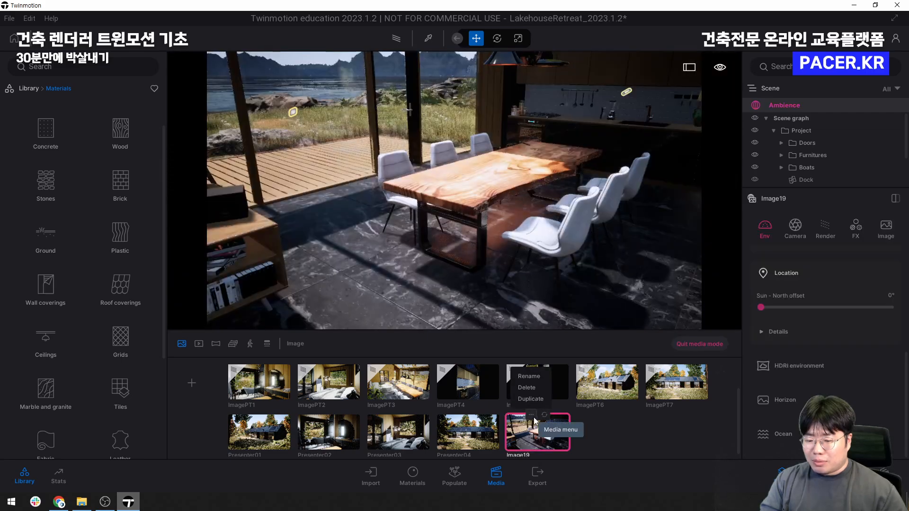
click(538, 388)
scroll(547, 427, down, 1)
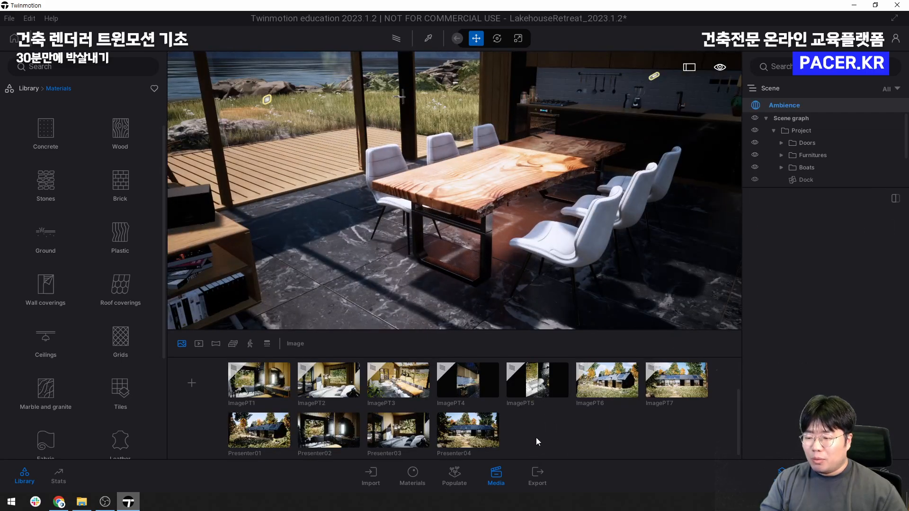
Create a new still image of the dining table view and tilt its camera slightly downward
click(191, 383)
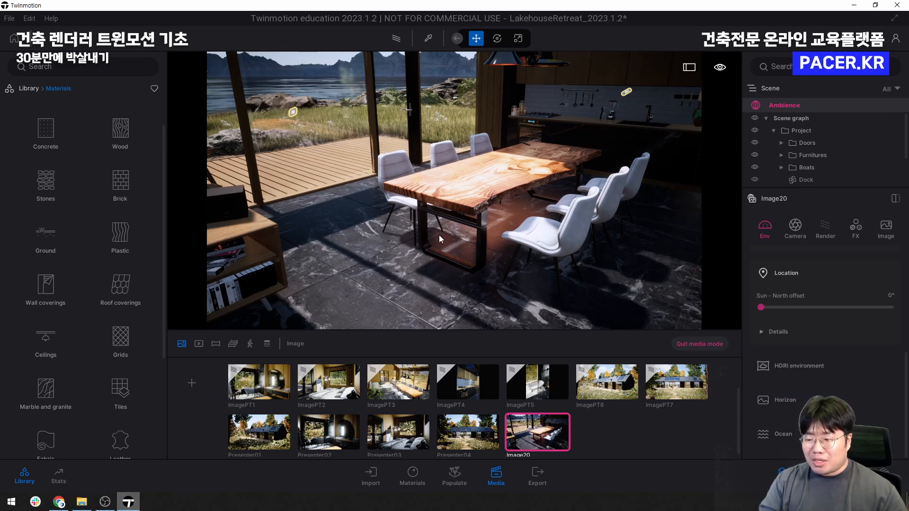
mouse_move(439, 236)
shift+middle_down()
mouse_move(433, 249)
mouse_move(462, 260)
mouse_move(447, 256)
mouse_move(466, 237)
mouse_move(454, 243)
shift+middle_up()
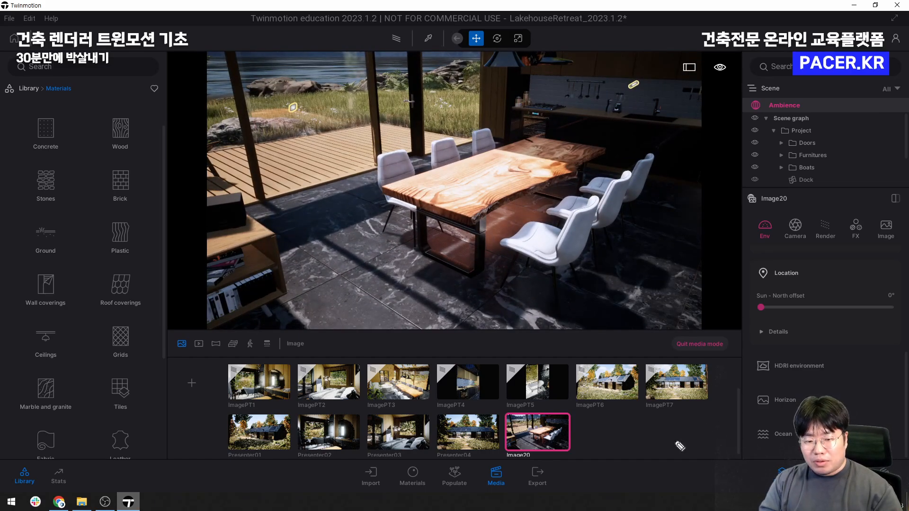
mouse_move(768, 254)
mouse_down()
mouse_move(742, 282)
mouse_move(743, 481)
mouse_up()
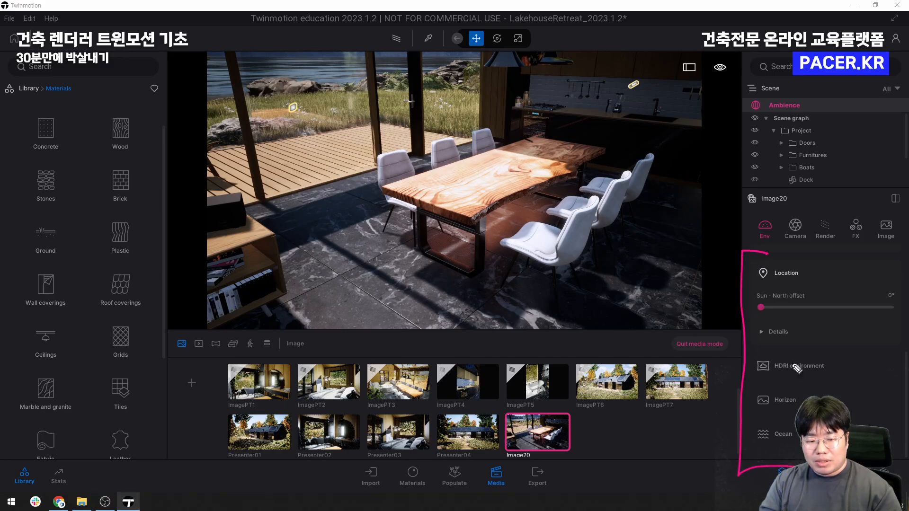
drag(776, 245, 899, 240)
mouse_move(776, 206)
mouse_down()
mouse_move(800, 253)
mouse_move(891, 222)
mouse_move(779, 205)
mouse_up()
mouse_move(691, 283)
mouse_down()
mouse_move(313, 198)
mouse_move(608, 244)
mouse_up()
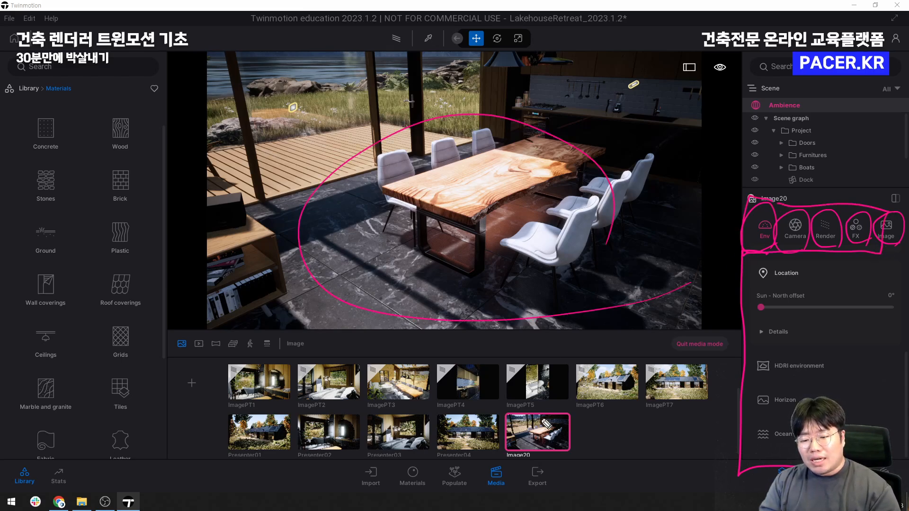
mouse_move(549, 411)
mouse_down()
mouse_move(510, 452)
mouse_move(534, 413)
mouse_up()
drag(570, 439, 707, 383)
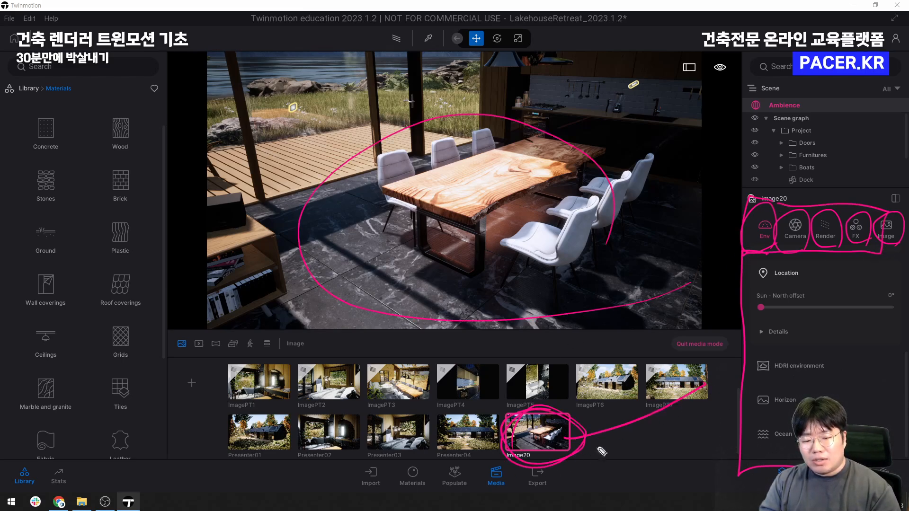
drag(592, 434, 730, 371)
drag(578, 411, 737, 358)
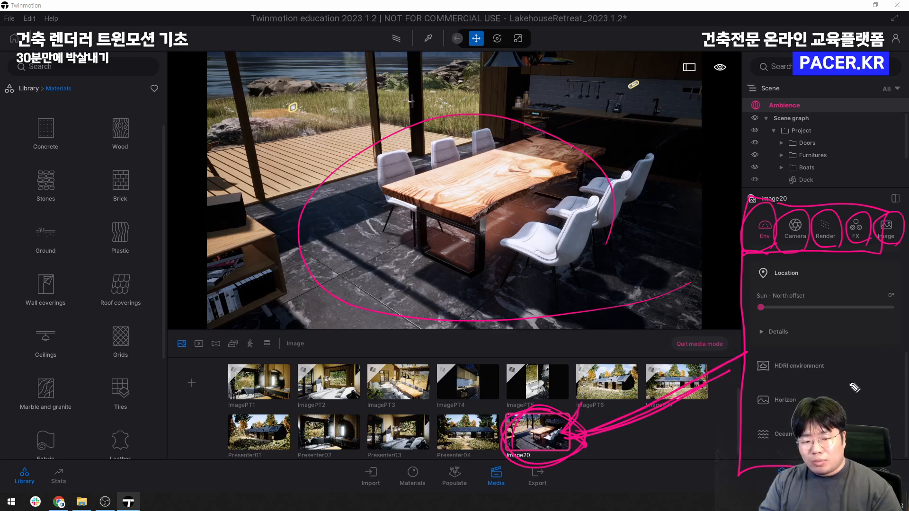
mouse_move(835, 450)
mouse_down()
mouse_move(728, 373)
mouse_move(791, 214)
mouse_move(791, 420)
mouse_up()
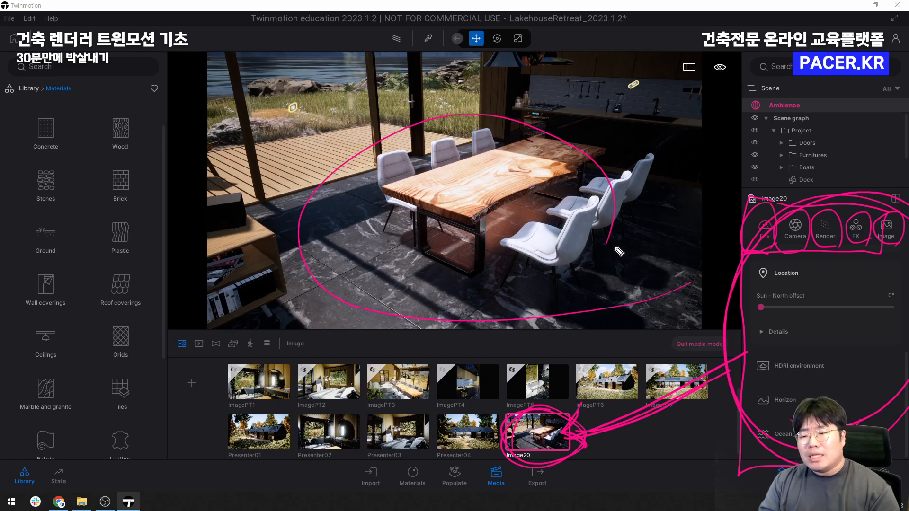
drag(681, 152, 635, 184)
mouse_move(566, 411)
mouse_down()
mouse_move(535, 474)
mouse_move(561, 407)
mouse_up()
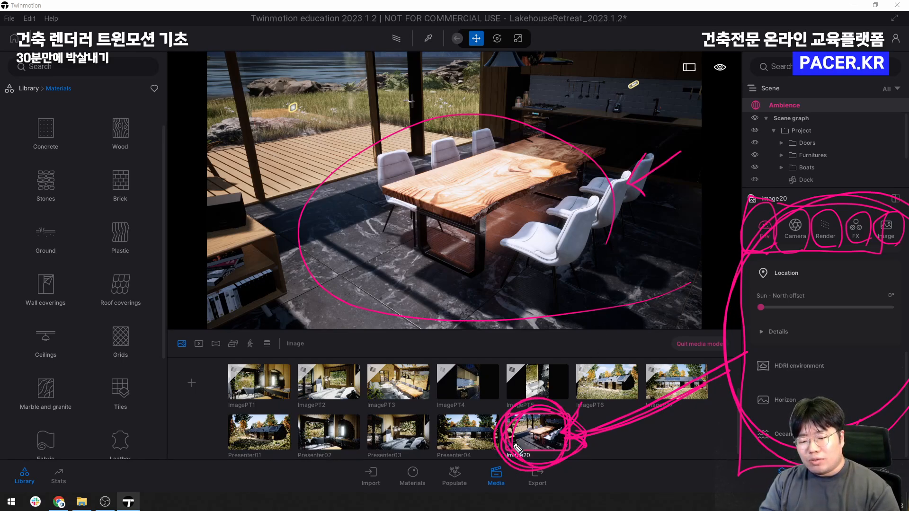
key(Escape)
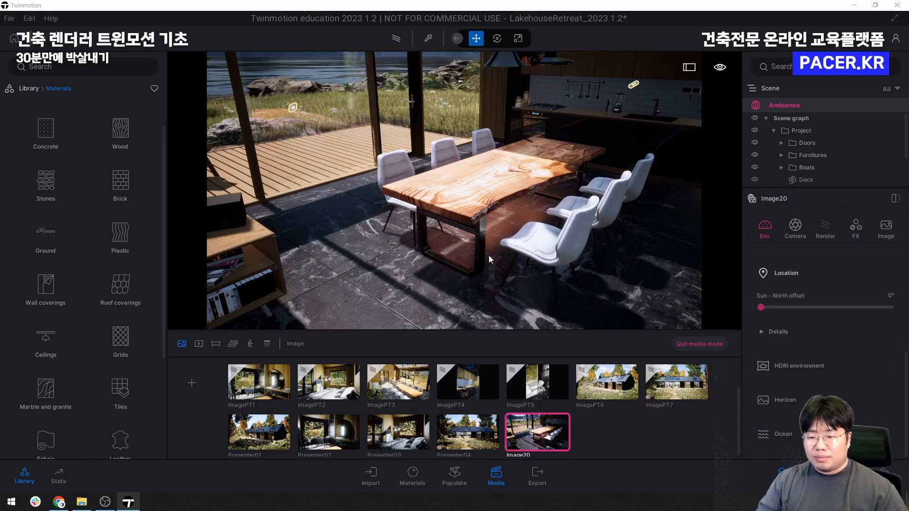
Recall the new dining table image, set its sun north offset to 29°, and set the camera focal length to 17 mm
click(525, 438)
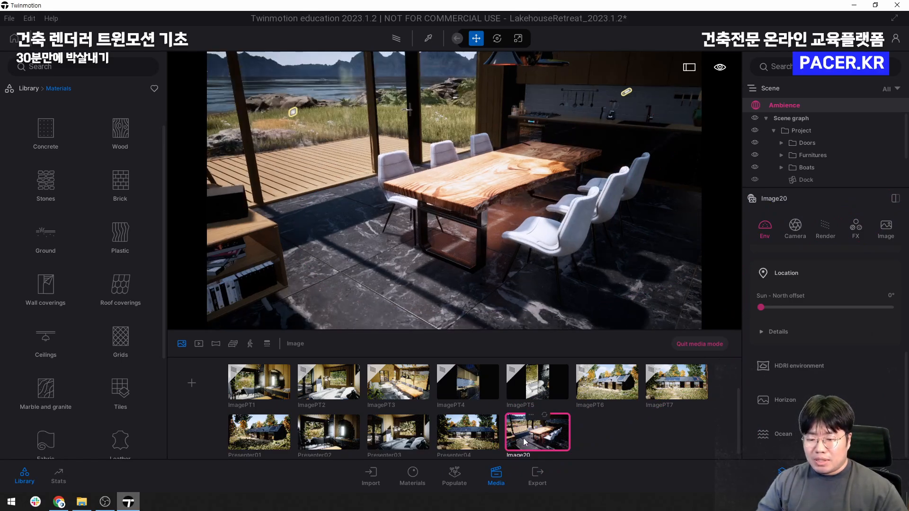
click(536, 442)
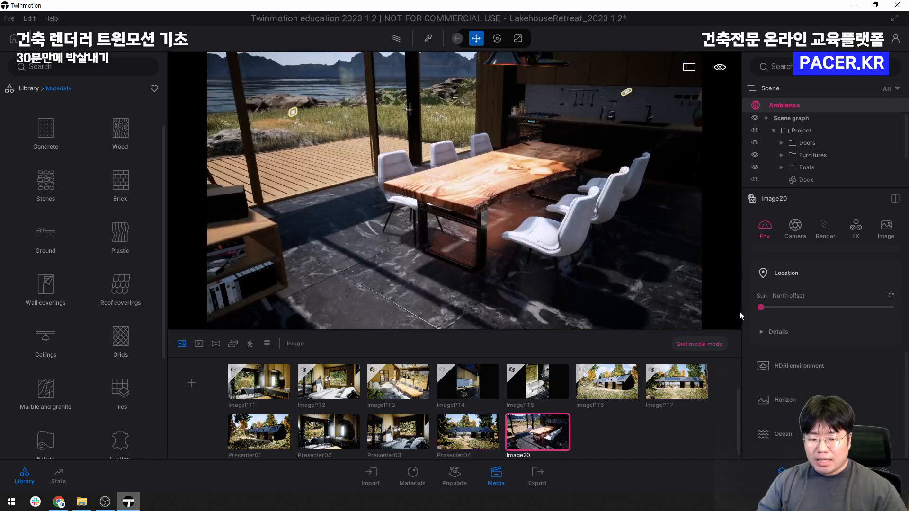
mouse_move(763, 307)
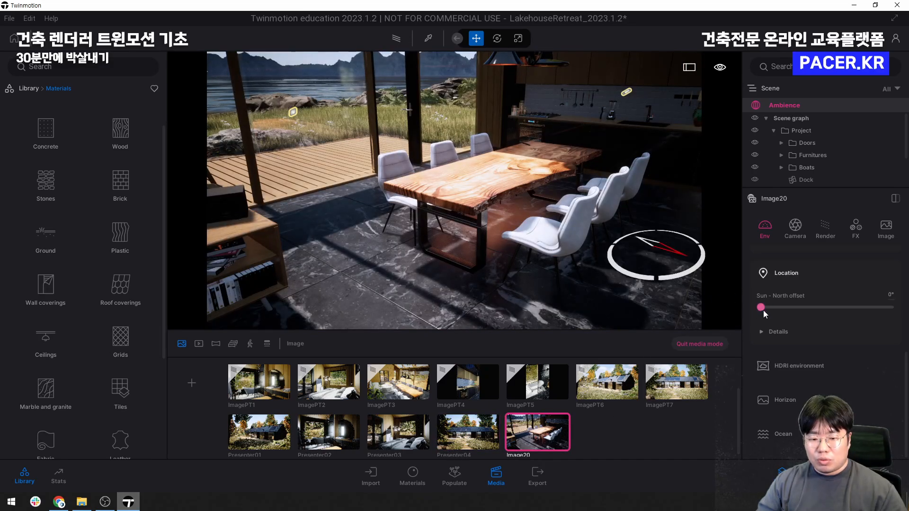
drag(763, 308, 772, 306)
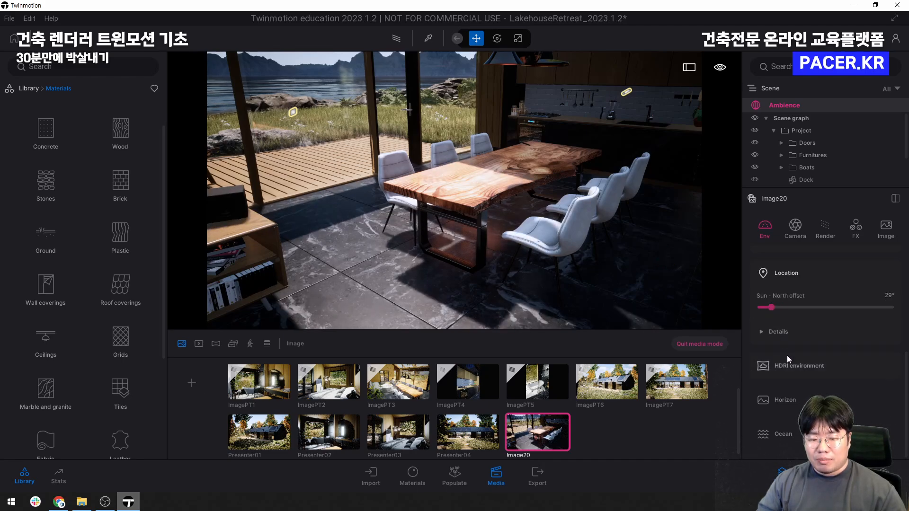
click(792, 228)
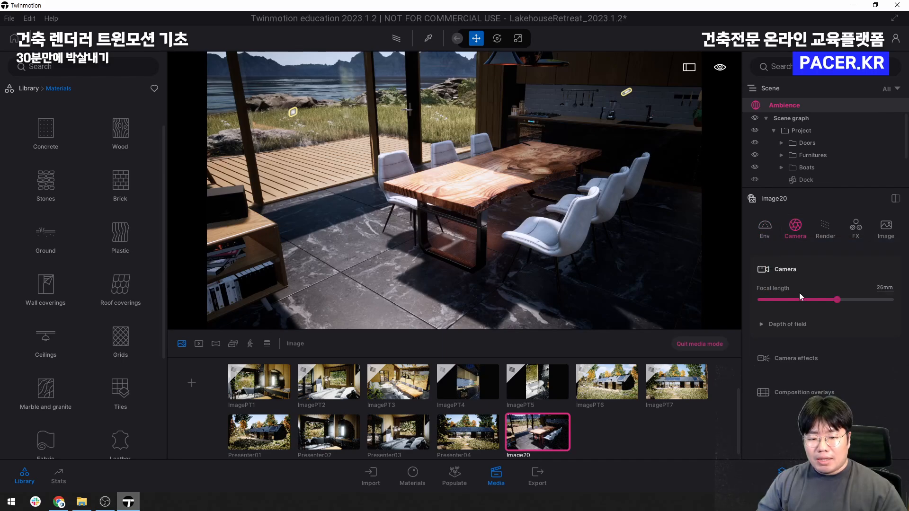
mouse_move(834, 300)
mouse_down()
mouse_move(812, 299)
mouse_move(848, 300)
mouse_move(810, 299)
mouse_move(829, 300)
mouse_move(818, 300)
mouse_up()
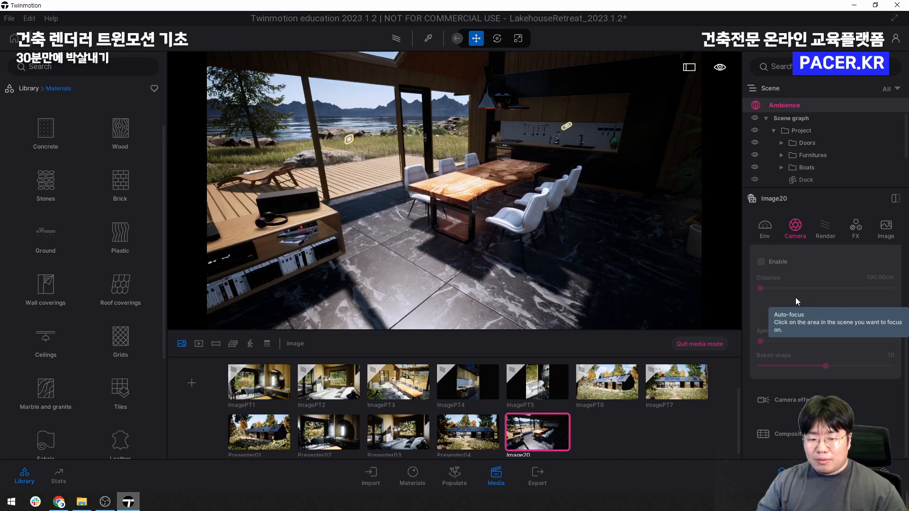
Try depth of field with different focus distances and picked focus points while moving closer to the speaker, and switch it off again
click(765, 262)
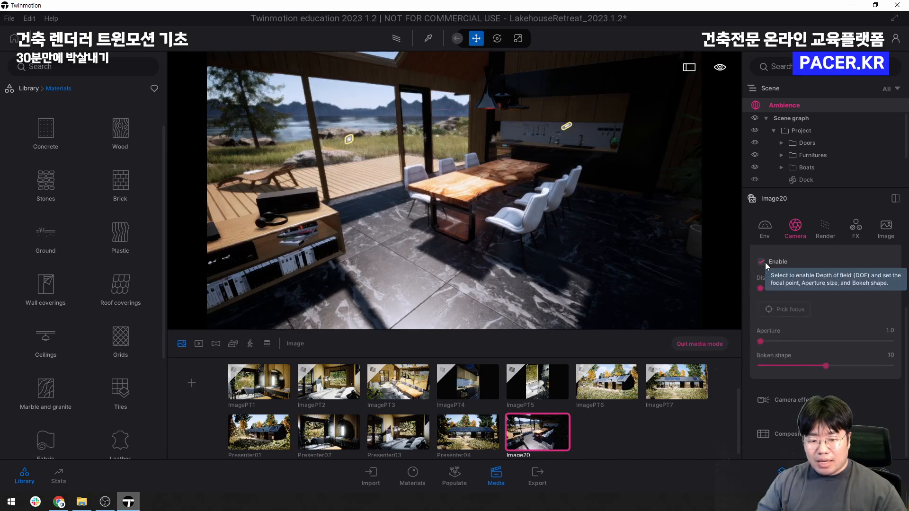
mouse_move(761, 288)
mouse_down()
mouse_move(785, 287)
mouse_move(762, 289)
mouse_up()
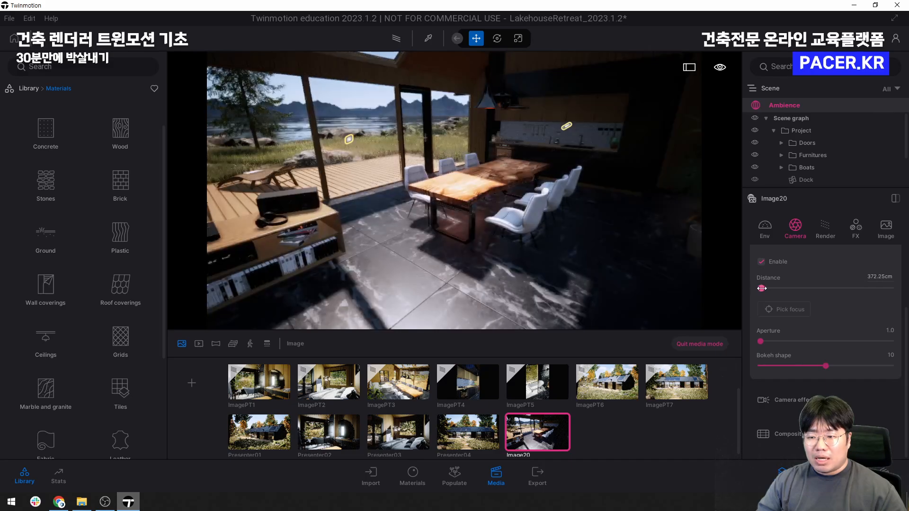
click(773, 311)
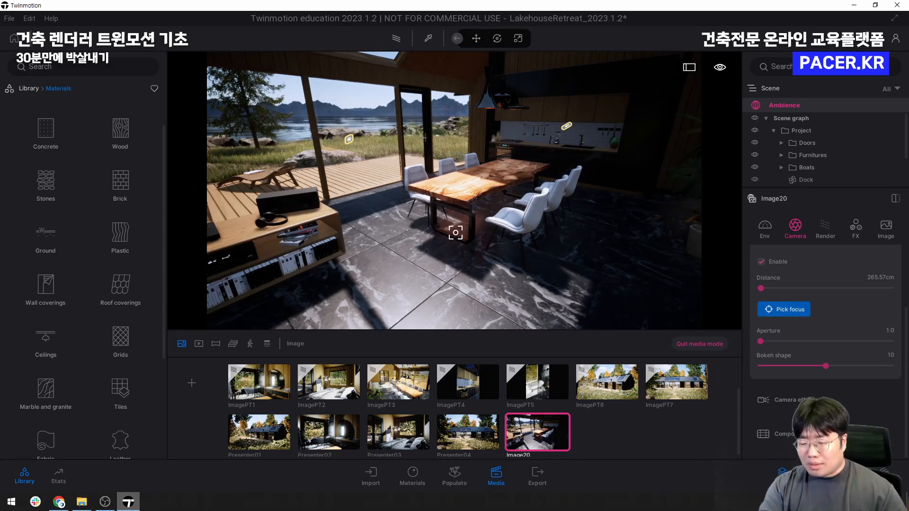
drag(454, 232, 483, 225)
key(w)
key(a)
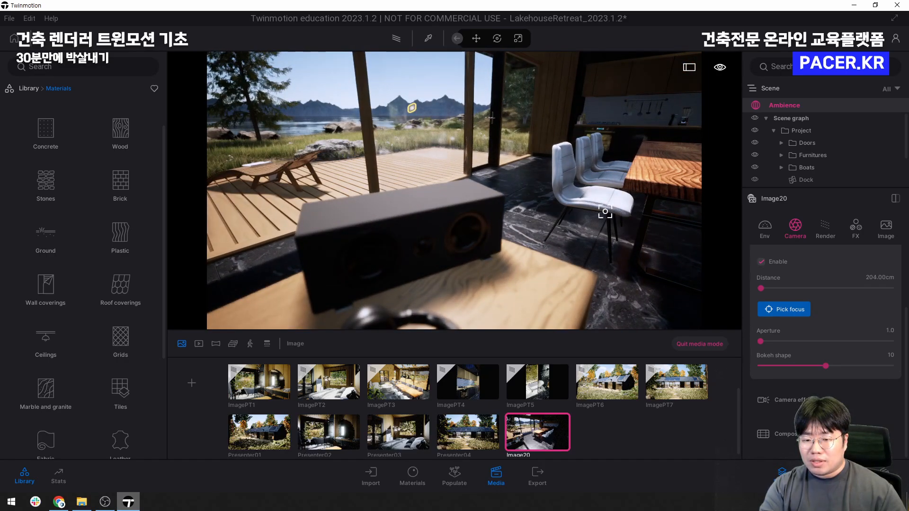
click(757, 263)
key(Escape)
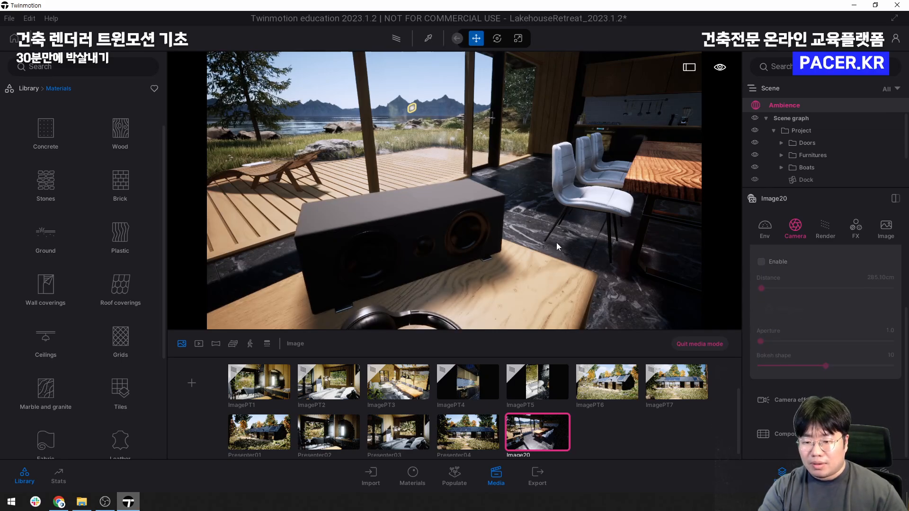
Reframe the view from low beside the speaker, with the wooden top in the foreground and the dining table behind
right_drag(535, 258, 575, 243)
scroll(568, 253, up, 2)
middle_drag(570, 245, 586, 224)
scroll(586, 224, down, 3)
right_drag(586, 224, 593, 217)
scroll(586, 224, up, 2)
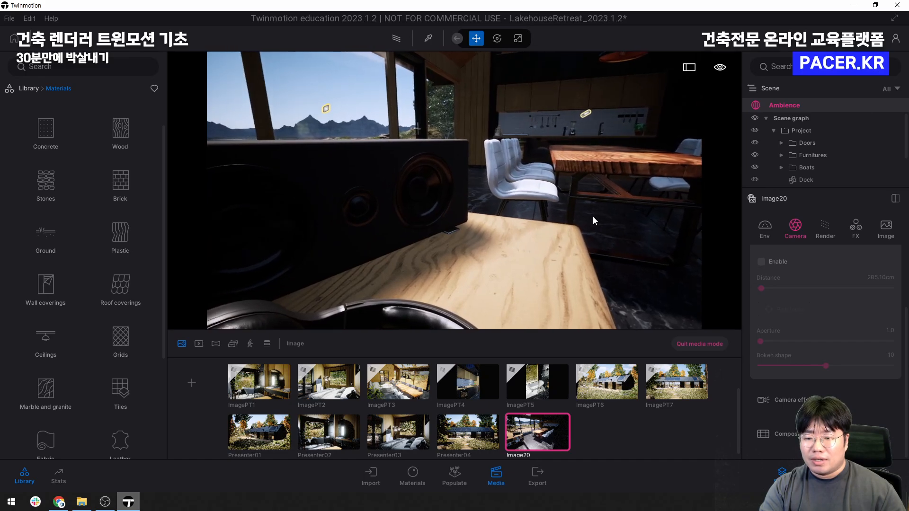
Enable depth of field and try the focus on the foreground wooden top, then pick the dining furniture in the background as focus
click(766, 261)
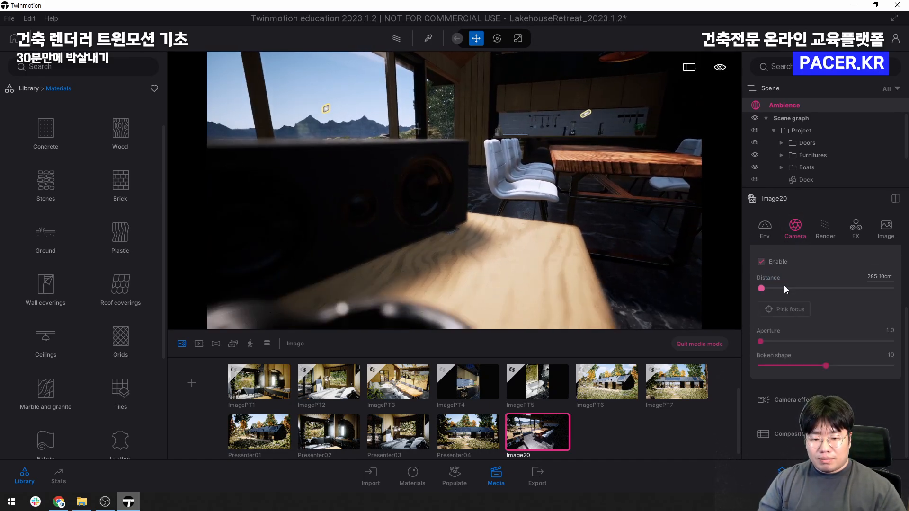
scroll(784, 289, up, 1)
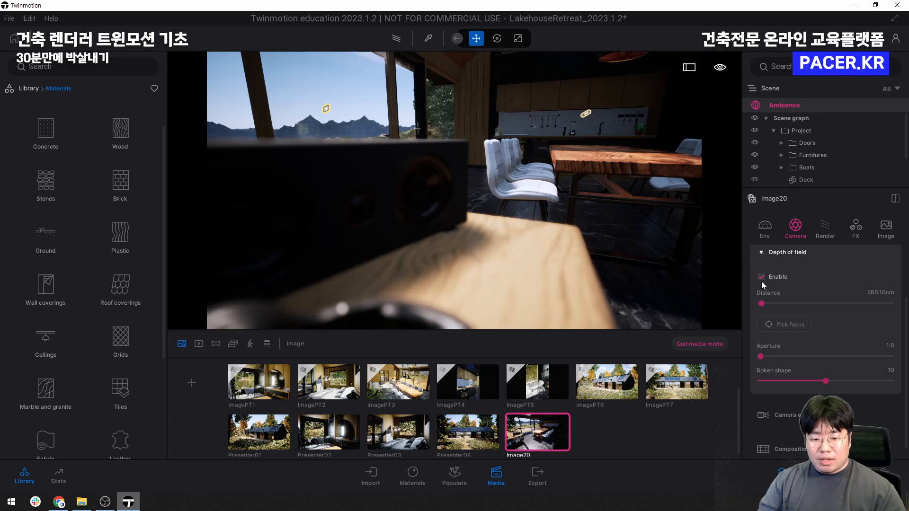
click(777, 325)
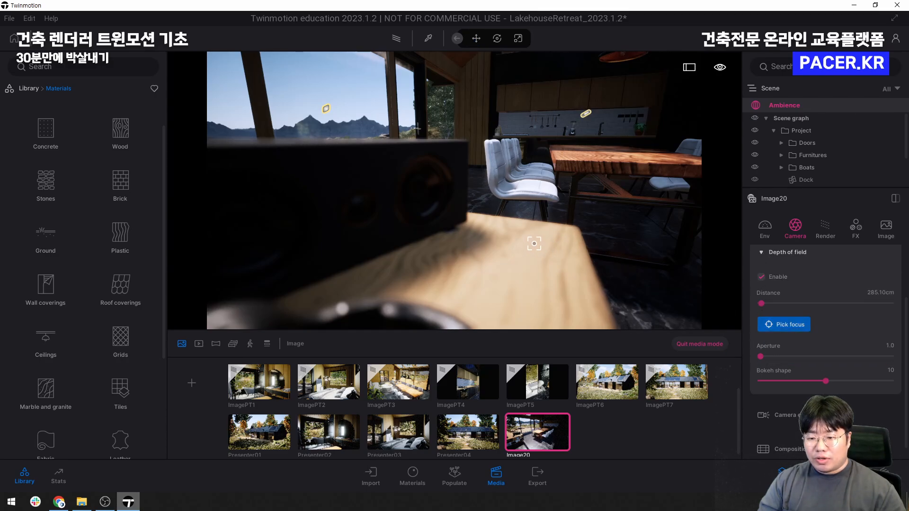
click(456, 258)
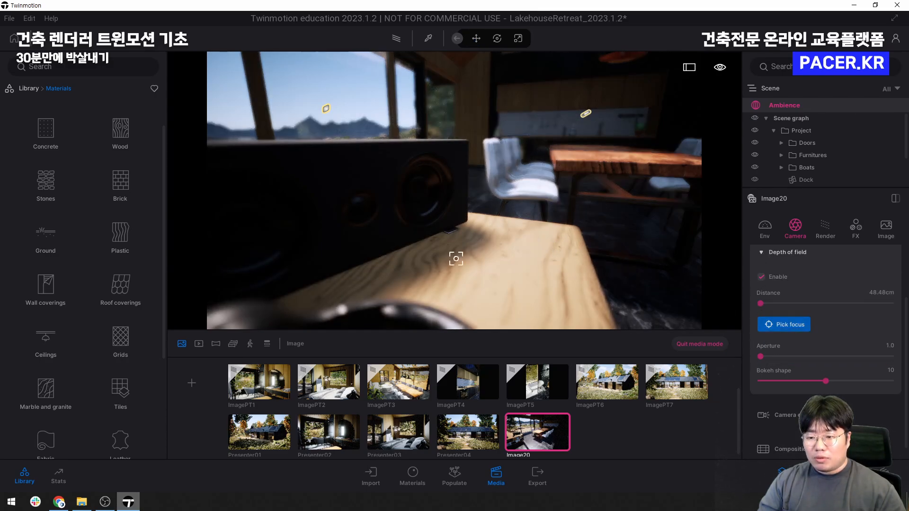
click(546, 161)
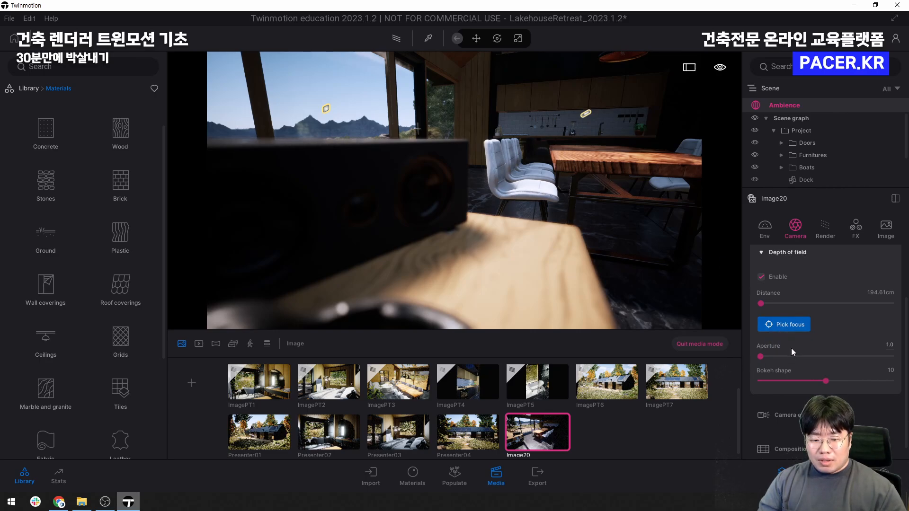
Set the depth of field aperture to 1.9, lower the bokeh shape value, and collapse the depth of field settings
drag(761, 356, 782, 355)
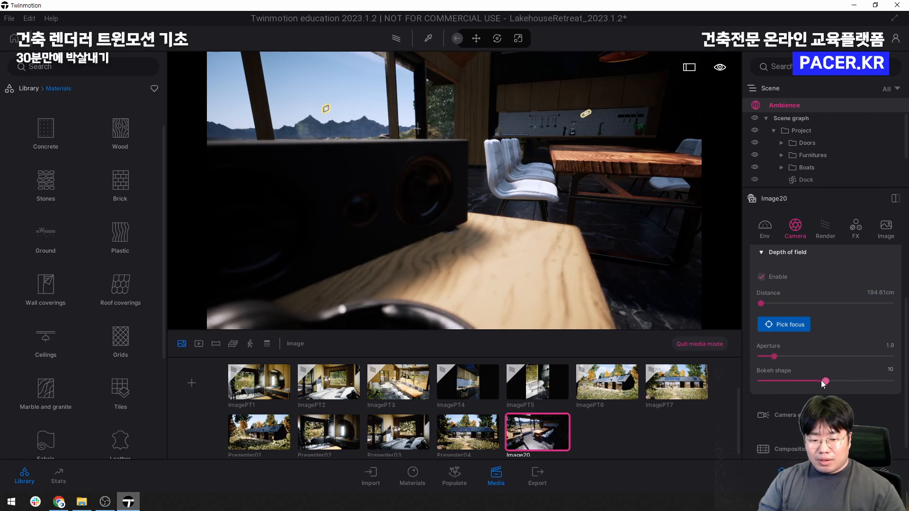
drag(824, 380, 760, 380)
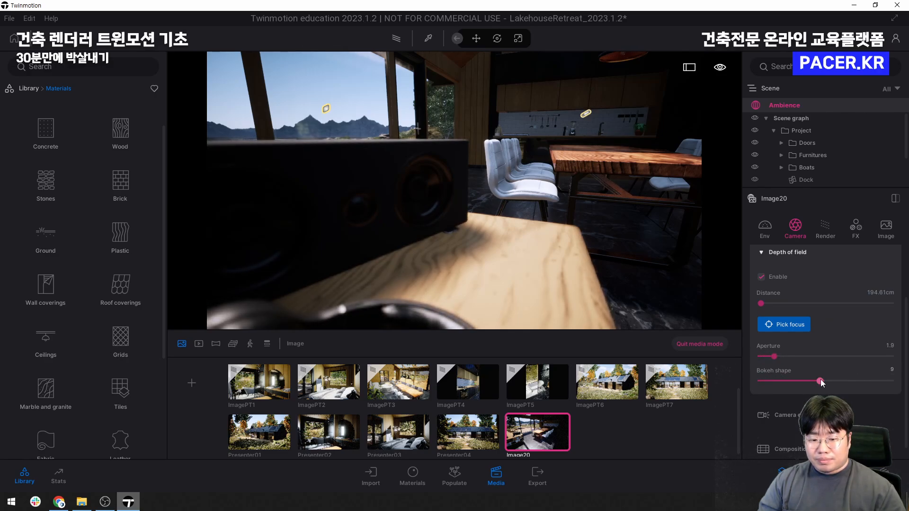
click(761, 252)
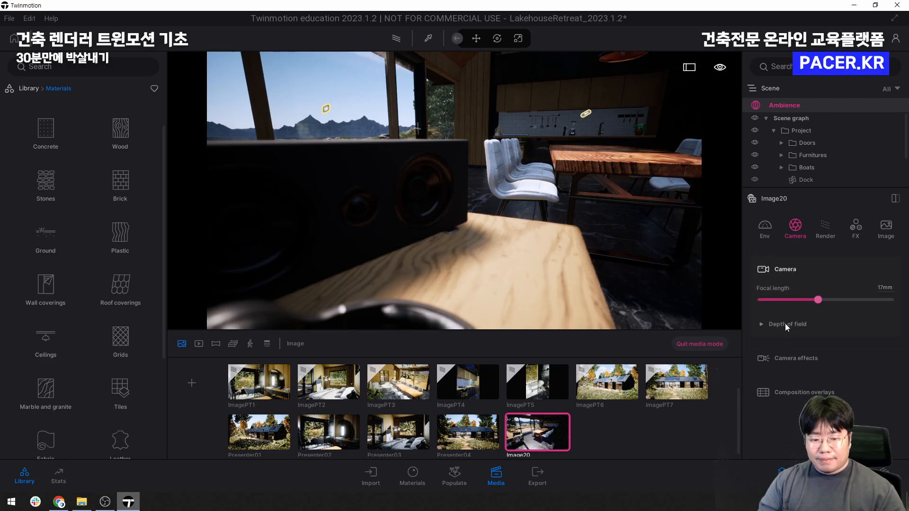
Set the image's camera effects to 46% vignetting and 9% lens flare
click(787, 365)
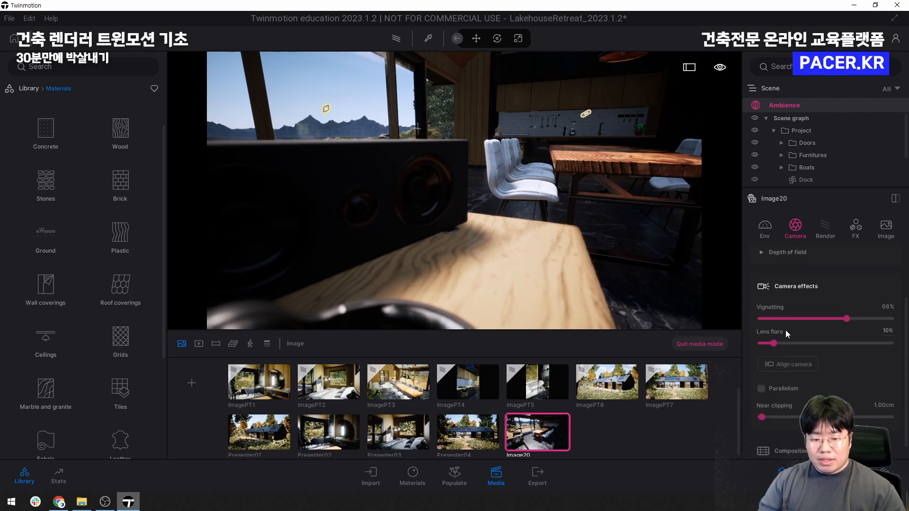
drag(773, 343, 777, 344)
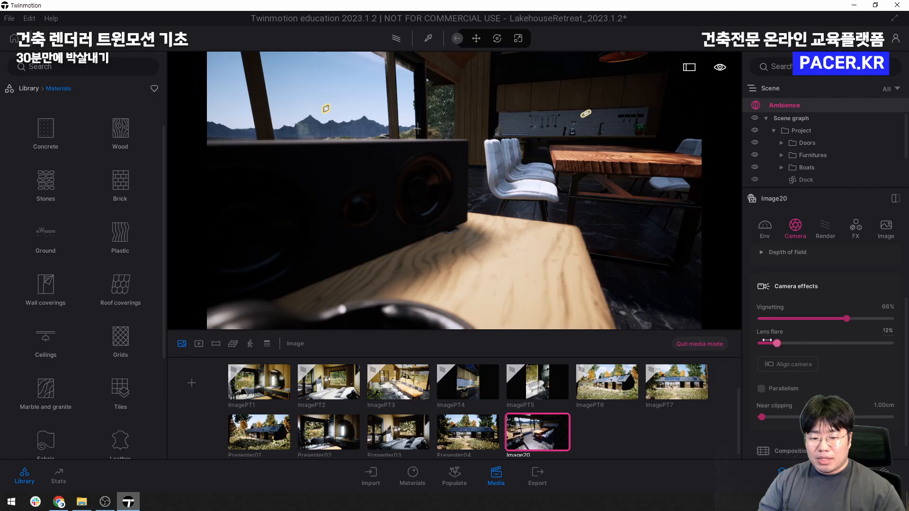
drag(854, 318, 824, 314)
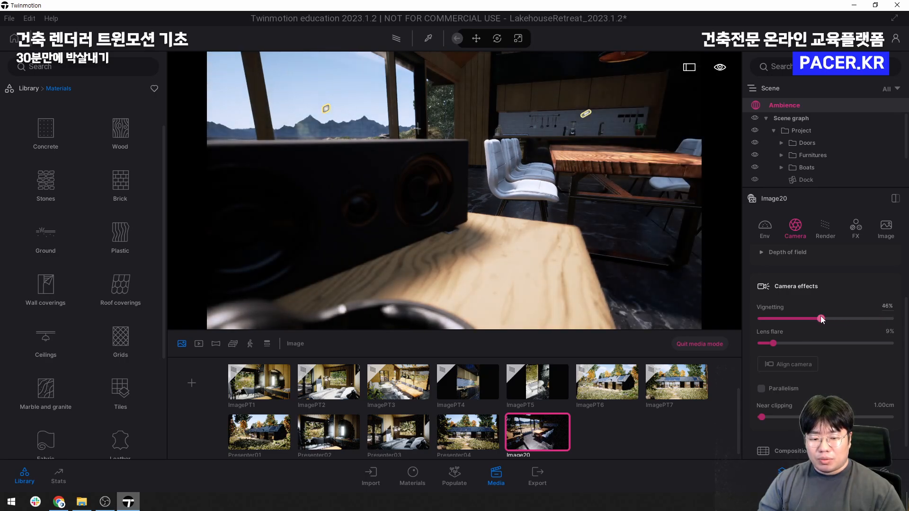
scroll(797, 274, up, 1)
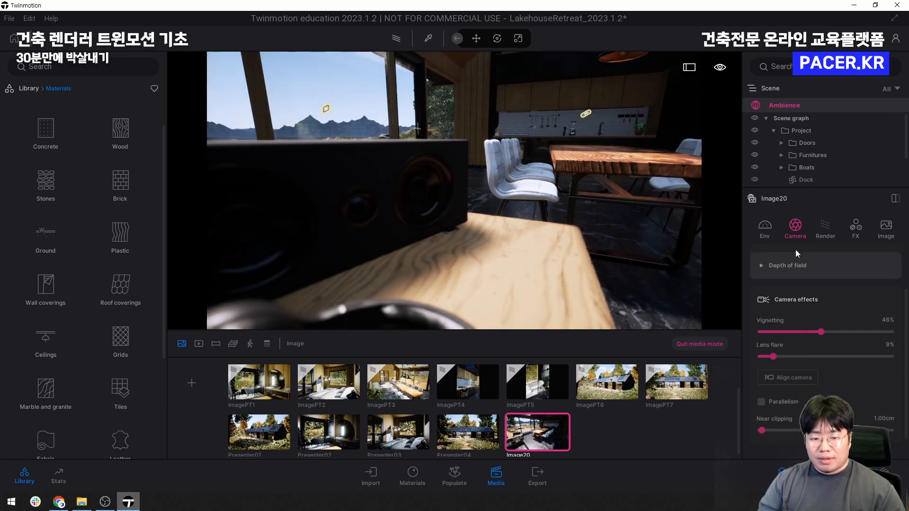
In the real-time render settings, set GI intensity to 0.52 and GI distance to 16308.39 cm, and increase the shadow distance
click(826, 230)
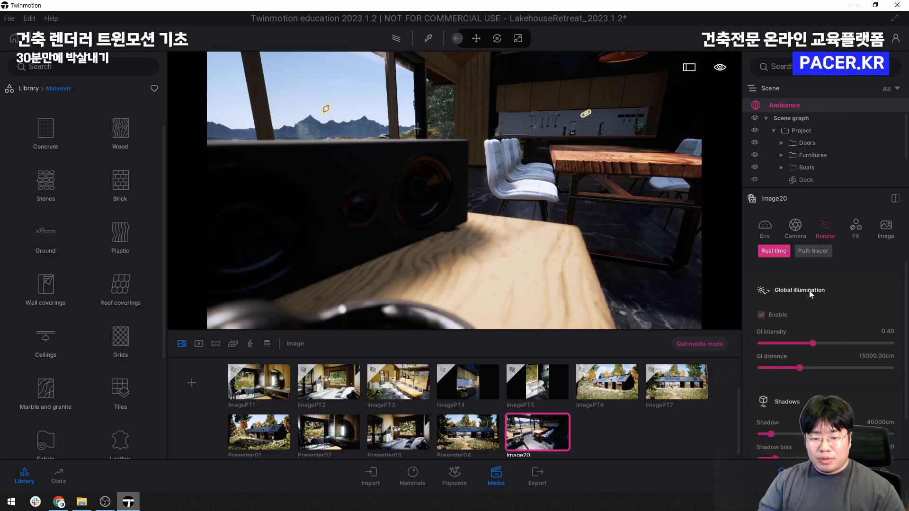
drag(812, 343, 860, 345)
mouse_move(802, 369)
mouse_down()
mouse_move(821, 368)
mouse_move(804, 369)
mouse_up()
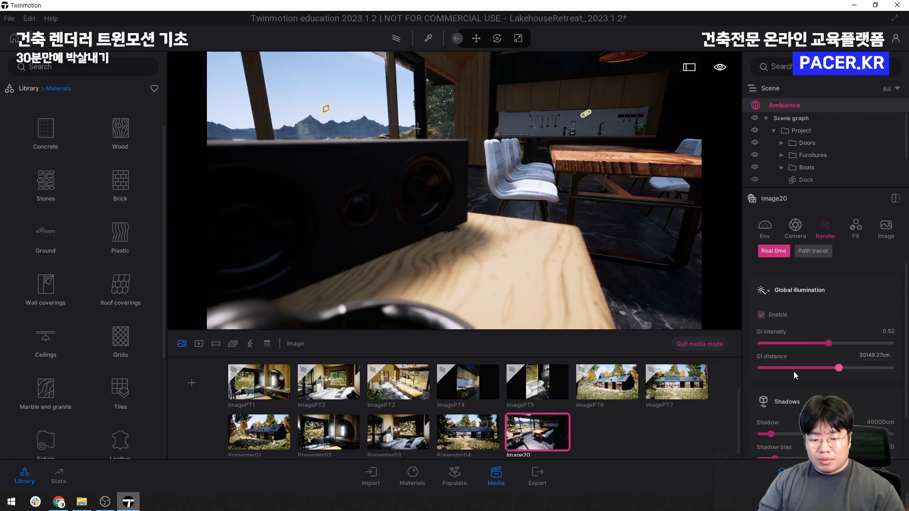
scroll(789, 384, down, 2)
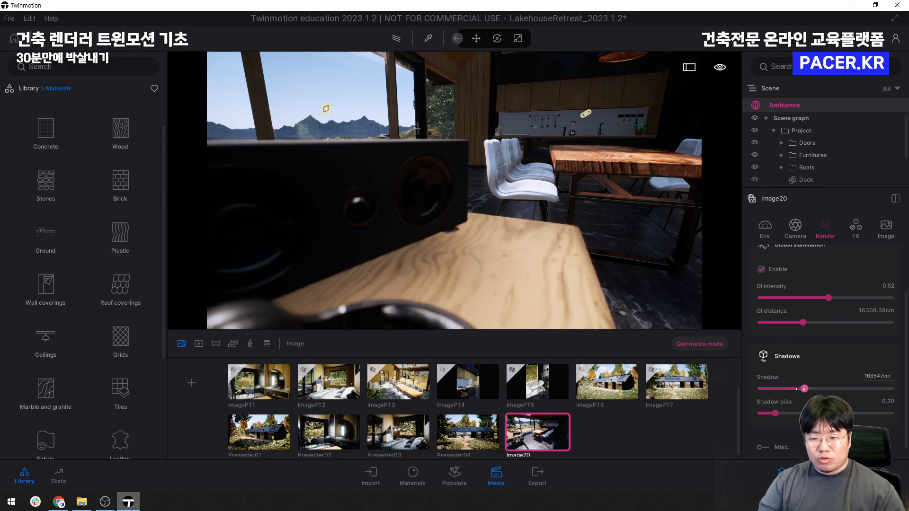
drag(771, 389, 795, 400)
scroll(795, 390, down, 1)
Check the image's format settings and the available output size options
click(854, 229)
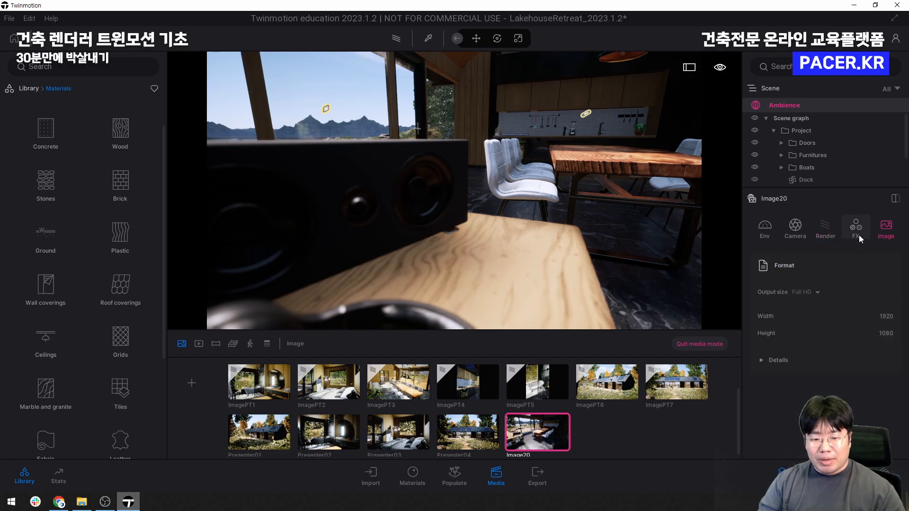
click(883, 235)
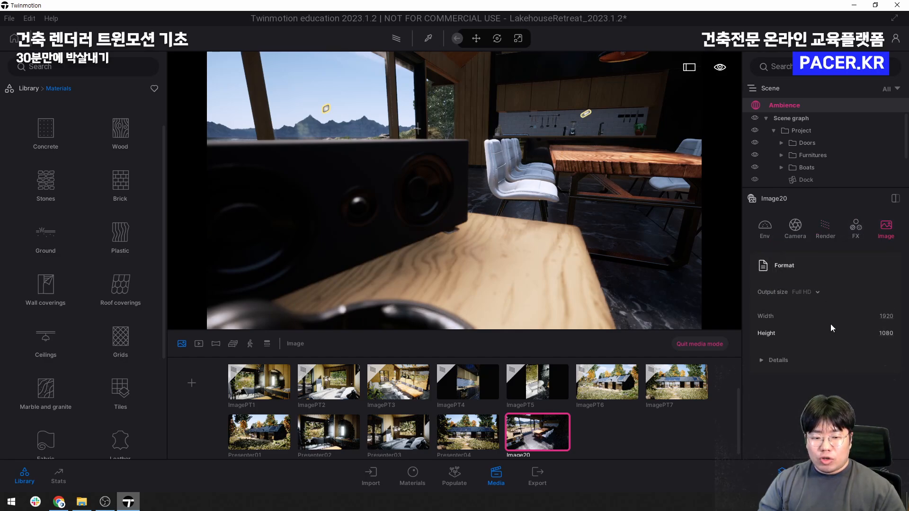
click(817, 292)
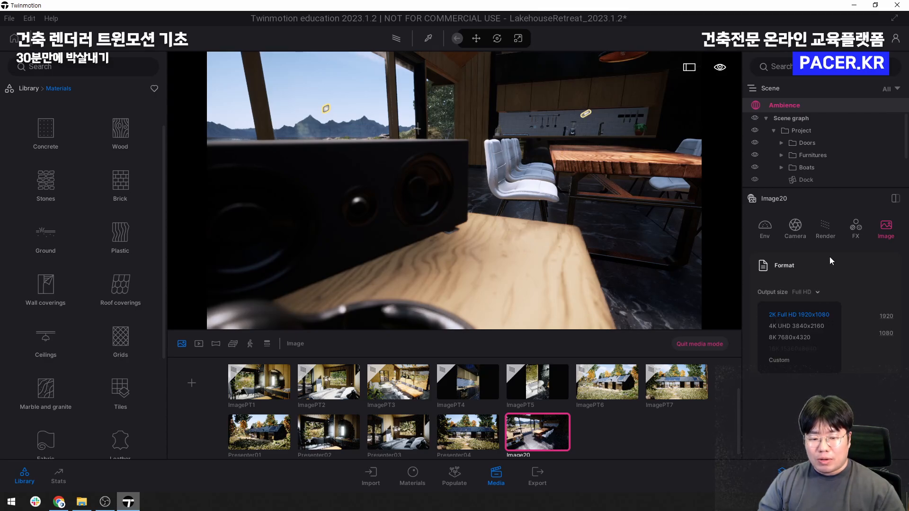
click(795, 226)
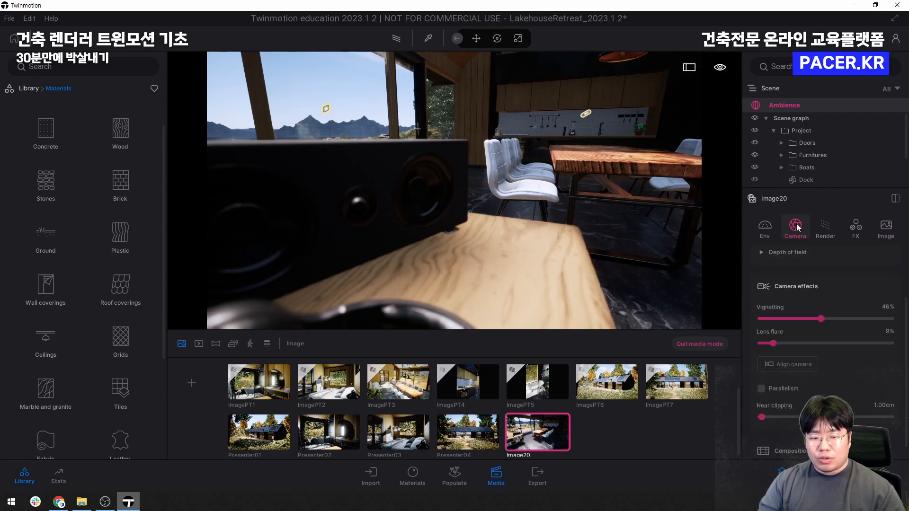
In the image's environment settings, set the time of day to 15:24 and the exposure to 0.55
click(760, 225)
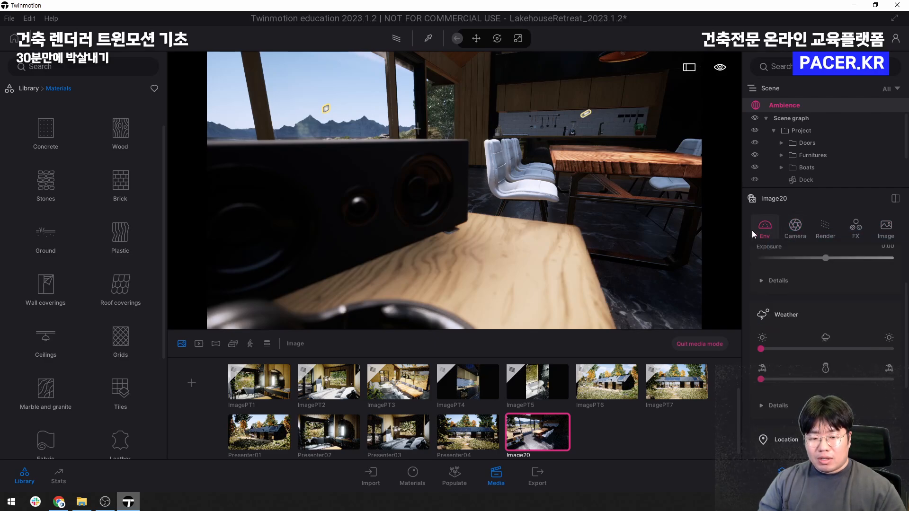
scroll(786, 277, up, 2)
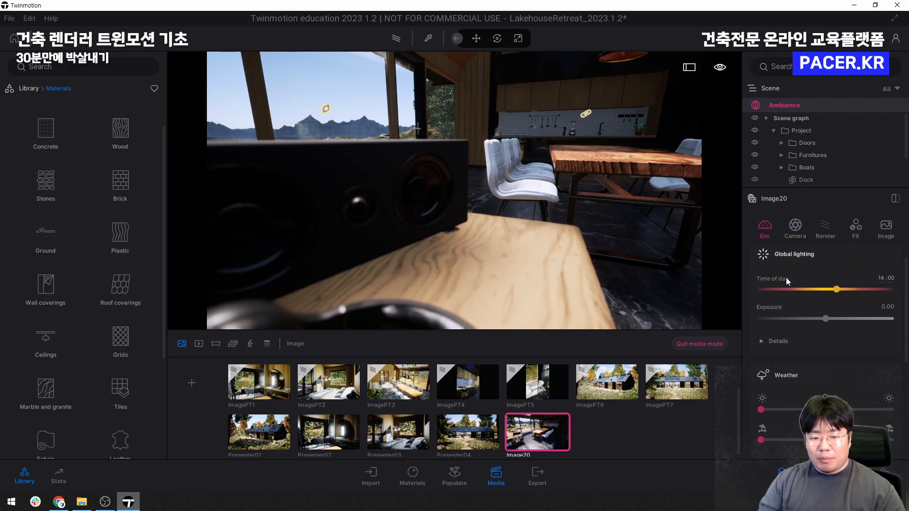
scroll(786, 278, down, 1)
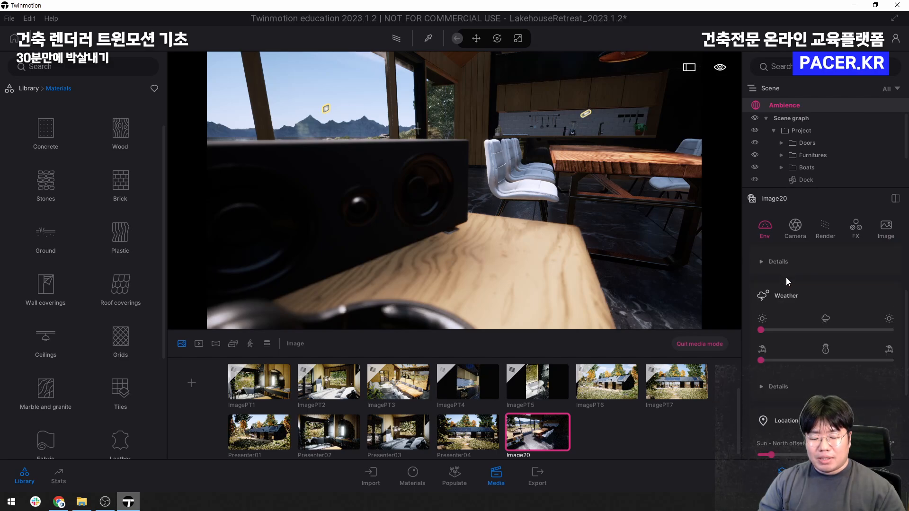
scroll(786, 278, up, 1)
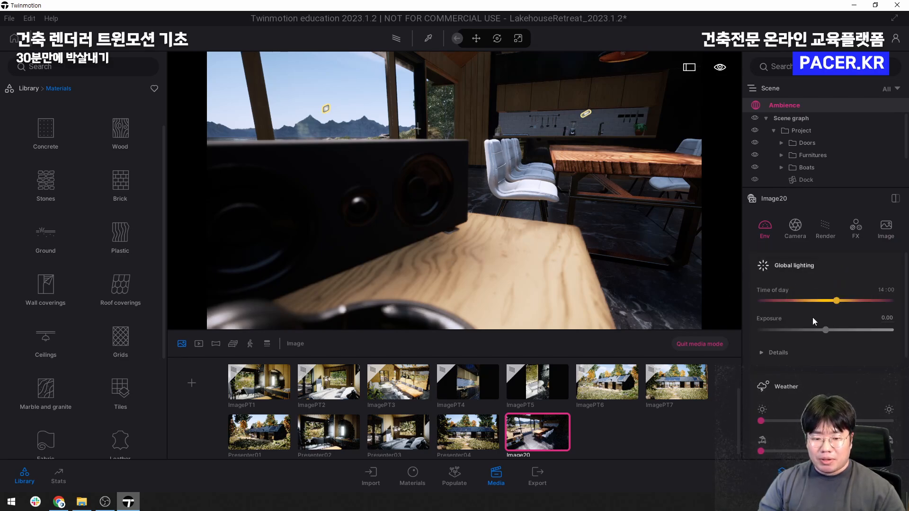
scroll(813, 322, down, 1)
mouse_move(836, 286)
mouse_down()
mouse_move(763, 281)
mouse_move(844, 287)
mouse_up()
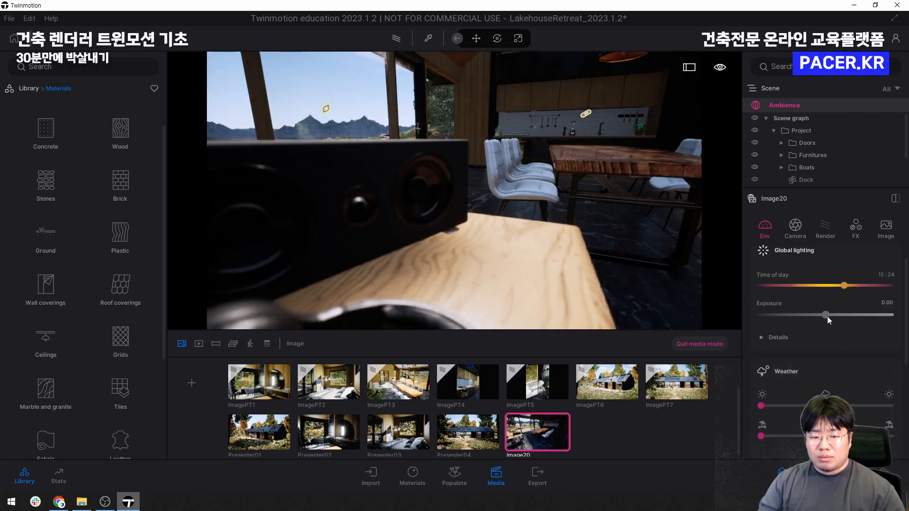
drag(827, 315, 829, 315)
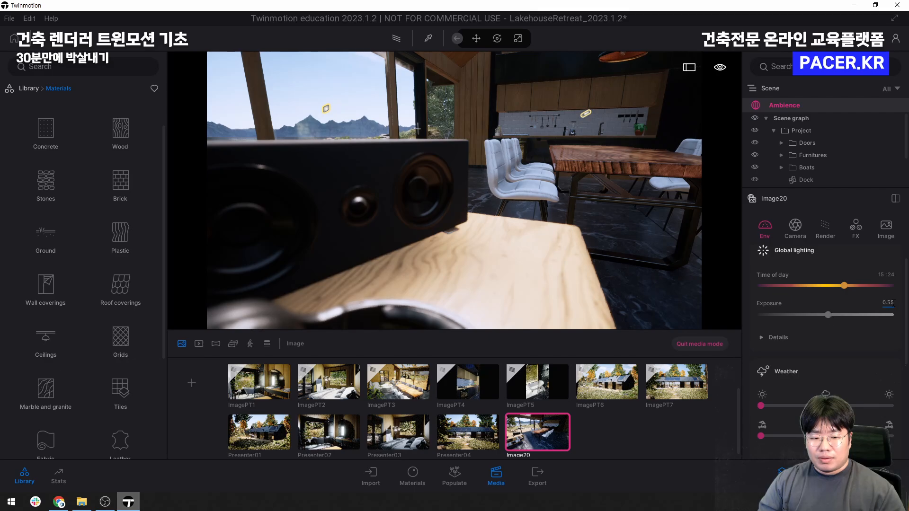
Try rain and snow in the image's weather settings, ending with weather between sunny and rainy and the season close to winter
scroll(819, 342, down, 1)
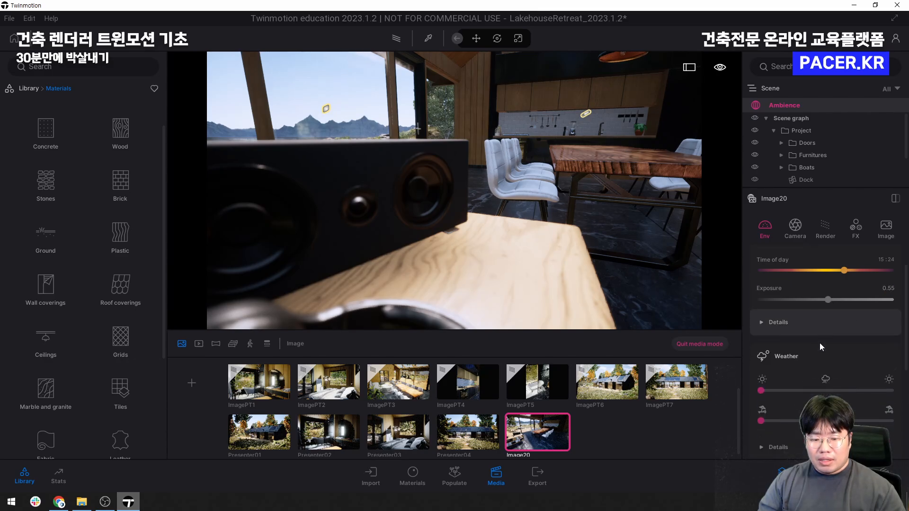
scroll(819, 343, down, 2)
click(813, 300)
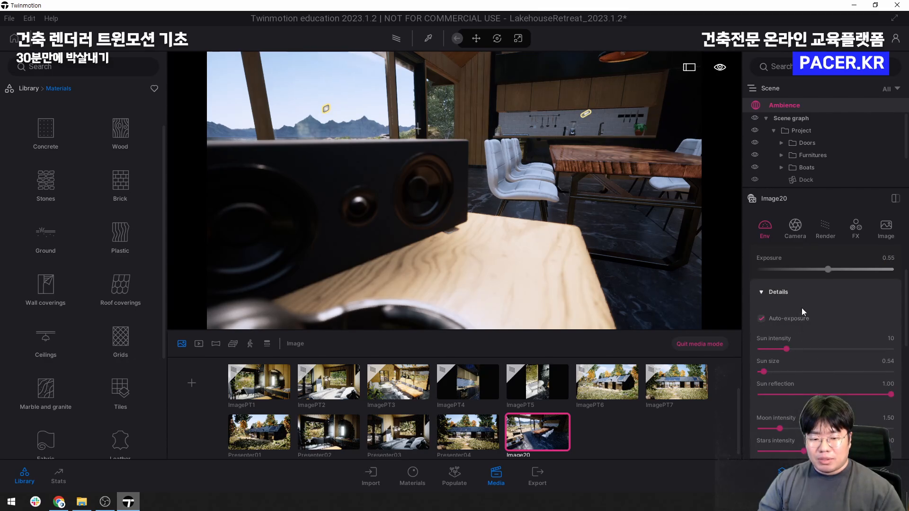
click(803, 297)
scroll(804, 334, down, 3)
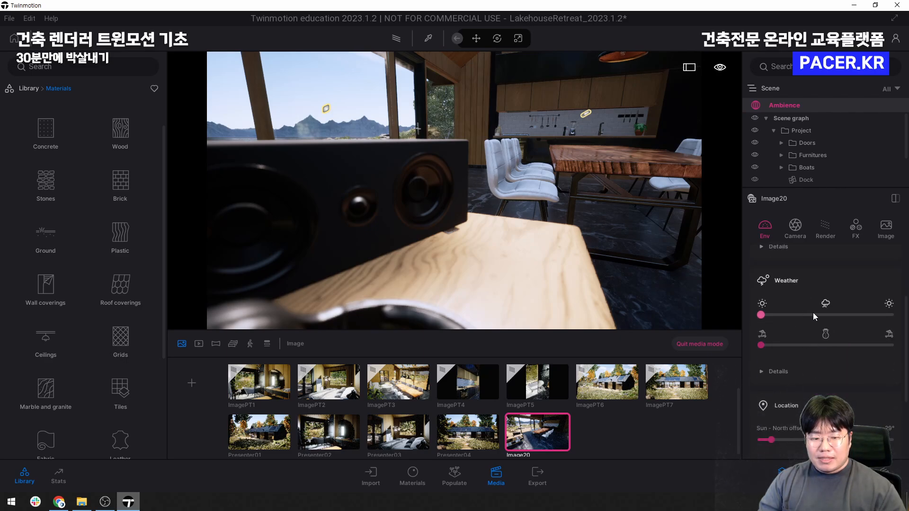
click(825, 313)
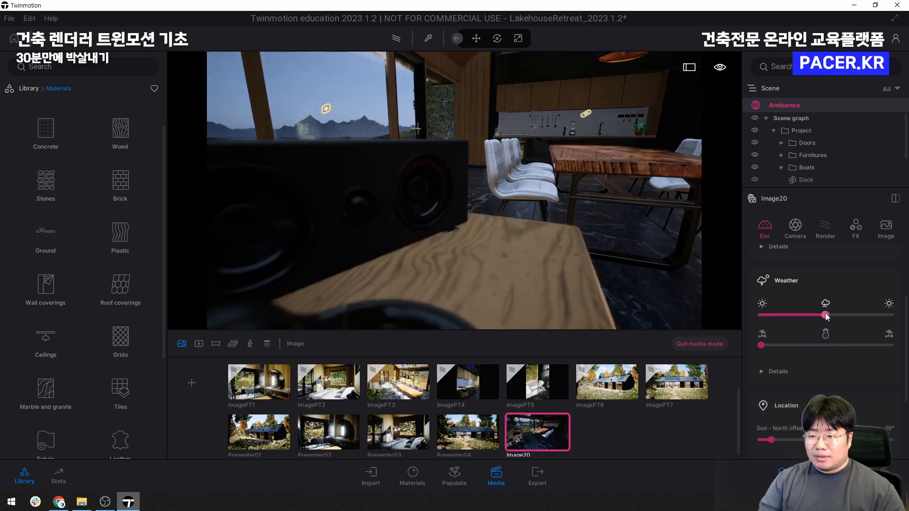
click(823, 345)
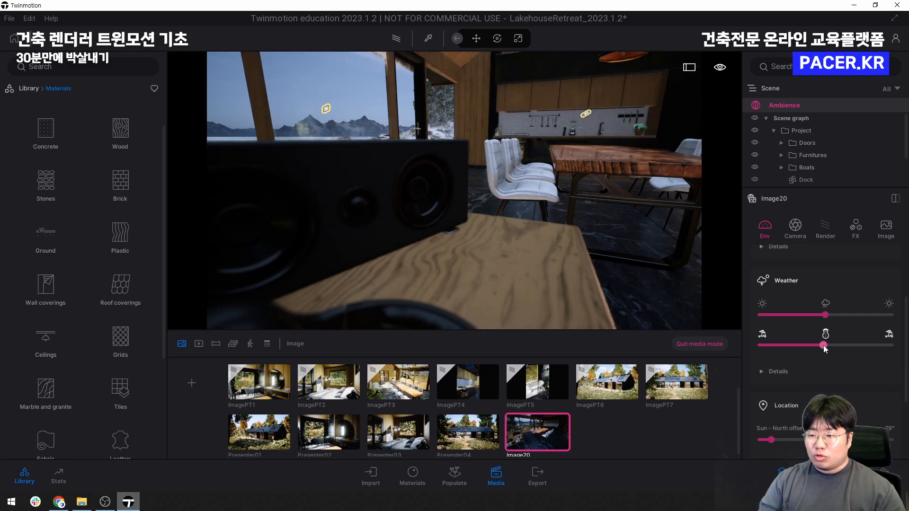
click(772, 345)
click(837, 315)
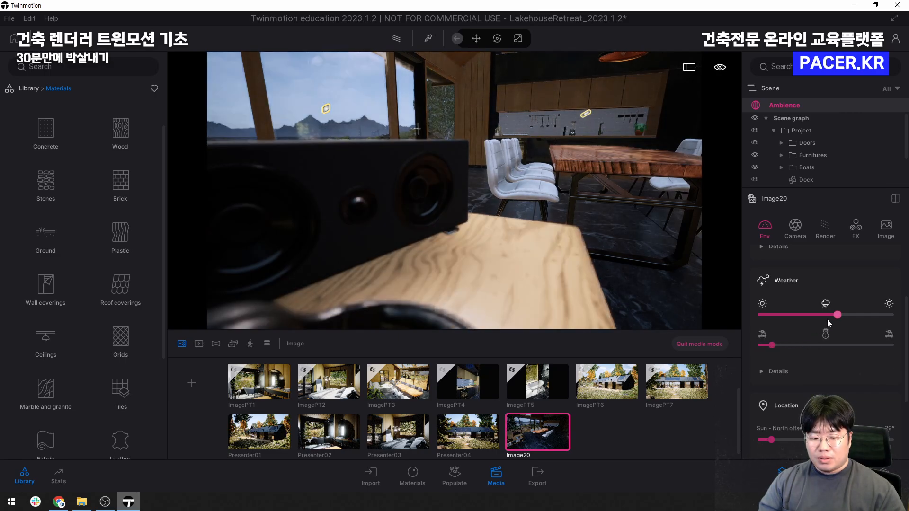
click(818, 344)
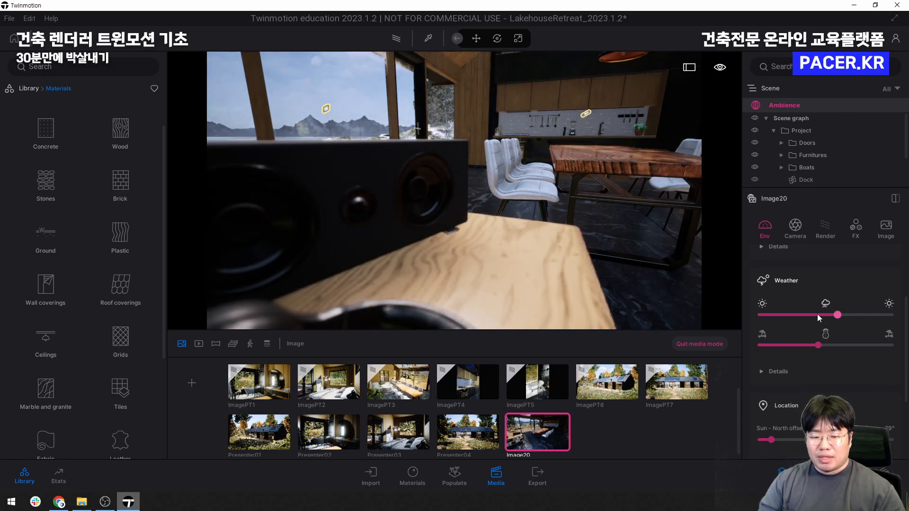
click(804, 315)
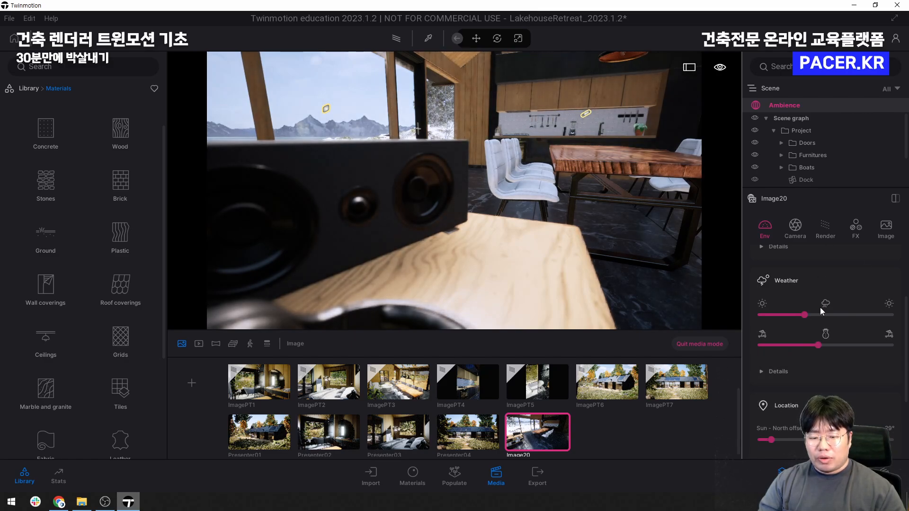
Quit media mode to compare the live scene's deck, and reopen Image20 to look over its environment settings
mouse_move(541, 435)
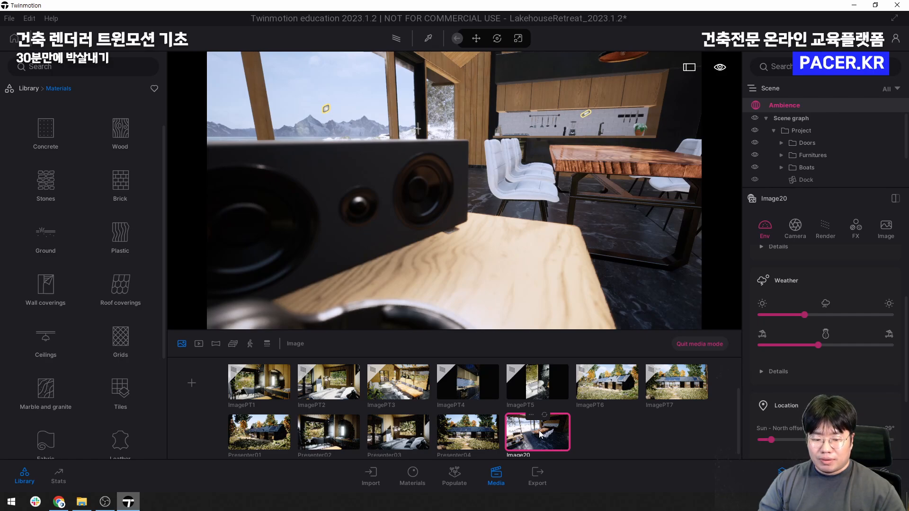
click(703, 340)
key(s)
right_drag(514, 186, 518, 161)
key(a)
key(a)
right_drag(537, 190, 468, 224)
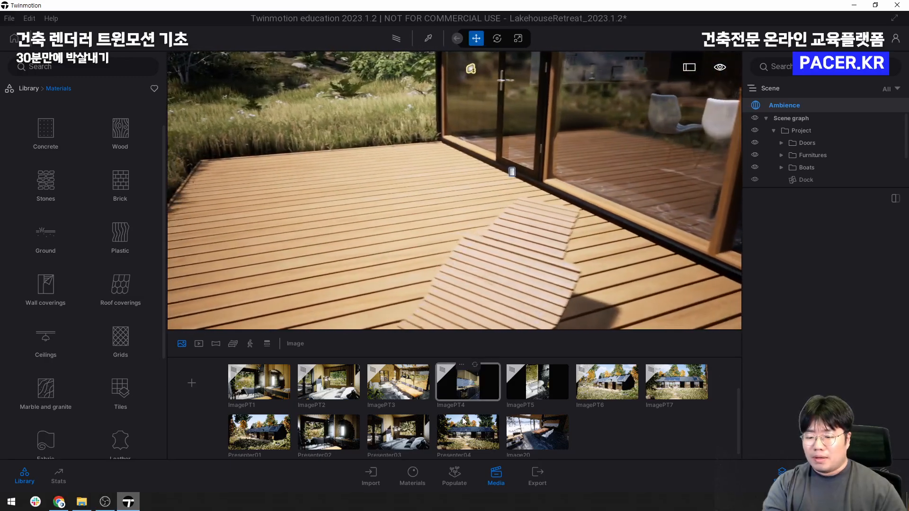
scroll(468, 386, down, 1)
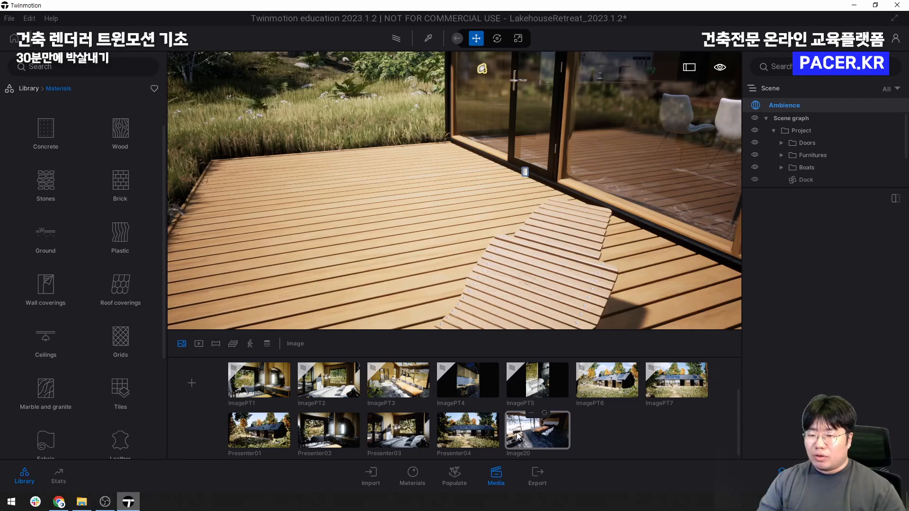
click(518, 435)
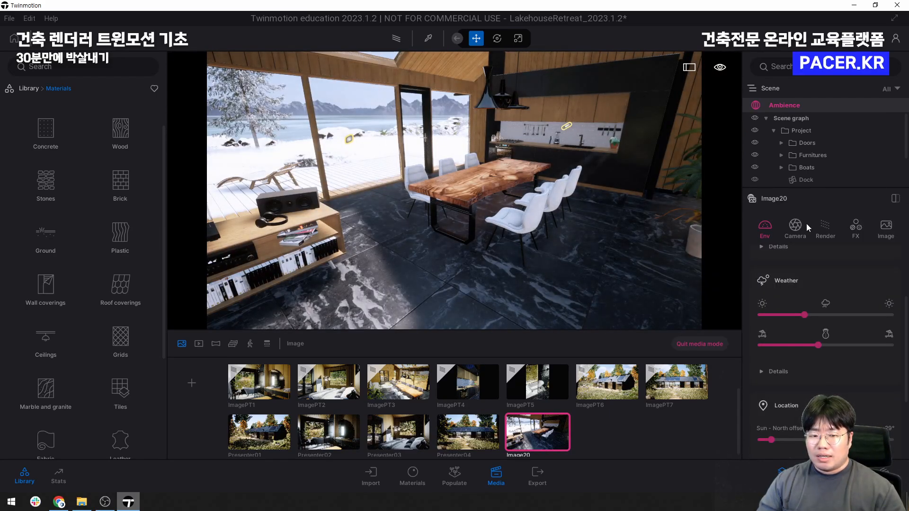
scroll(820, 345, down, 3)
scroll(818, 382, up, 4)
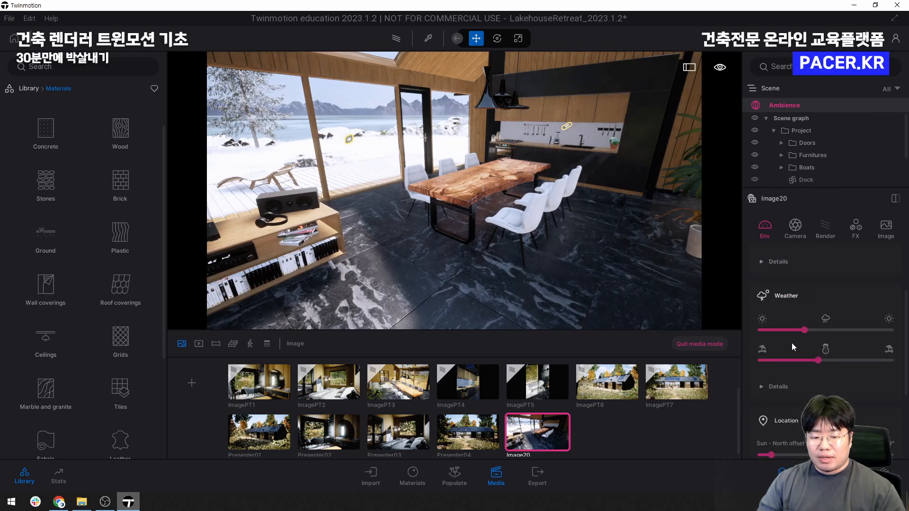
scroll(793, 347, down, 1)
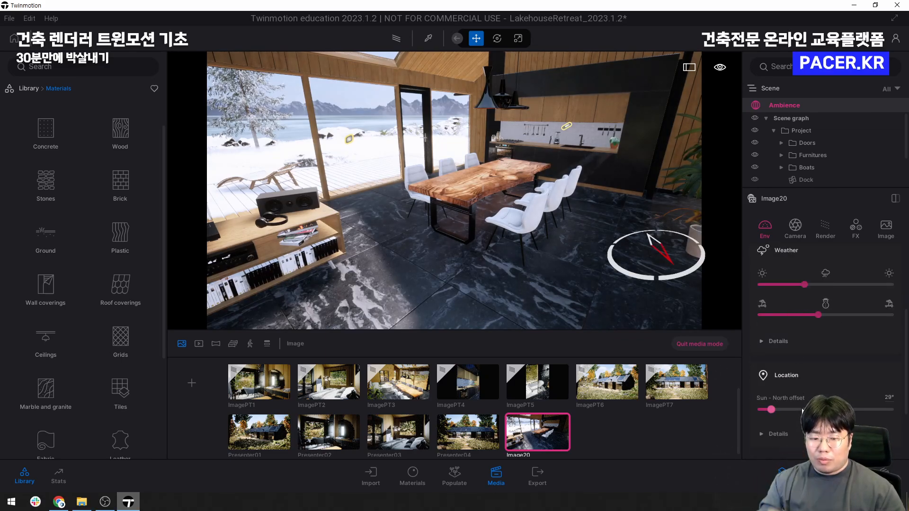
Create a new image and refresh it with a view of the snowy deck and its lounge chairs
click(194, 390)
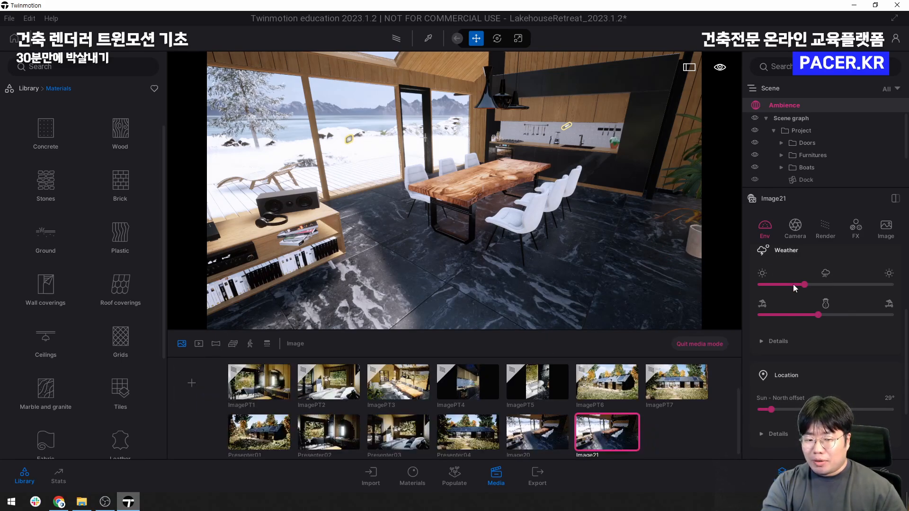
key(a)
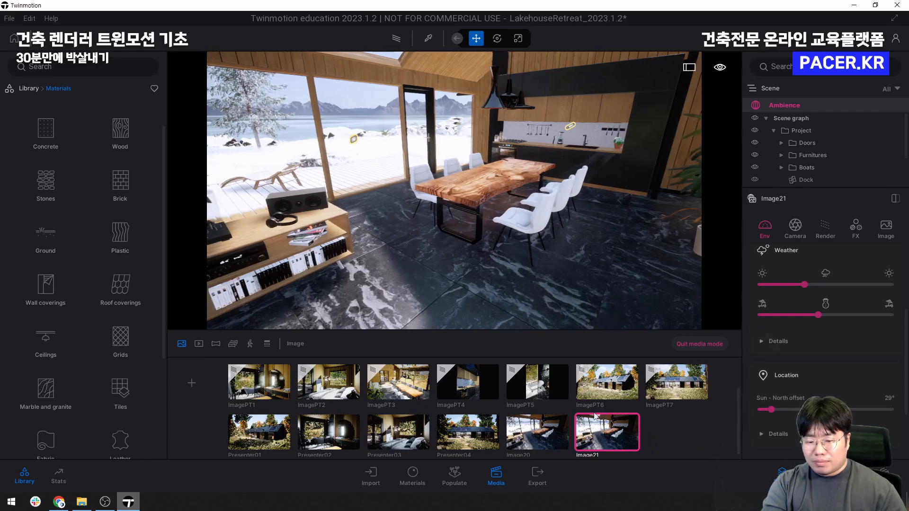
key(a)
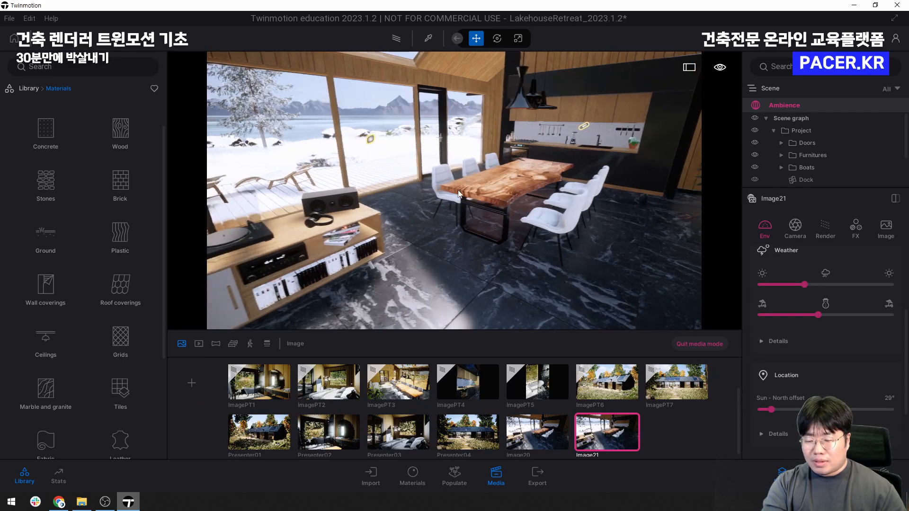
key(a)
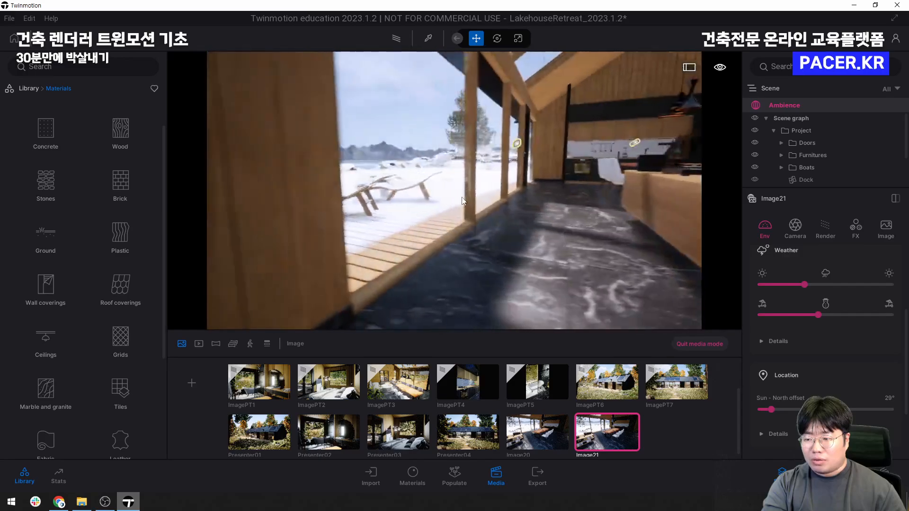
key(a)
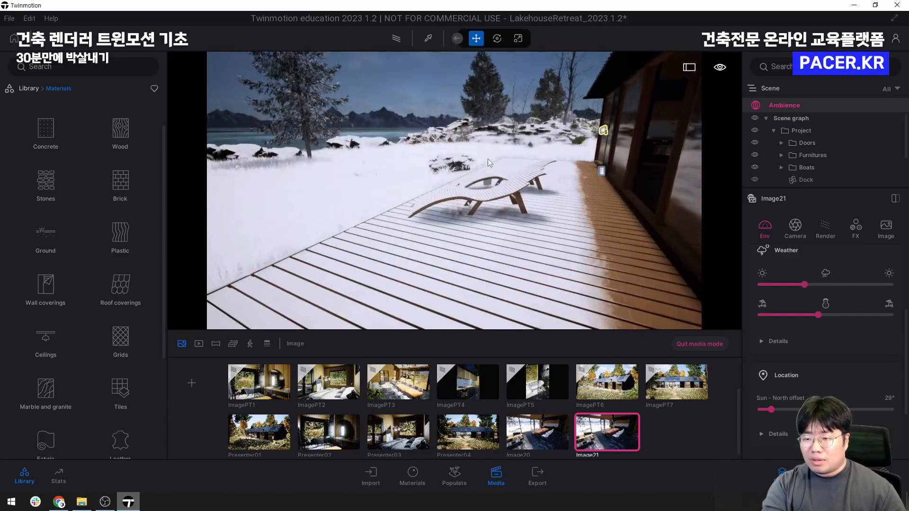
key(q)
key(e)
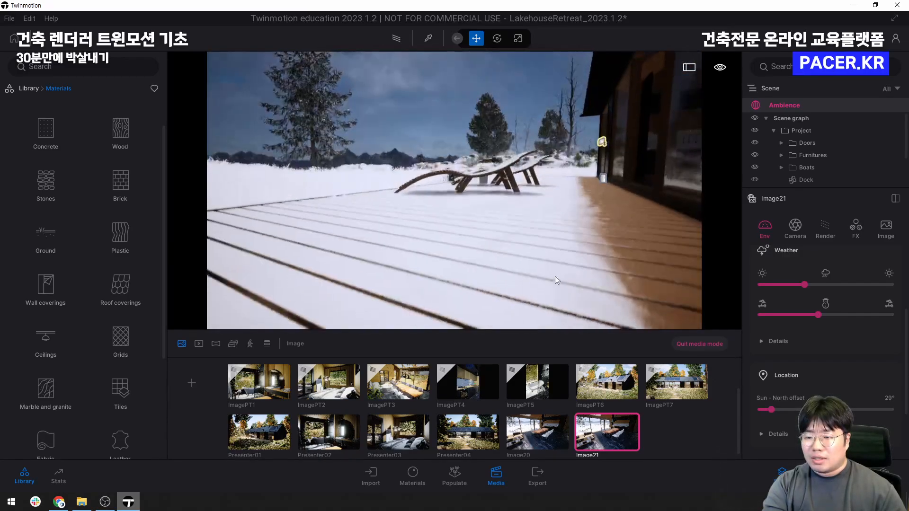
key(e)
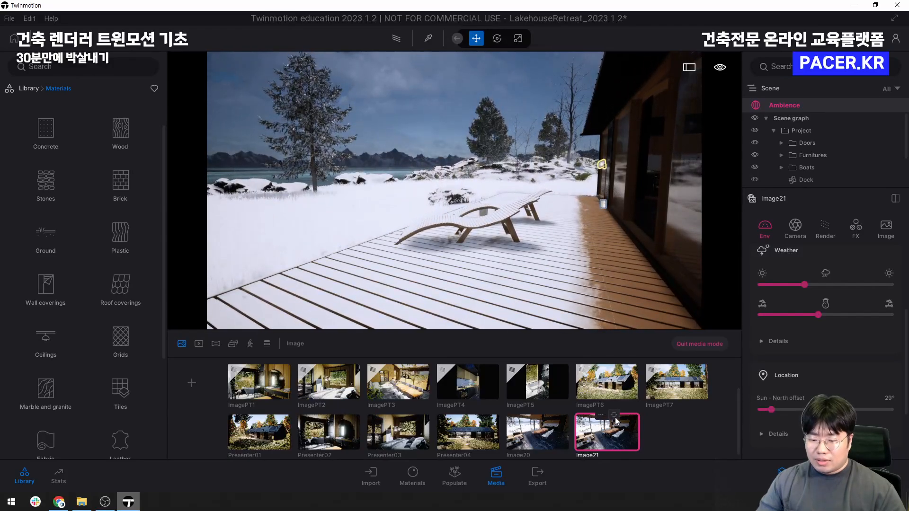
click(615, 417)
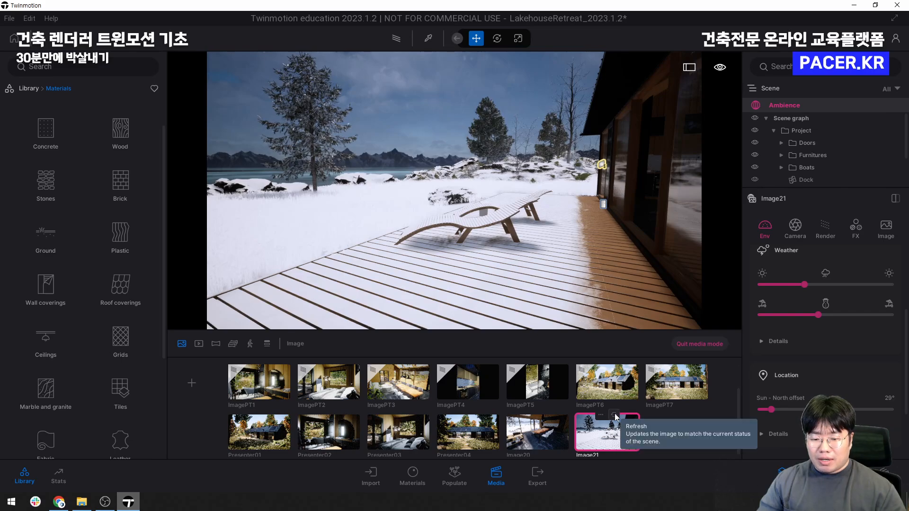
Set the new deck image's season to full summer and its weather to rain, and quit media mode
drag(774, 315, 757, 315)
click(824, 285)
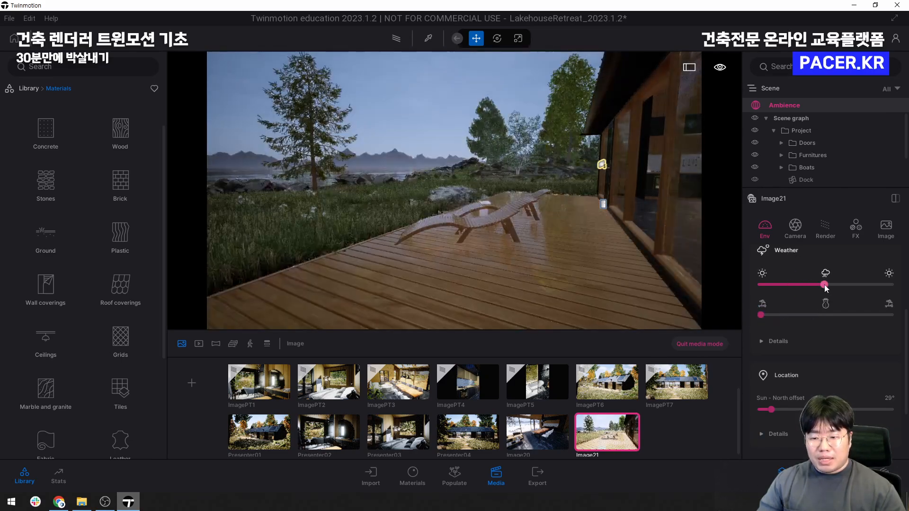
drag(825, 285, 832, 284)
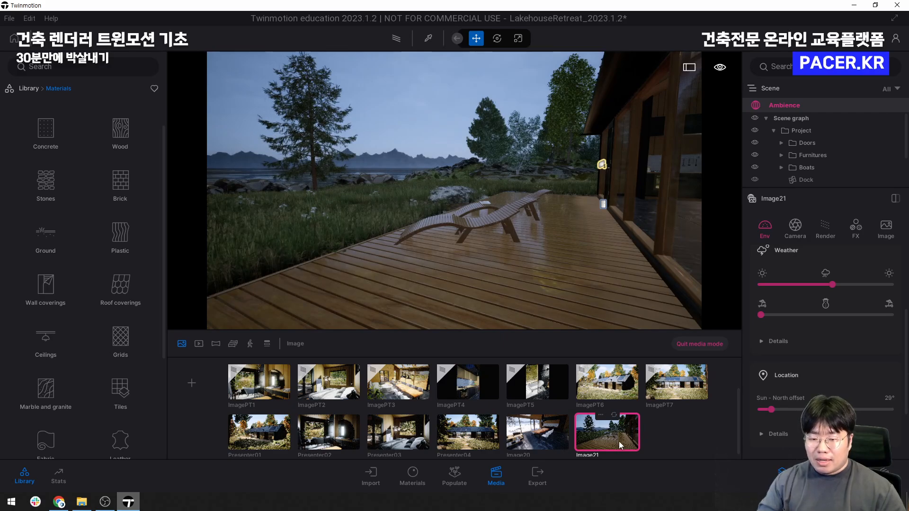
click(699, 344)
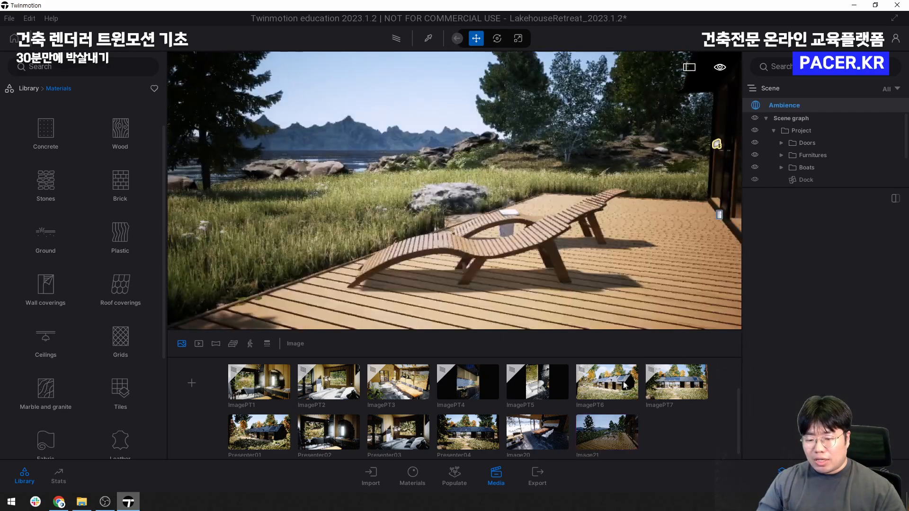
Compare the environment settings of Image20 and Image21 by switching between the two saved images
click(535, 441)
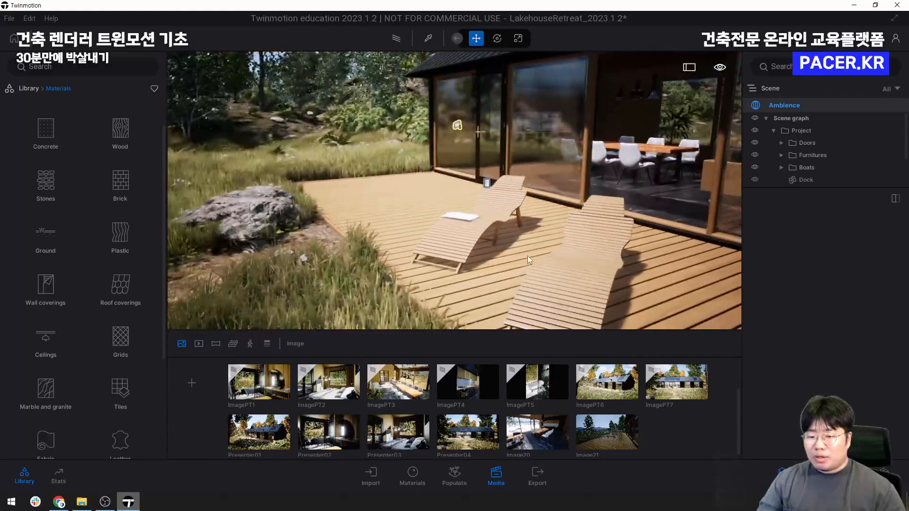
double_click(524, 434)
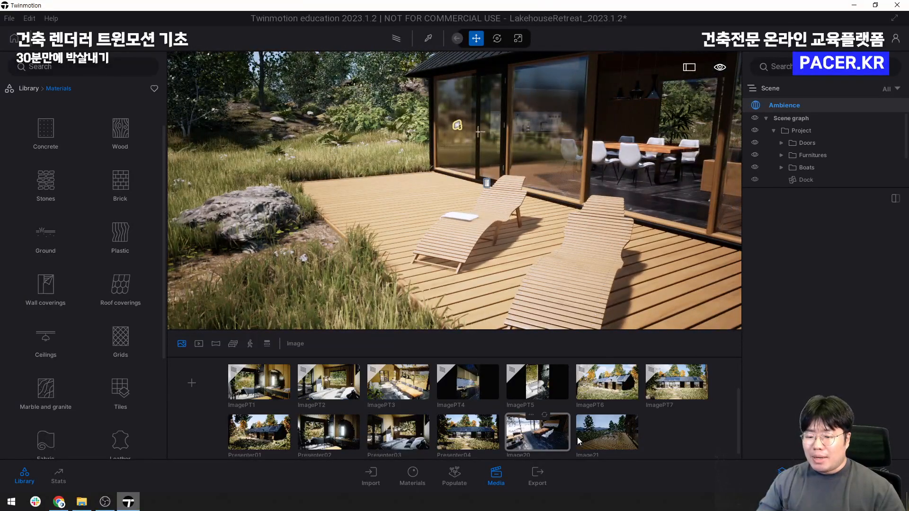
click(594, 437)
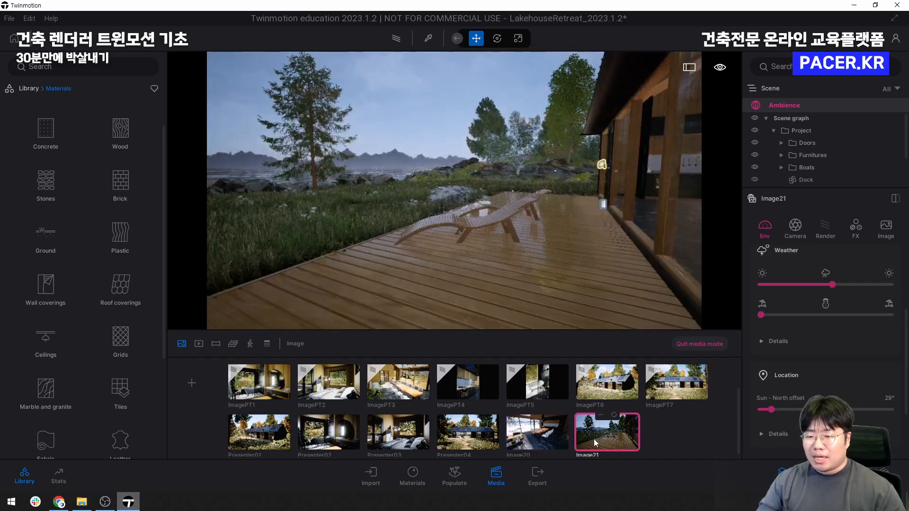
click(538, 439)
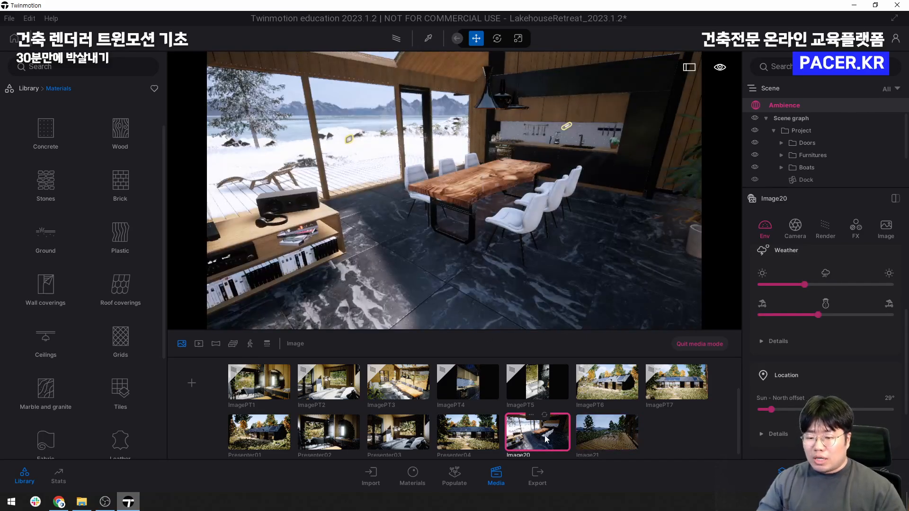
click(595, 430)
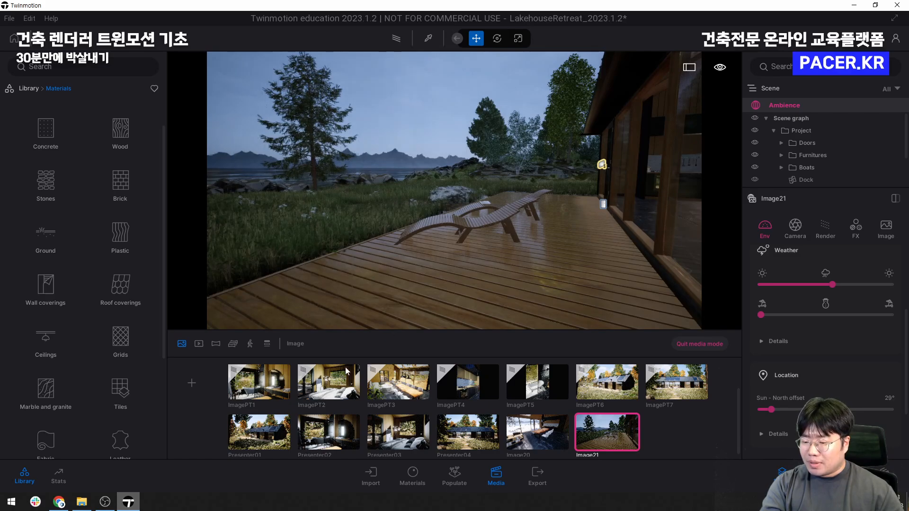
Switch to the video media, quit media mode, and create a new video from a view of the house front and deck
click(199, 344)
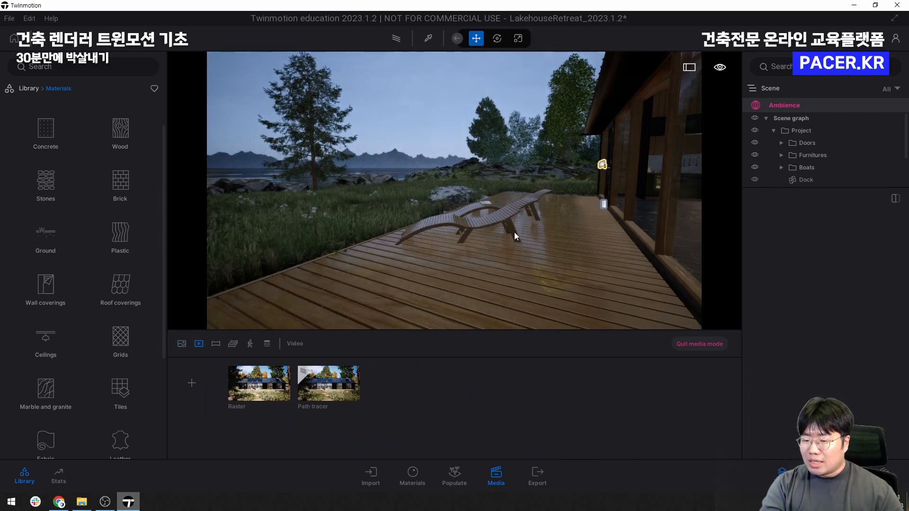
click(698, 344)
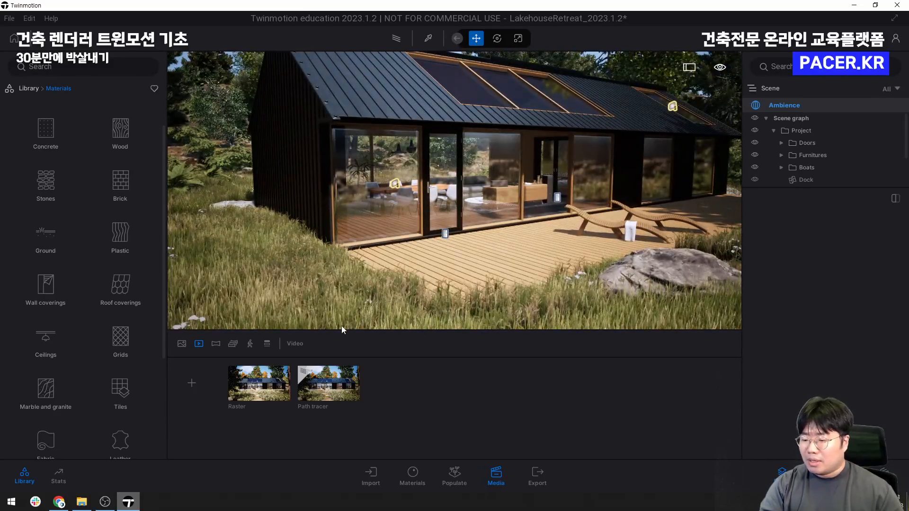
click(192, 382)
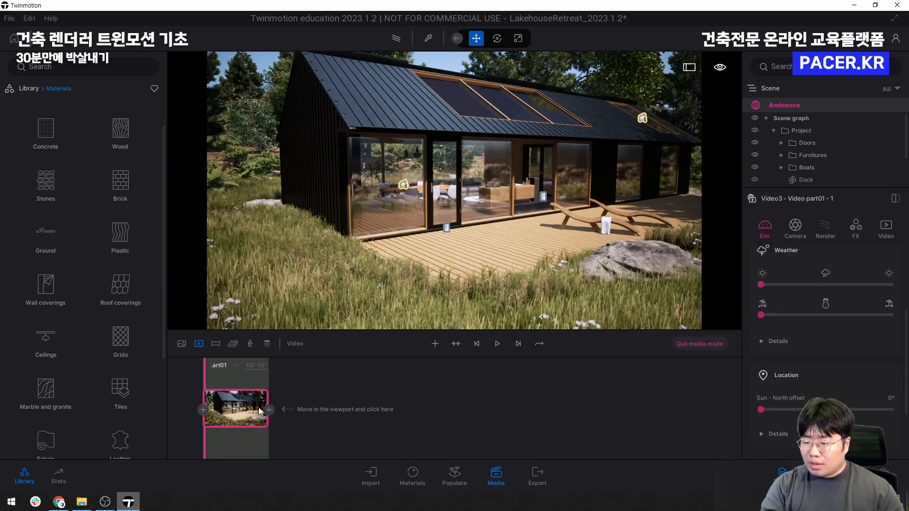
Add a second keyframe to the video from a higher view farther back, showing the whole house
mouse_move(235, 395)
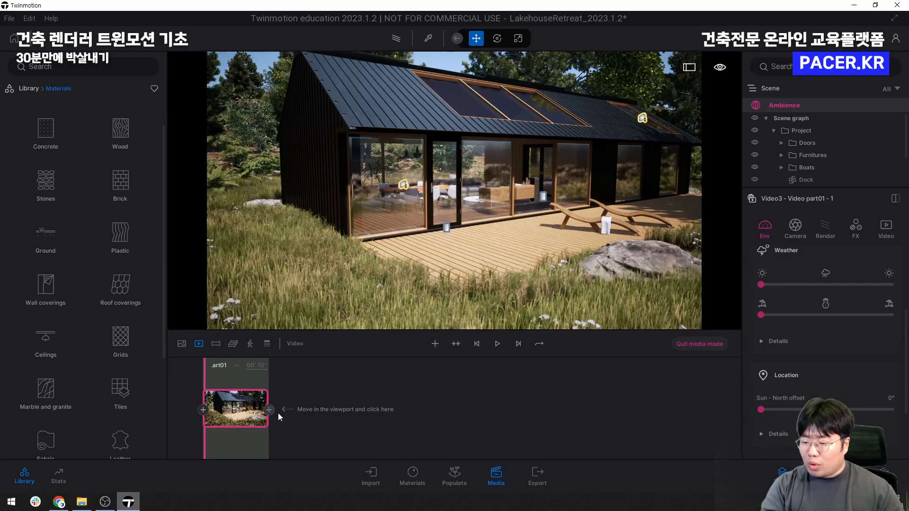
shift+middle_drag(425, 203, 425, 223)
scroll(425, 222, down, 5)
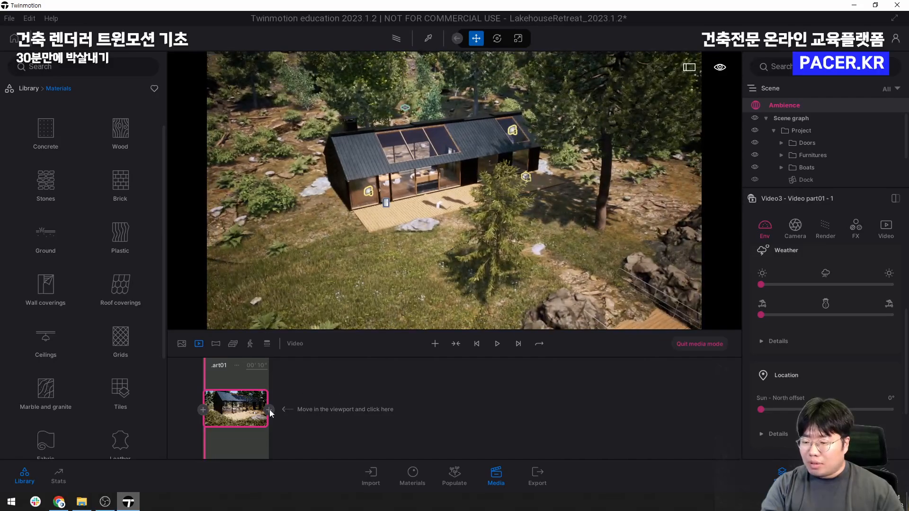
click(269, 410)
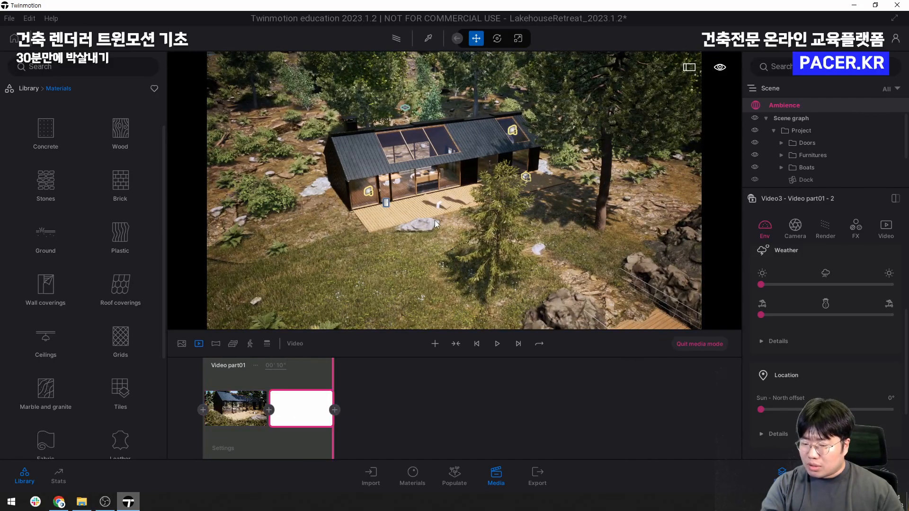
Add a third keyframe to the video from a high aerial view looking down on the house and the shoreline
scroll(435, 220, down, 8)
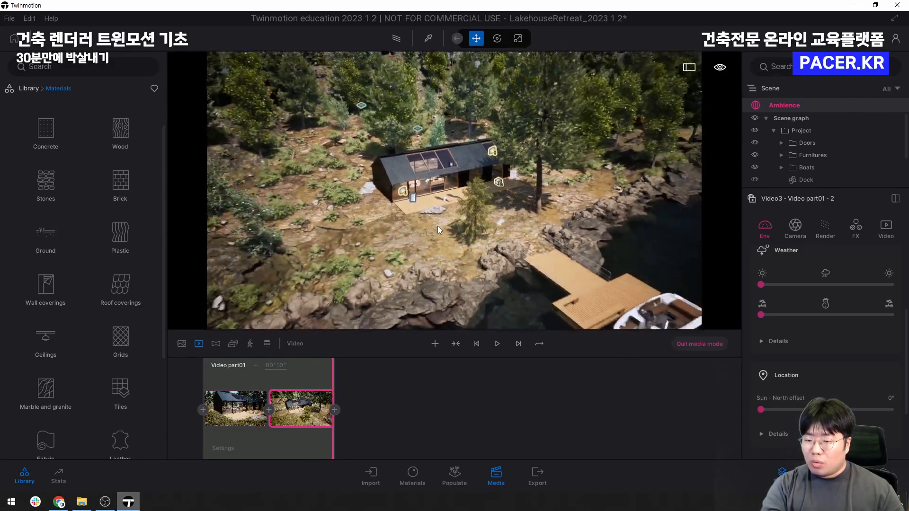
drag(437, 226, 450, 262)
key(q)
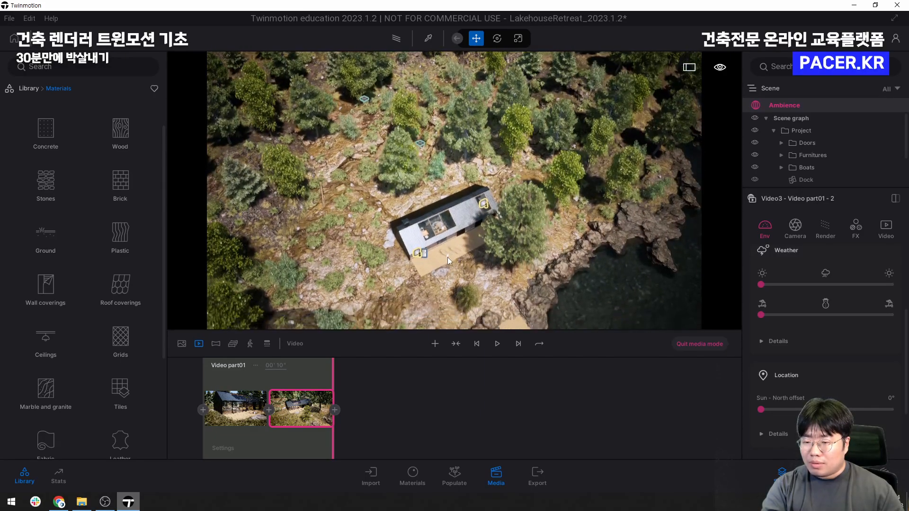
key(w)
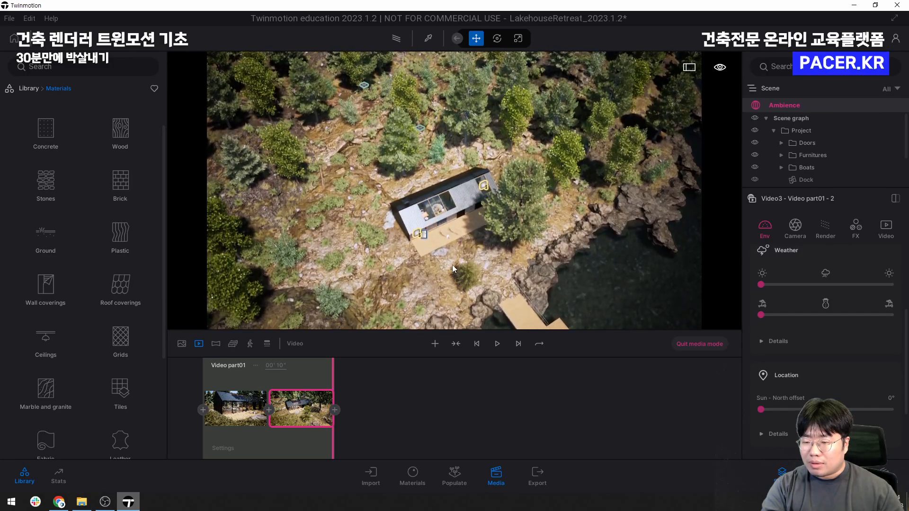
middle_drag(453, 265, 455, 206)
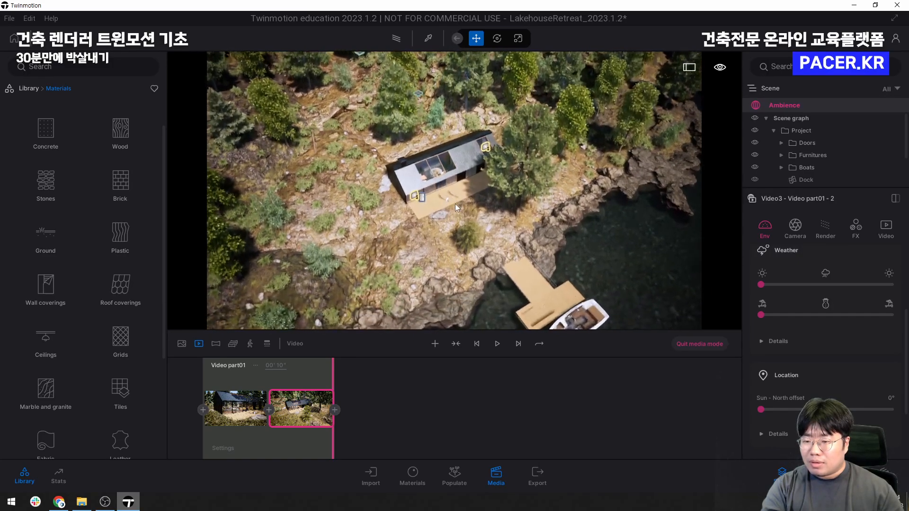
key(w)
key(w)
key(q)
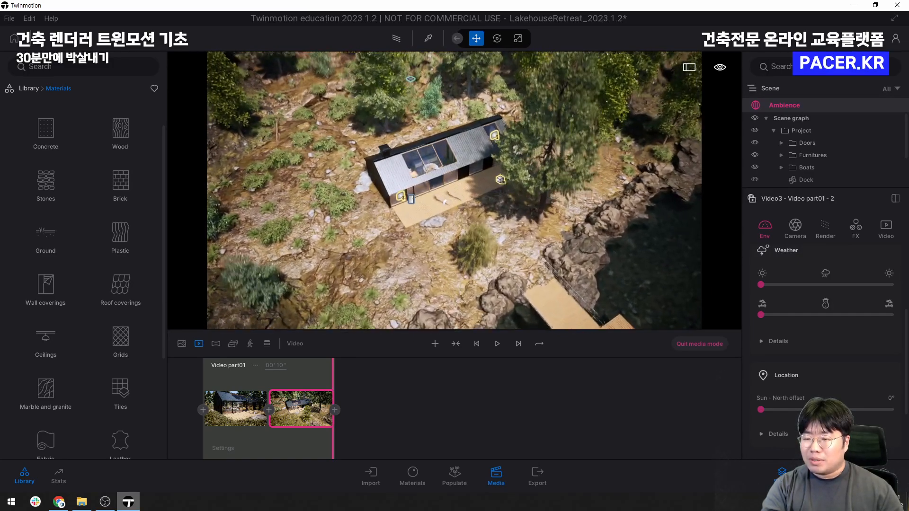
right_drag(442, 145, 442, 145)
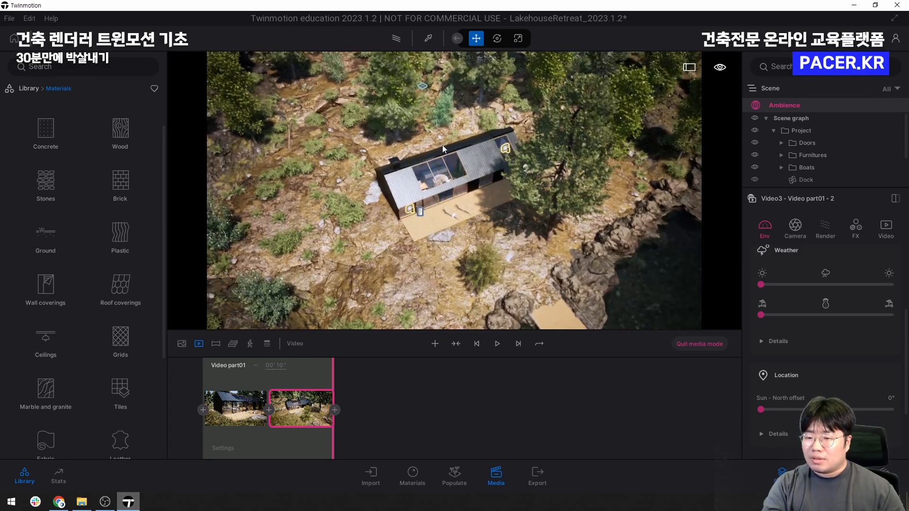
click(334, 410)
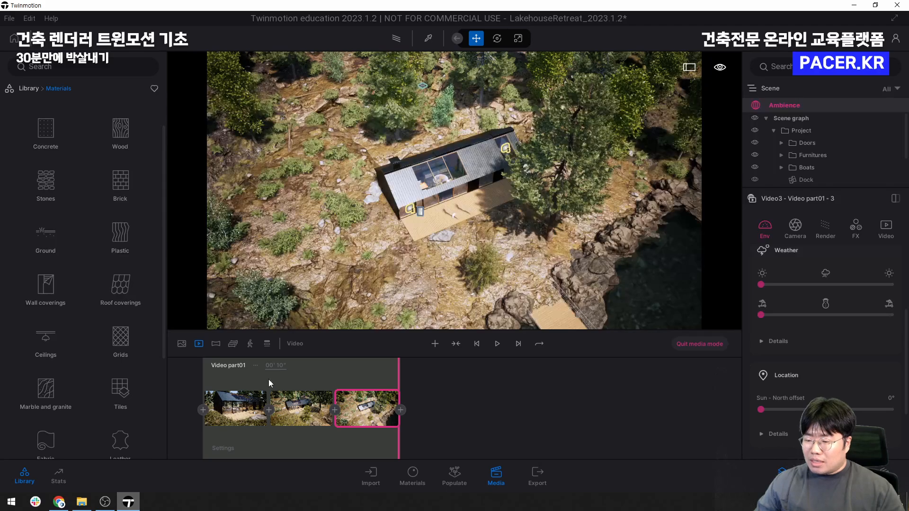
Preview the camera path between the keyframes and revisit the third and first keyframes
mouse_move(226, 381)
mouse_down()
mouse_move(400, 376)
mouse_move(213, 385)
mouse_move(222, 386)
mouse_up()
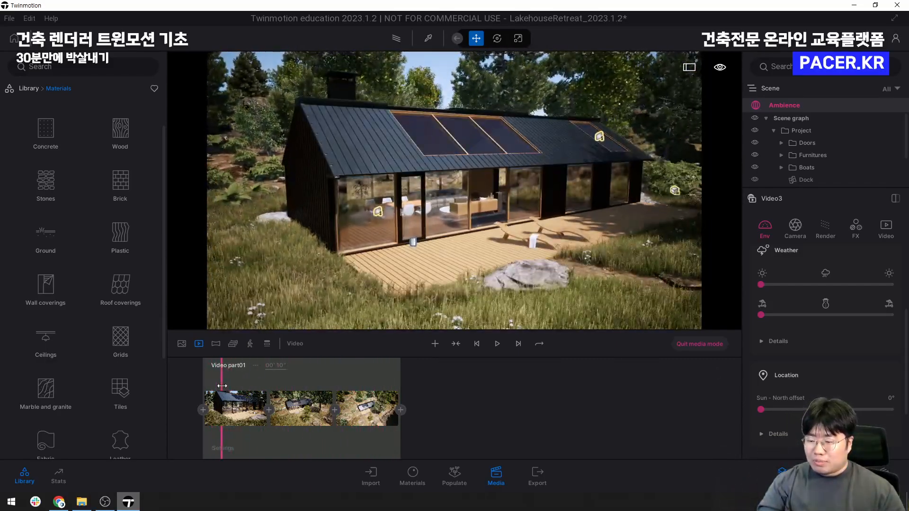
click(498, 345)
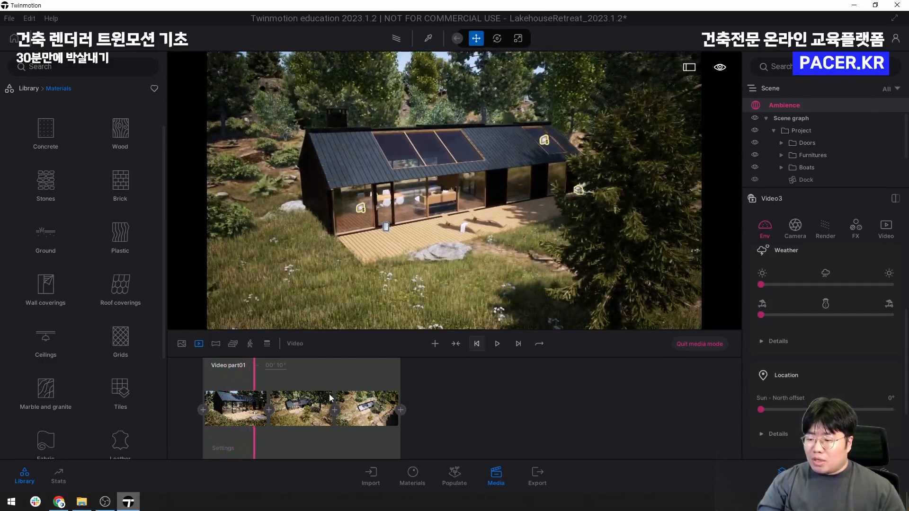
click(374, 410)
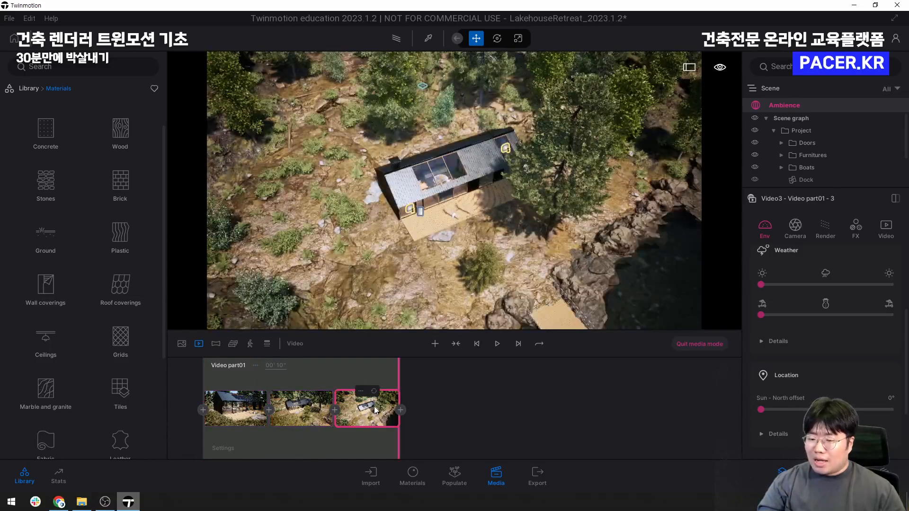
click(225, 415)
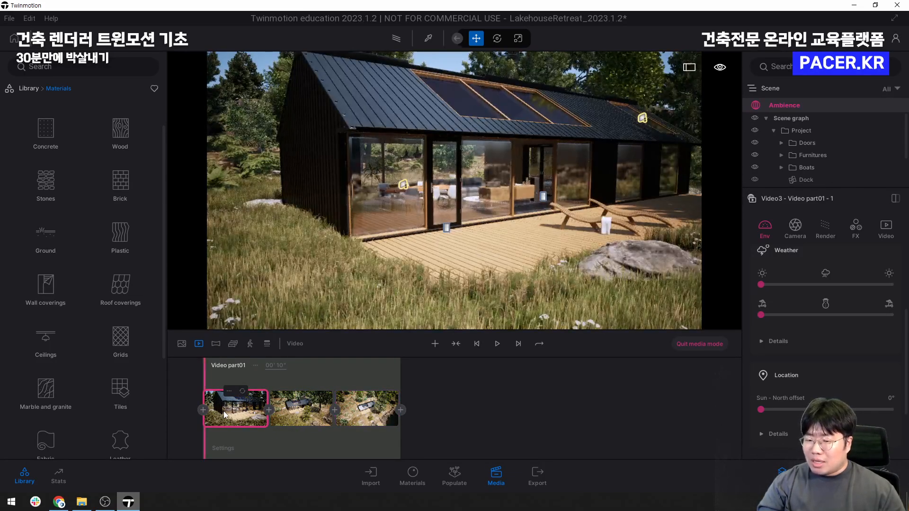
Try rain and snow on the second keyframe, ending with full summer and weather slightly off sunny
click(312, 416)
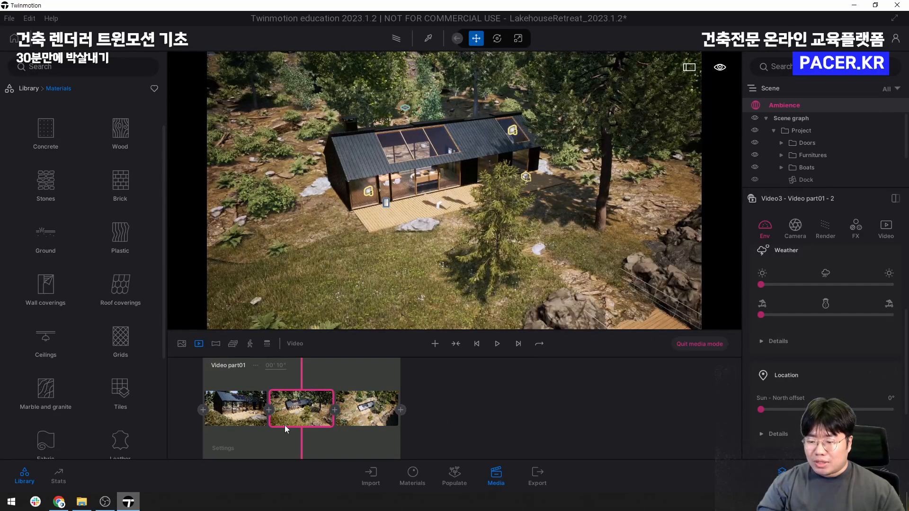
click(825, 284)
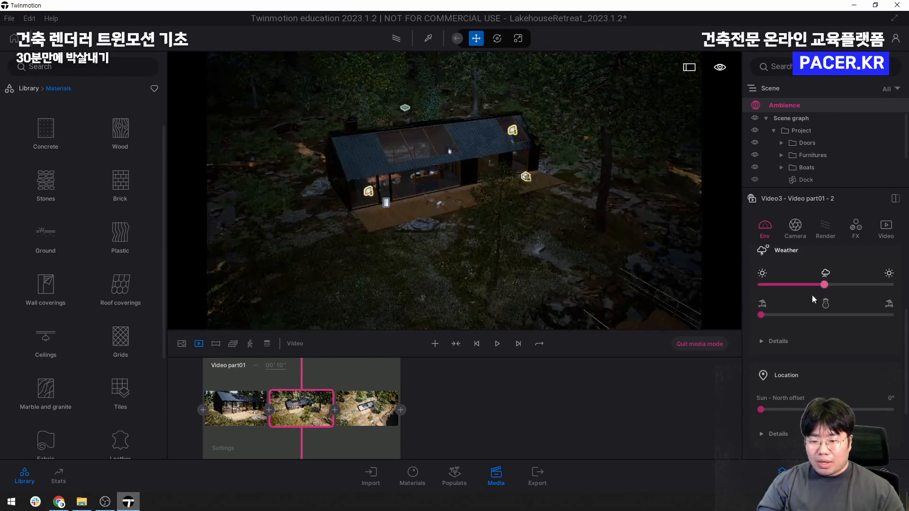
click(793, 284)
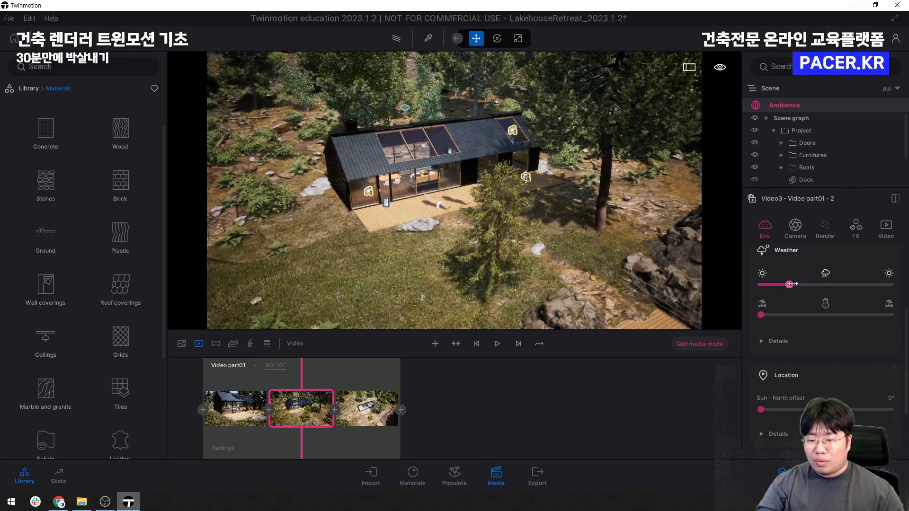
click(797, 284)
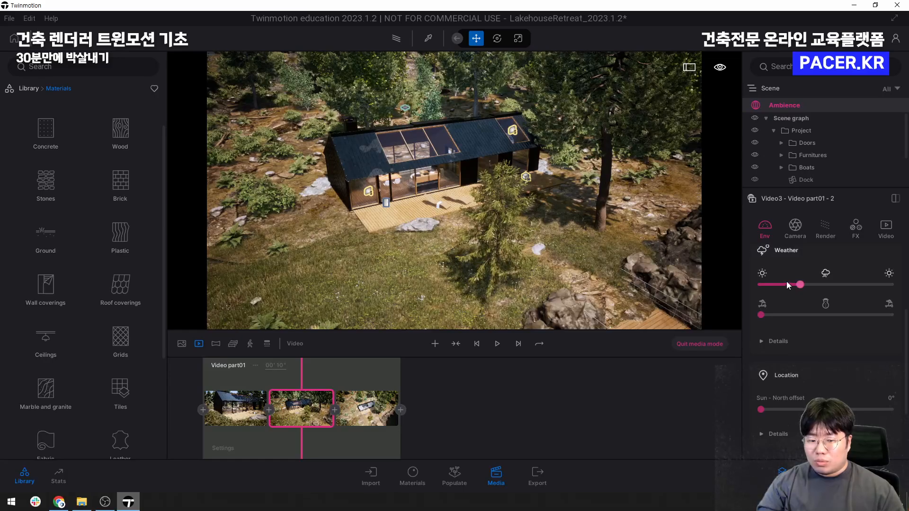
click(787, 284)
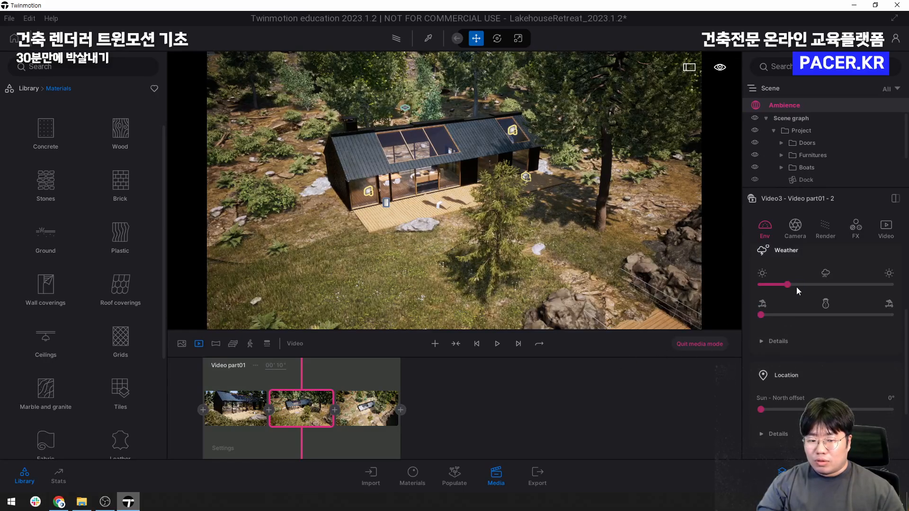
click(825, 315)
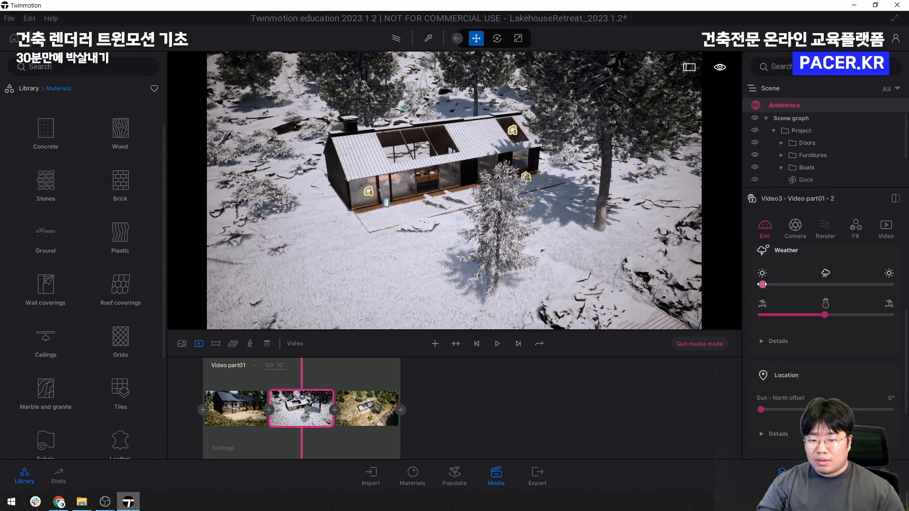
click(758, 315)
click(774, 284)
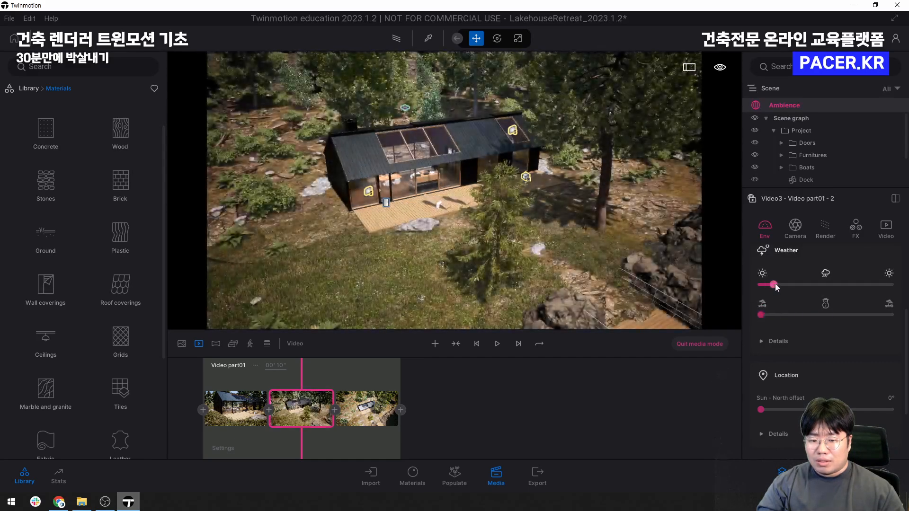
Set the third keyframe's weather close to rain and its season close to winter
click(364, 410)
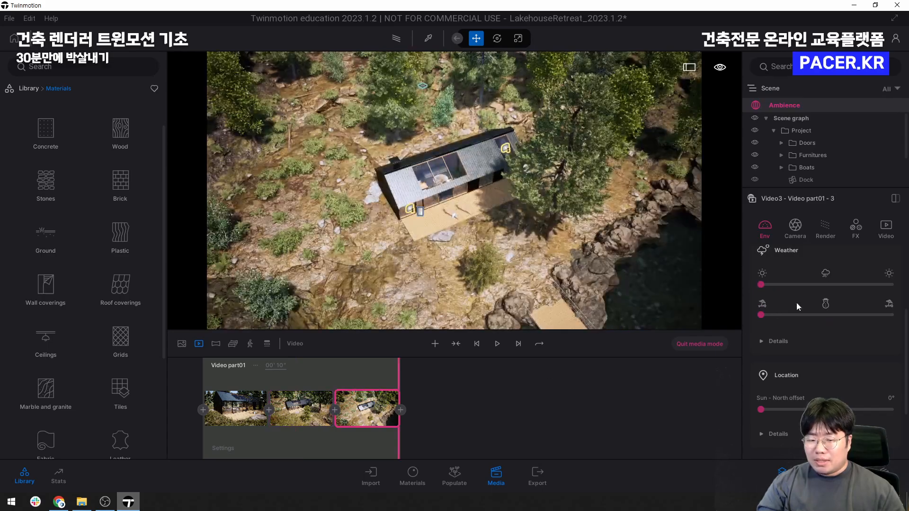
click(818, 284)
click(818, 314)
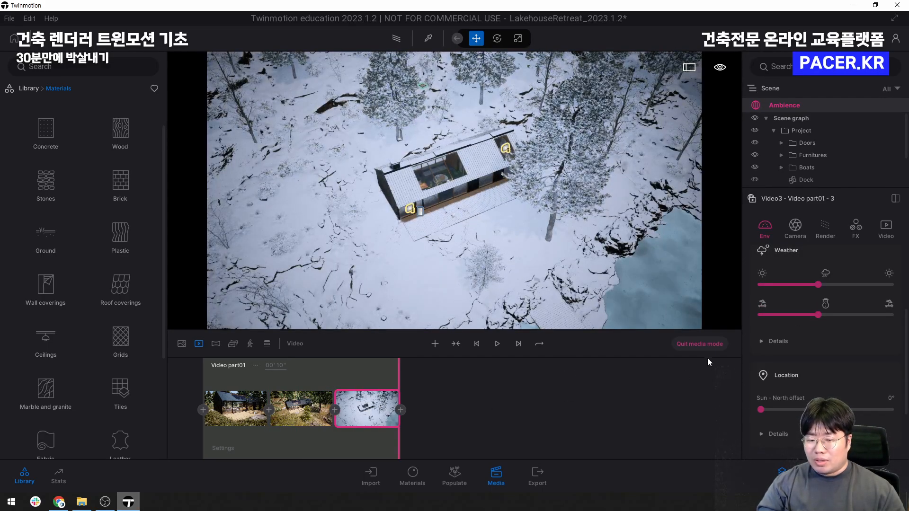
Scrub through the video from the first keyframe to examine how weather and season change between keyframes
click(236, 412)
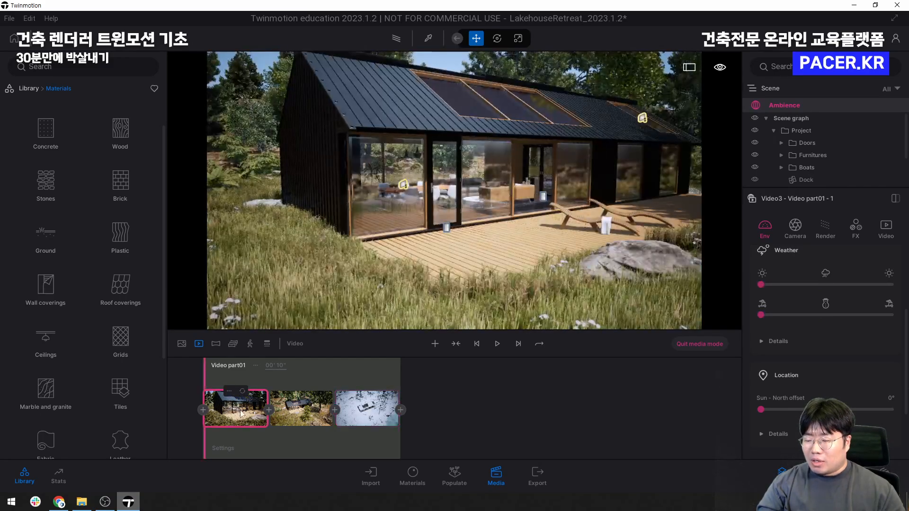
drag(213, 378, 351, 372)
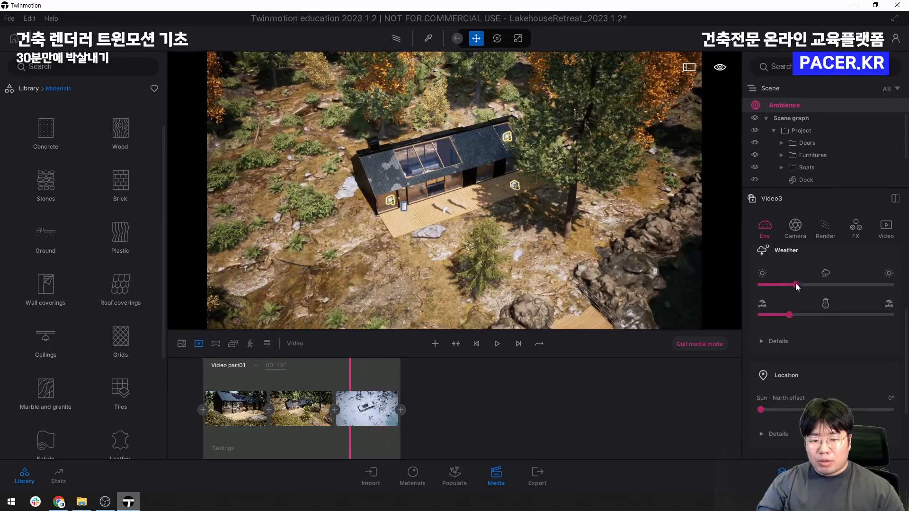
drag(345, 376, 273, 376)
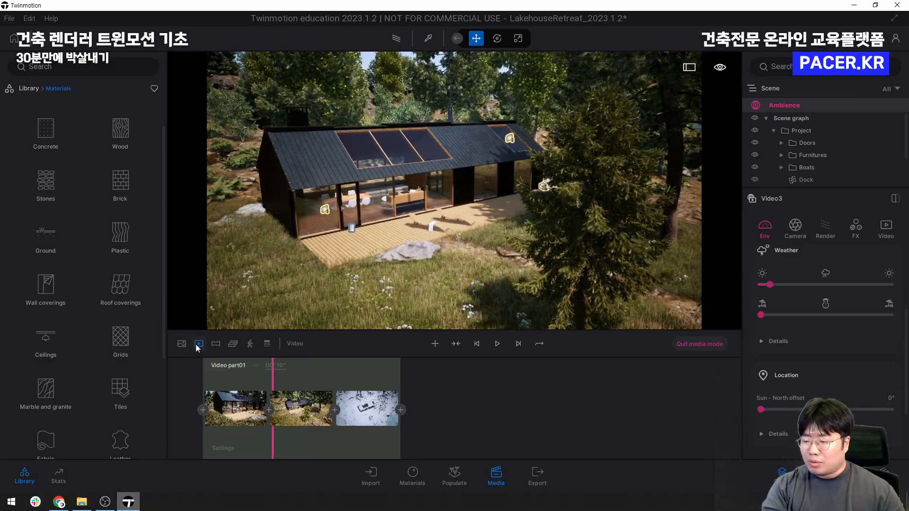
Return to the list of videos and create another new video from the current view of the house
click(195, 345)
click(198, 384)
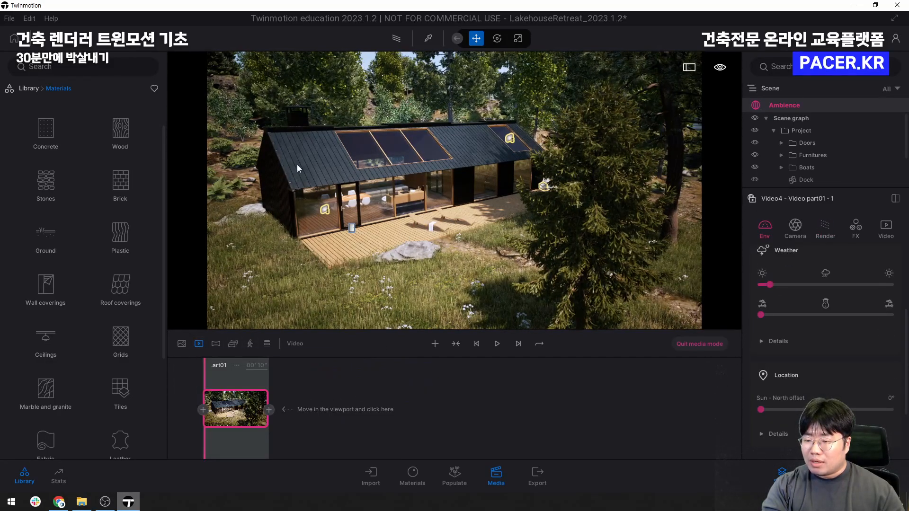
Move the camera to a closer front view of the house and deck and set the time of day to 08:45
shift+middle_drag(575, 241, 575, 242)
right_drag(576, 242, 569, 221)
key(w)
key(q)
key(w)
key(a)
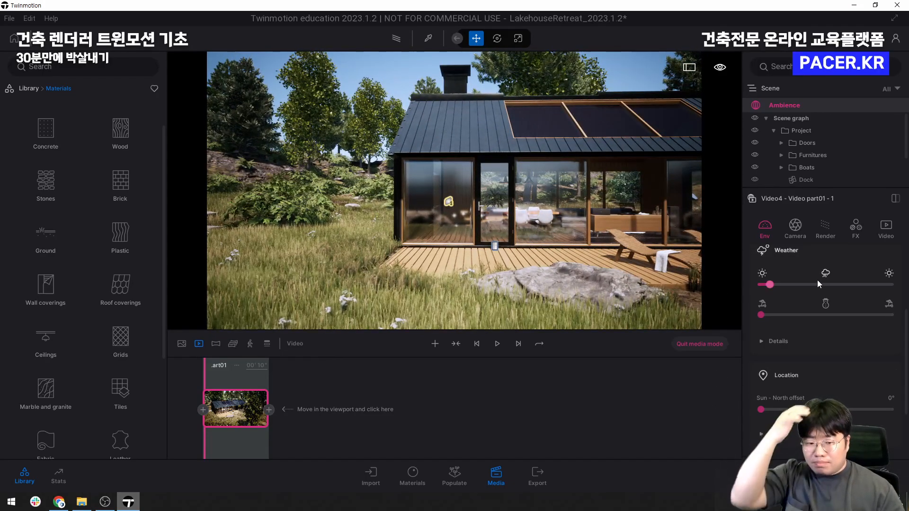
scroll(805, 332, up, 3)
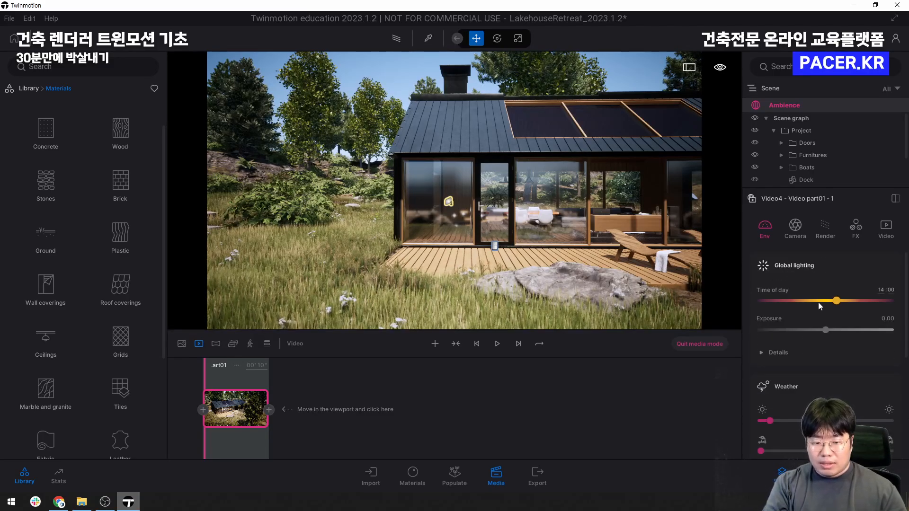
drag(837, 300, 808, 302)
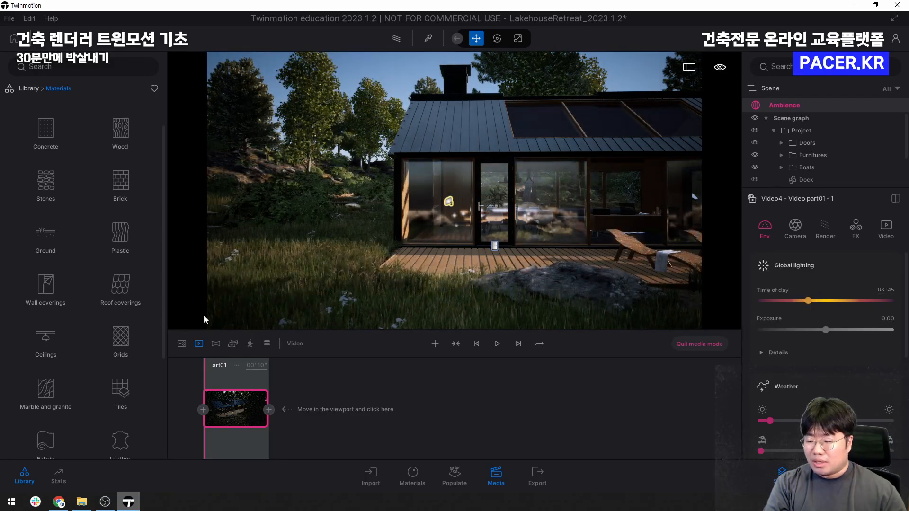
Add a second keyframe from the current view and set its time of day to 12:57
click(268, 410)
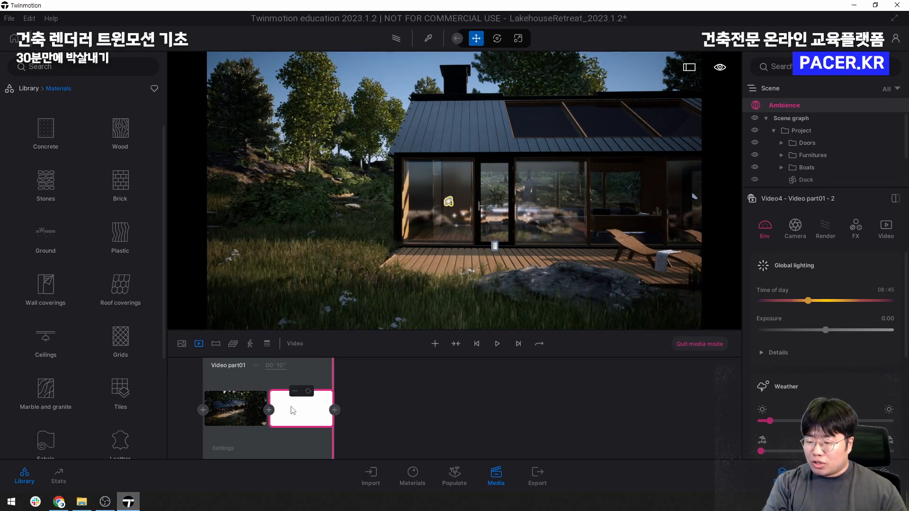
drag(821, 301, 831, 301)
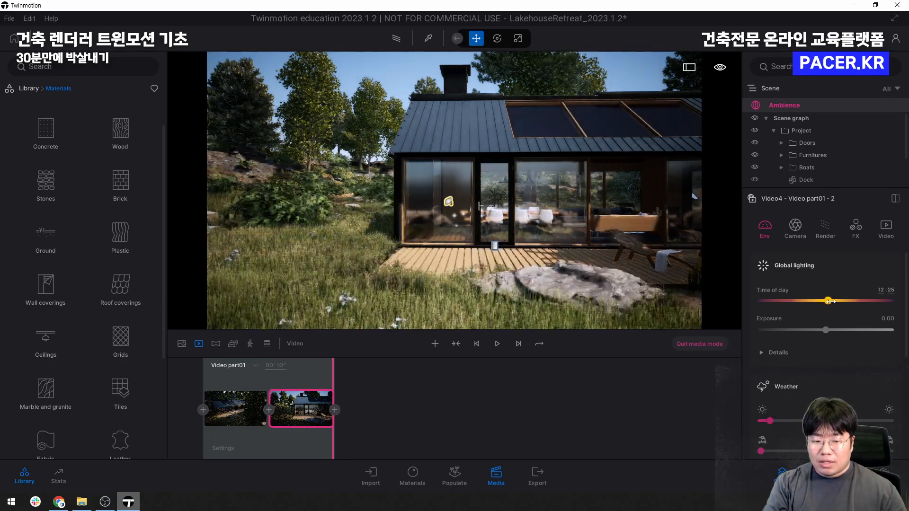
click(335, 410)
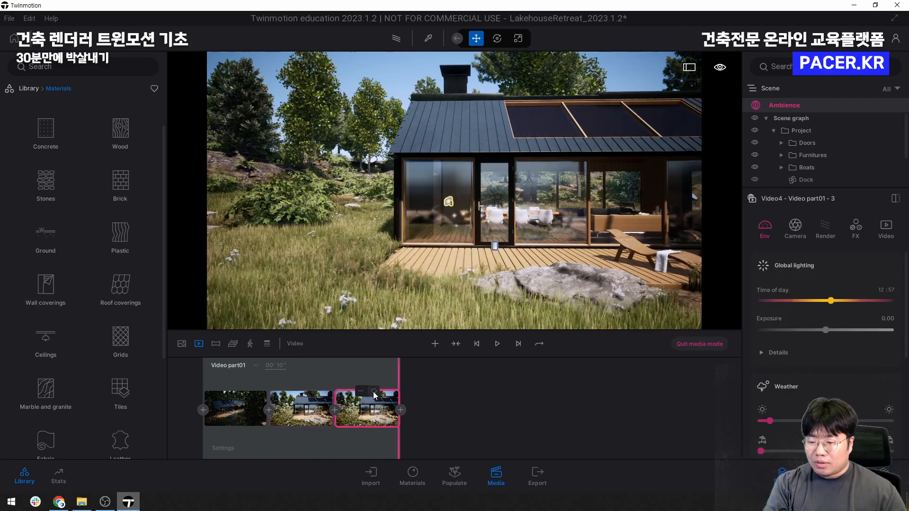
click(362, 392)
click(365, 353)
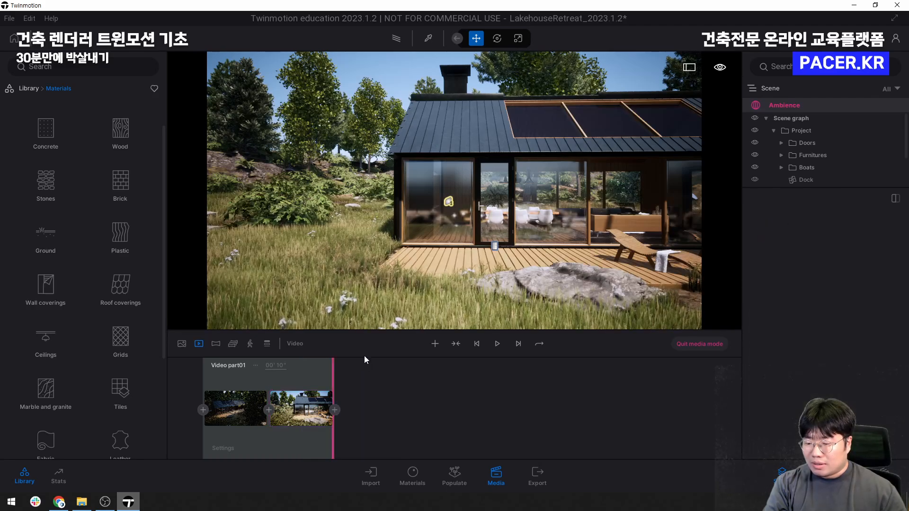
Set the second keyframe's time of day to 17:25 and preview the start of the video
click(302, 417)
drag(846, 302, 858, 304)
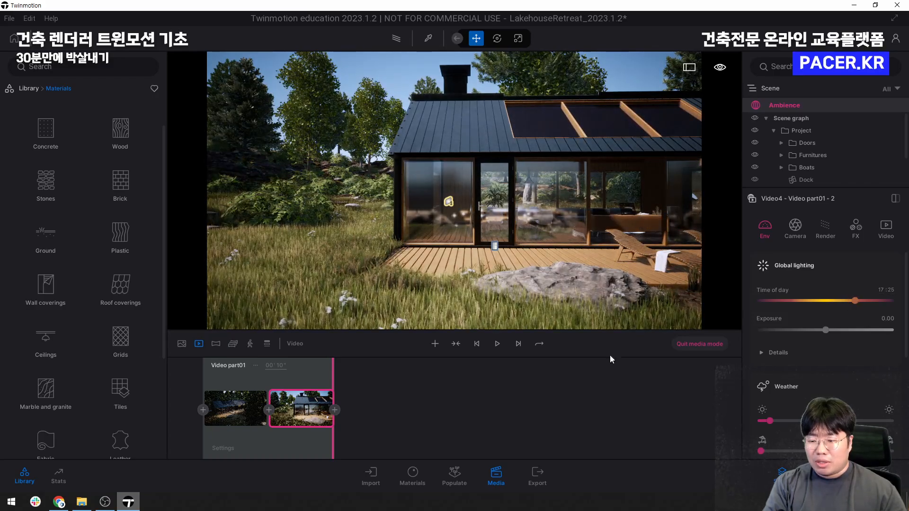
click(220, 380)
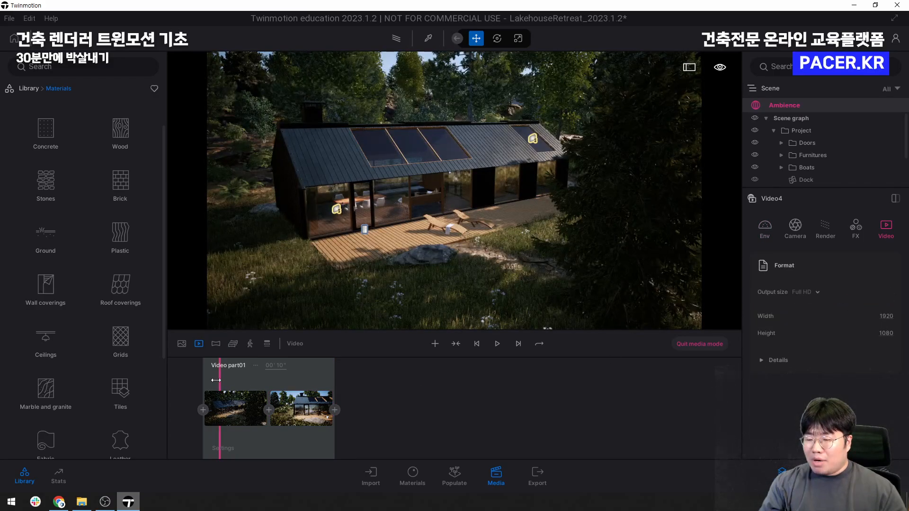
click(218, 380)
Update the first keyframe to the second keyframe's camera view and scrub through the change in daylight
click(297, 405)
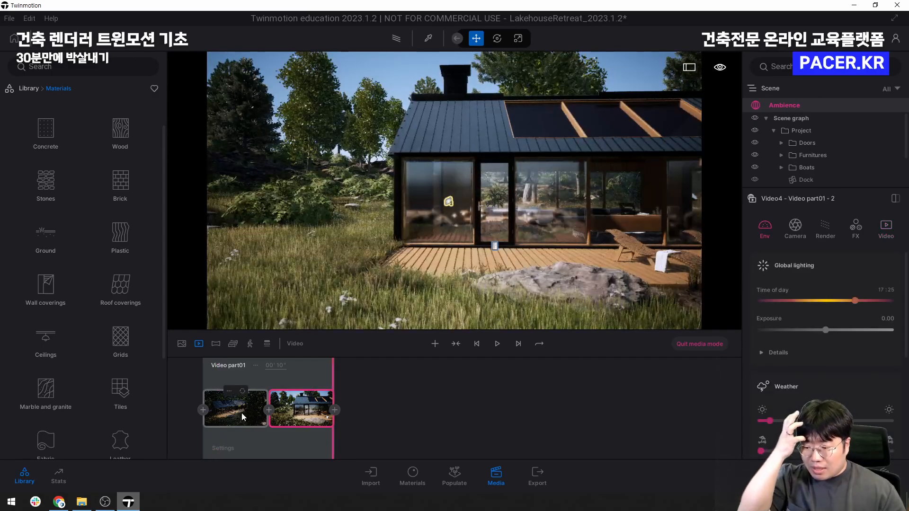
click(244, 391)
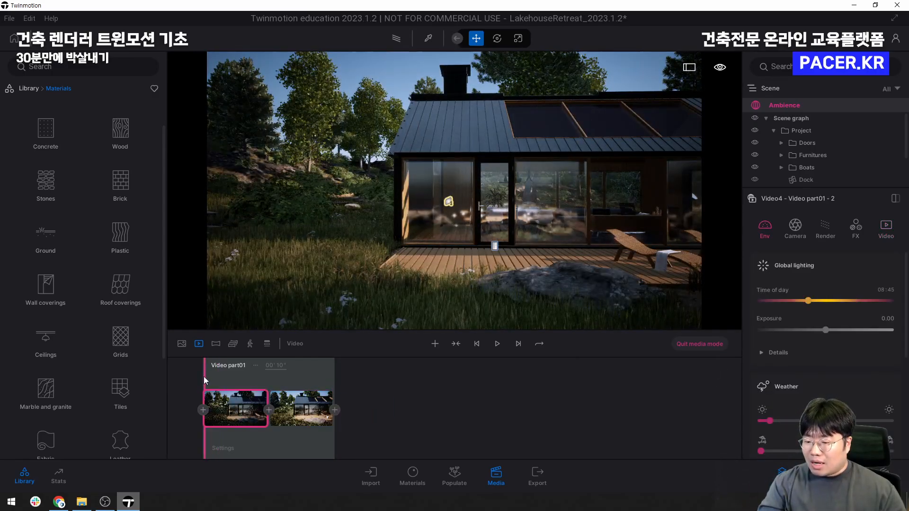
click(218, 377)
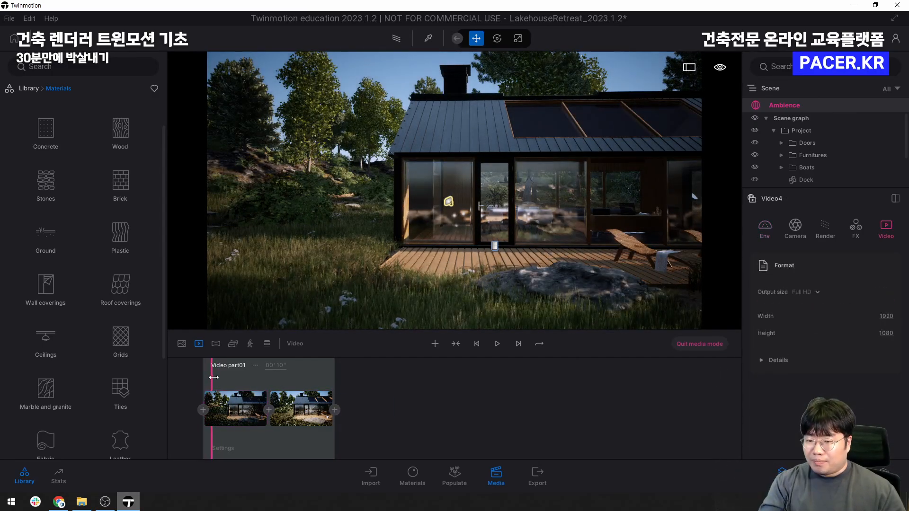
drag(226, 377, 282, 374)
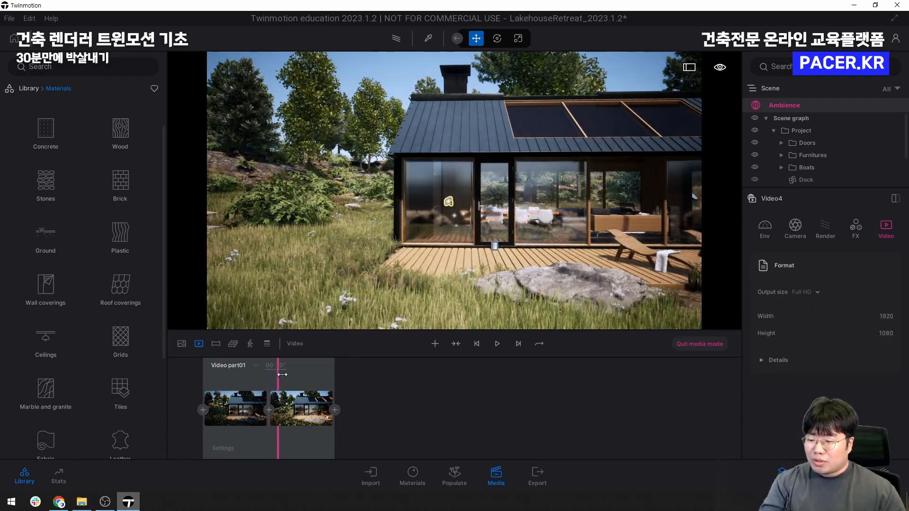
Update the second keyframe to a view centred on the deck loungers and scrub through the whole video
click(306, 405)
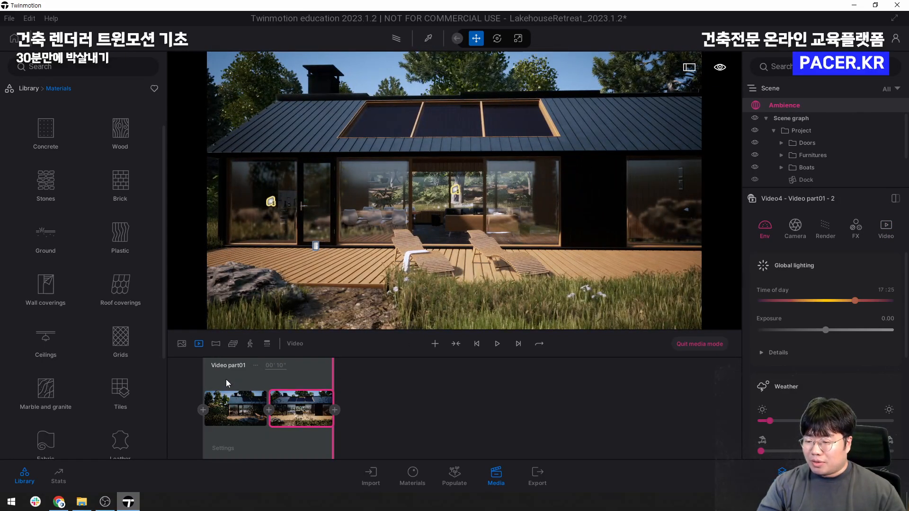
drag(217, 378, 331, 371)
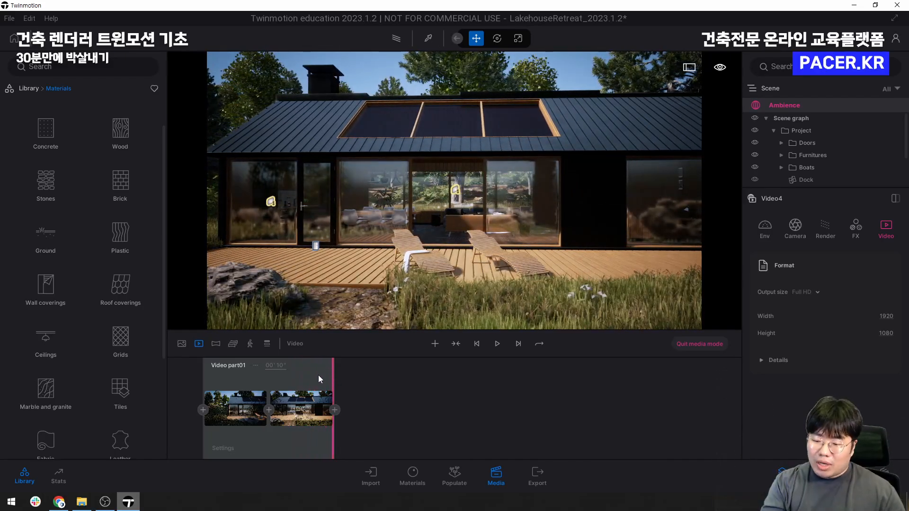
Check the export options and look over the saved videos and still images
click(539, 475)
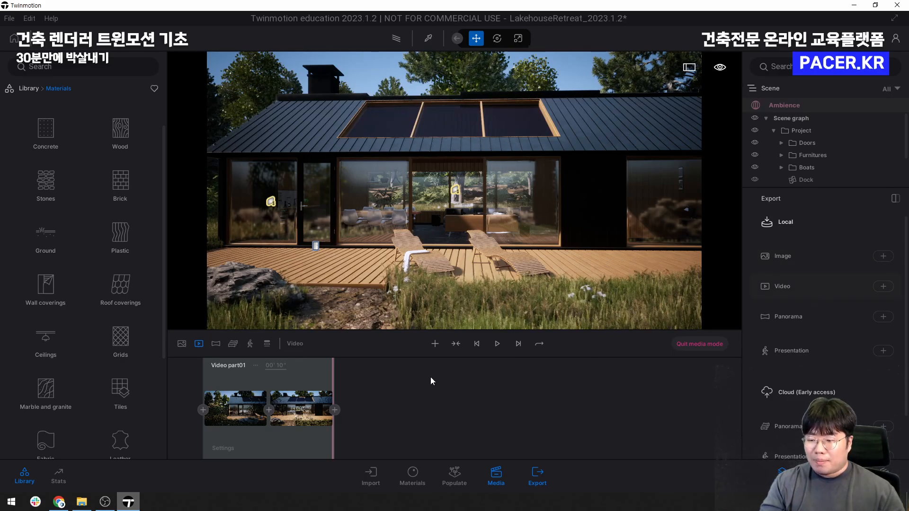
click(200, 347)
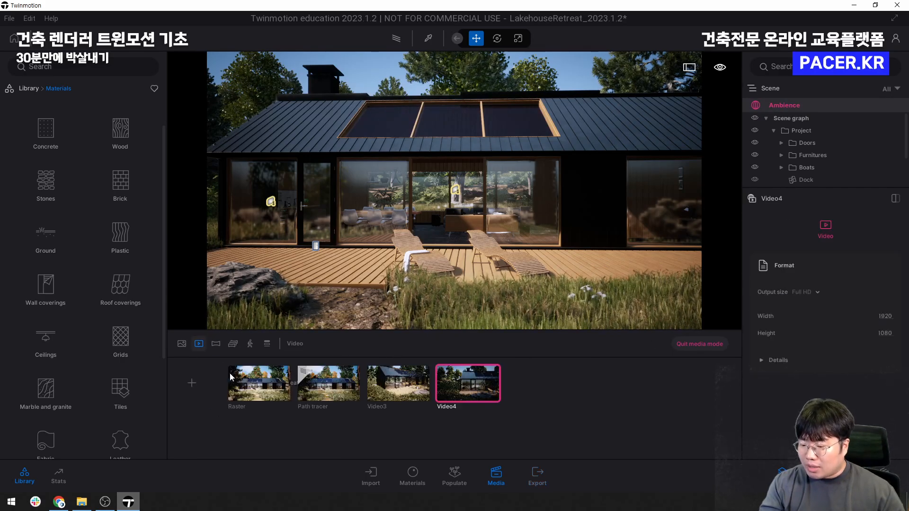
click(180, 345)
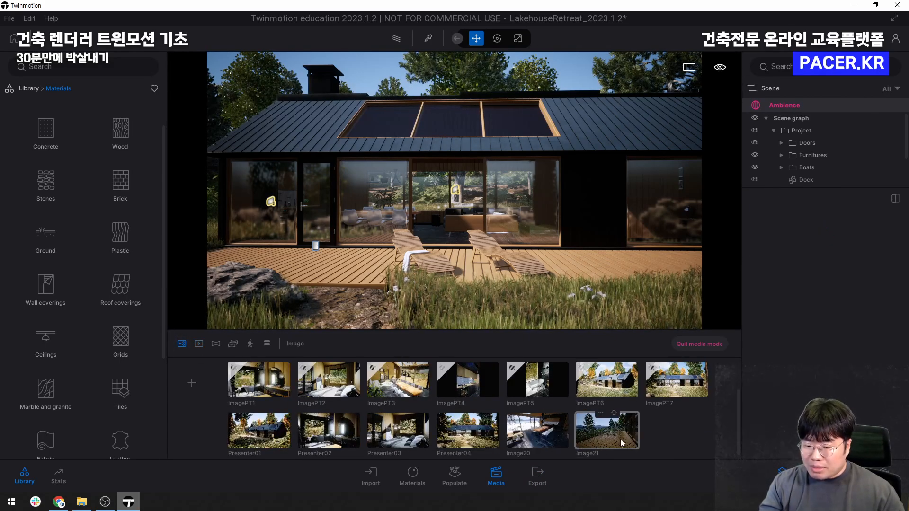
click(199, 344)
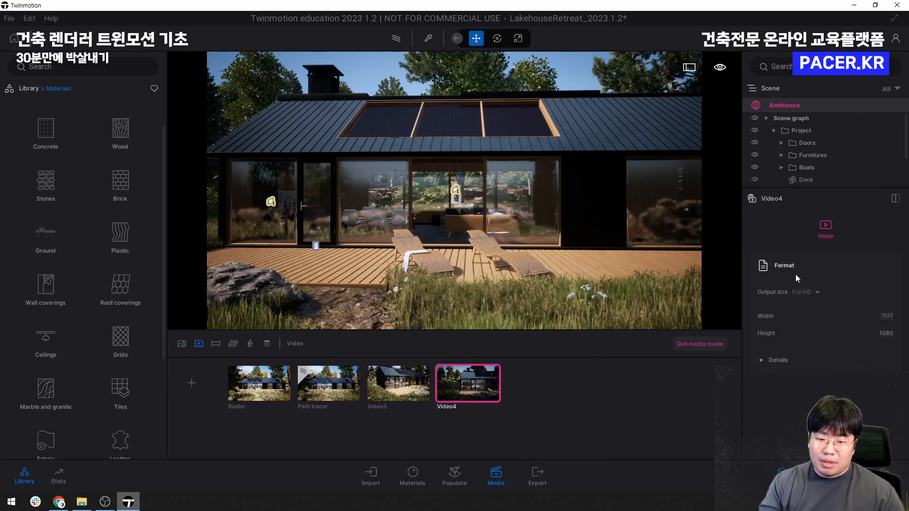
Open the local image export and select Image20 and Image21
click(537, 475)
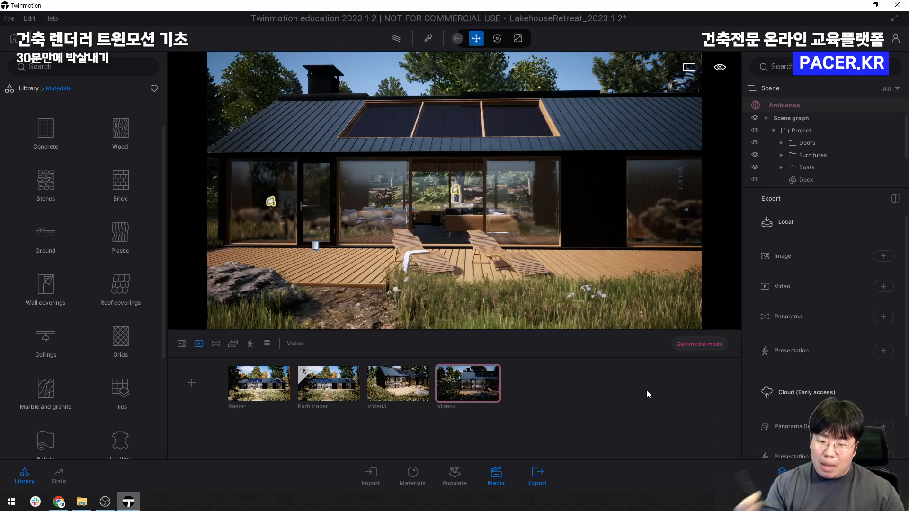
click(883, 256)
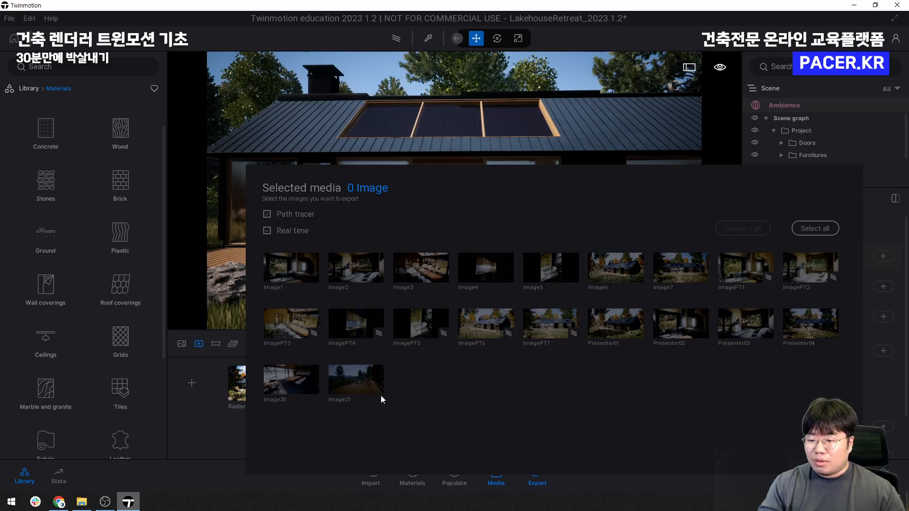
click(291, 379)
click(356, 378)
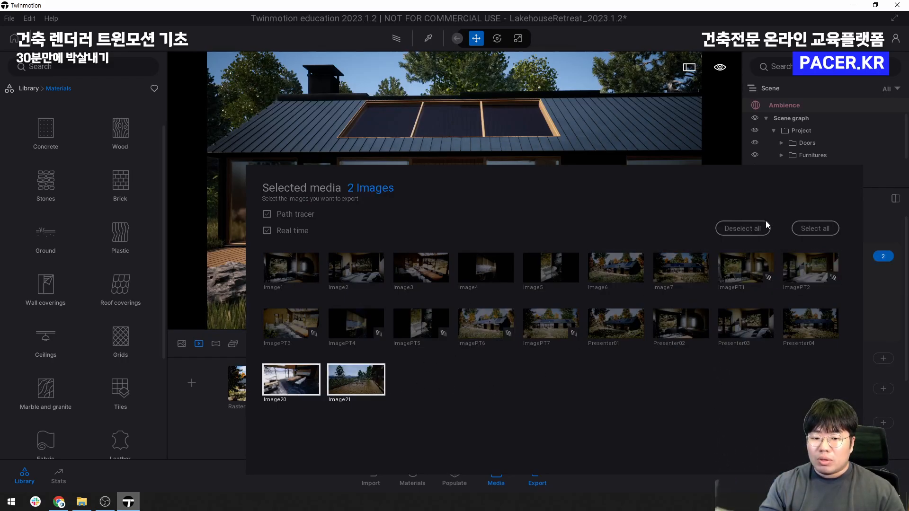
Try selecting every image for export, clear the selection and choose only Image20 and Image21 again
click(815, 228)
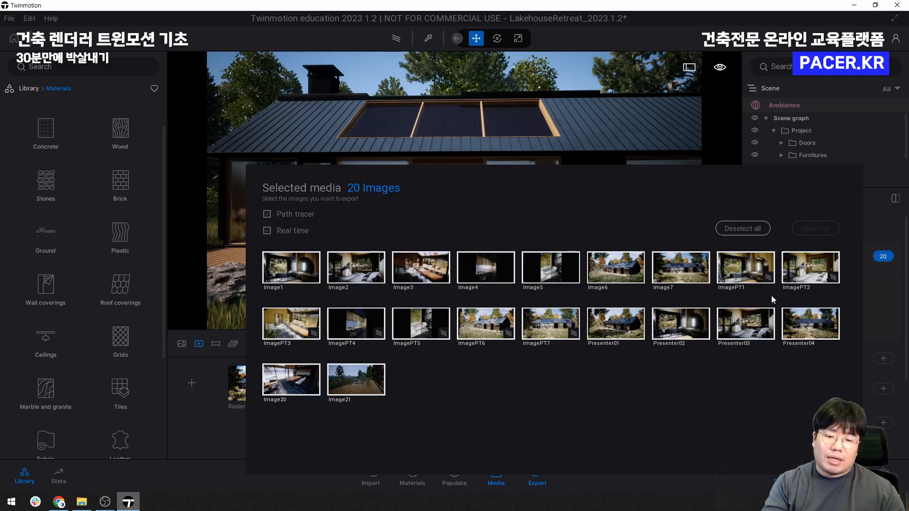
click(743, 228)
click(291, 379)
click(356, 378)
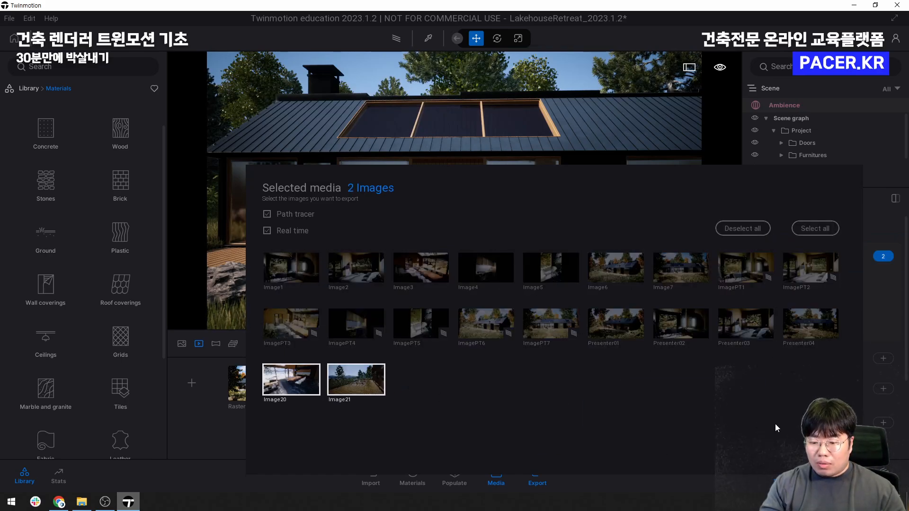
click(880, 319)
click(879, 322)
click(877, 321)
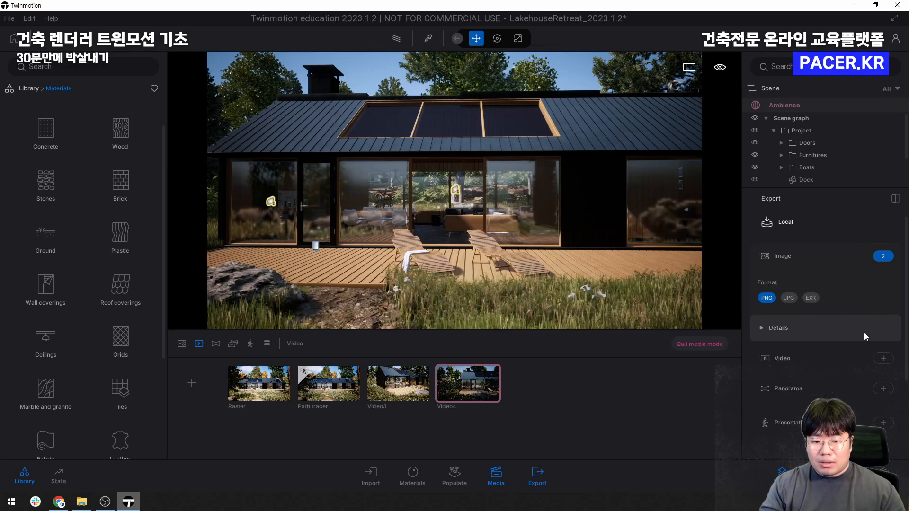
click(881, 256)
click(354, 386)
click(353, 386)
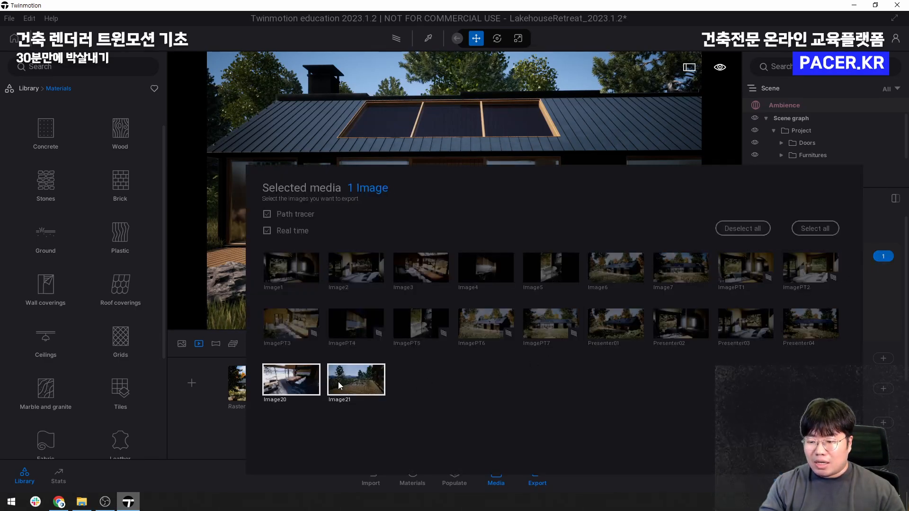
click(229, 307)
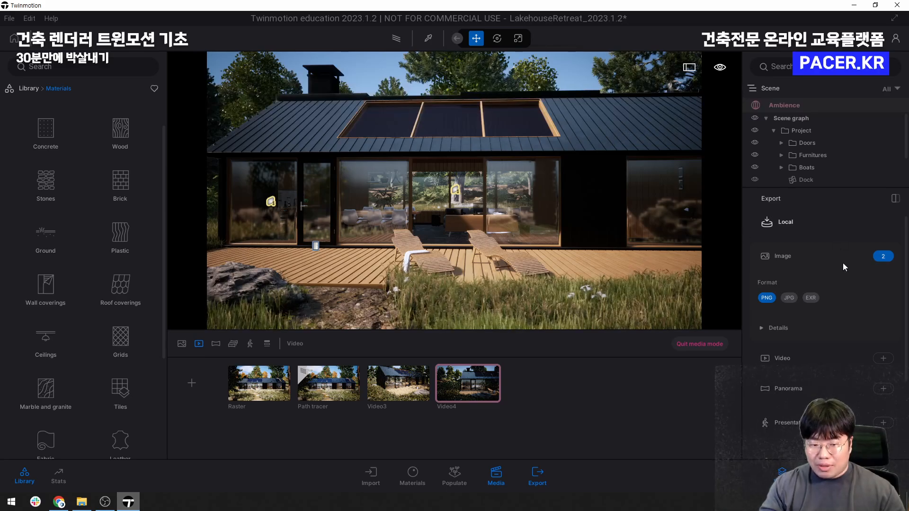
Select Video3 and Video4 for local video export
scroll(852, 296, down, 1)
click(881, 312)
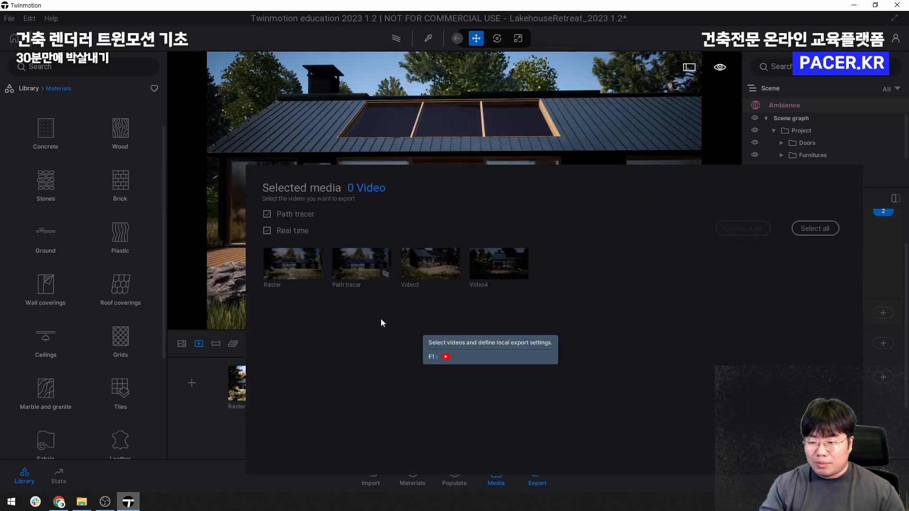
click(428, 264)
click(520, 263)
click(664, 61)
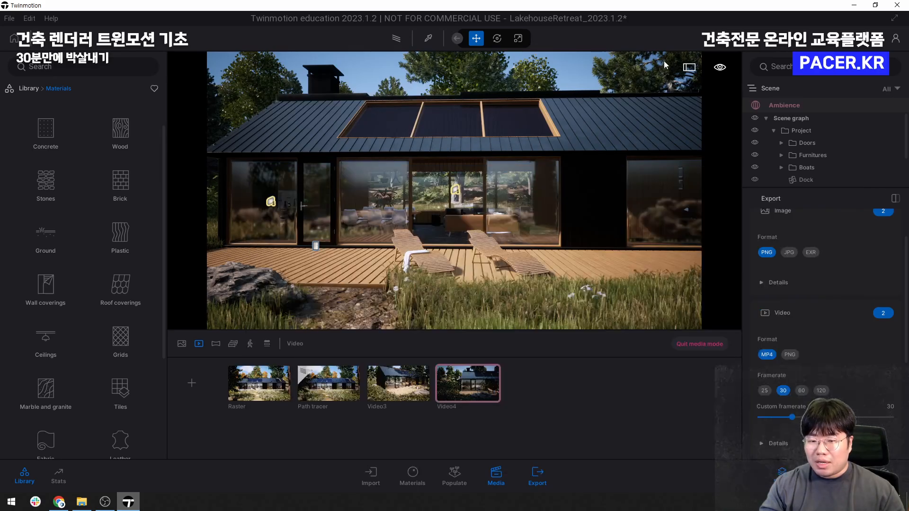
scroll(852, 304, down, 1)
scroll(839, 289, up, 1)
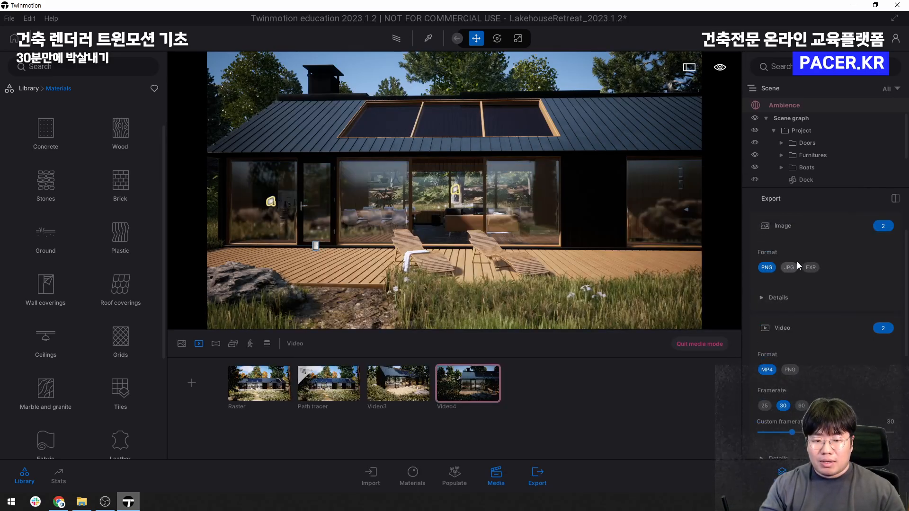
Set the image export format to JPG and check the remaining video and export settings
click(790, 268)
scroll(809, 314, down, 1)
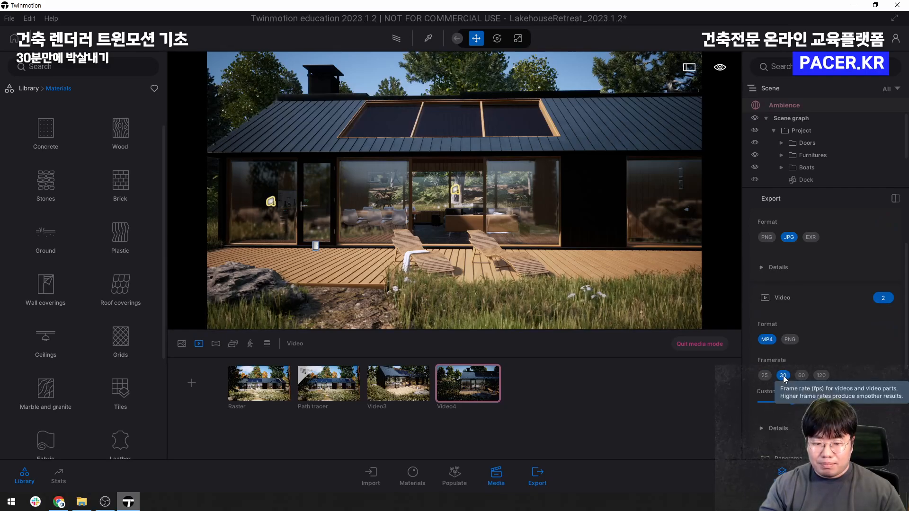
scroll(783, 376, down, 3)
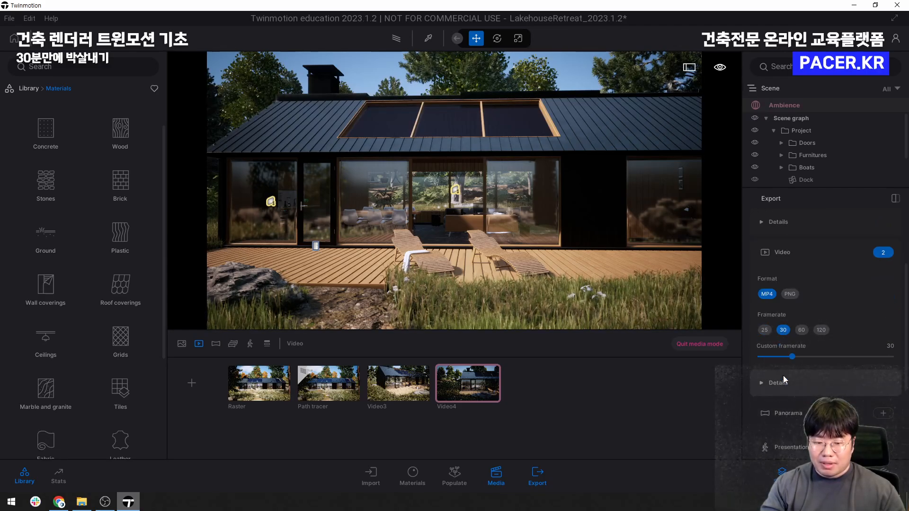
scroll(831, 360, up, 5)
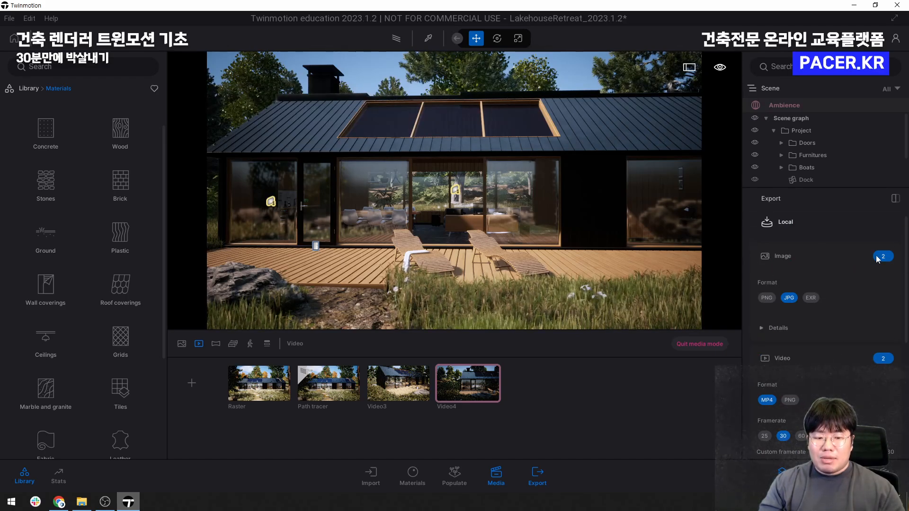
scroll(793, 324, down, 2)
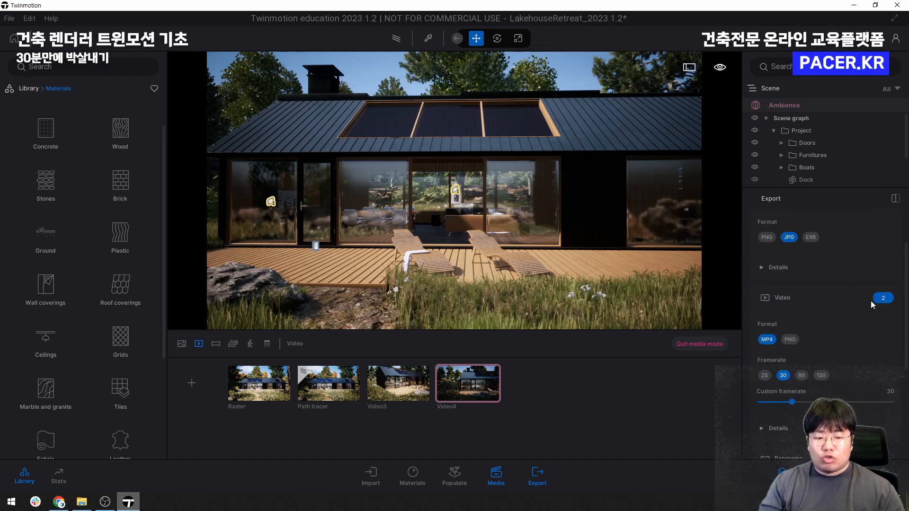
scroll(849, 310, down, 6)
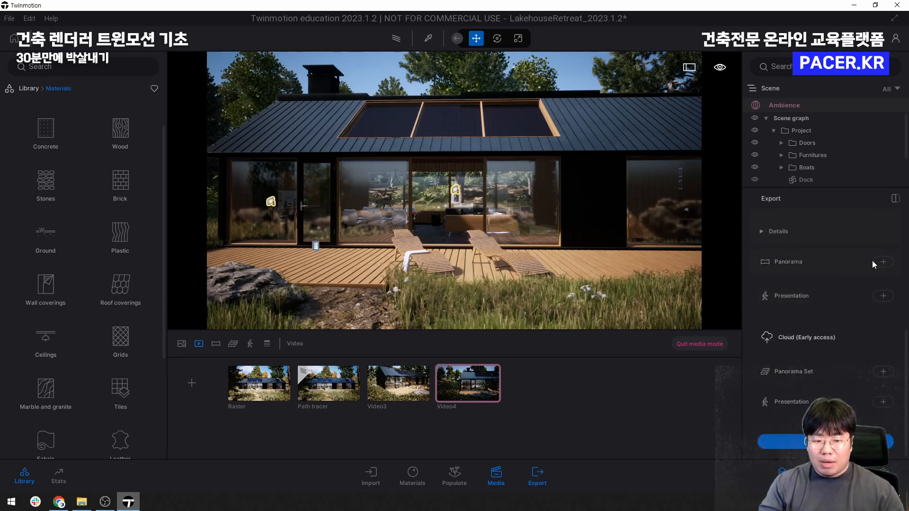
Start the export of the selected images and videos, choosing the Desktop as the destination folder
scroll(864, 308, down, 1)
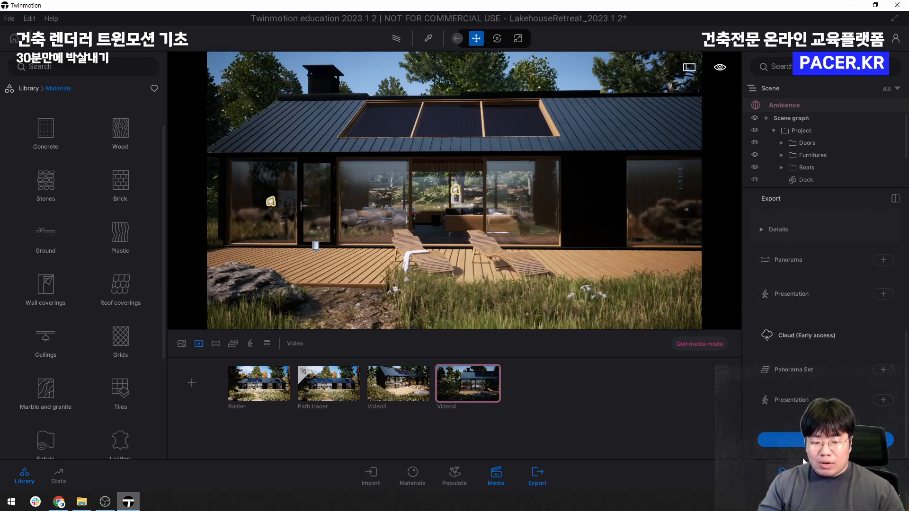
click(825, 440)
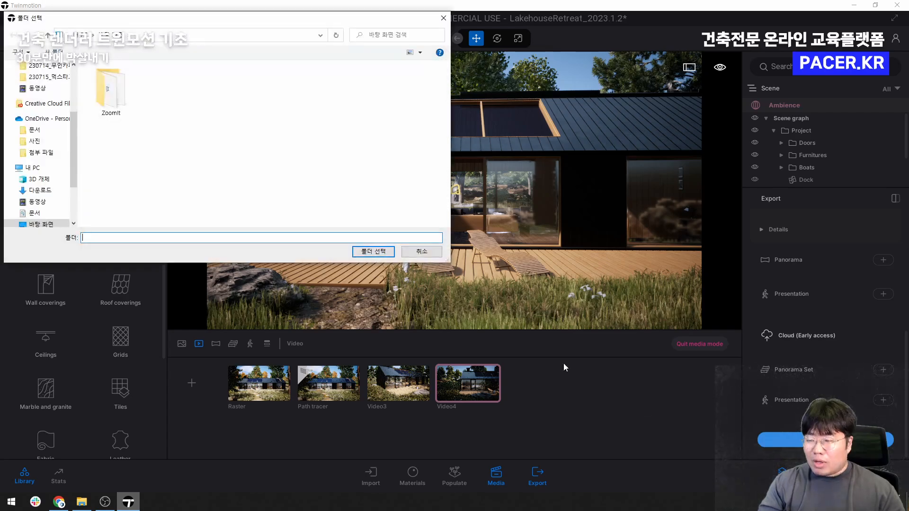
click(373, 252)
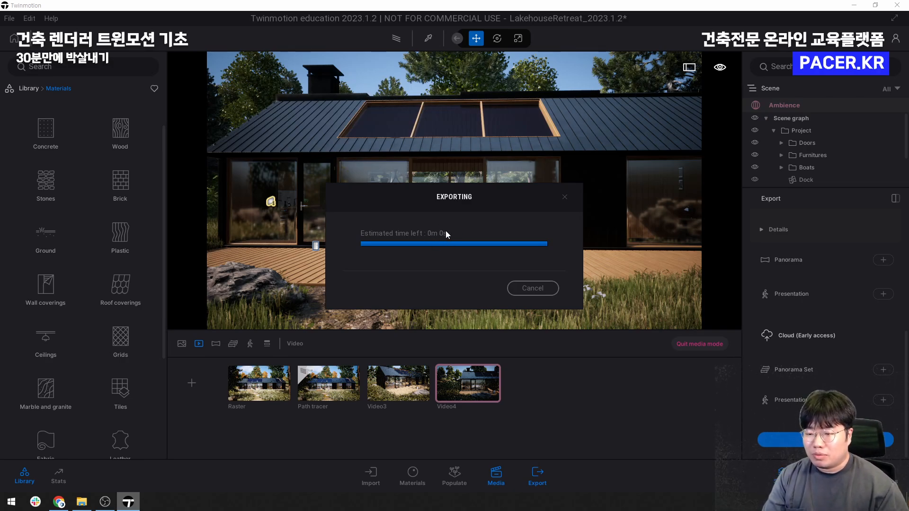
Switch to File Explorer and examine the exported image and video files on the Desktop
click(81, 501)
click(587, 266)
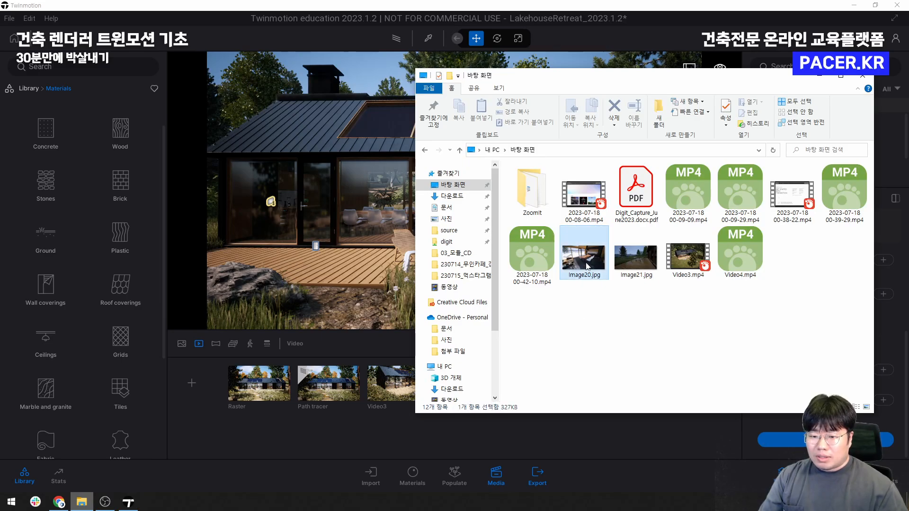
click(687, 258)
click(740, 254)
drag(756, 307, 589, 264)
click(688, 258)
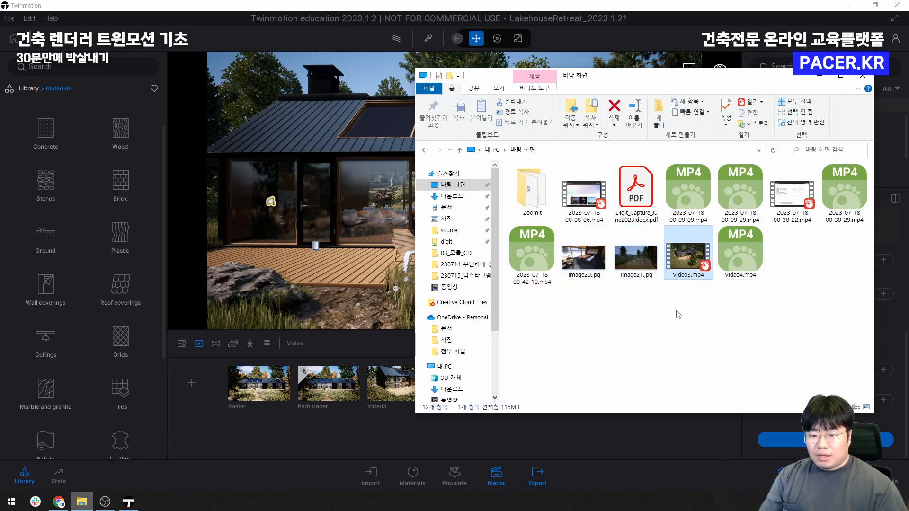
drag(756, 305, 602, 265)
click(616, 322)
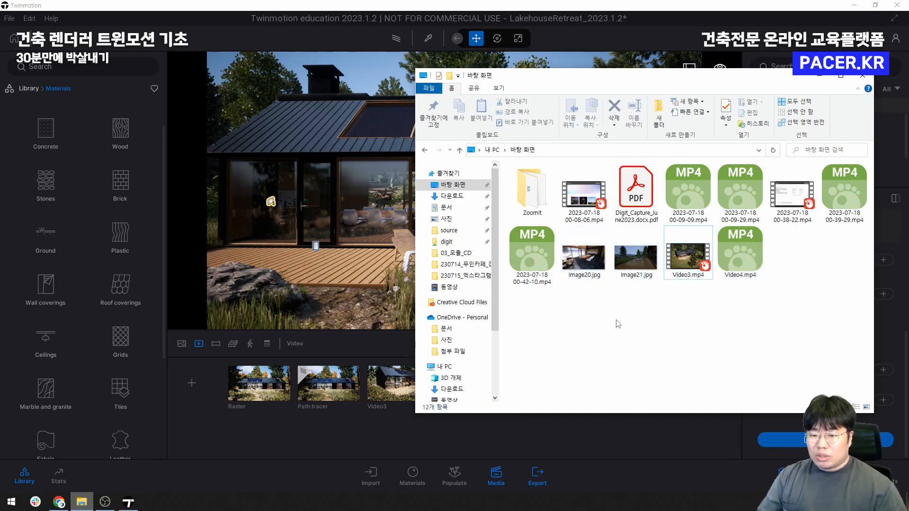
click(676, 278)
click(673, 309)
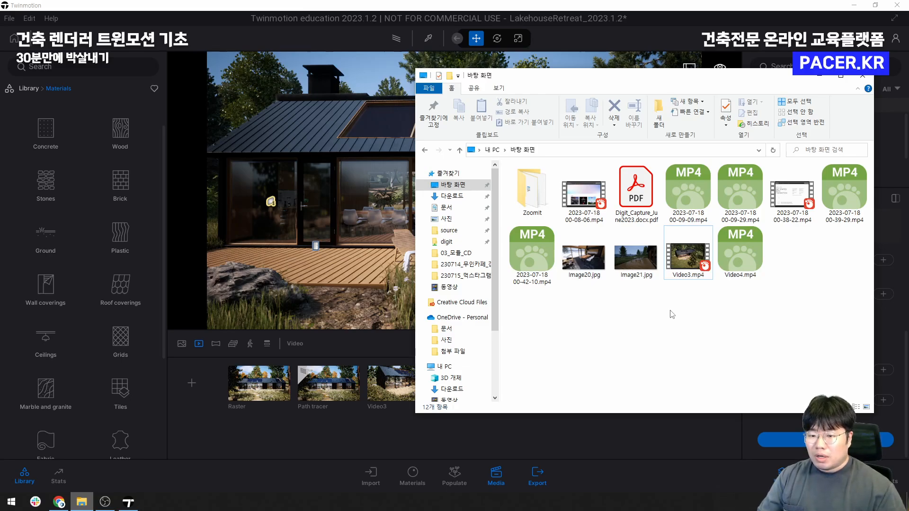
click(486, 5)
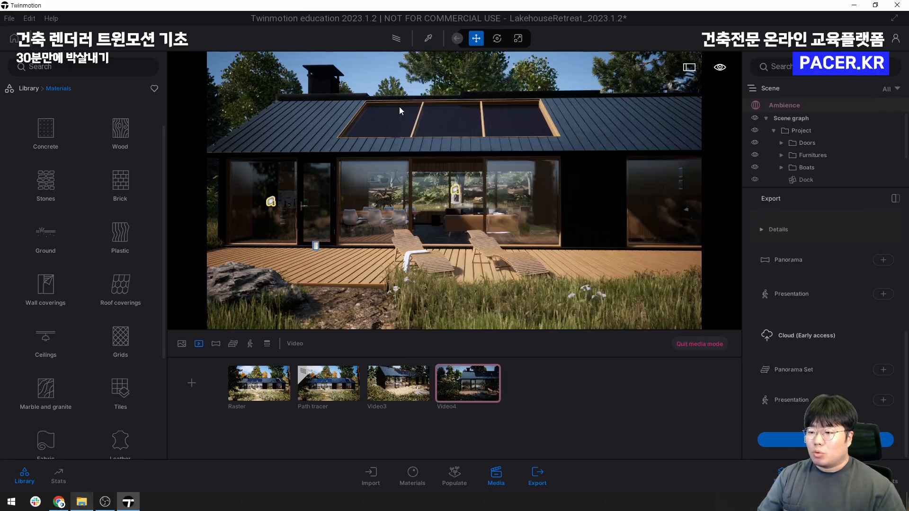
click(198, 391)
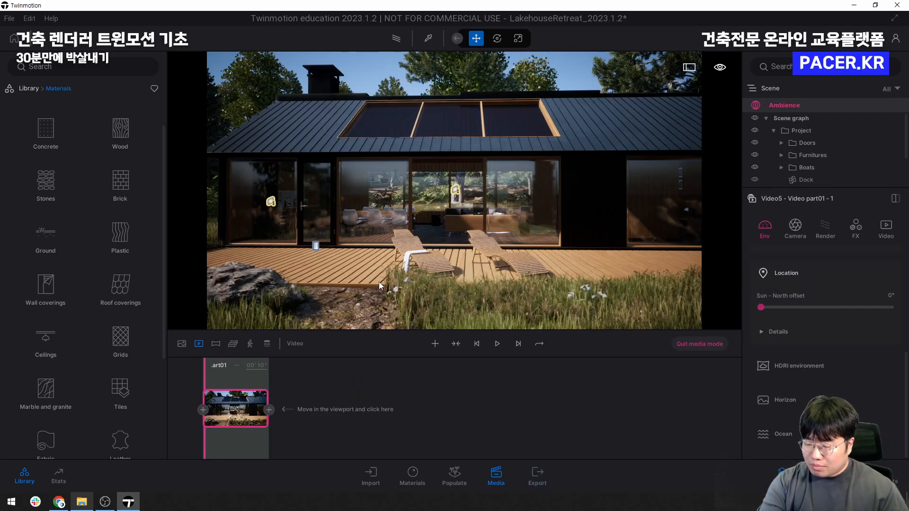
key(ctrl+z)
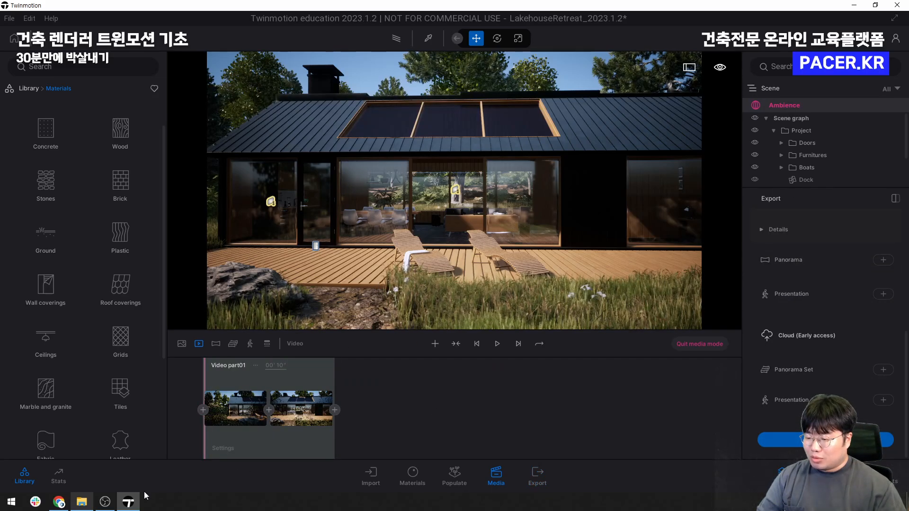
mouse_move(137, 501)
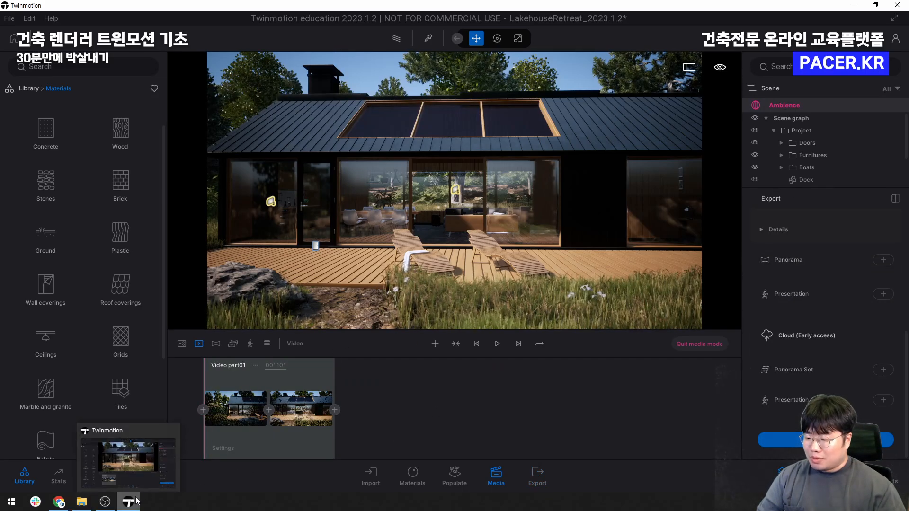
Return to the Desktop folder in File Explorer and look over the exported Image20, Image21, Video3 and Video4 files
click(80, 503)
drag(592, 330, 782, 253)
click(763, 314)
drag(765, 318, 583, 262)
click(609, 326)
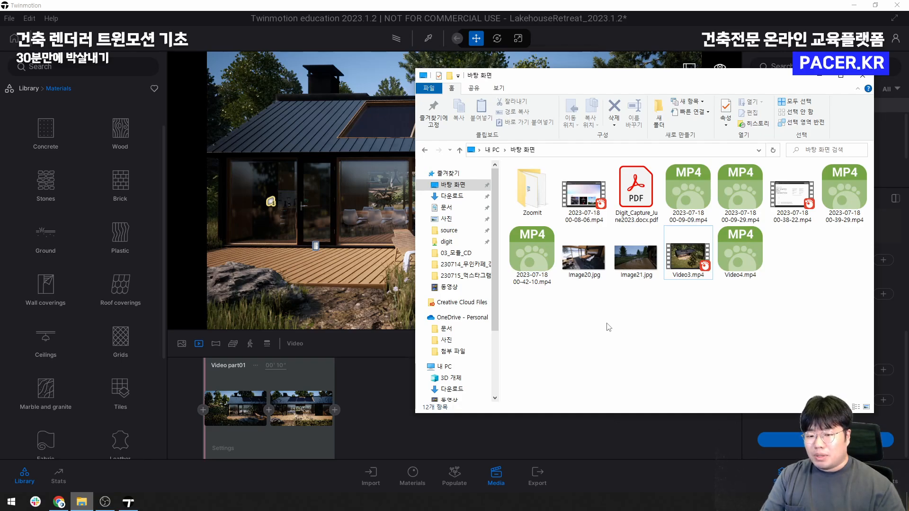
Check the exported Video3.mp4 and Video4.mp4 files individually
click(688, 258)
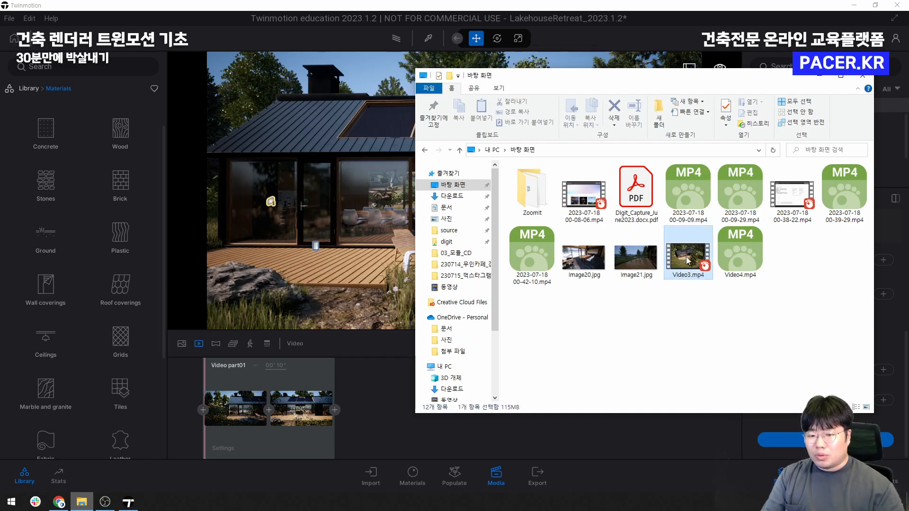
click(699, 296)
click(719, 276)
click(688, 303)
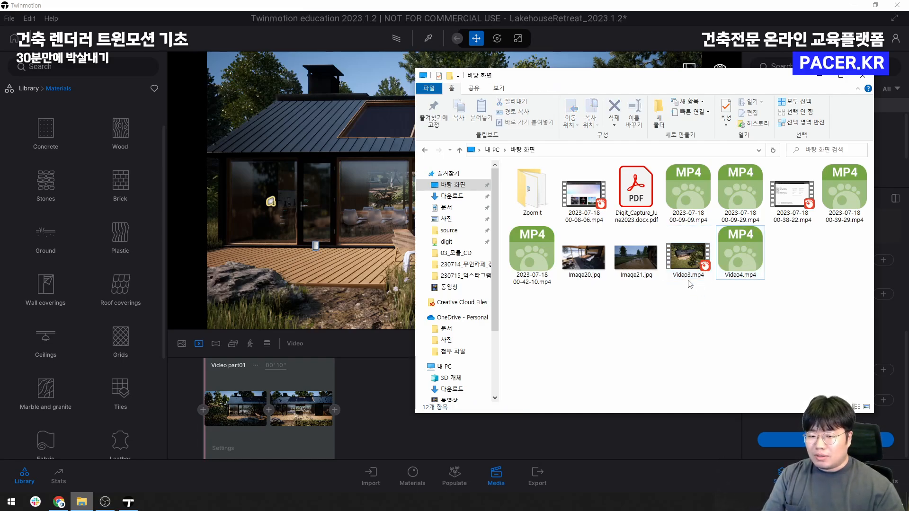
click(688, 276)
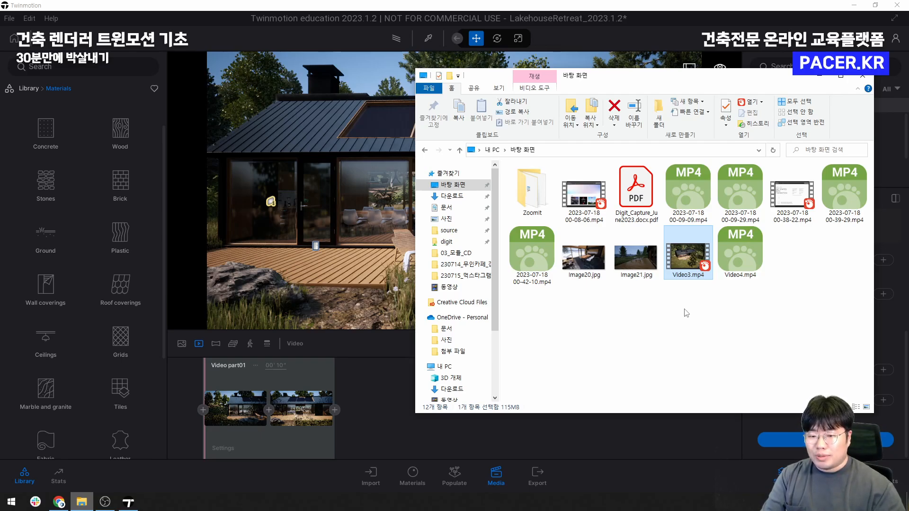
click(686, 300)
click(688, 275)
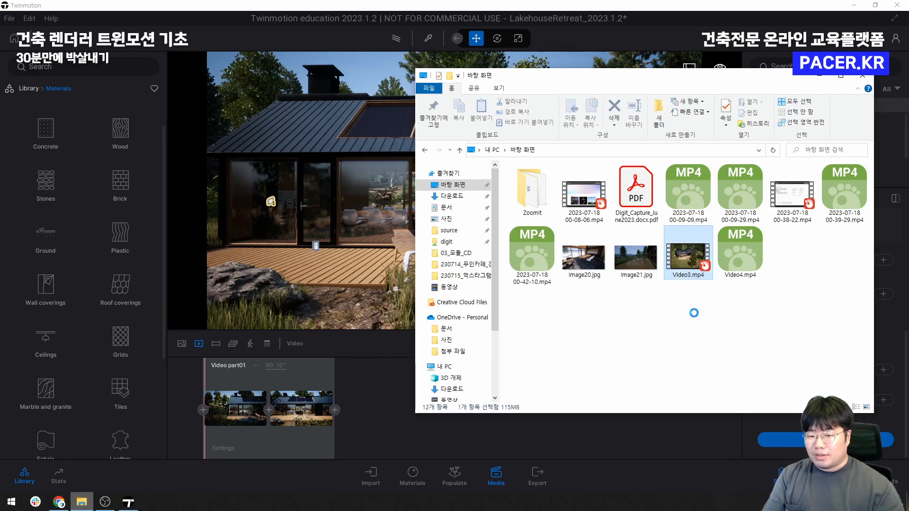
click(684, 294)
drag(668, 314, 767, 242)
click(748, 321)
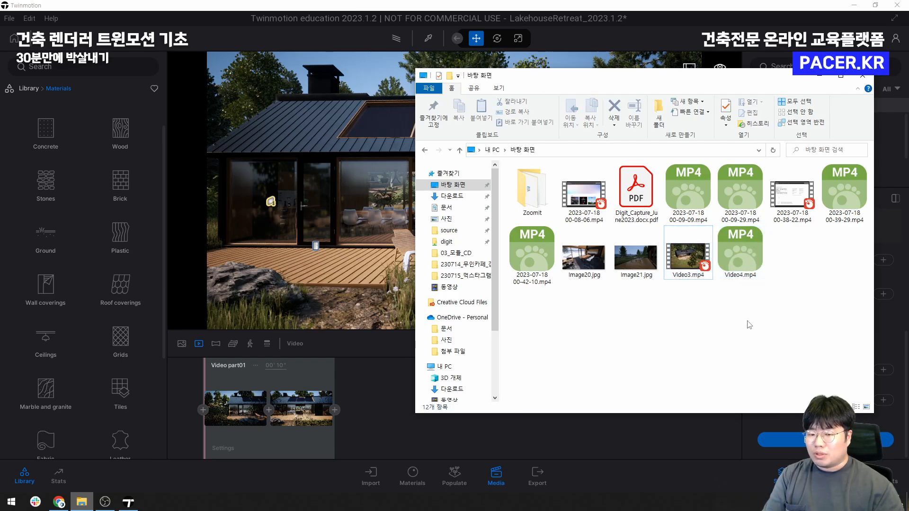
Switch to Chrome and review the Get Started with Twinmotion section of the download page
click(451, 4)
click(59, 502)
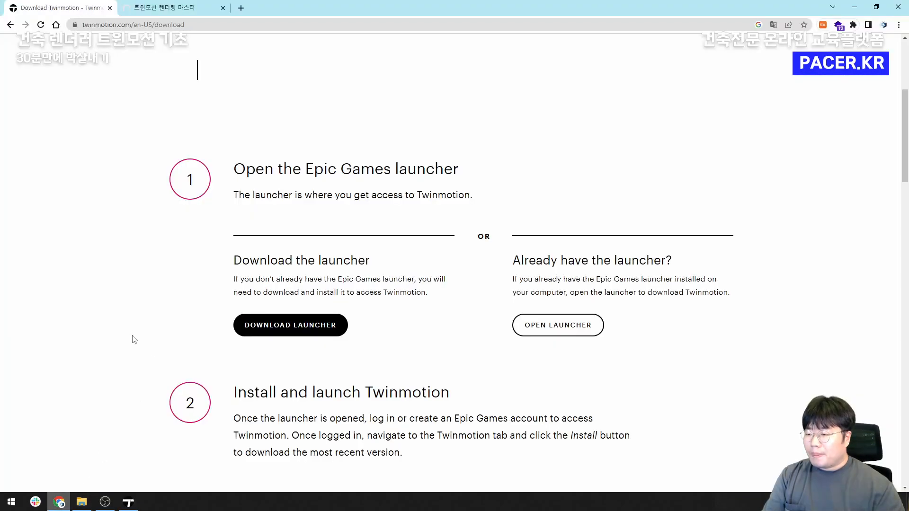
scroll(122, 244, up, 5)
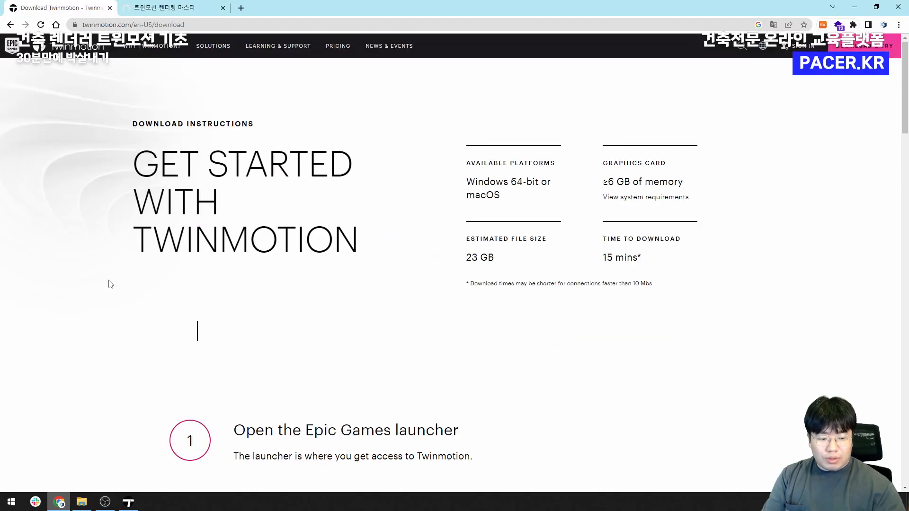
View the 트윈모션 렌더링 마스터 course page on pacer.kr, including its chapters and course introduction
click(142, 8)
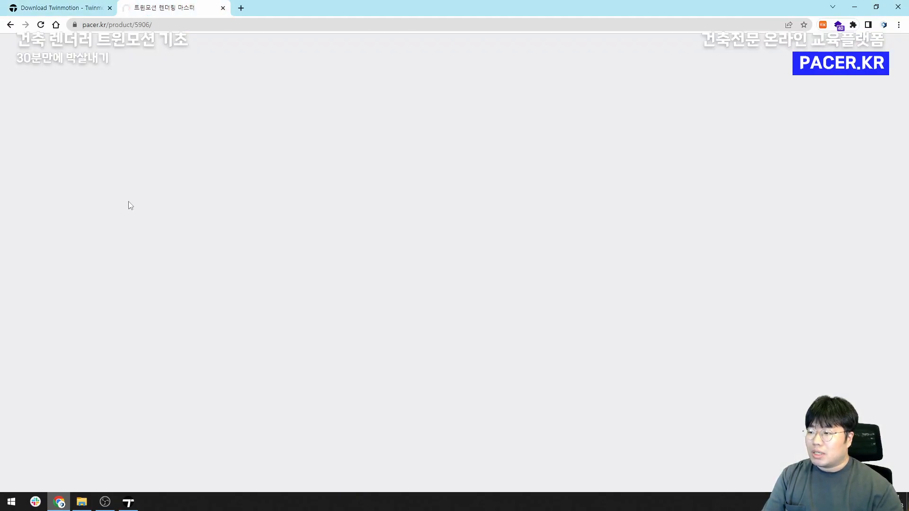
scroll(123, 265, down, 5)
scroll(123, 282, up, 4)
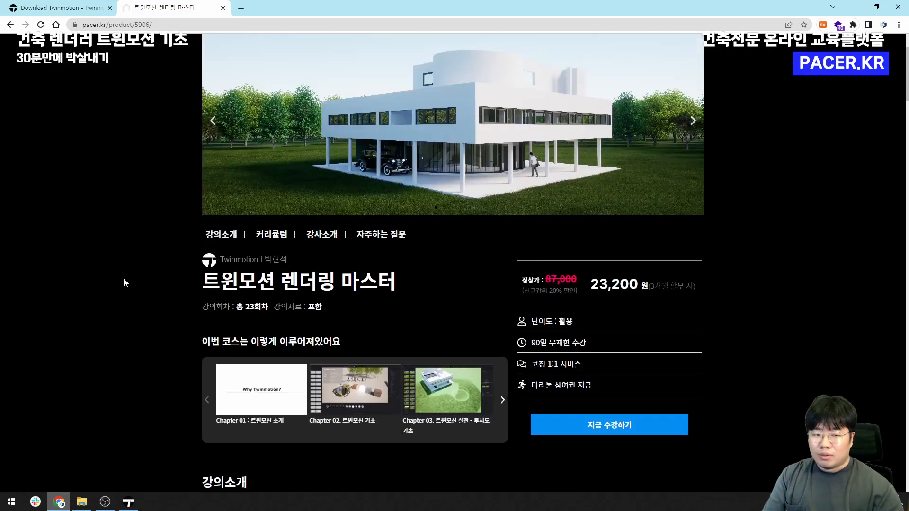
scroll(125, 282, down, 2)
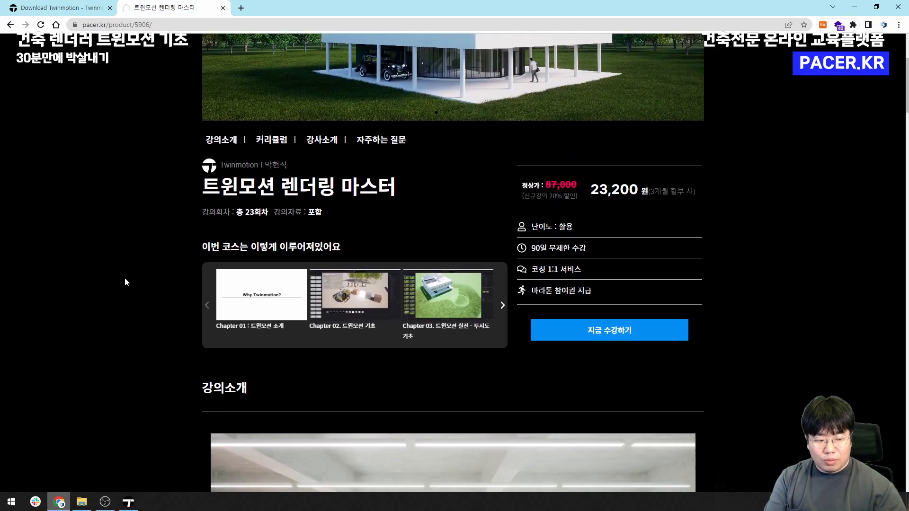